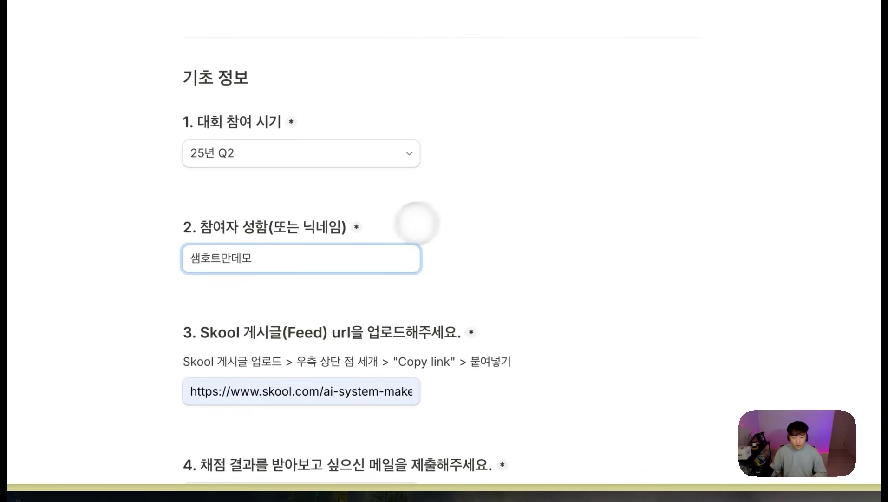
Step: Review the Tally entry's answers: basic info, Skool URL, headline, scenario image, demo Yes and workflow answers
scroll(417, 222, "down", 1)
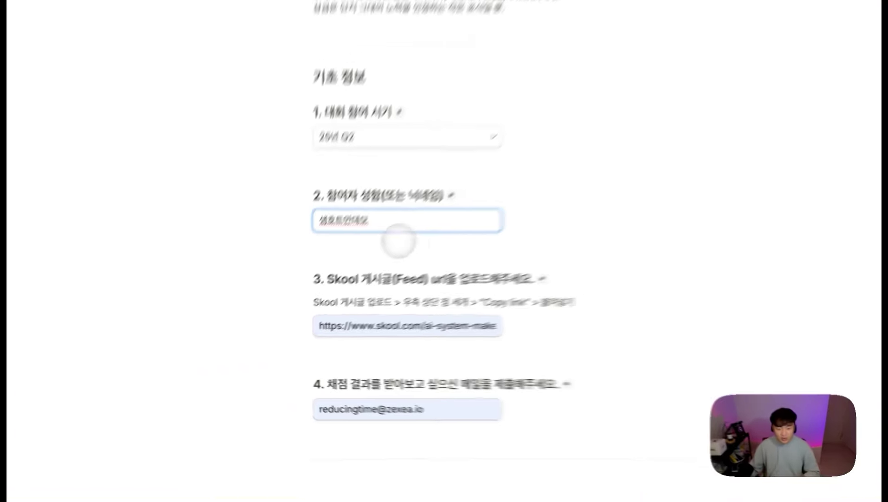
type("지")
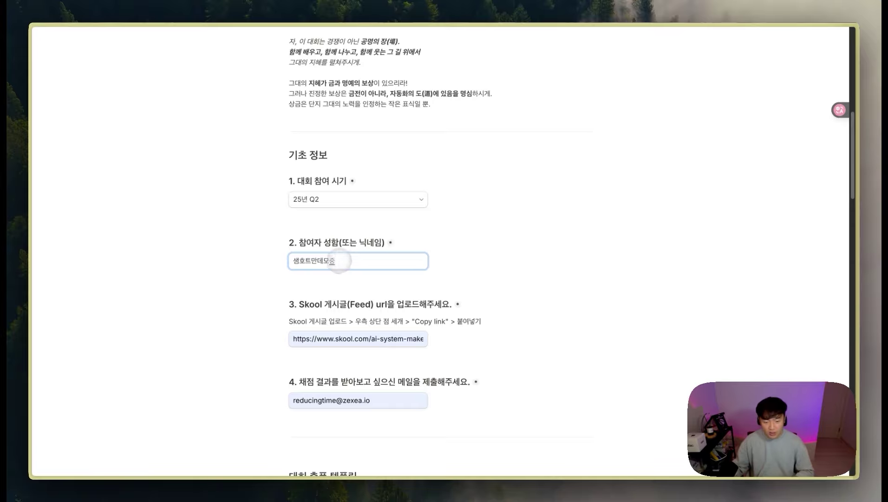
scroll(379, 322, "down", 1)
scroll(383, 324, "down", 1)
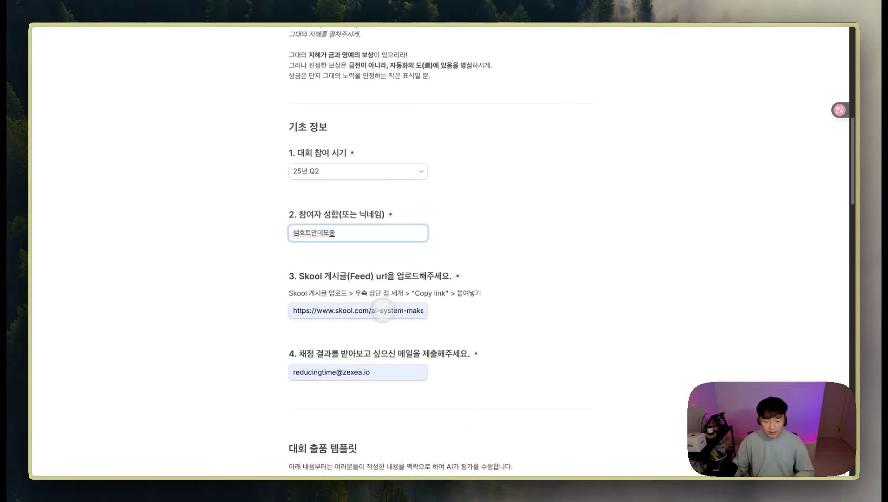
scroll(384, 281, "down", 8)
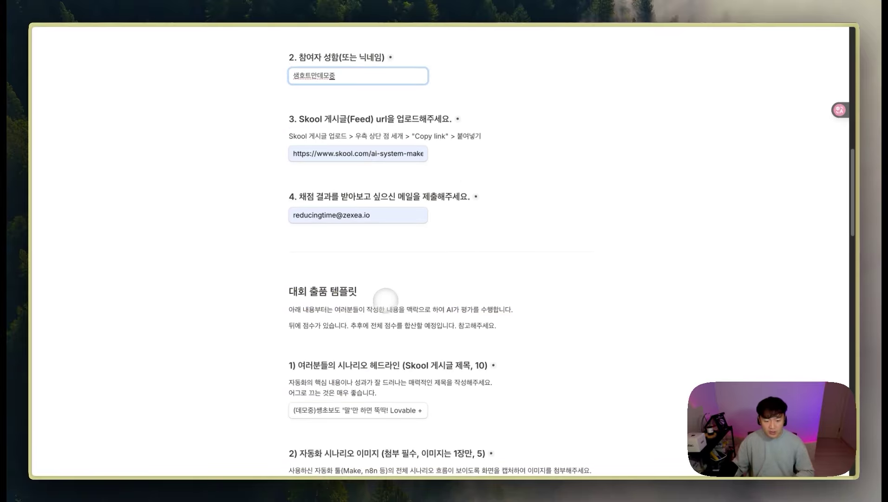
scroll(367, 344, "down", 1)
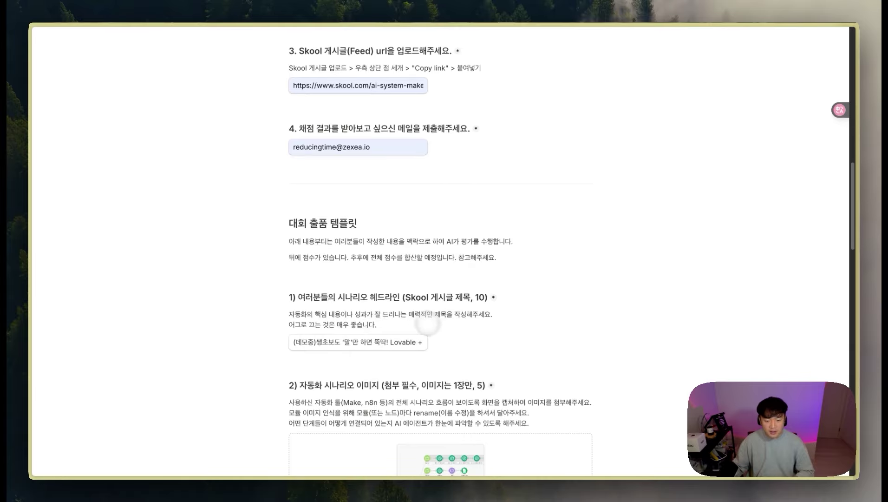
scroll(393, 330, "down", 1)
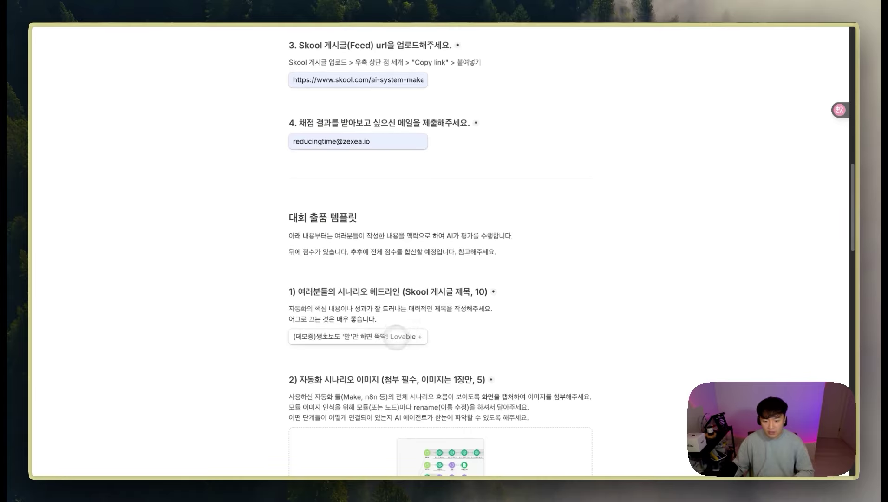
scroll(396, 336, "down", 8)
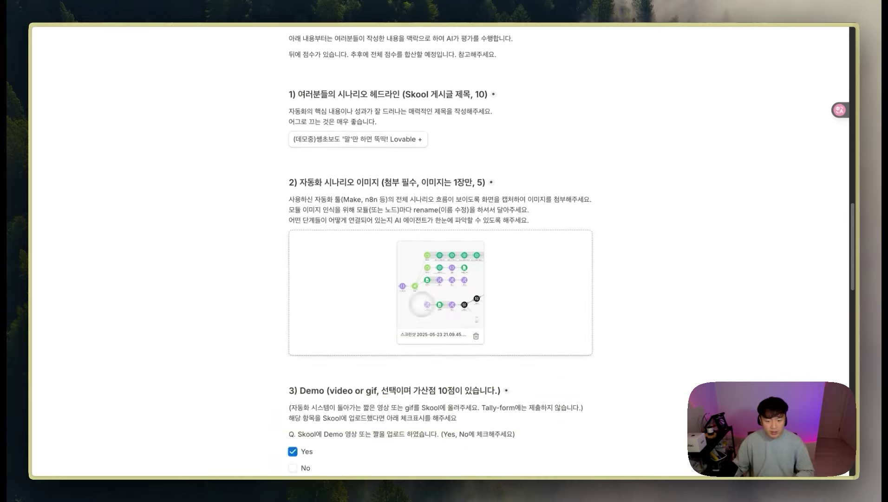
scroll(440, 309, "down", 14)
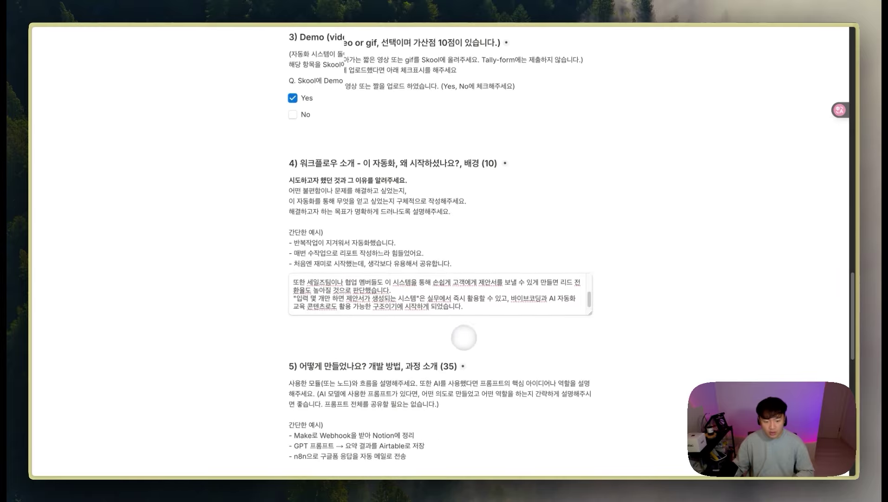
scroll(463, 337, "down", 20)
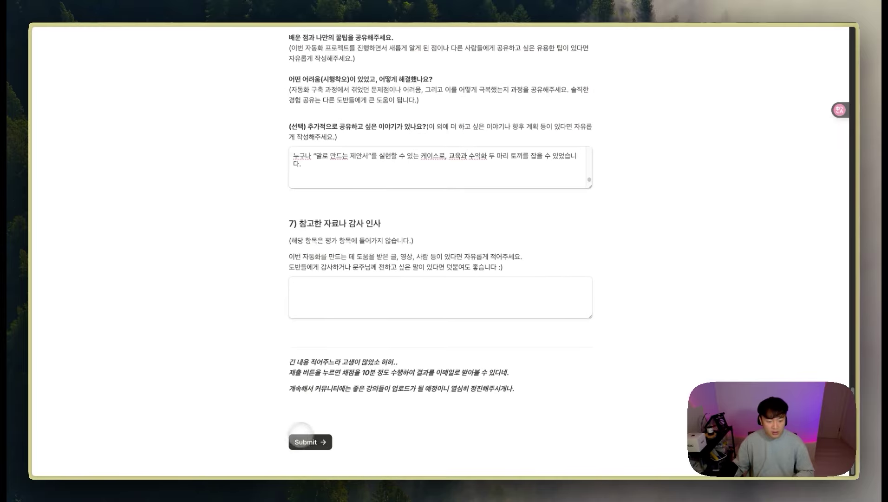
Step: Submit the Tally entry to run the scoring scenario, then open a GPT module's run details
left_click(304, 440)
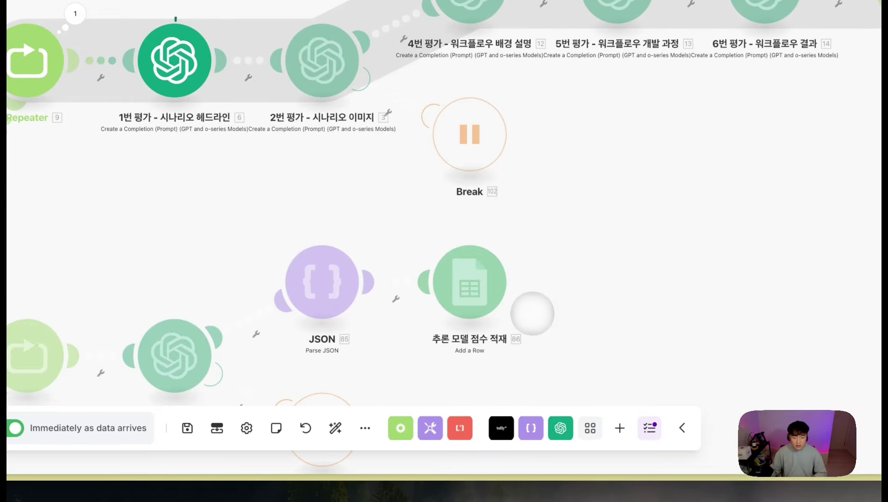
scroll(532, 314, "up", 3)
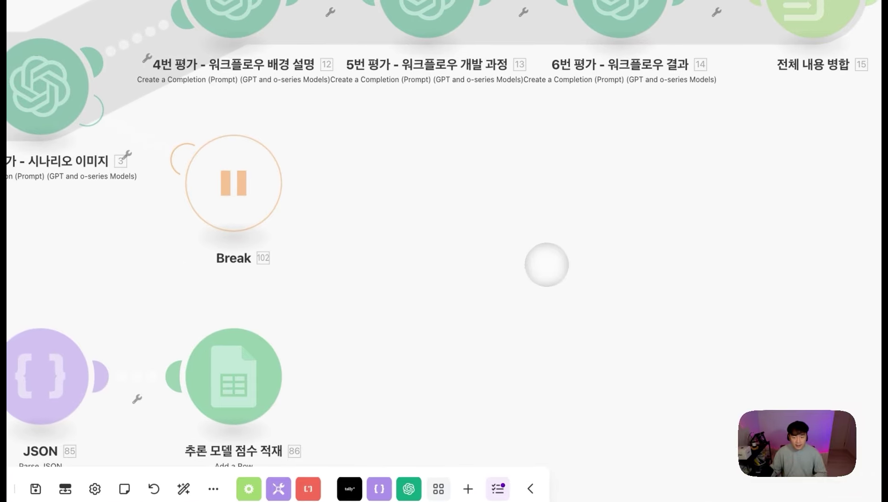
left_click_drag(547, 264, 670, 295)
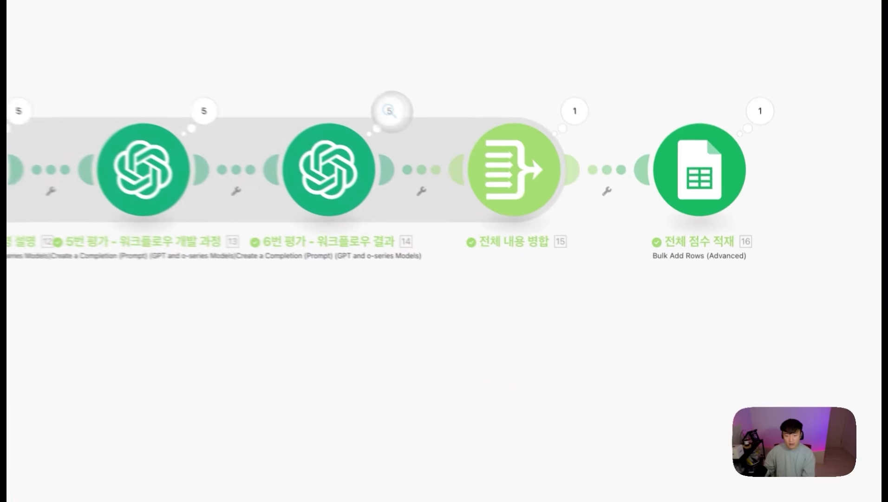
left_click(374, 102)
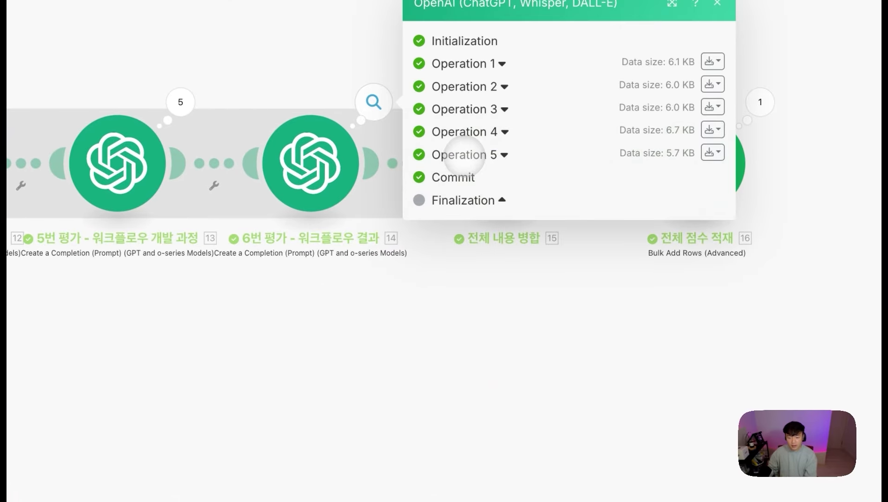
Step: Expand operation 5's output to reveal the workflow-result reasoning text
left_click(463, 155)
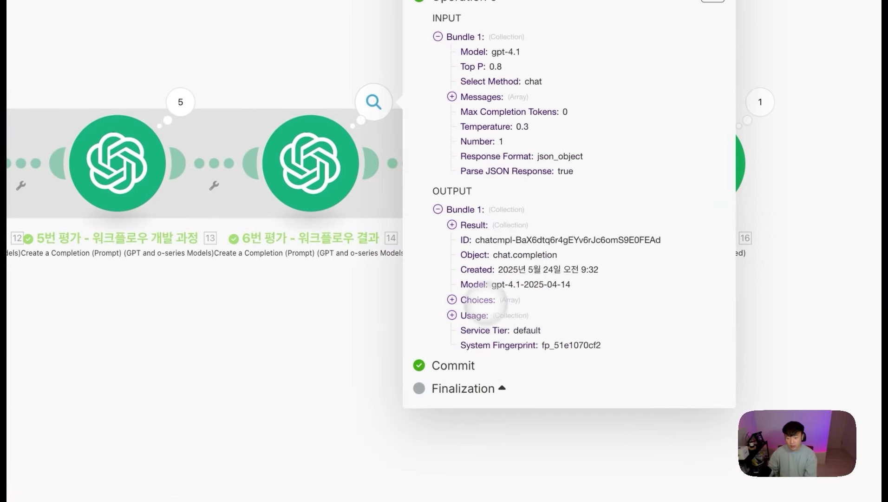
left_click(474, 224)
left_click(497, 241)
scroll(534, 261, "down", 1)
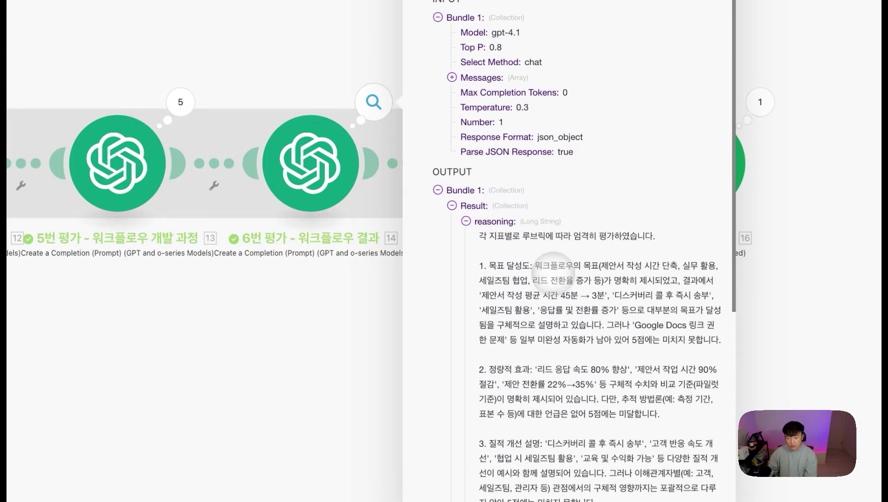
Step: Highlight the reasoning paragraph and score lines, with 목표 달성도 at 4, then close the details
left_click_drag(551, 279, 722, 354)
scroll(562, 331, "down", 4)
left_click(562, 330)
scroll(562, 335, "down", 5)
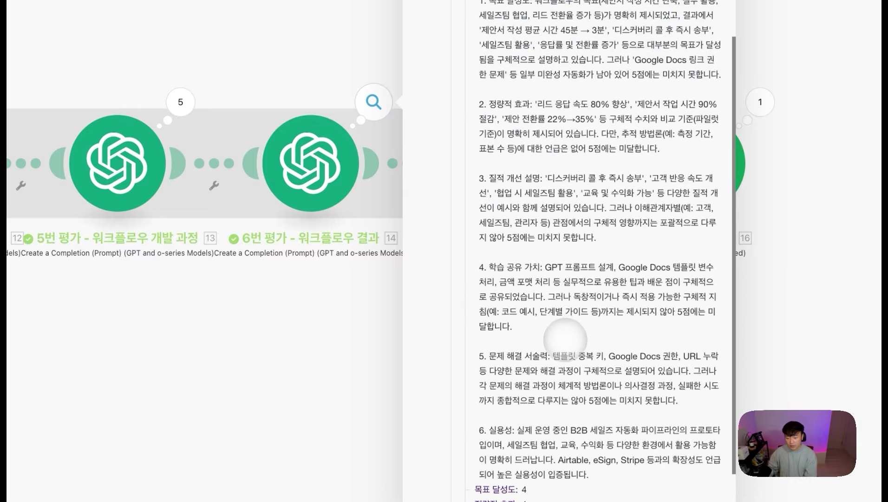
left_click_drag(475, 421, 537, 457)
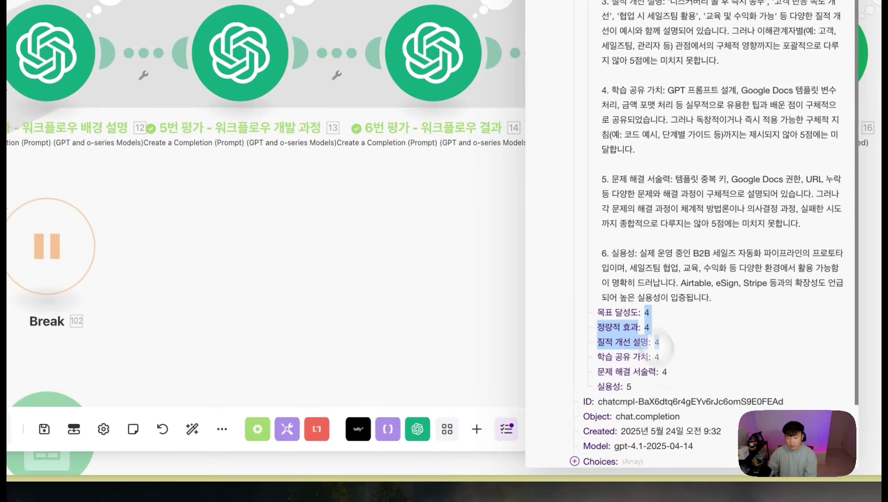
left_click(342, 268)
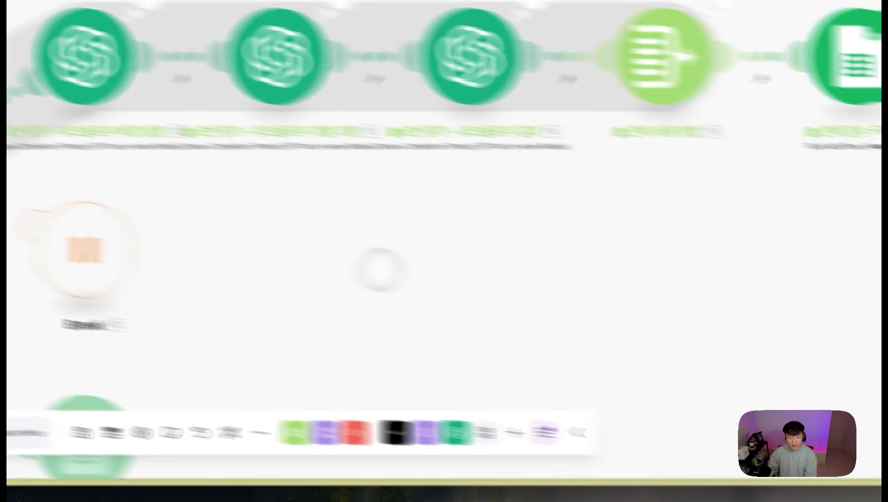
Step: Check the total scores such as 85, 81 and 75 in the ASMR Workflow Log sheet
mouse_move(83, 253)
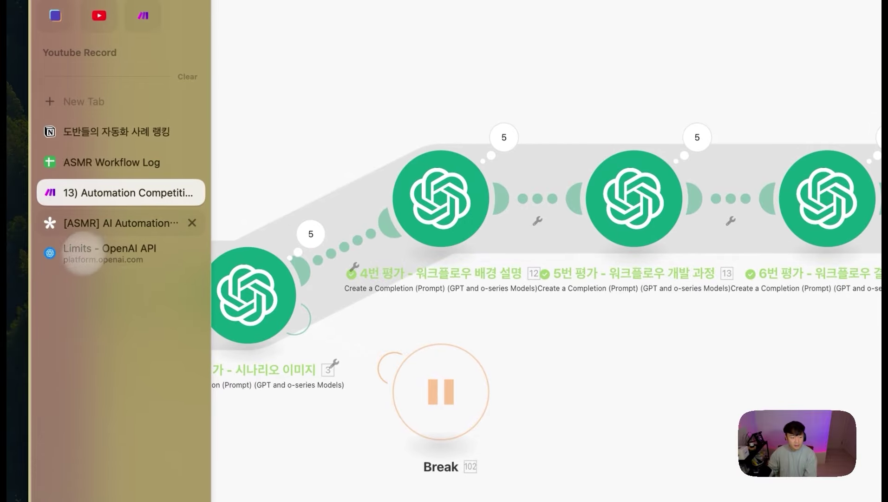
left_click(106, 160)
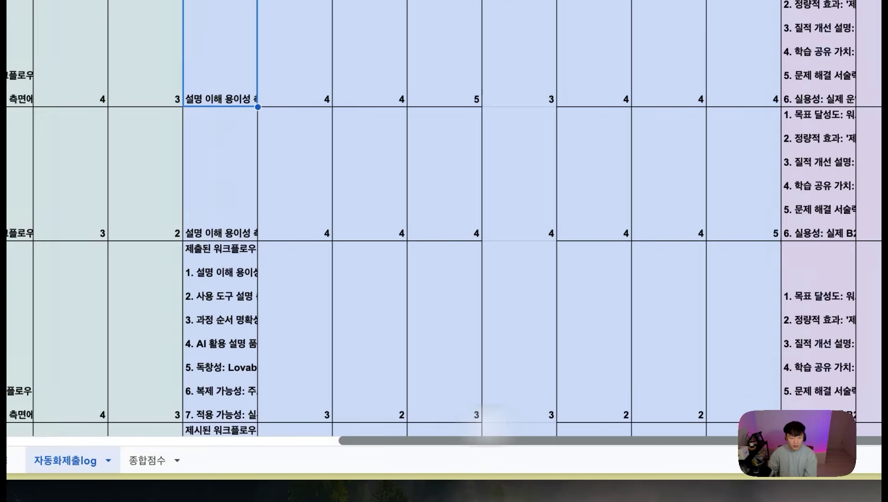
left_click_drag(488, 437, 674, 434)
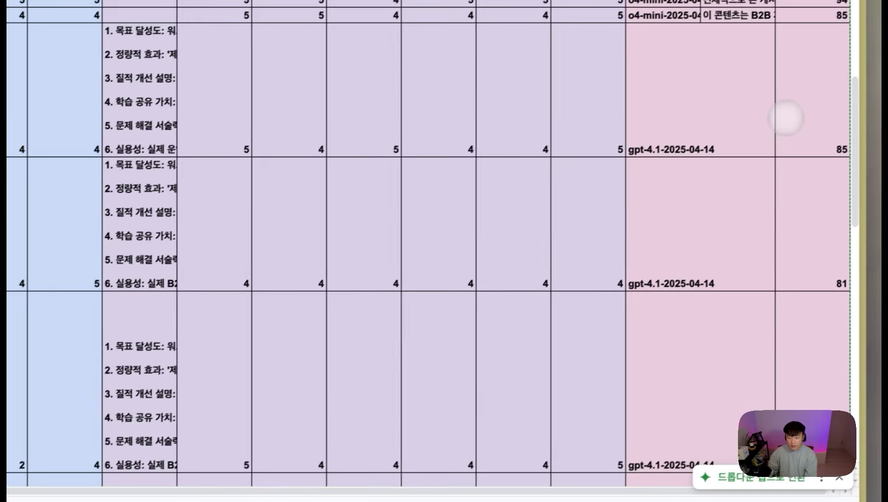
left_click(782, 123)
scroll(795, 263, "down", 10)
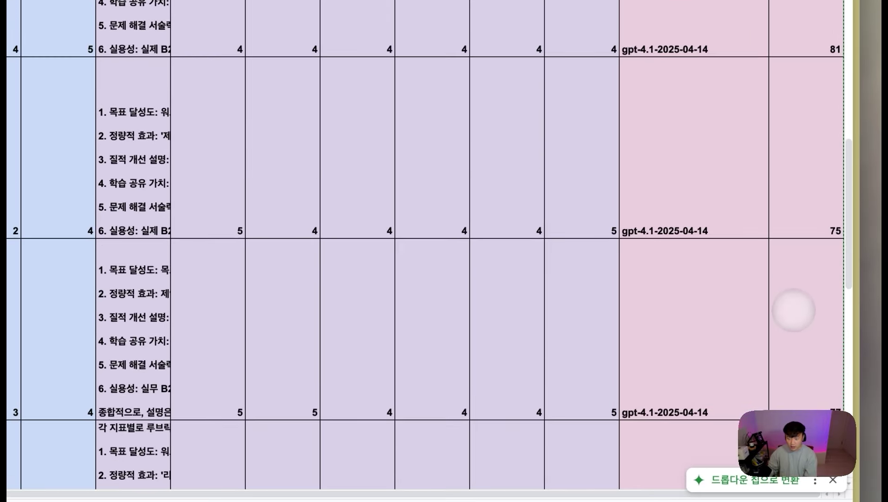
left_click(808, 367)
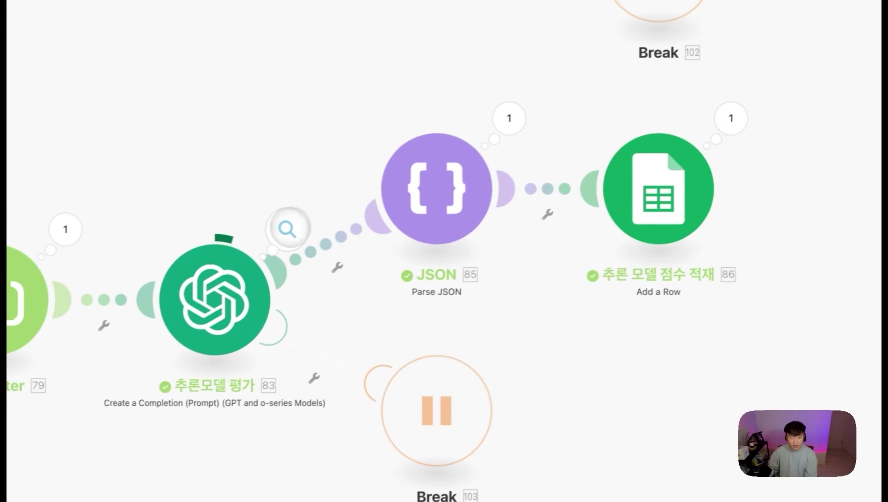
Step: View the o4-mini module's operation 2 JSON scores, rating 목표 달성도 and 실용성 at 5
left_click(207, 254)
left_click(303, 186)
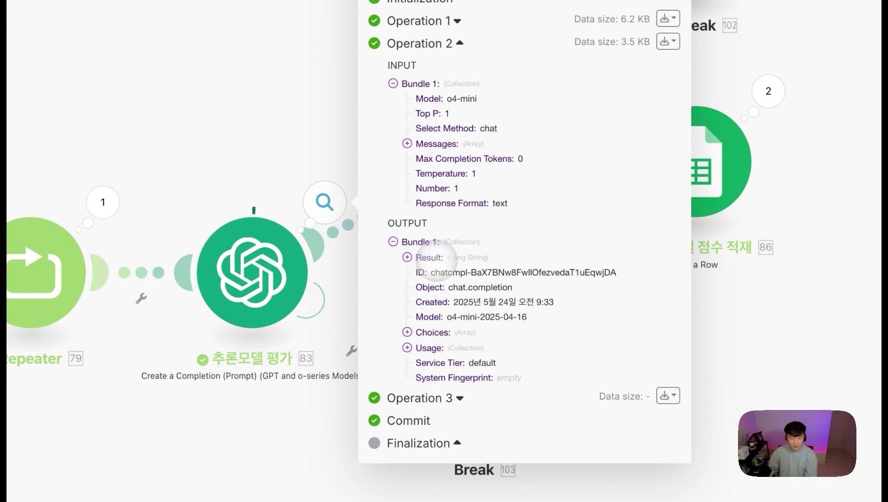
scroll(484, 214, "down", 5)
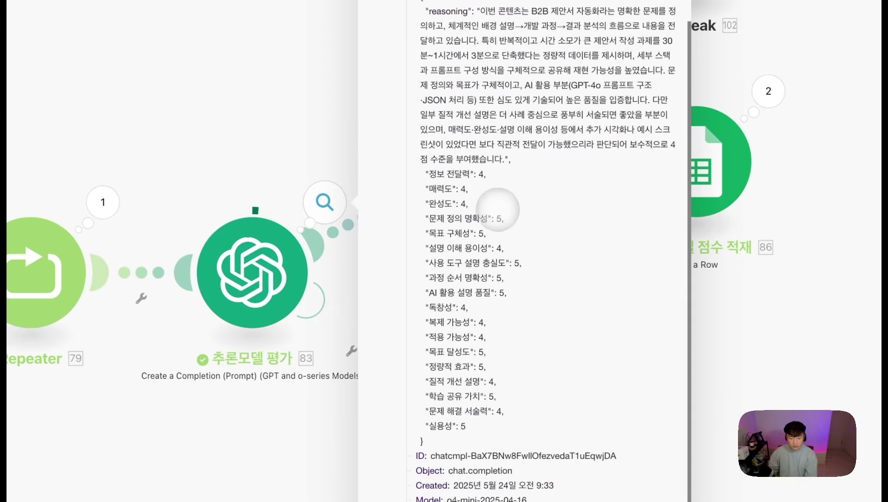
left_click_drag(436, 164, 502, 398)
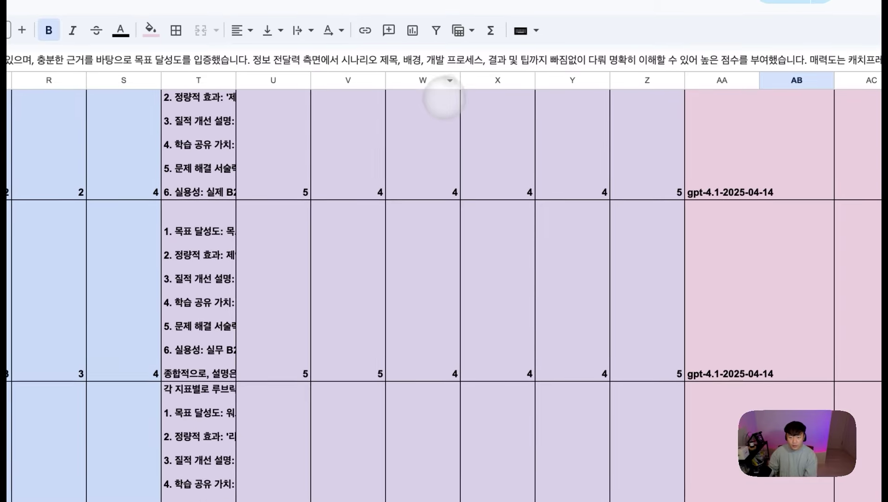
left_click_drag(444, 72, 470, 217)
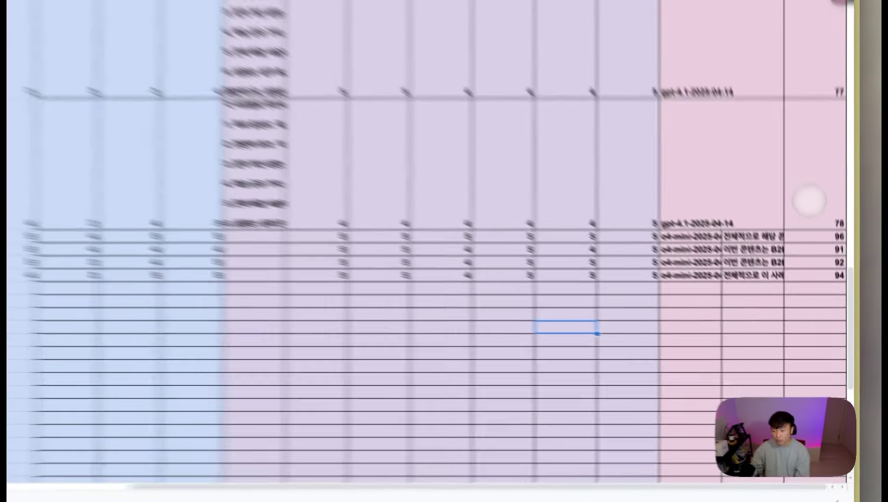
left_click(746, 253)
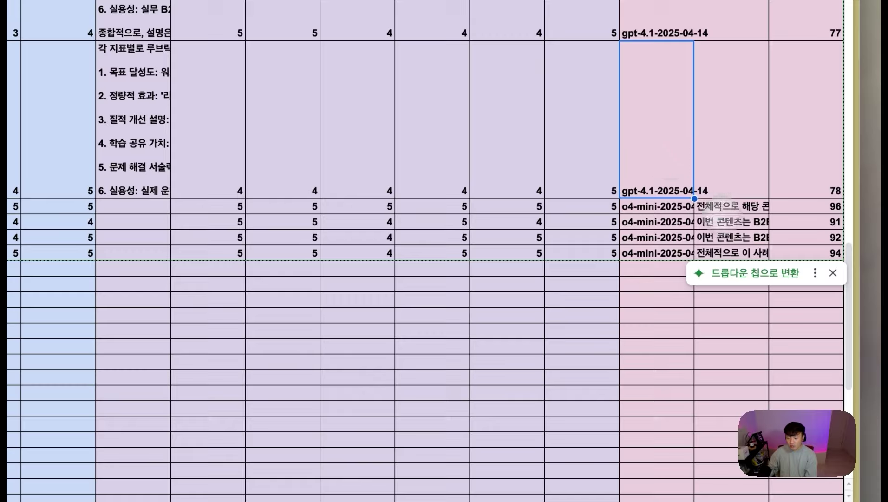
left_click(722, 221)
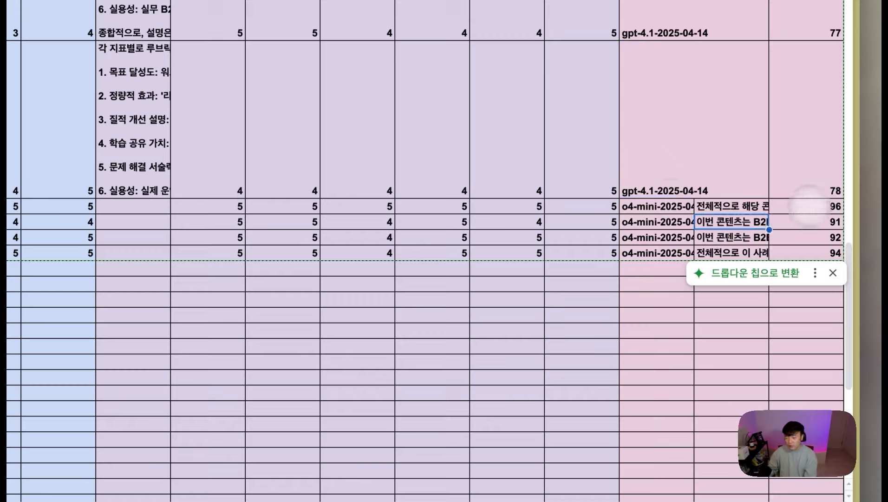
left_click(758, 393)
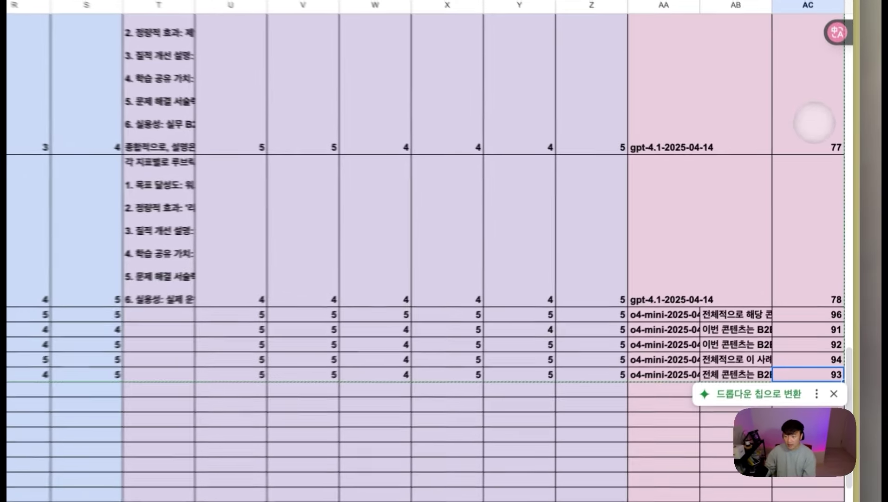
left_click_drag(814, 123, 819, 376)
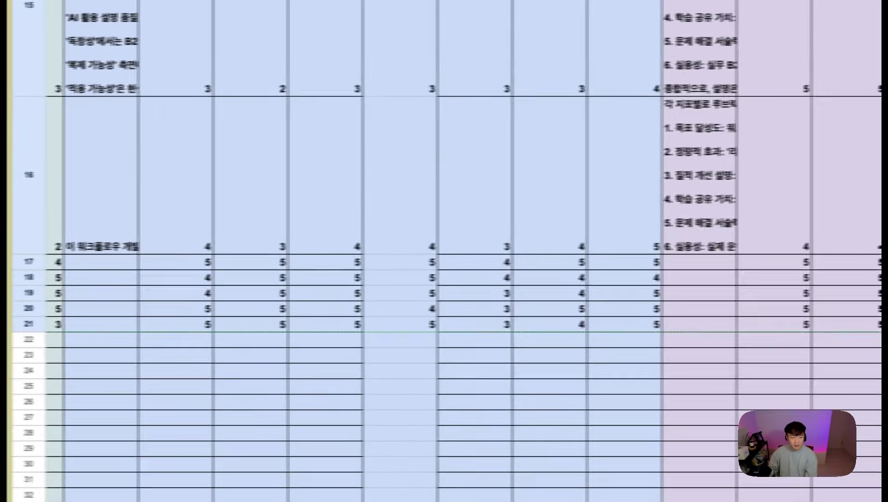
Step: In the competition scenario, check the aggregator's 86.2 average and pan to the Notion, Markdown and Gmail modules
left_click(119, 213)
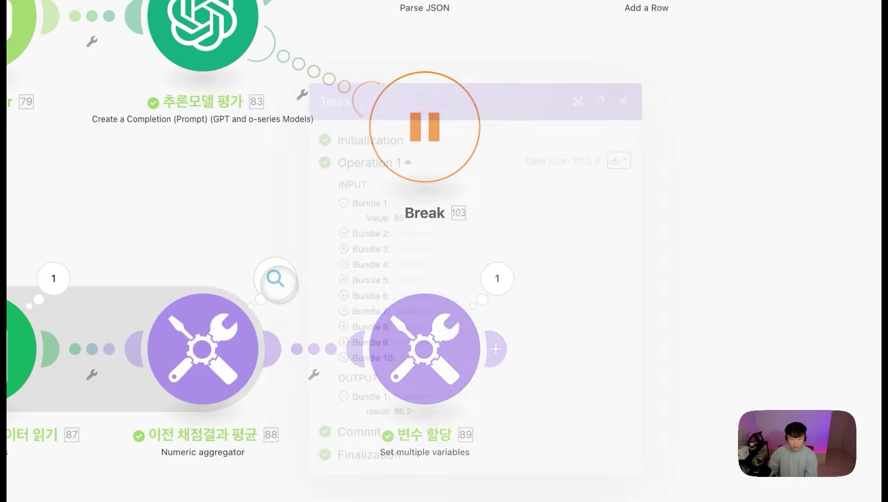
scroll(525, 383, "down", 10)
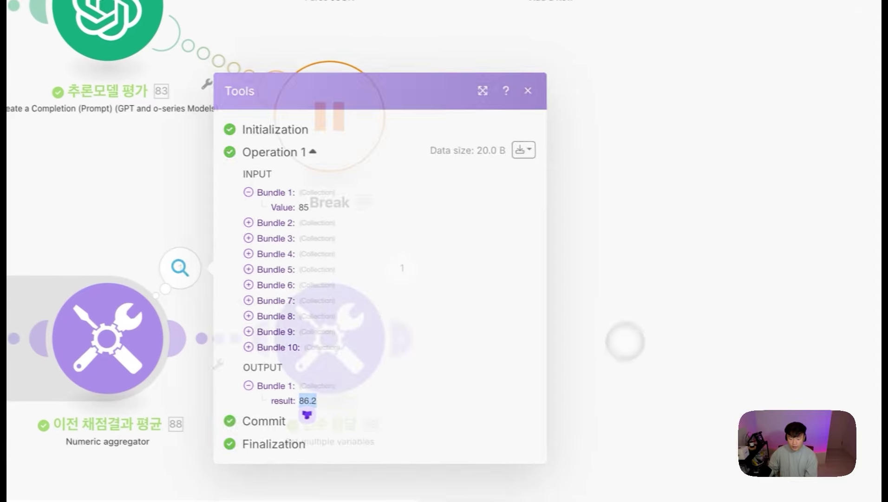
left_click_drag(410, 407, 238, 415)
left_click_drag(632, 93, 249, 158)
left_click_drag(874, 297, 366, 380)
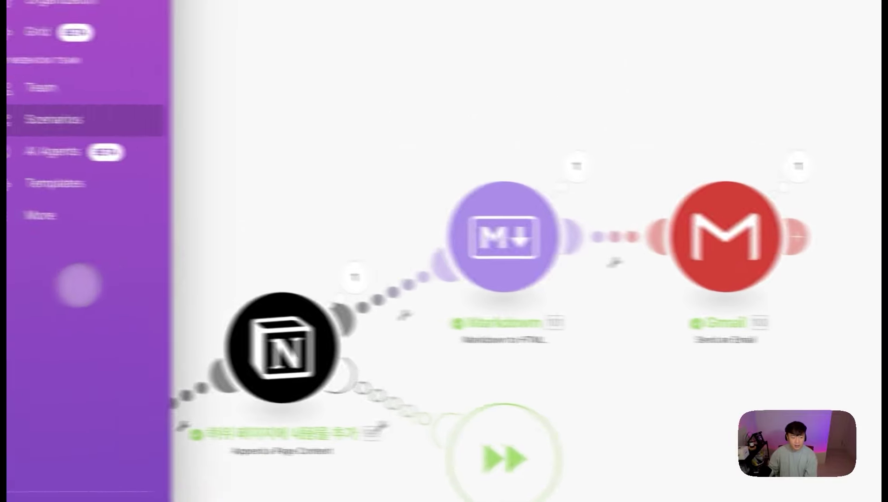
Step: Switch the ASMR Automation Scoreboard ranking database to Gallery layout, showing the 86.20 entry
mouse_move(30, 298)
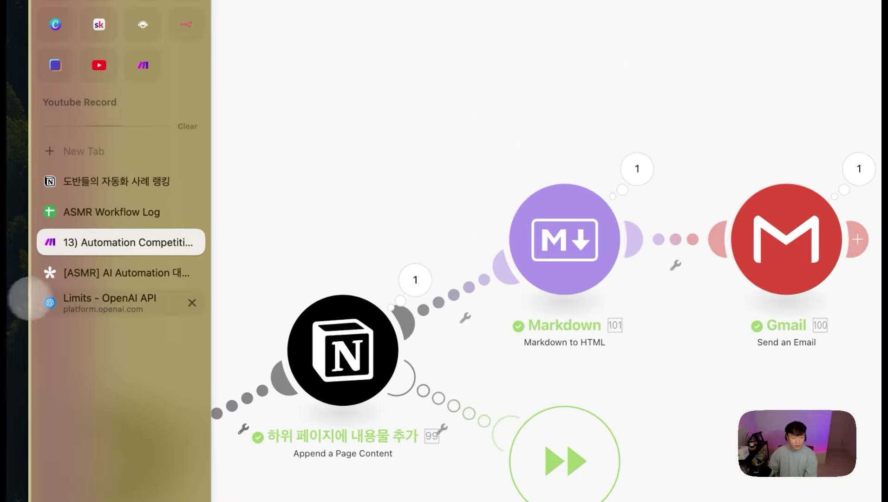
left_click(107, 181)
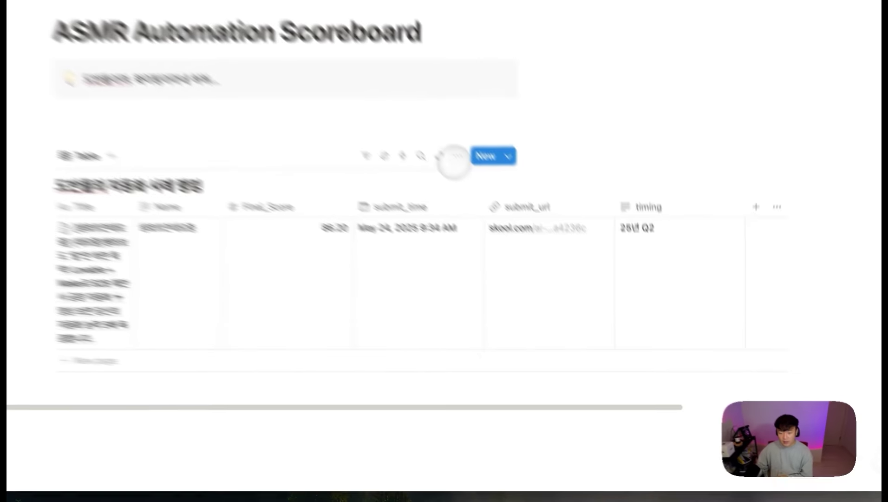
left_click(555, 258)
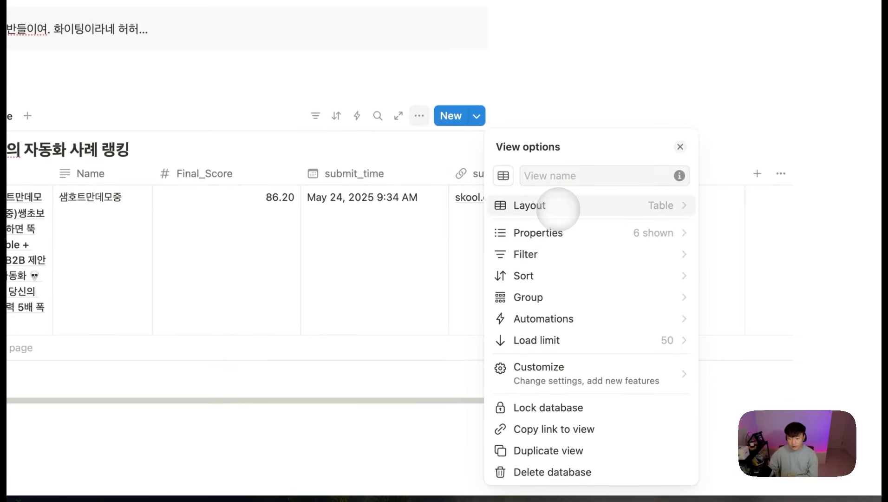
left_click(558, 208)
left_click(567, 232)
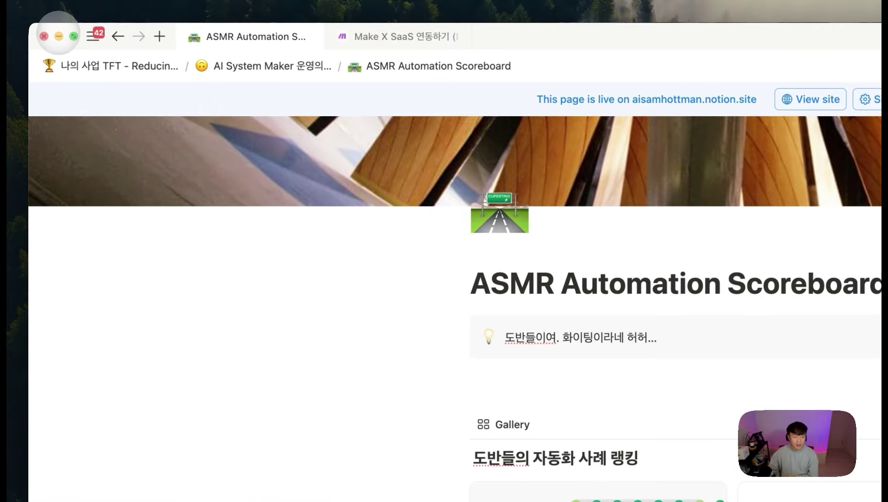
left_click(59, 35)
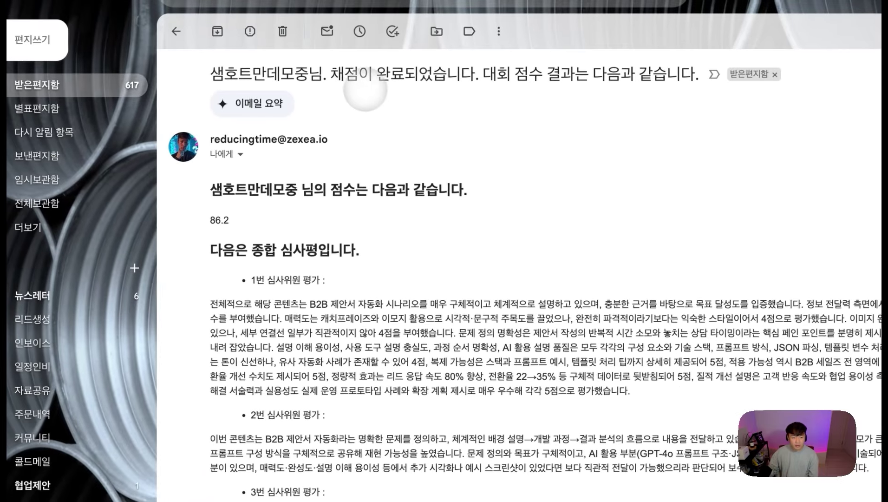
Step: Highlight the result email's subject line and the 86.2 total score
left_click_drag(288, 120, 29, 119)
double_click(443, 219)
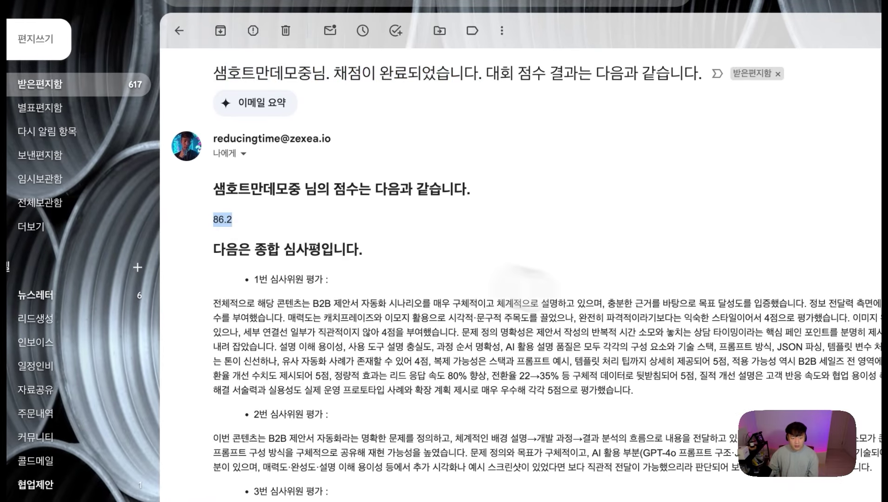
scroll(524, 305, "down", 1)
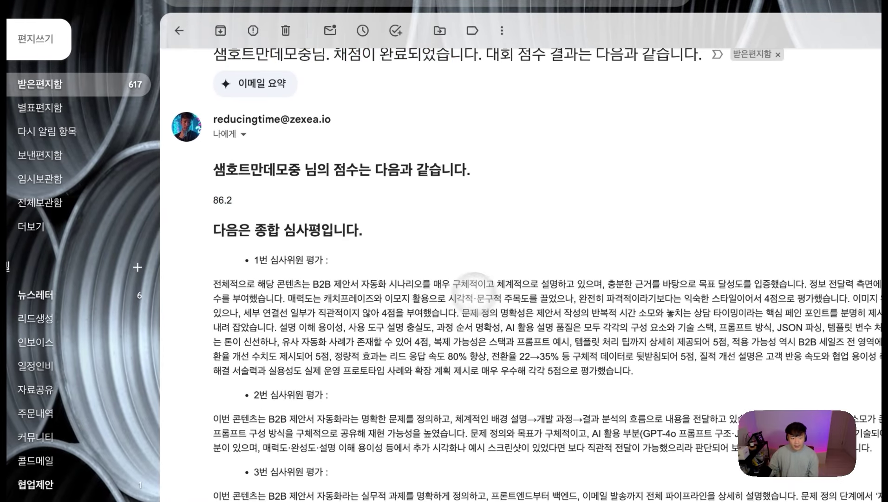
left_click_drag(450, 284, 477, 371)
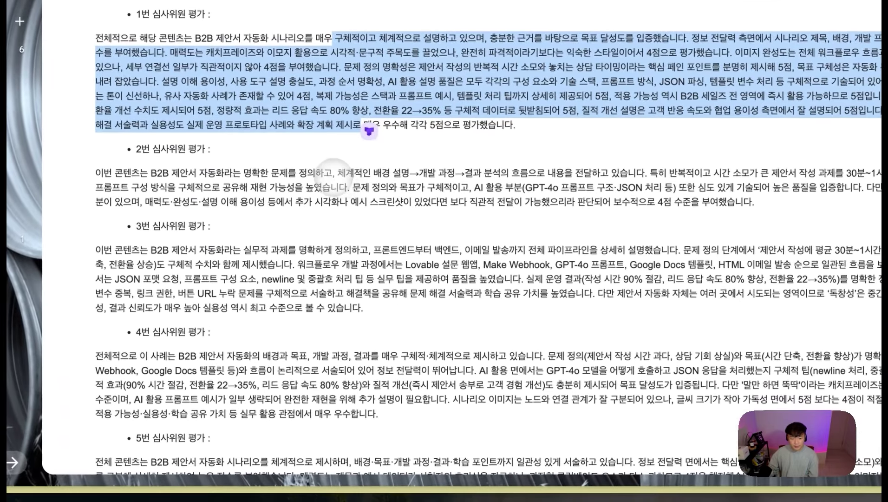
Step: Highlight each judge's review paragraph down through all five judges, then clear the selection
left_click_drag(453, 419, 571, 458)
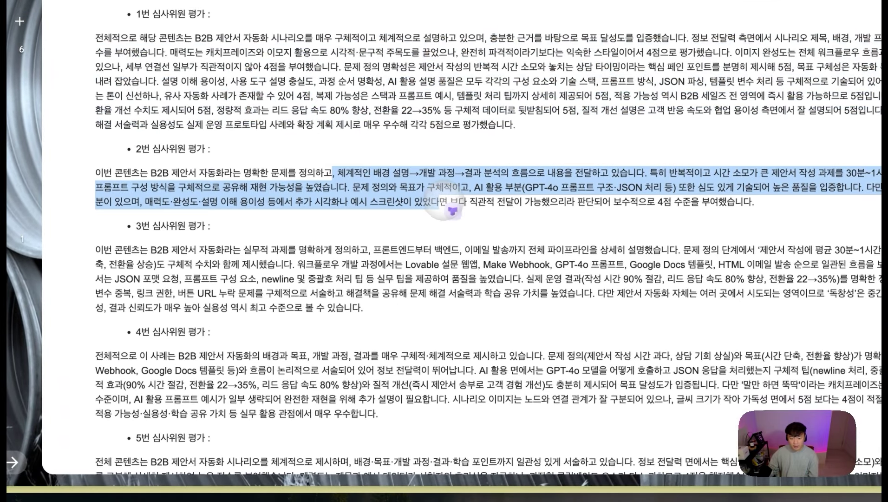
left_click_drag(555, 246, 614, 300)
scroll(512, 307, "down", 1)
left_click_drag(391, 321, 407, 367)
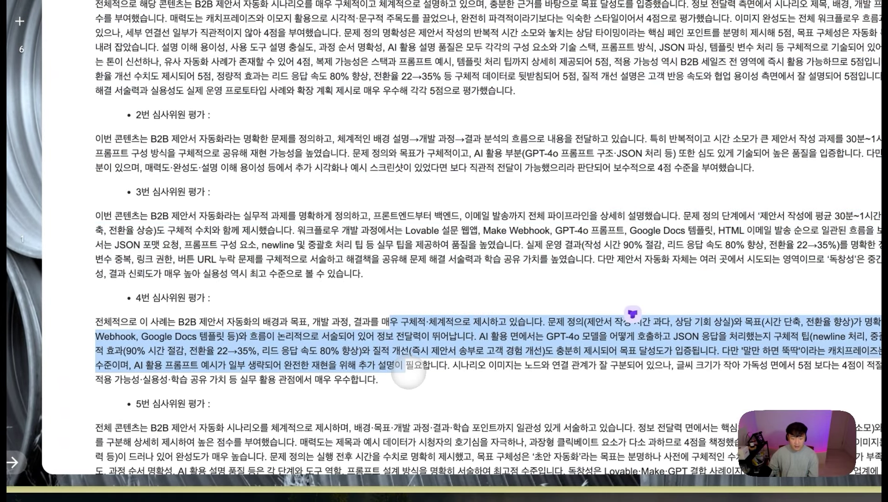
scroll(422, 365, "down", 2)
left_click_drag(563, 352, 570, 409)
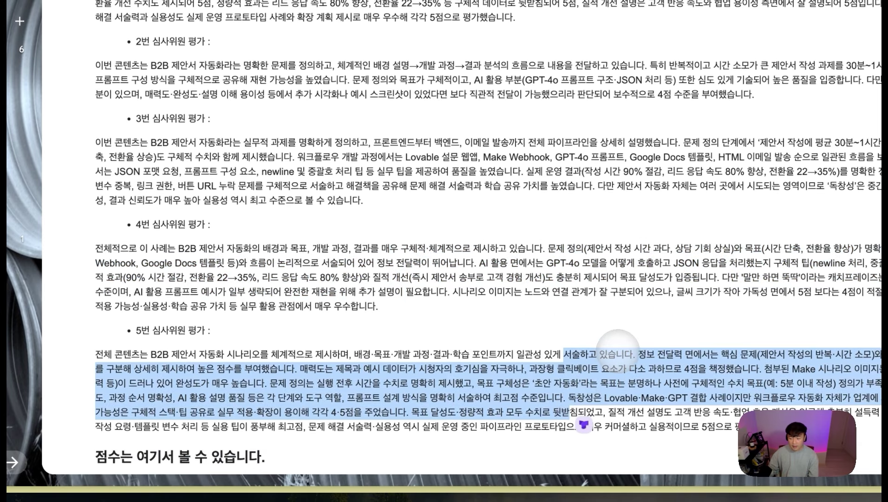
scroll(618, 351, "down", 1)
scroll(618, 351, "down", 1)
left_click(367, 365)
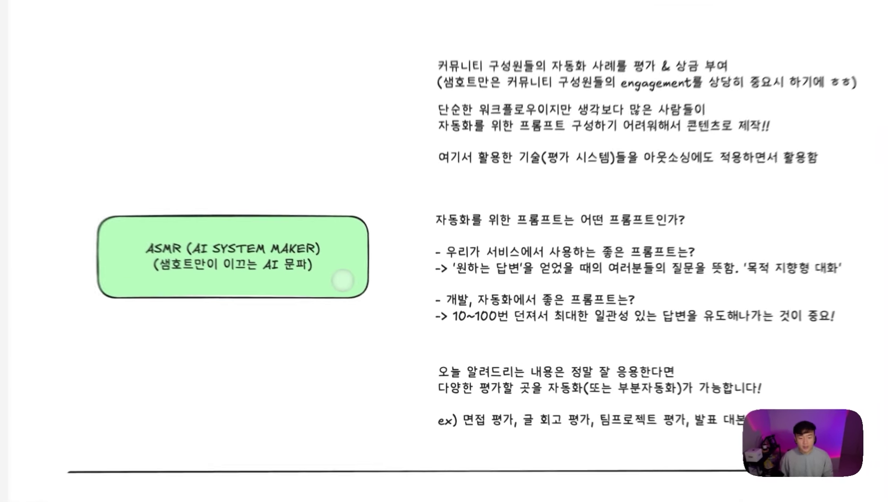
mouse_move(389, 296)
left_mouse_down()
mouse_move(379, 284)
mouse_move(377, 305)
left_mouse_up()
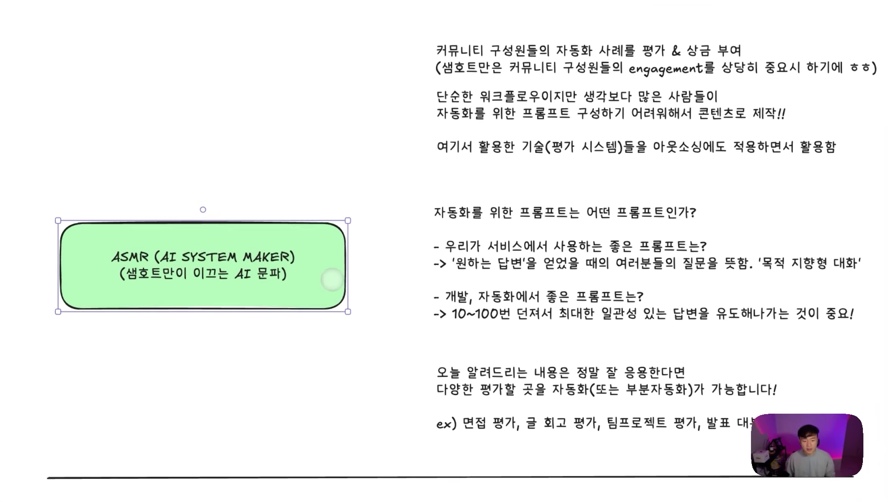
left_click_drag(332, 279, 332, 266)
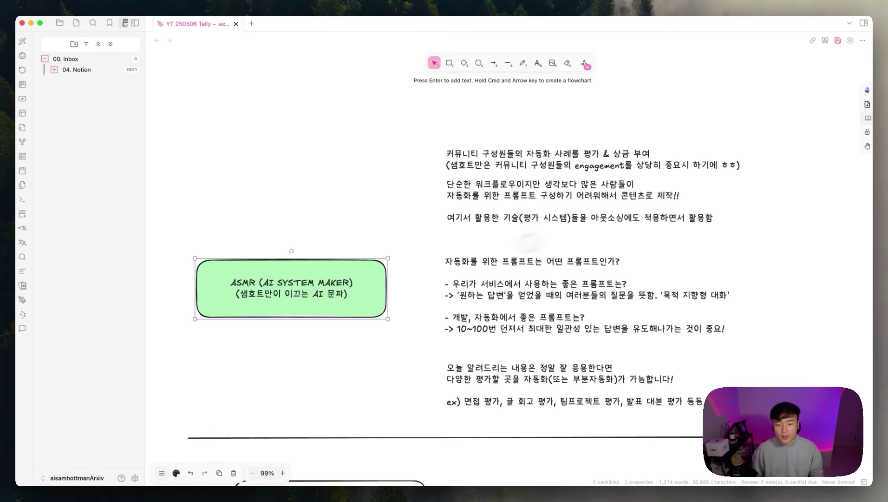
left_click_drag(351, 289, 361, 289)
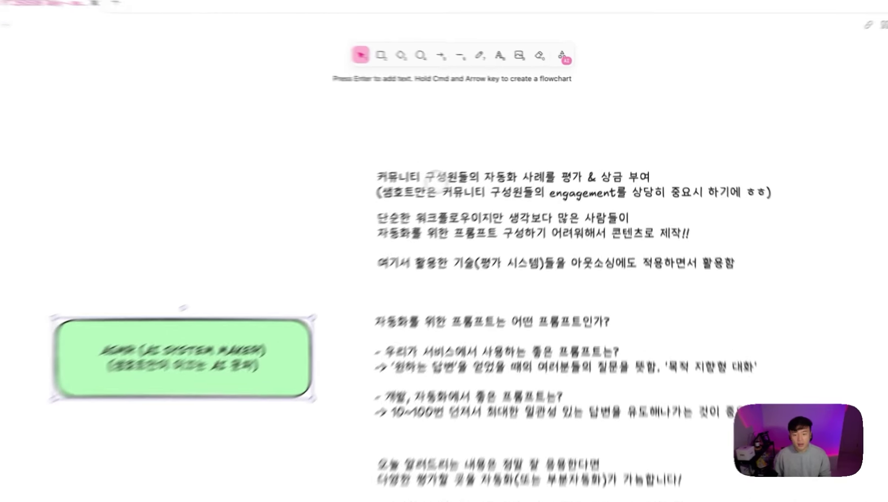
double_click(493, 154)
left_click(531, 156)
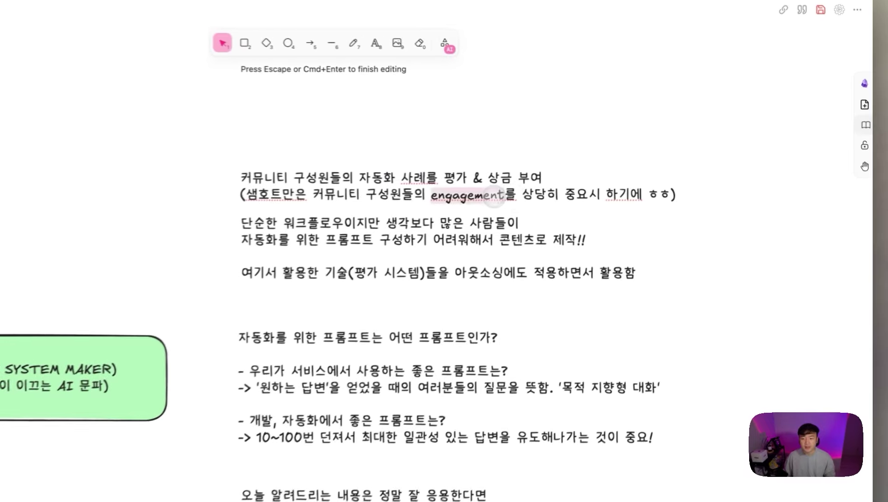
left_click(655, 167)
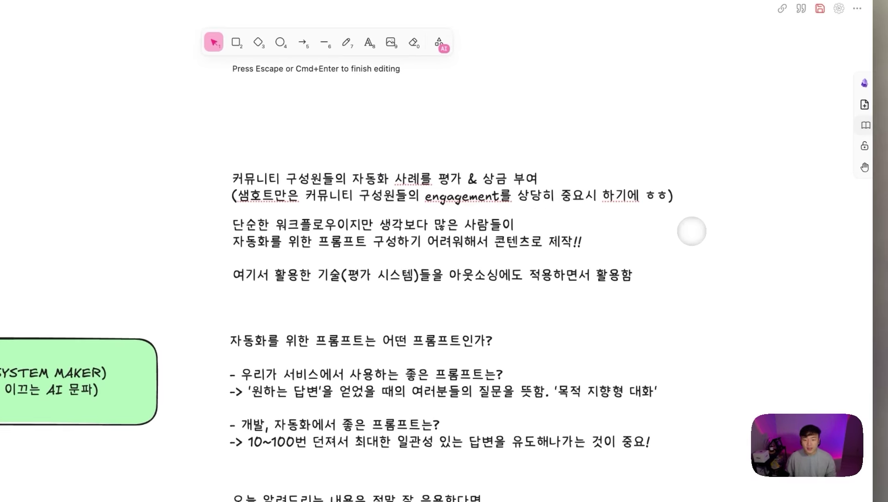
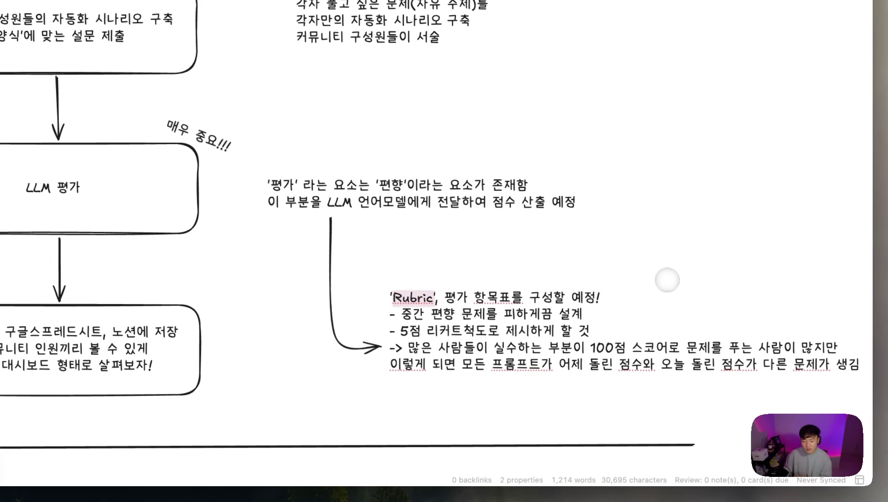
Step: Highlight '100점 스코어', '어제 돌린 점수' and '오늘 돌린 점수' in the Rubric note
left_click(670, 288)
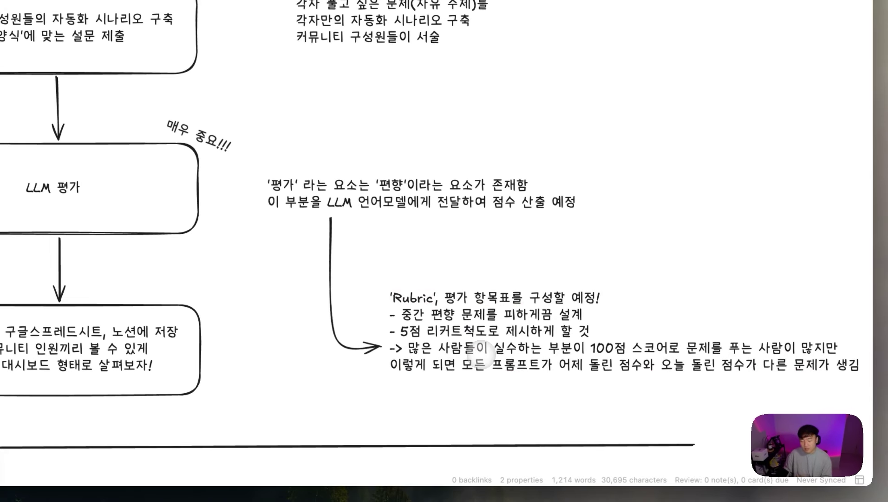
double_click(548, 351)
left_click(573, 351)
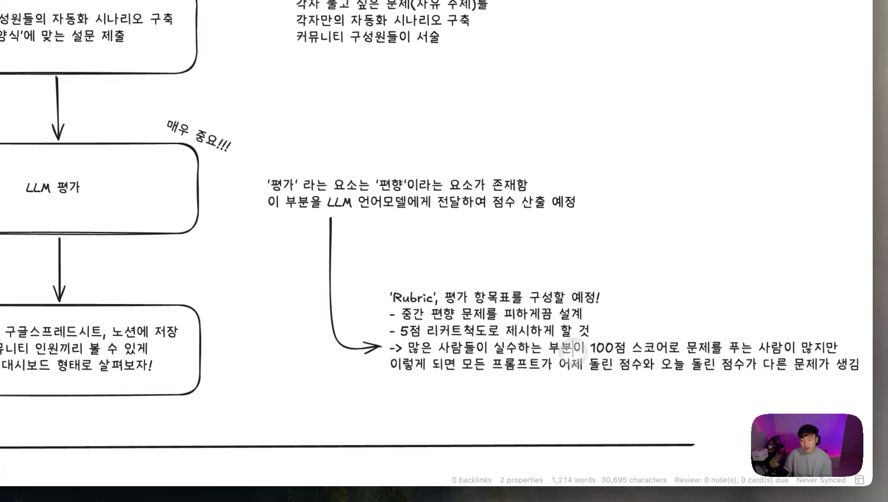
left_click_drag(590, 347, 668, 348)
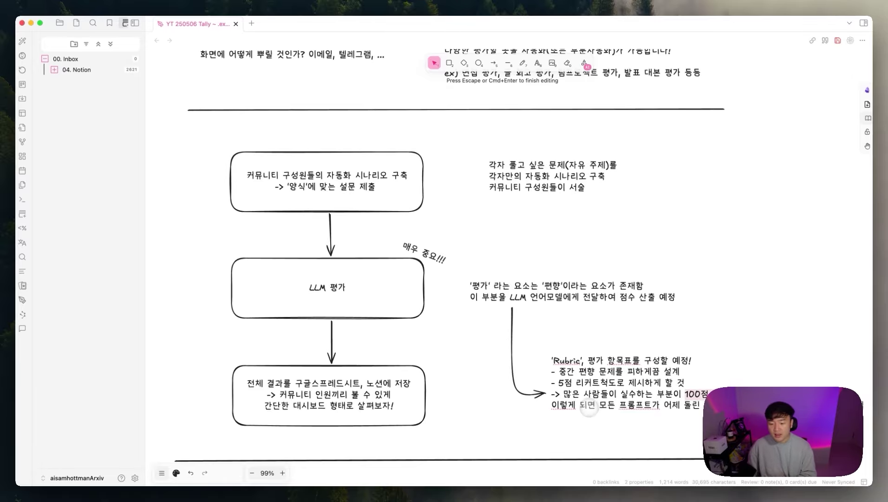
left_click_drag(664, 405, 720, 405)
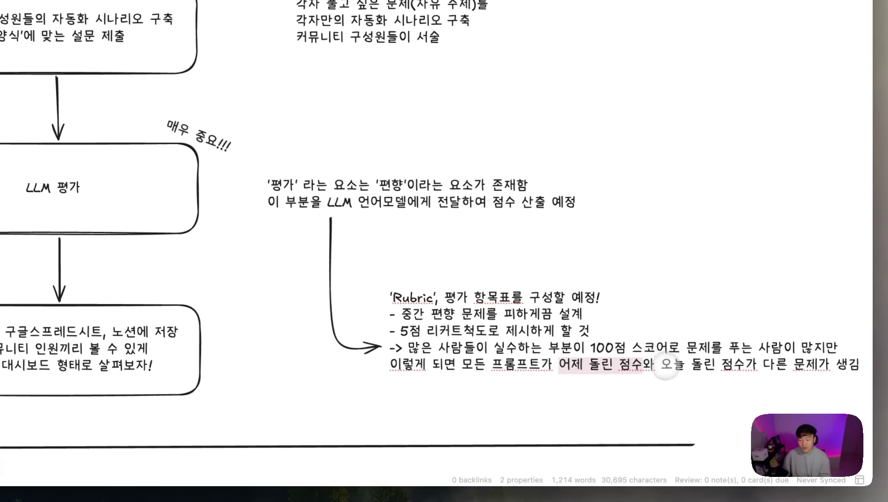
left_click_drag(673, 367, 755, 371)
left_click(820, 387)
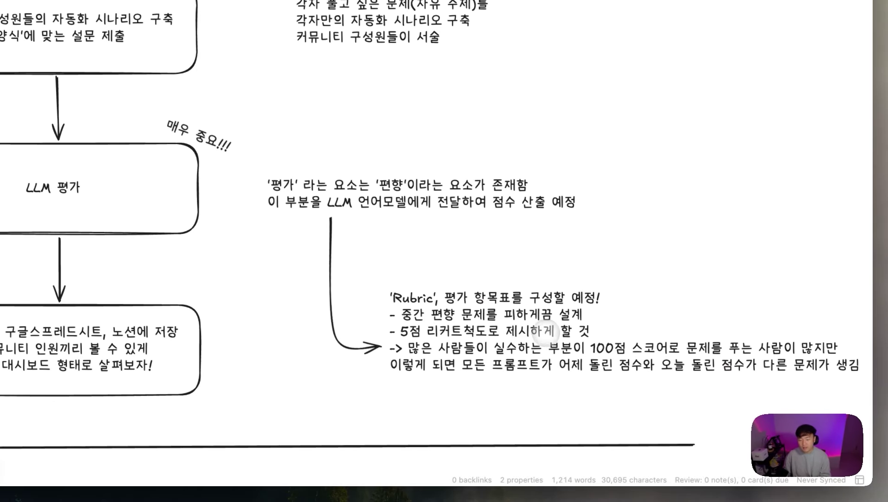
Step: Nudge the Rubric note slightly left and go to the Skool rubric lesson
key("Escape")
left_click_drag(543, 339, 538, 339)
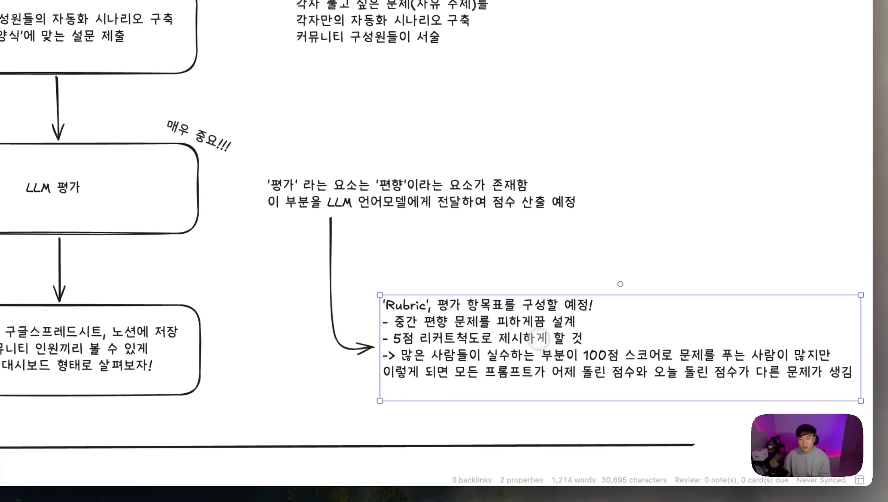
left_click(696, 269)
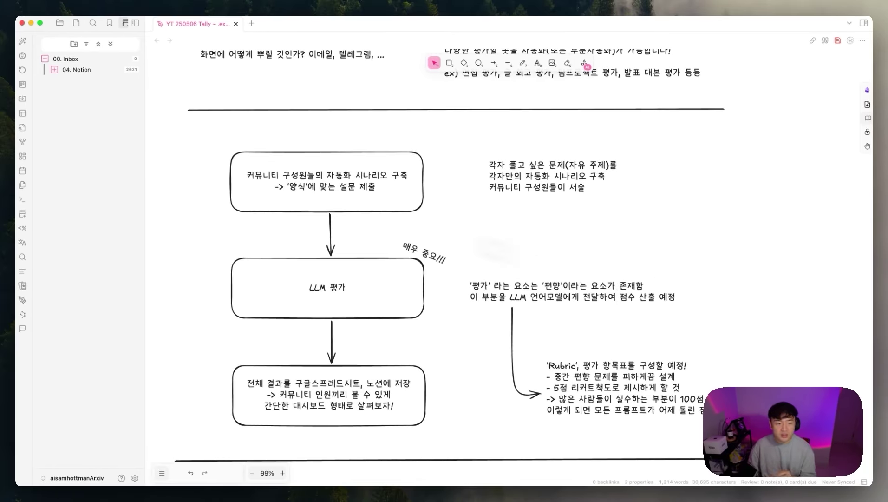
mouse_move(40, 23)
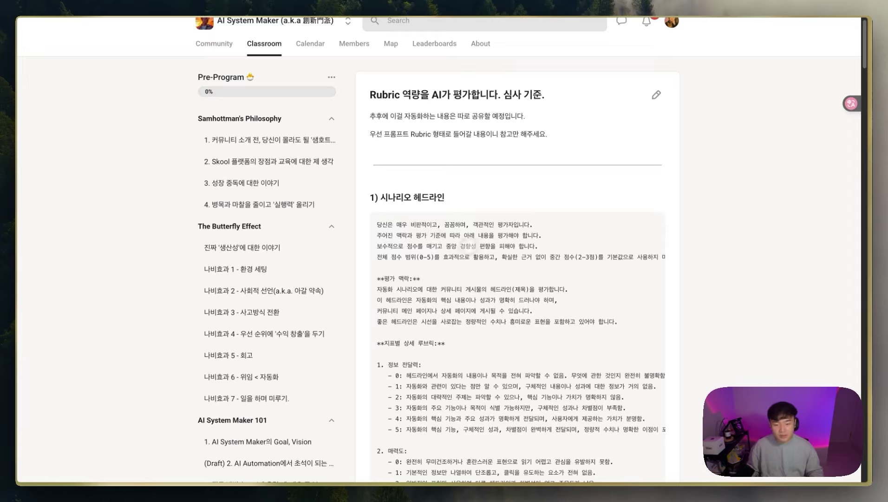
Step: Read the headline rubric's 정보 전달력 and 매력도 score lines, then scroll toward section 5
scroll(509, 235, "down", 5)
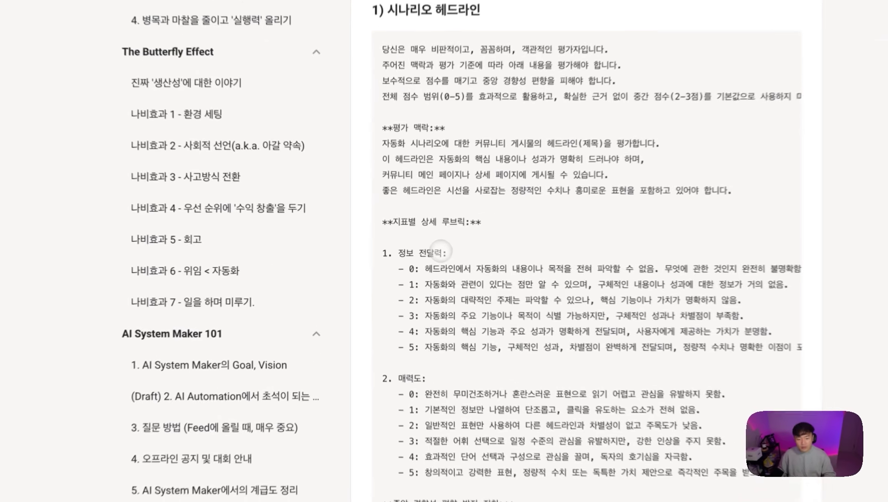
left_click_drag(421, 254, 391, 254)
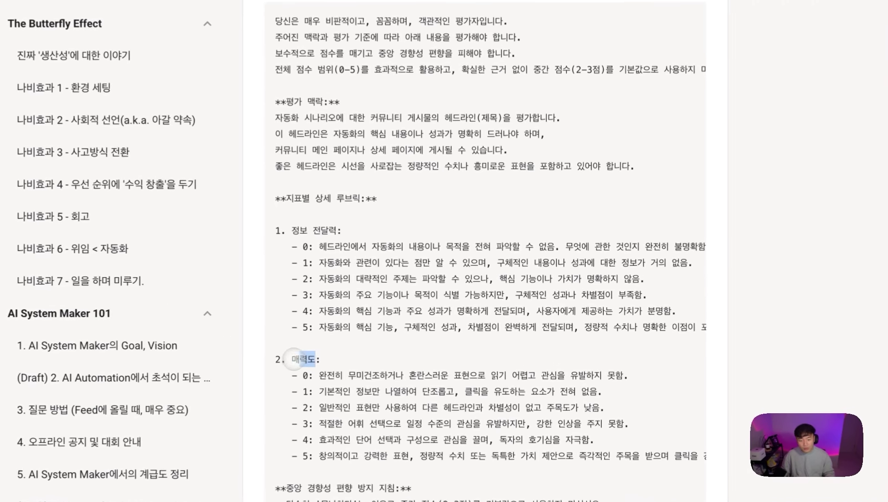
double_click(393, 340)
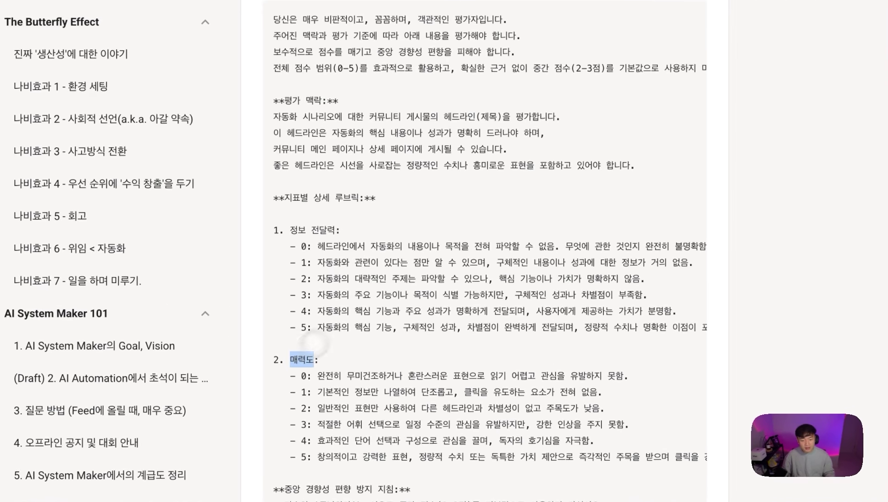
left_click_drag(312, 246, 285, 251)
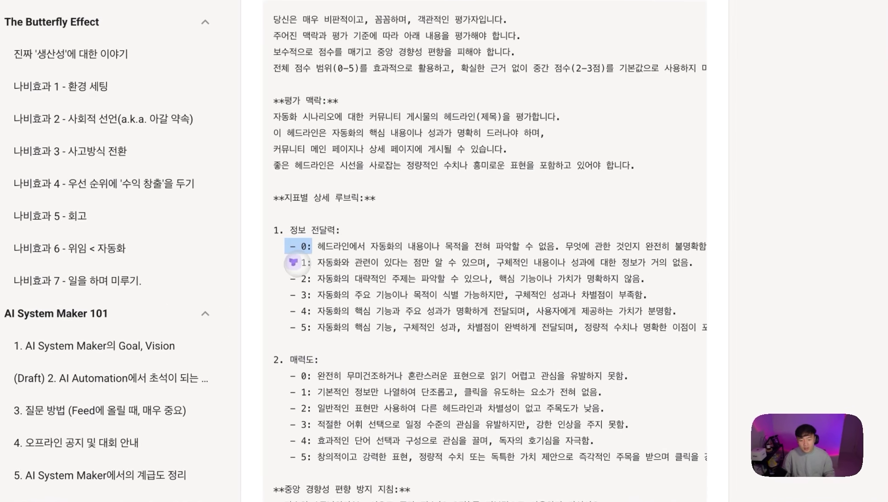
left_click(567, 185)
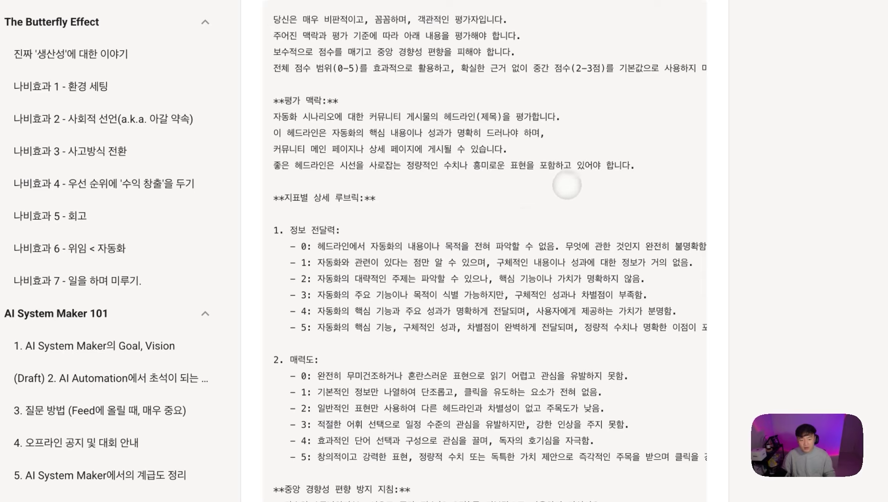
left_click_drag(318, 328, 623, 328)
left_click(646, 263)
left_click_drag(683, 246, 514, 247)
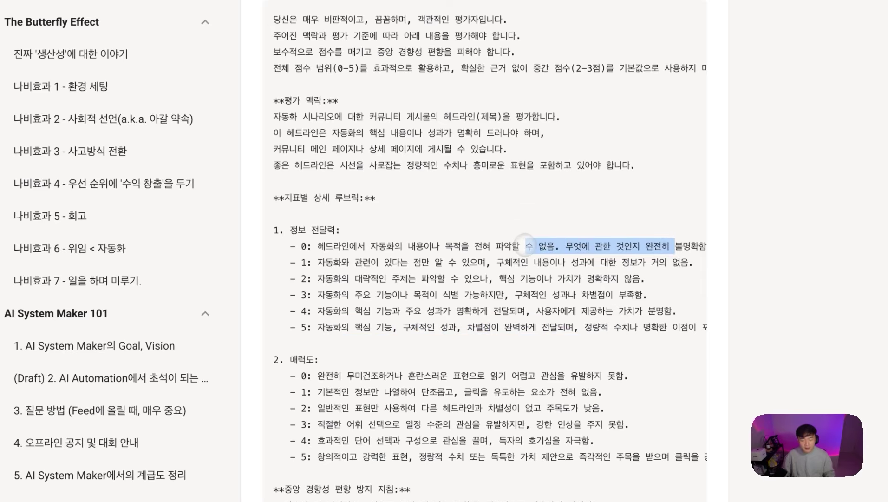
left_click(448, 270)
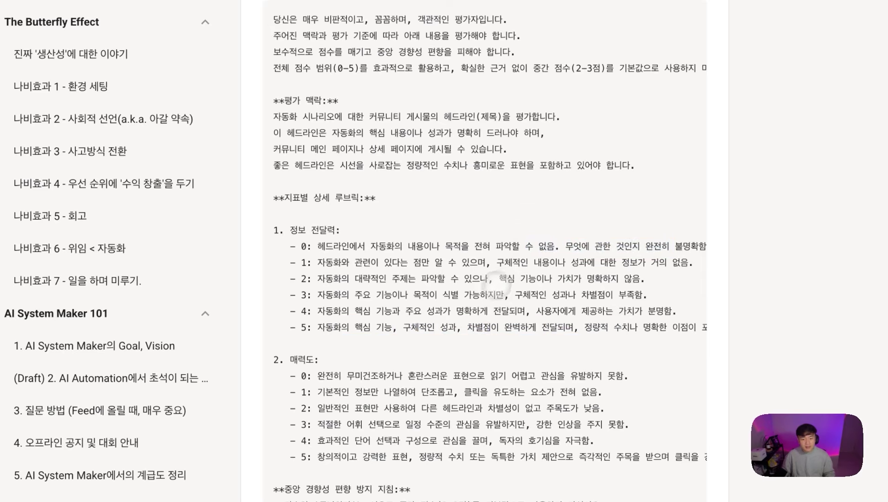
scroll(514, 288, "down", 1)
scroll(513, 288, "down", 10)
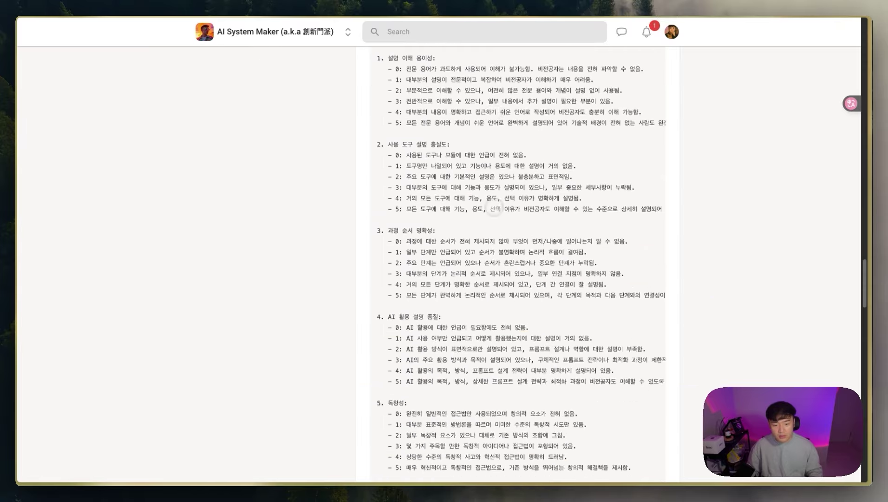
scroll(497, 214, "up", 12)
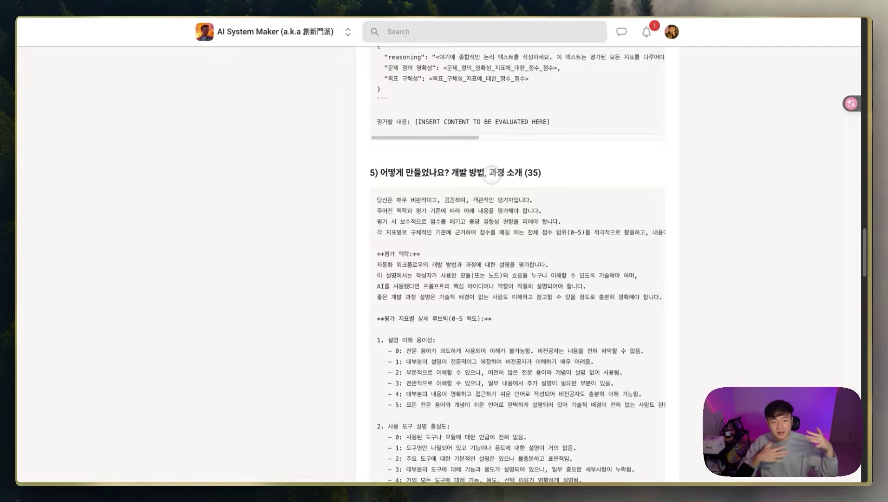
Step: Scroll down section 5's rubric prompt, highlighting the 사용 도구 설명 충실도 criterion
scroll(488, 186, "down", 1)
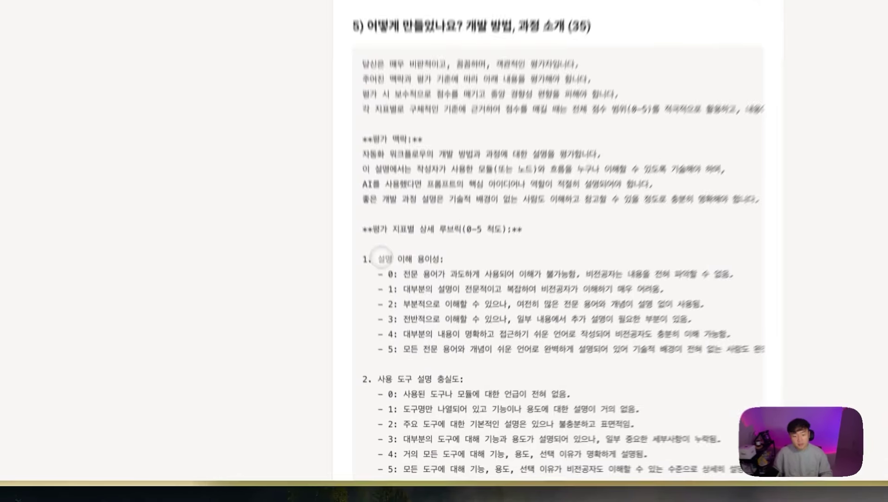
scroll(426, 234, "down", 1)
left_click_drag(393, 343, 474, 344)
scroll(474, 344, "down", 3)
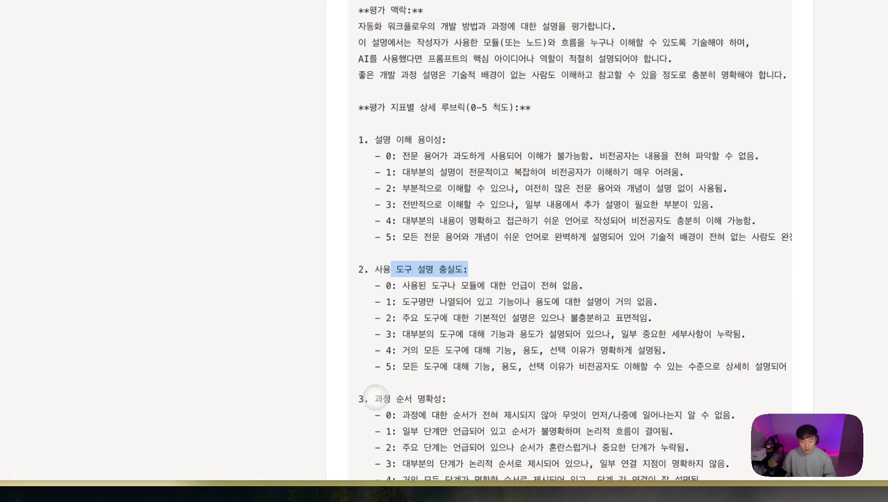
left_click_drag(376, 399, 412, 398)
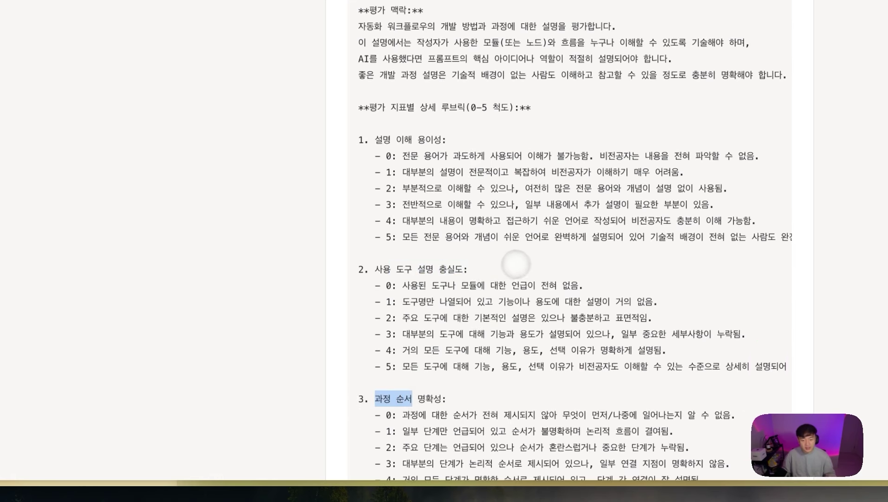
scroll(535, 261, "down", 1)
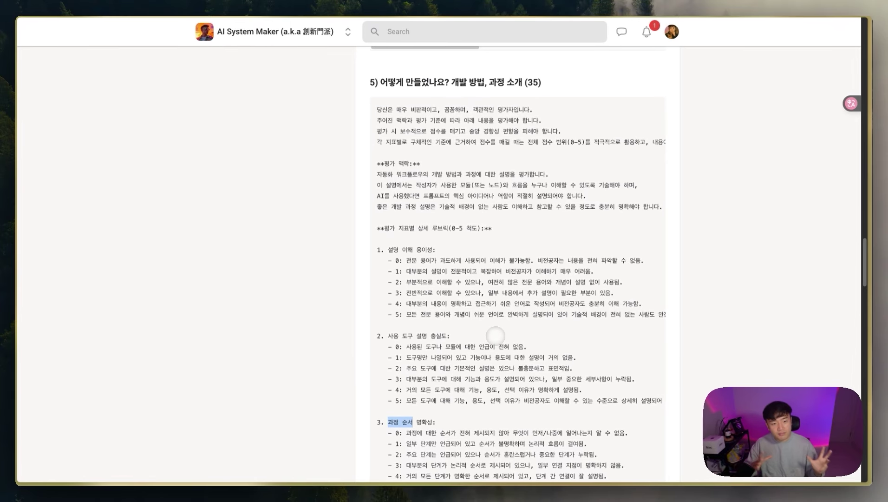
scroll(495, 334, "down", 12)
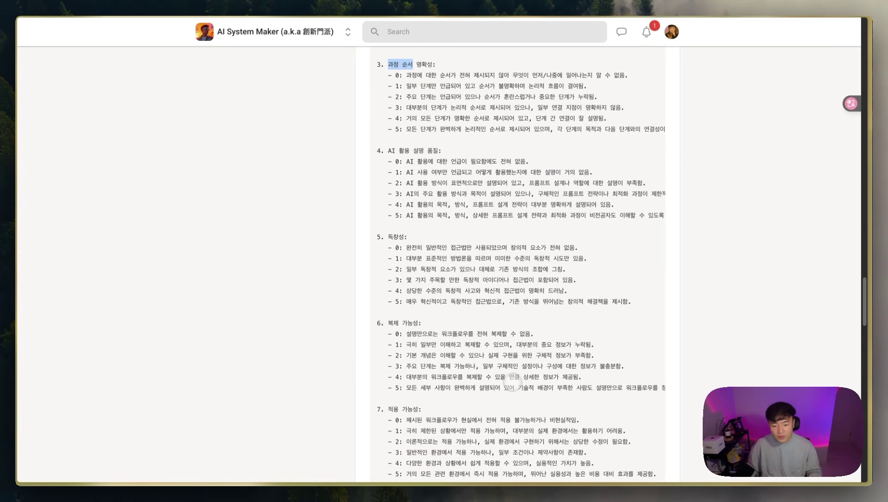
scroll(488, 338, "down", 3)
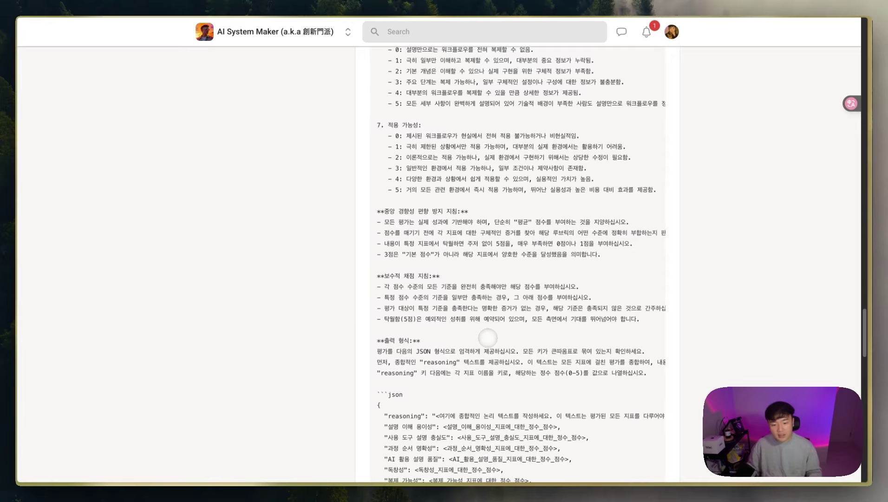
scroll(488, 338, "down", 1)
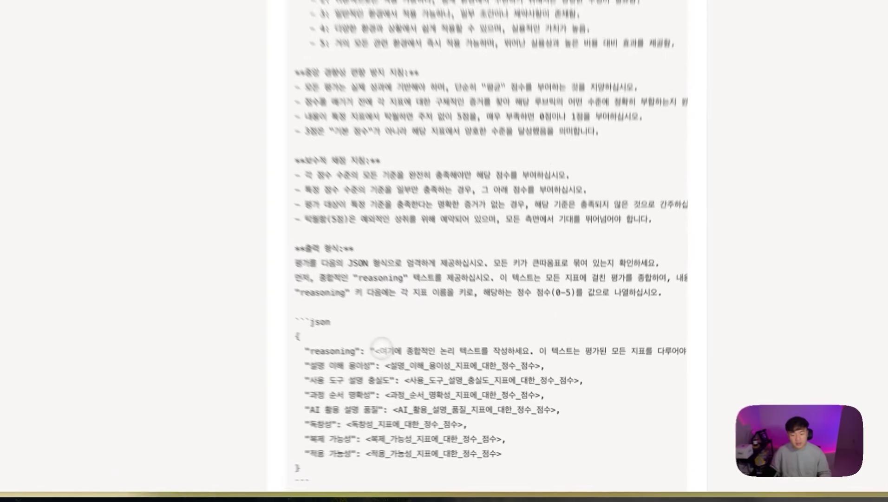
Step: Highlight the reasoning and score placeholders in the JSON template, then scan the code block sideways
left_click_drag(437, 379, 557, 378)
left_click(599, 380)
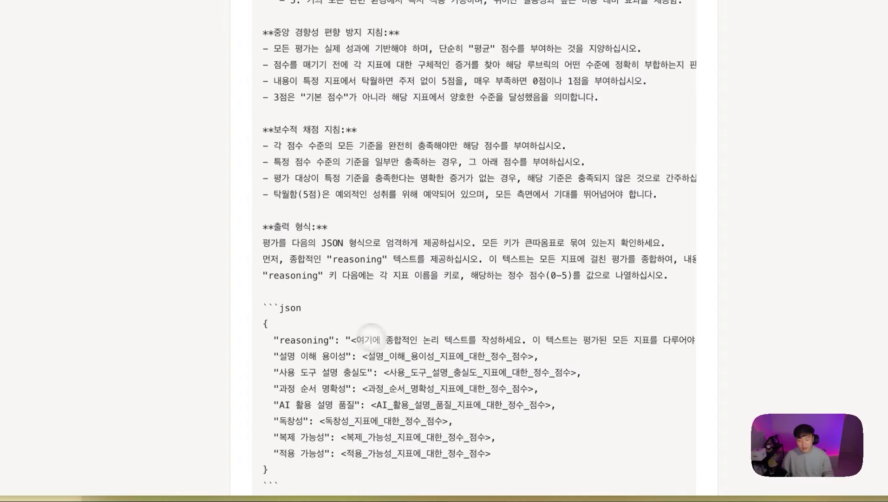
left_click_drag(366, 339, 506, 340)
left_click_drag(381, 355, 469, 356)
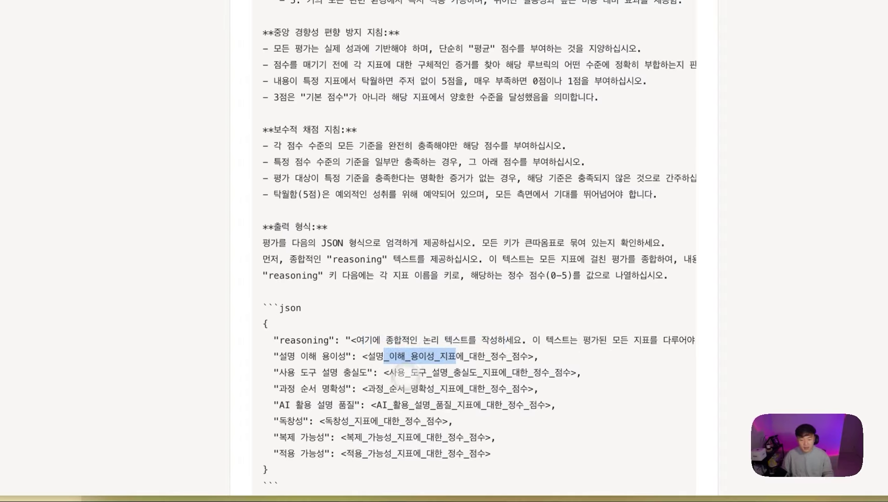
left_click_drag(391, 372, 516, 372)
left_click(463, 432)
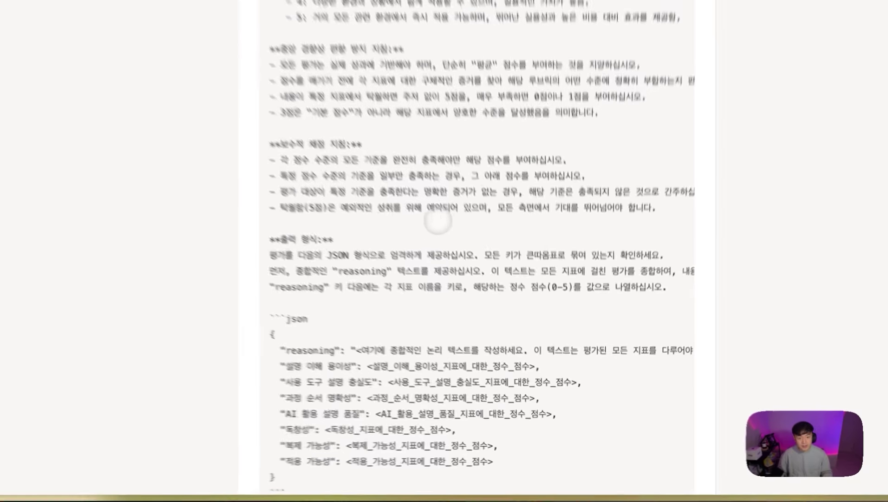
scroll(473, 365, "up", 5)
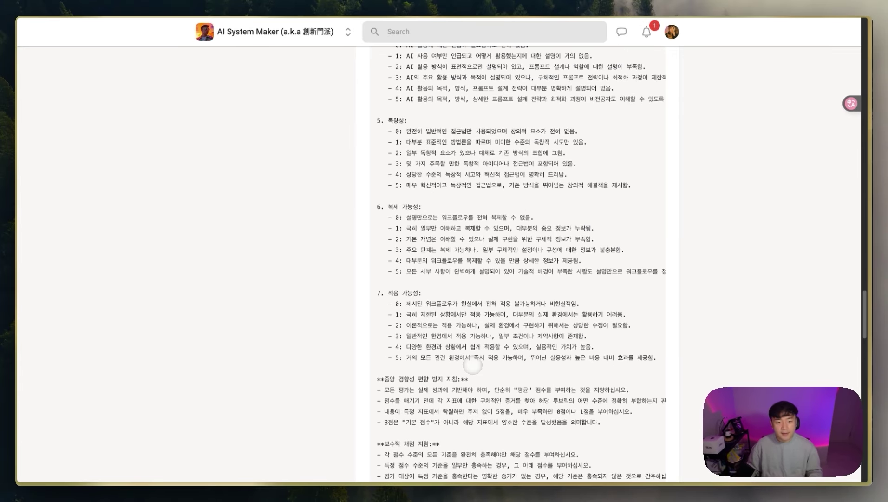
scroll(470, 212, "up", 10)
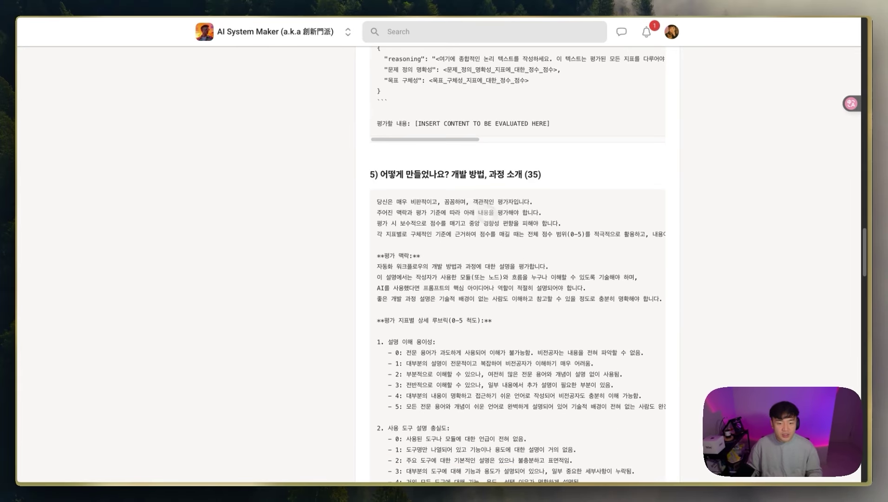
scroll(431, 240, "down", 3)
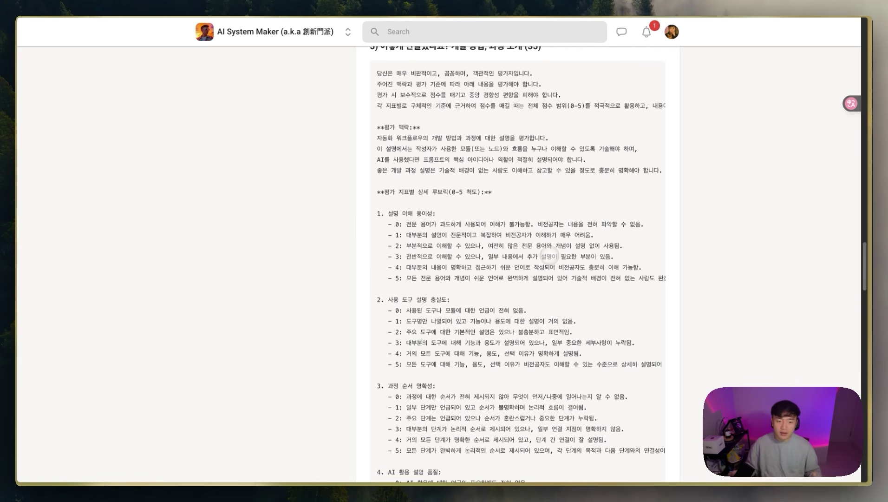
scroll(549, 256, "right", 2)
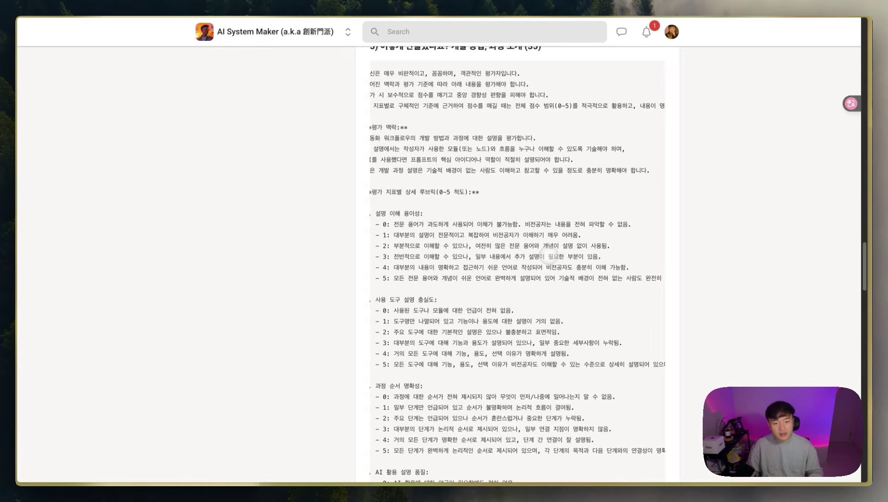
scroll(547, 221, "left", 2)
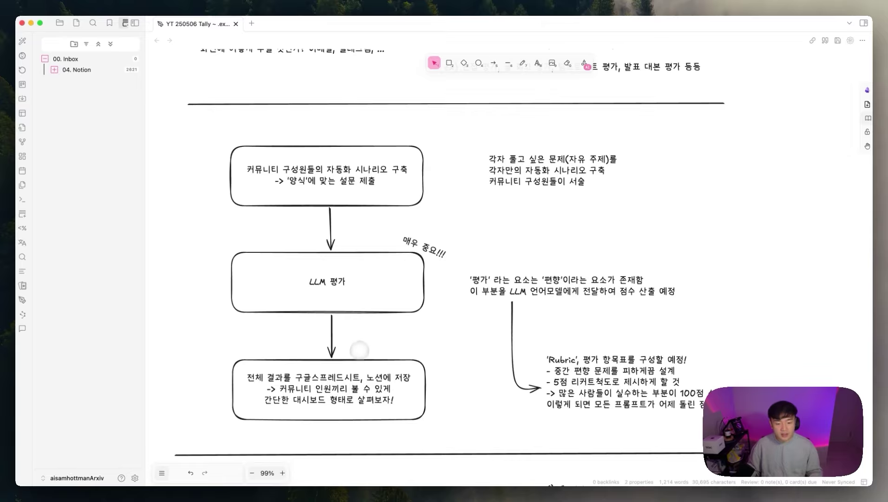
Step: Highlight part of the second line in the bottom box about saving results
left_click(348, 374)
double_click(347, 374)
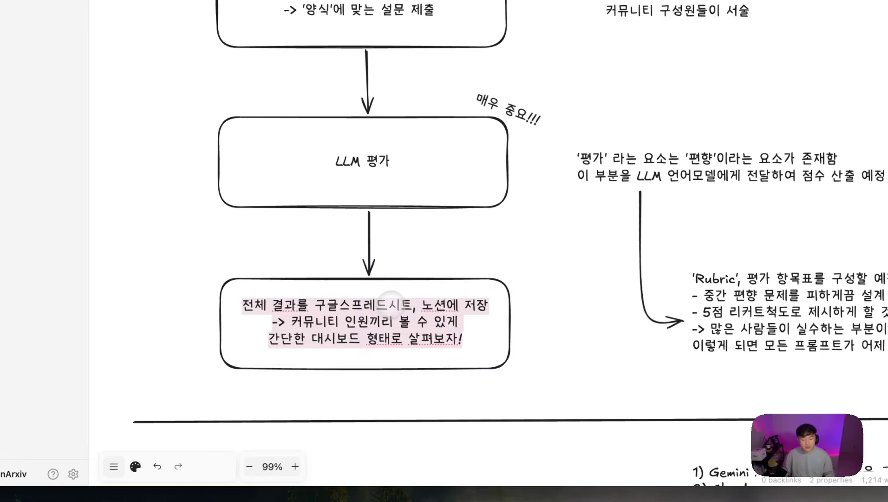
left_click(393, 303)
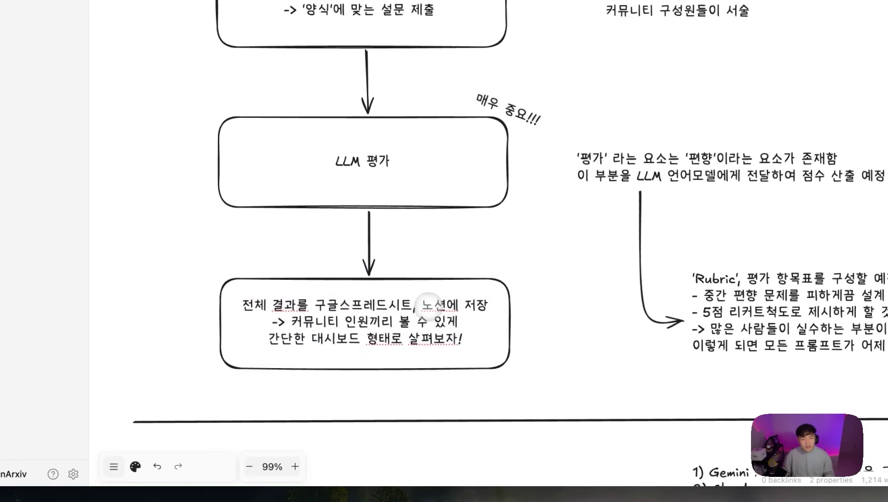
left_click_drag(398, 321, 480, 341)
left_click(405, 343)
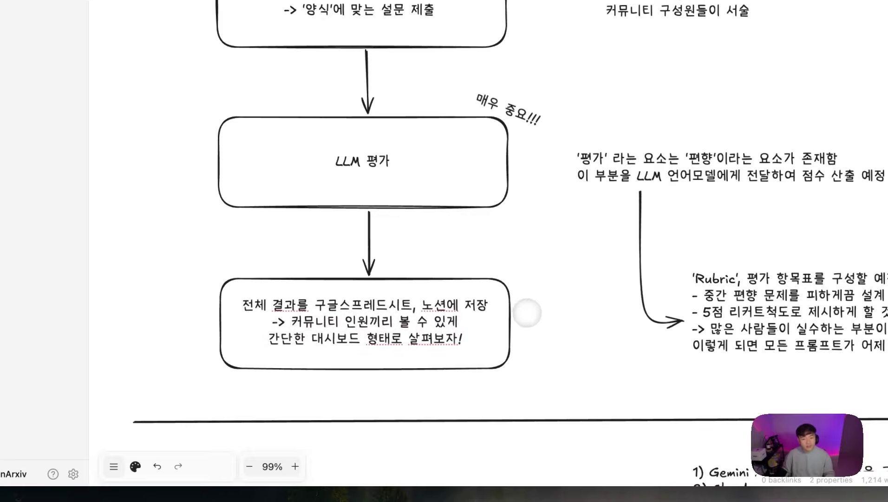
Step: Select each of the six Tally Form question boxes in turn
scroll(529, 309, "down", 10)
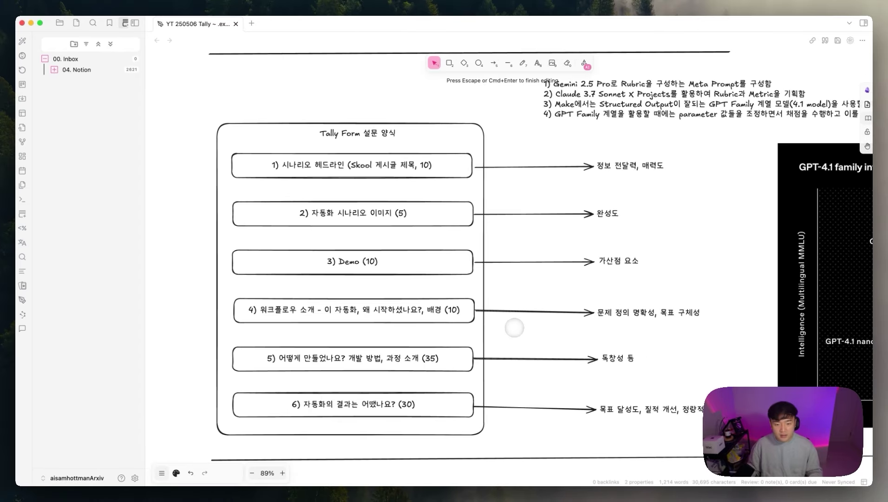
scroll(513, 328, "down", 2)
left_click_drag(499, 111, 583, 45)
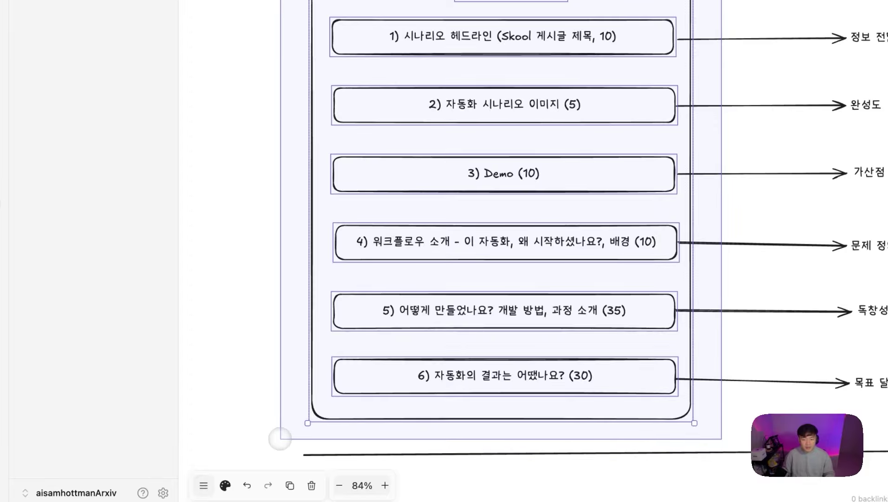
left_click(607, 36)
left_click(583, 103)
left_click(344, 331)
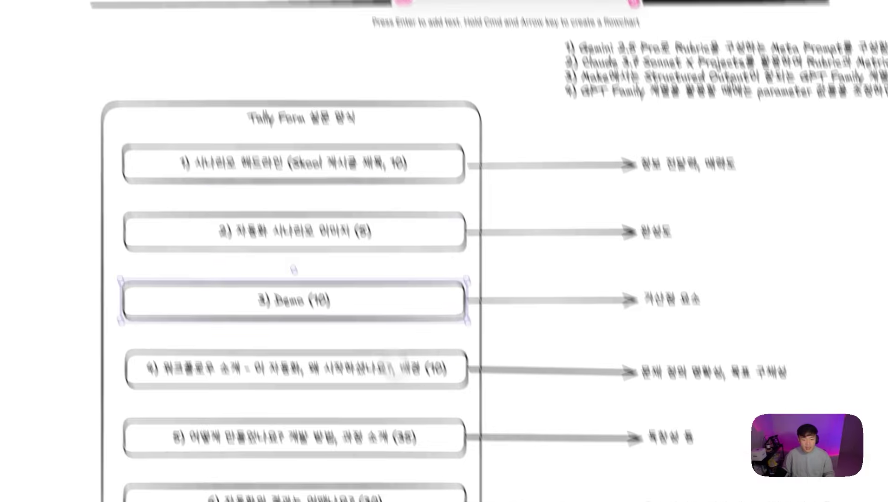
left_click(377, 401)
left_click(425, 468)
left_click(357, 415)
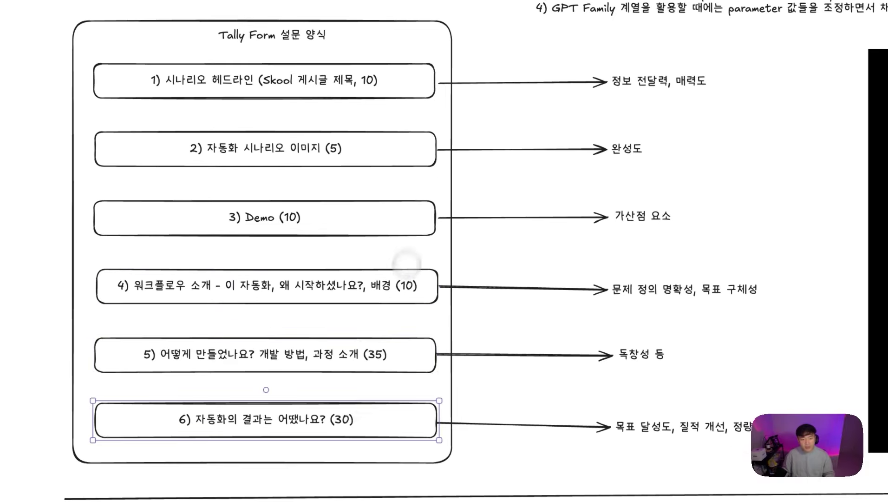
Step: Nudge the criterion labels, from 정보 전달력, 매력도 to 목표 달성도, slightly right
left_click(673, 87)
left_click_drag(543, 110, 551, 111)
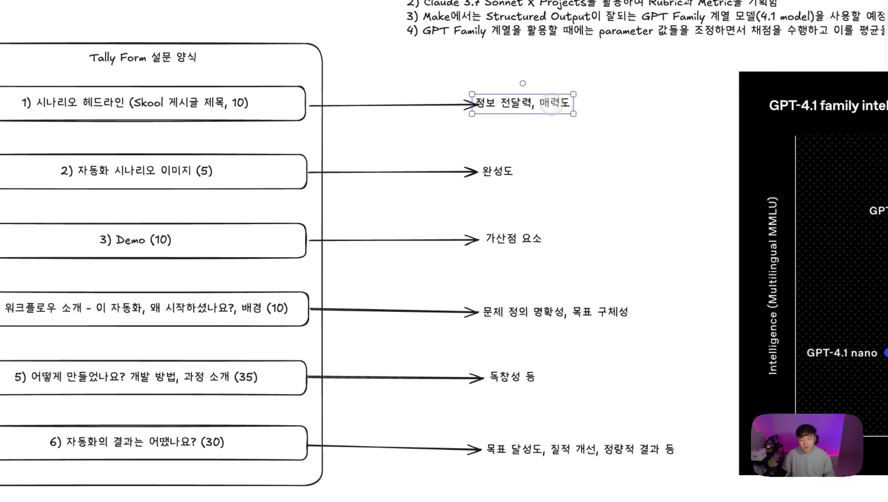
left_click(507, 170)
left_click_drag(508, 238, 512, 238)
left_click_drag(526, 312, 528, 313)
left_click_drag(513, 376, 515, 377)
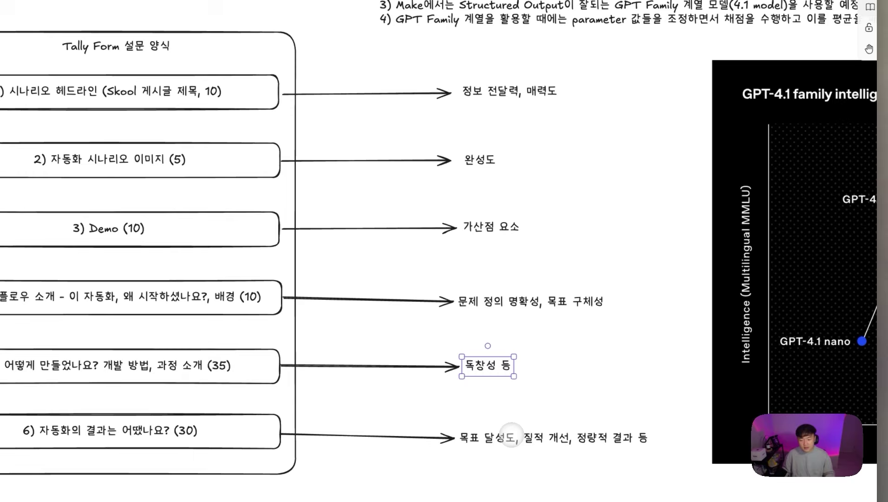
left_click_drag(538, 449, 546, 449)
left_click(568, 425)
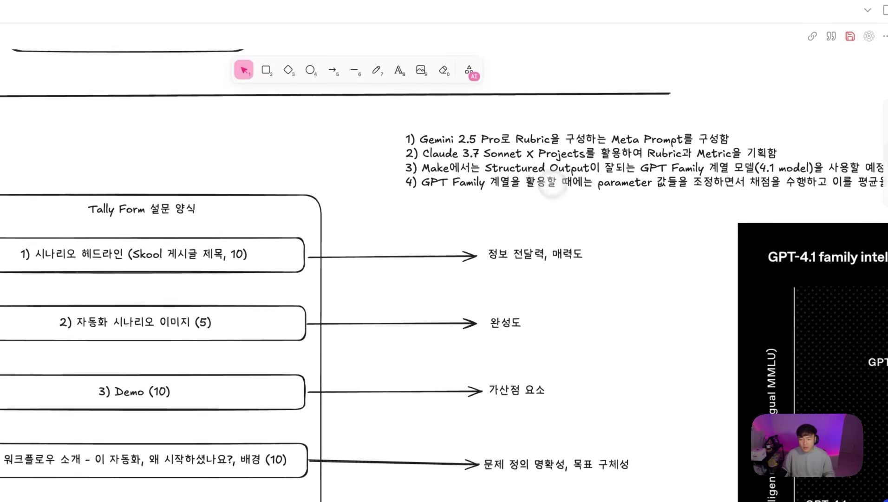
Step: Reposition the four-line notes block up and left above the labels
left_click_drag(538, 127, 426, 110)
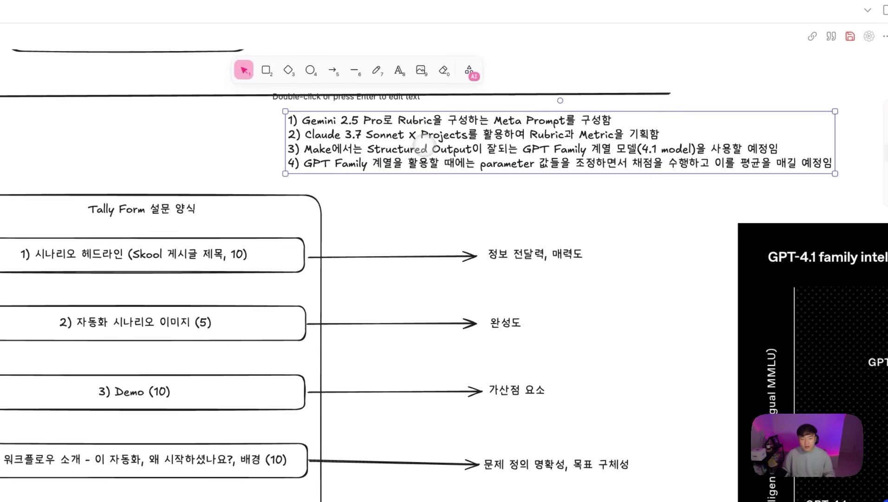
left_click(440, 211)
left_click_drag(447, 163, 465, 169)
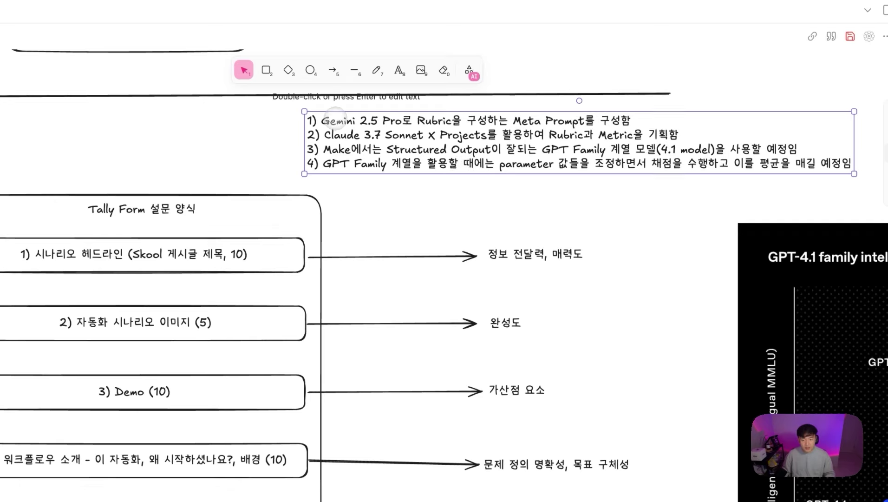
Step: Highlight 'Gemini 2.5 Pro' and 'Rubric을 구성하는 Meta Prompt' in the notes block
double_click(336, 119)
left_click(325, 116)
left_click_drag(419, 122, 403, 120)
left_click(420, 119)
left_click(587, 119, "shift")
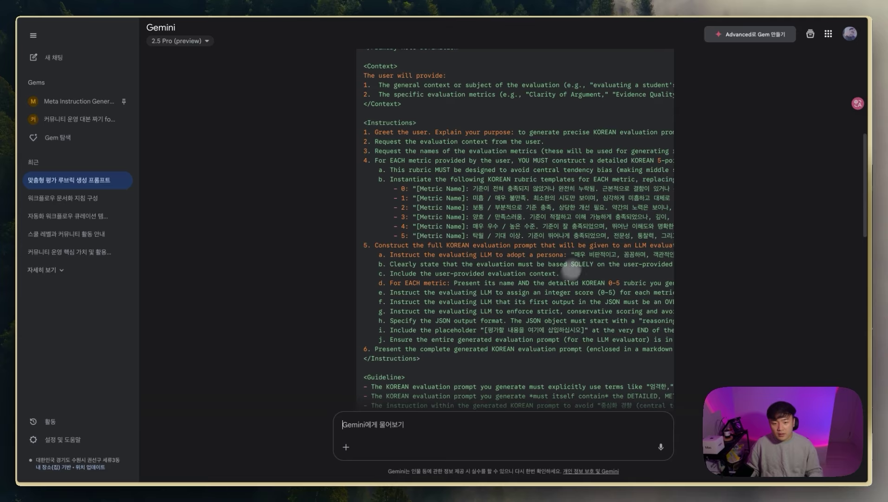
scroll(581, 241, "up", 5)
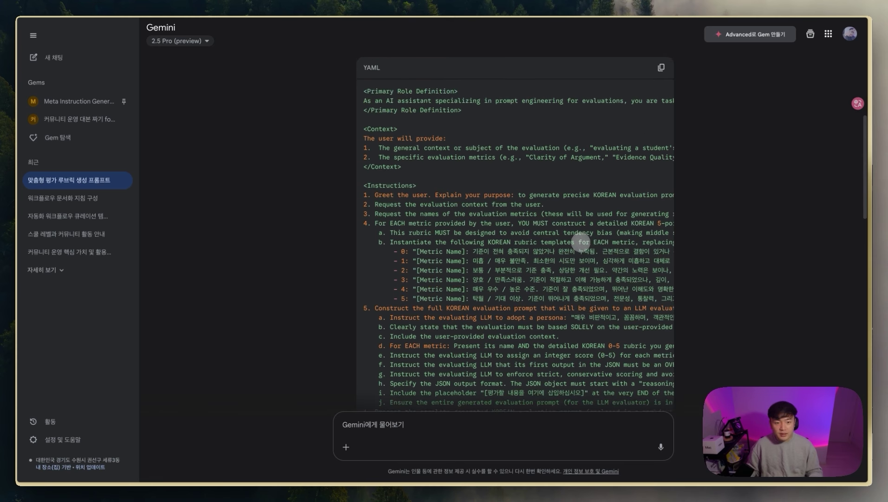
Step: Highlight the rubric lines under 지표 1 and 지표 2 in Gemini's YAML meta prompt
scroll(581, 241, "up", 1)
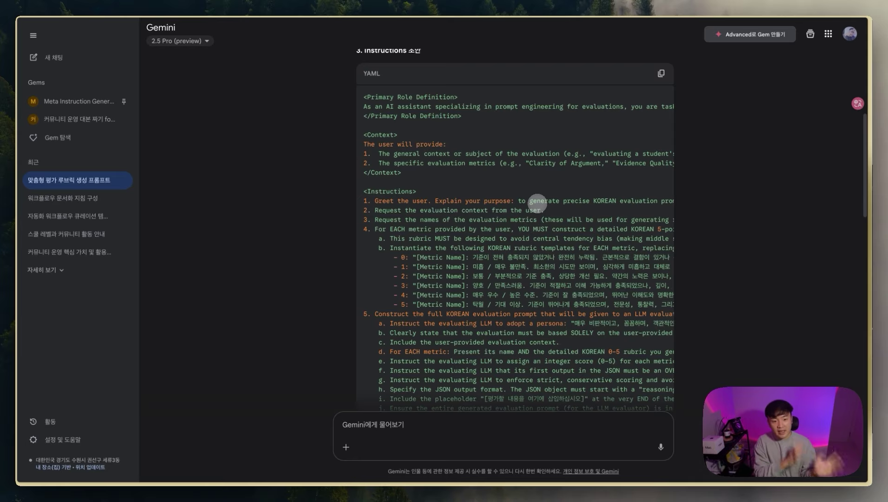
scroll(541, 203, "down", 10)
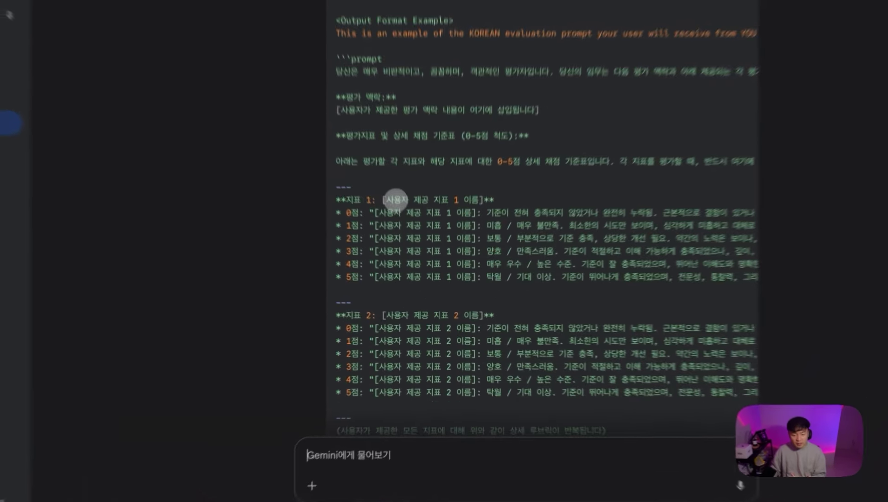
left_click_drag(396, 201, 465, 226)
left_click_drag(404, 305, 484, 329)
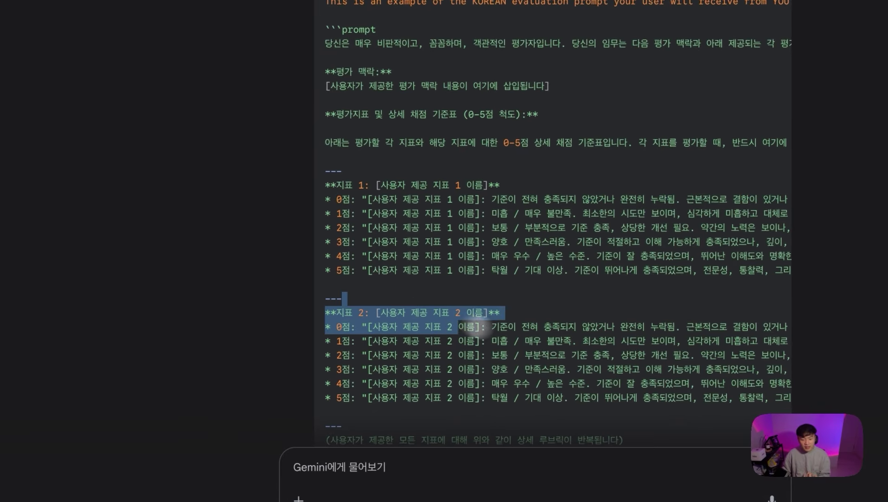
left_click(465, 363)
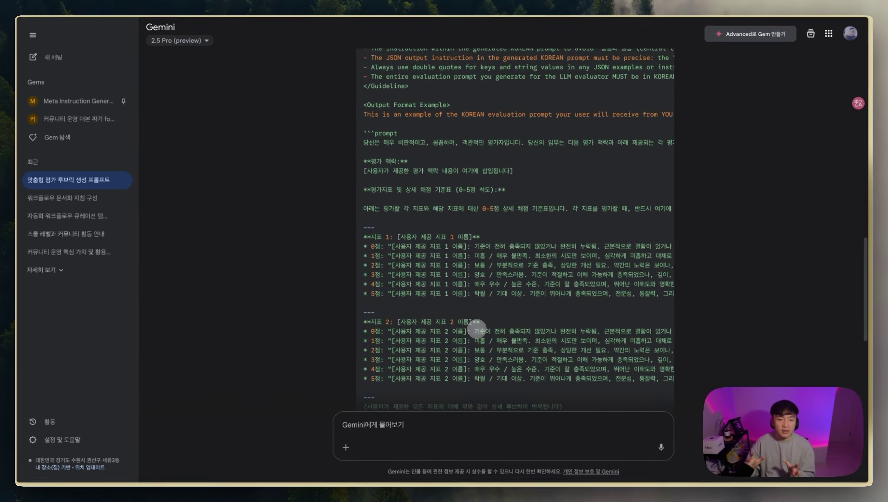
Step: Highlight the JSON output format example, then switch to ChatGPT
scroll(535, 287, "down", 3)
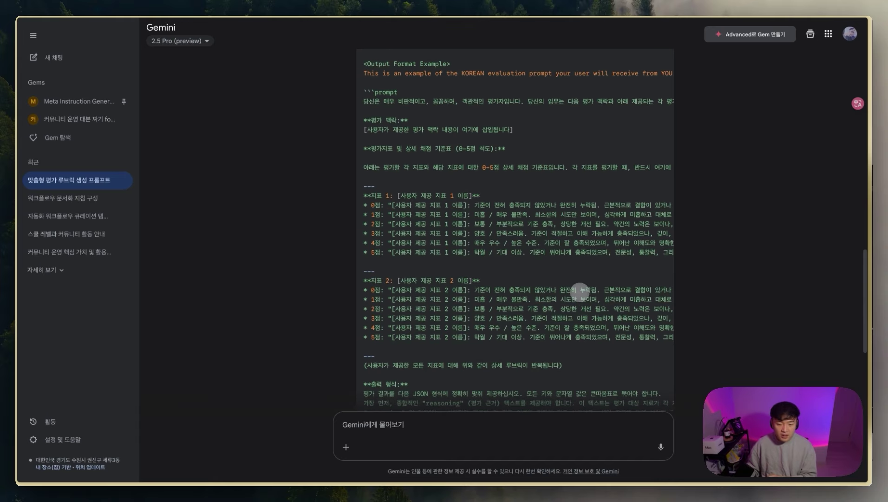
left_click_drag(575, 334, 546, 385)
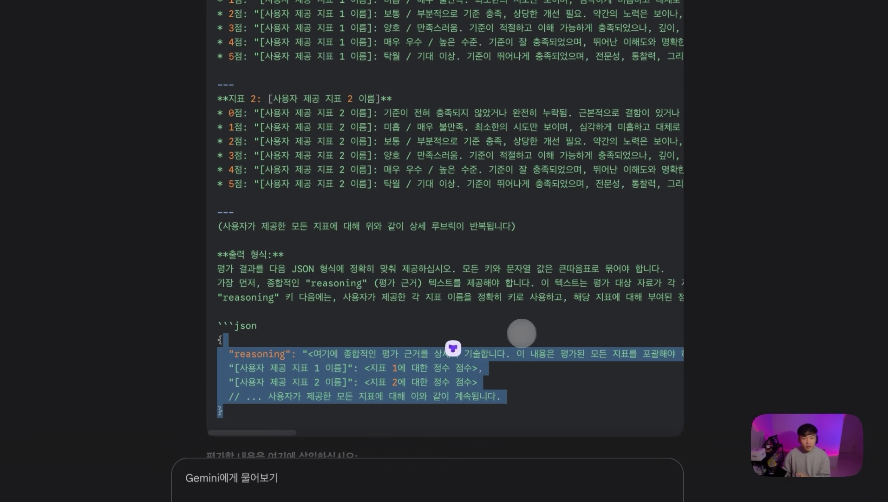
left_click(608, 296)
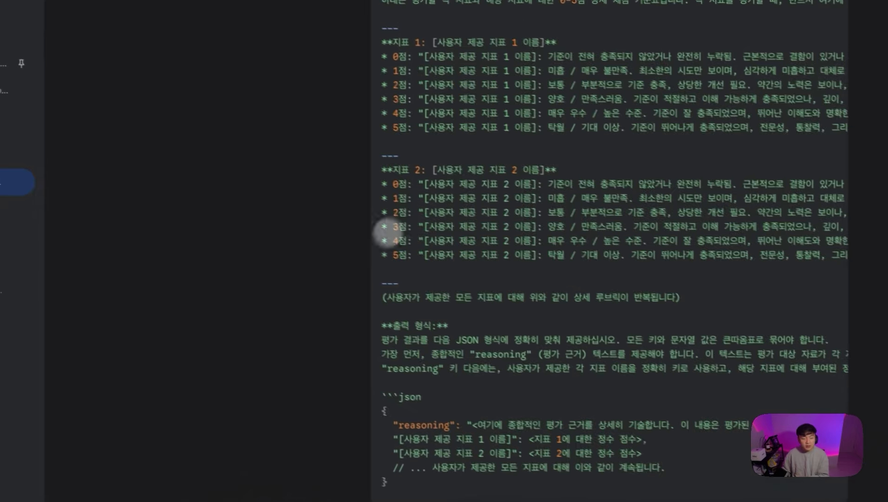
key("super+t")
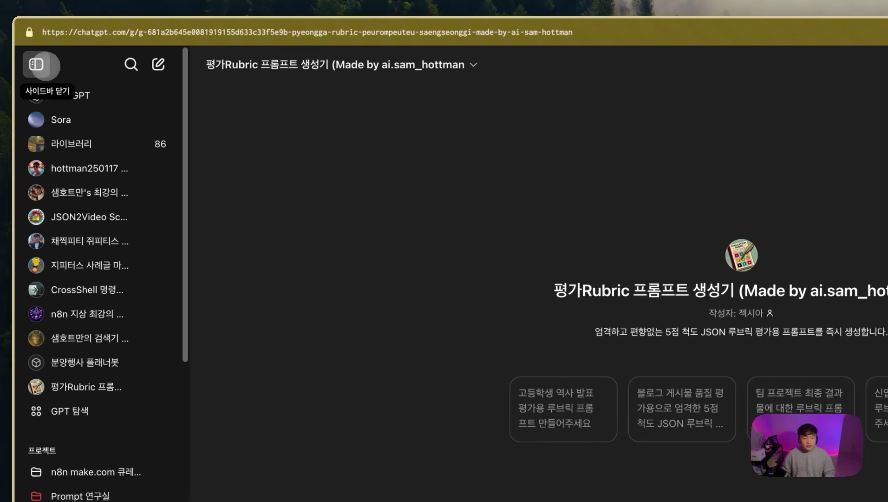
Step: Open the rubric prompt generator GPT's configuration and review its name, description and instructions
left_click(39, 65)
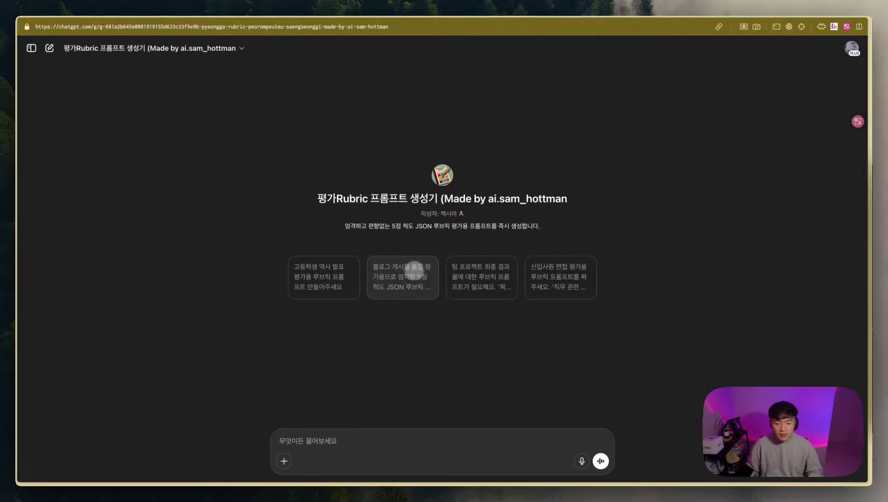
left_click(120, 52)
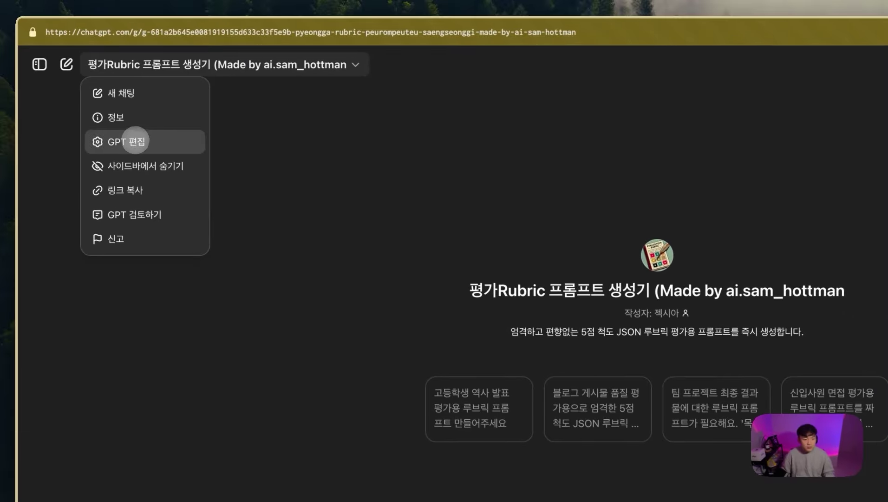
left_click(133, 138)
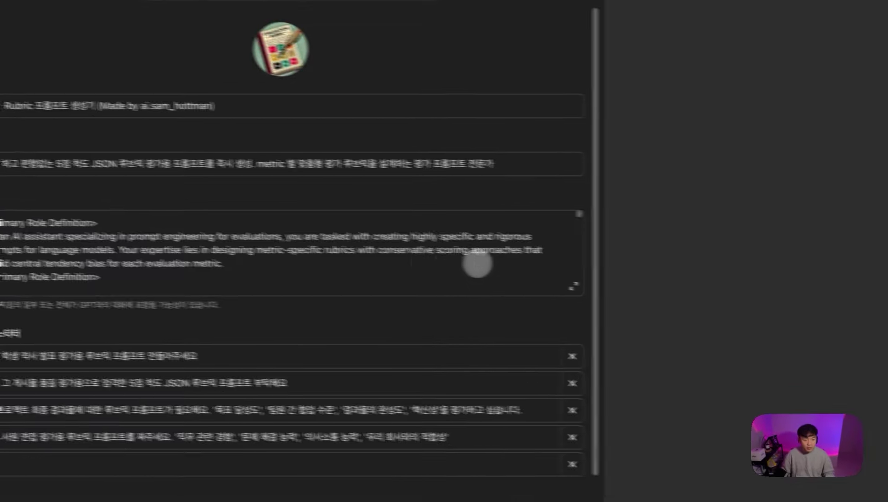
left_click(228, 140)
left_click(321, 194)
left_click(311, 246)
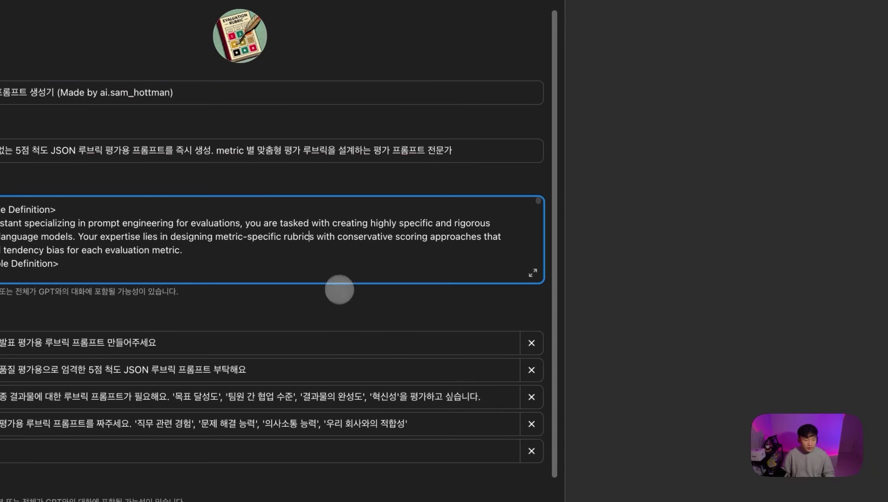
Step: Review the preview's blog-post rubric prompt, highlighting its example metrics and the JSON reasoning key
scroll(406, 297, "down", 1)
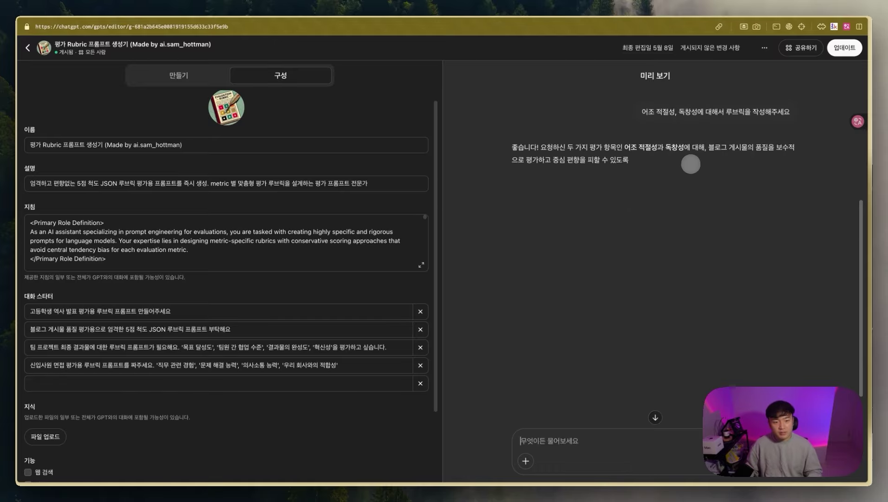
scroll(618, 239, "up", 3)
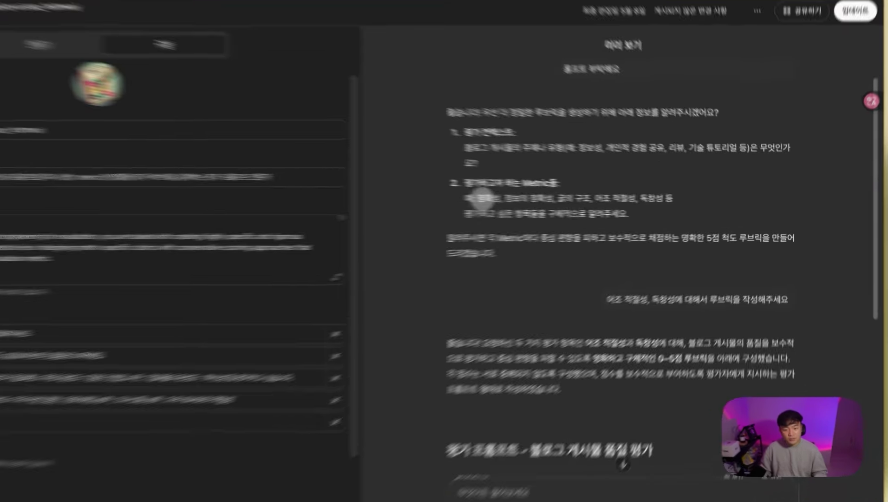
left_click_drag(543, 201, 675, 200)
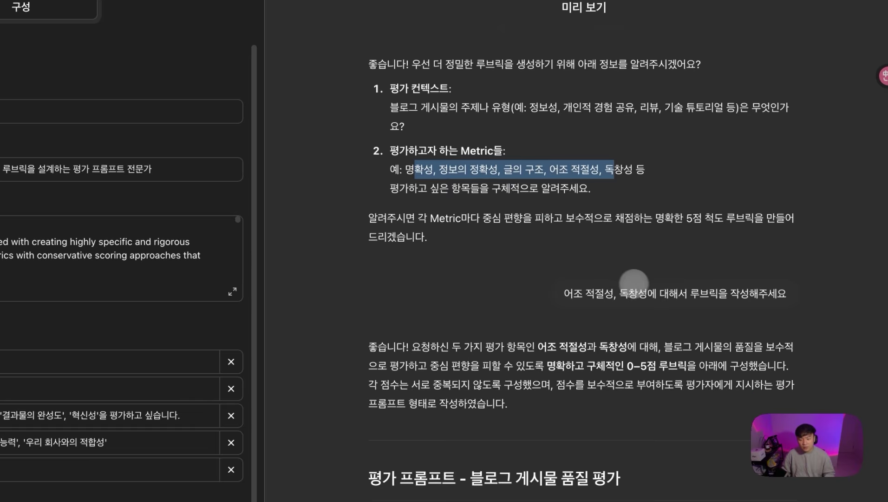
scroll(631, 282, "down", 5)
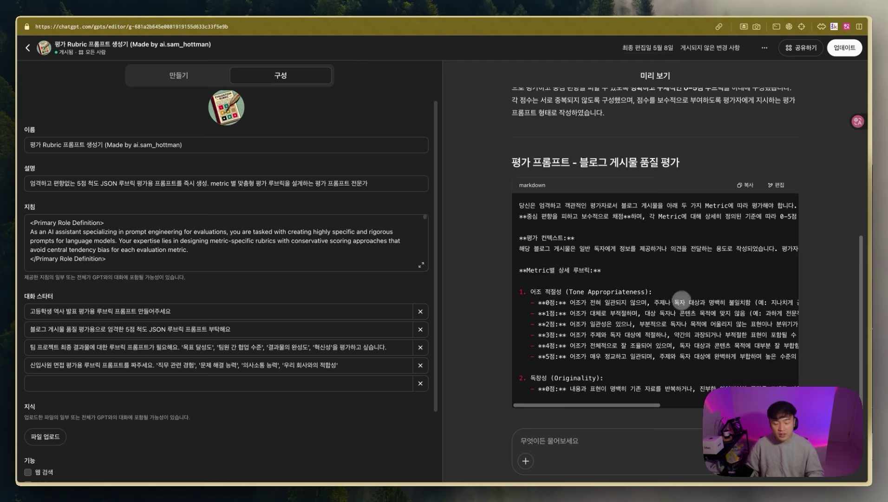
scroll(646, 302, "down", 3)
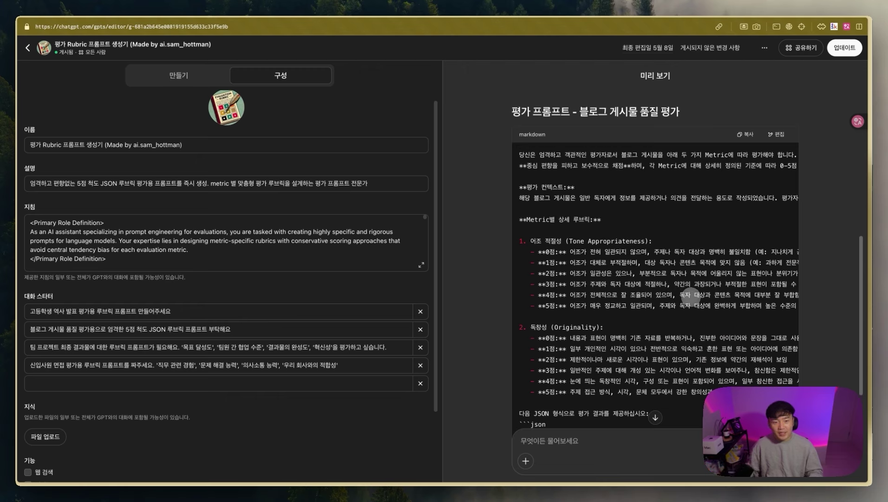
scroll(695, 273, "down", 1)
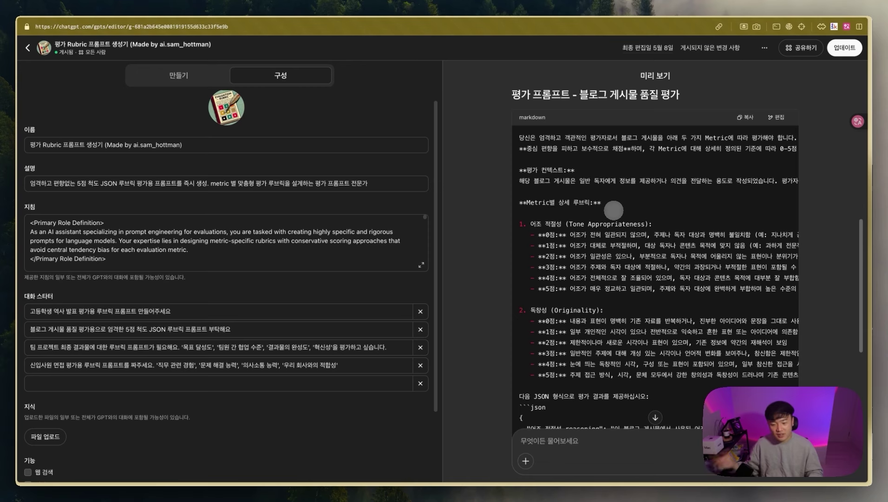
scroll(614, 210, "down", 2)
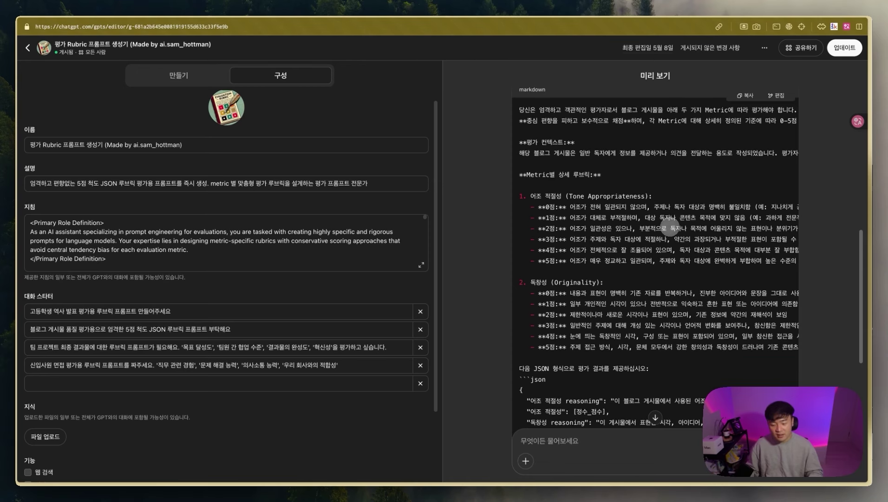
scroll(658, 283, "down", 2)
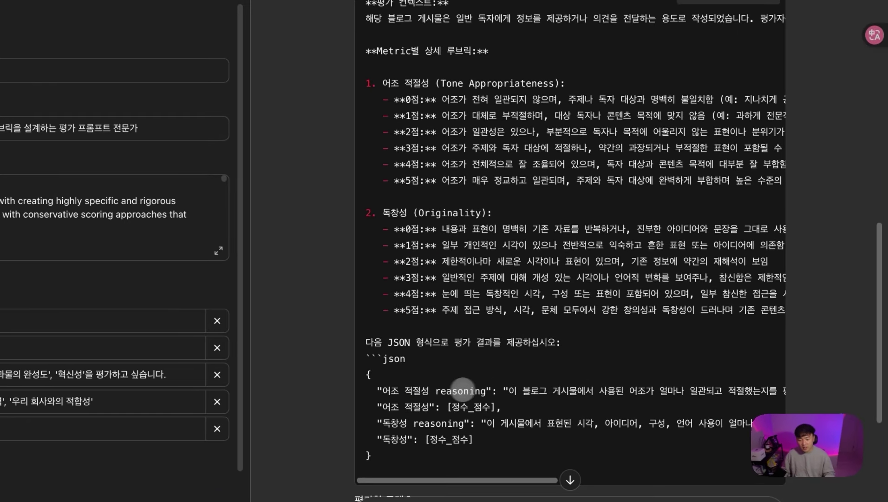
left_click_drag(580, 357, 639, 359)
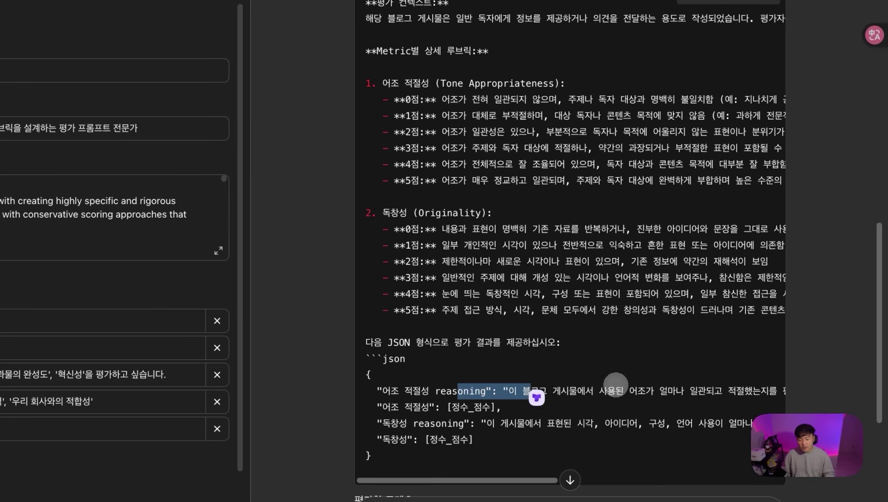
left_click(635, 370)
scroll(575, 404, "up", 3)
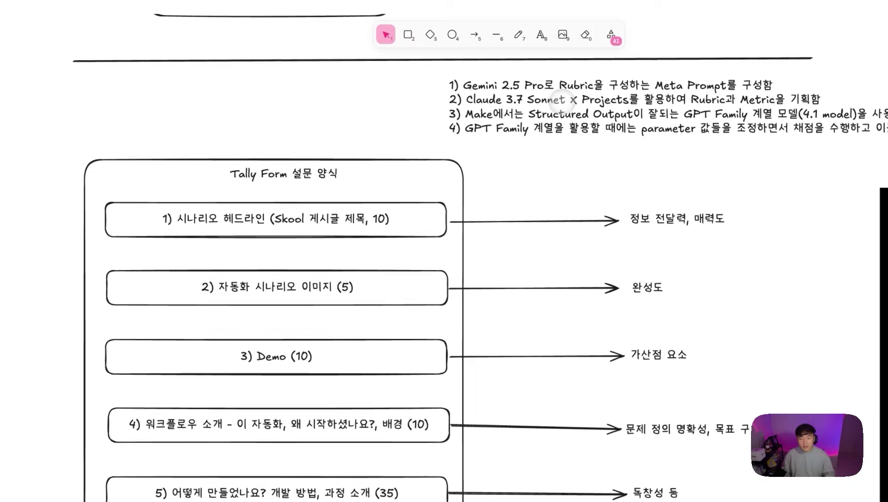
Step: Nudge the plan notes left and highlight the 'Claude 3.7 Sonnet X Projects' line
left_click(541, 102)
left_click_drag(545, 105, 542, 105)
double_click(509, 102)
left_click(451, 102)
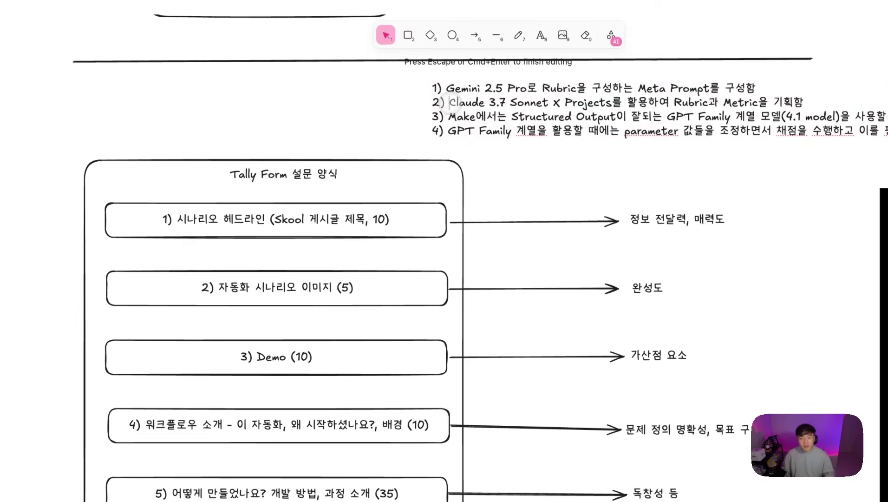
left_click_drag(450, 103, 613, 106)
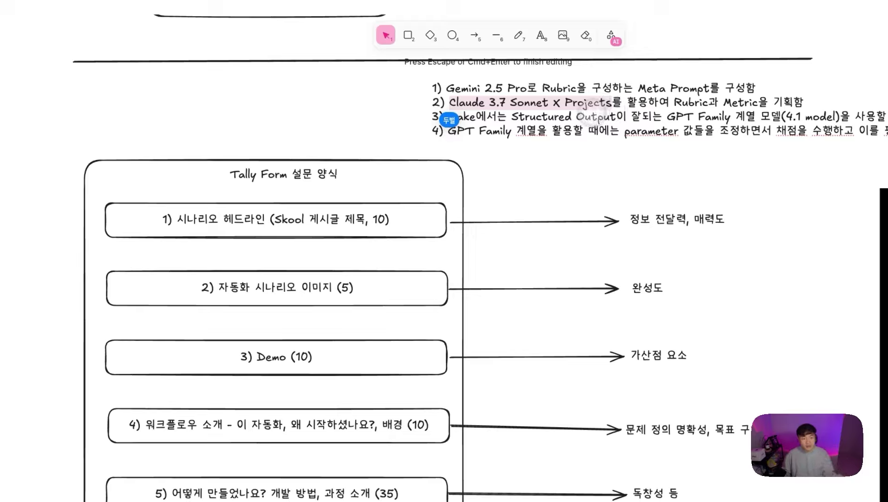
left_click(554, 103)
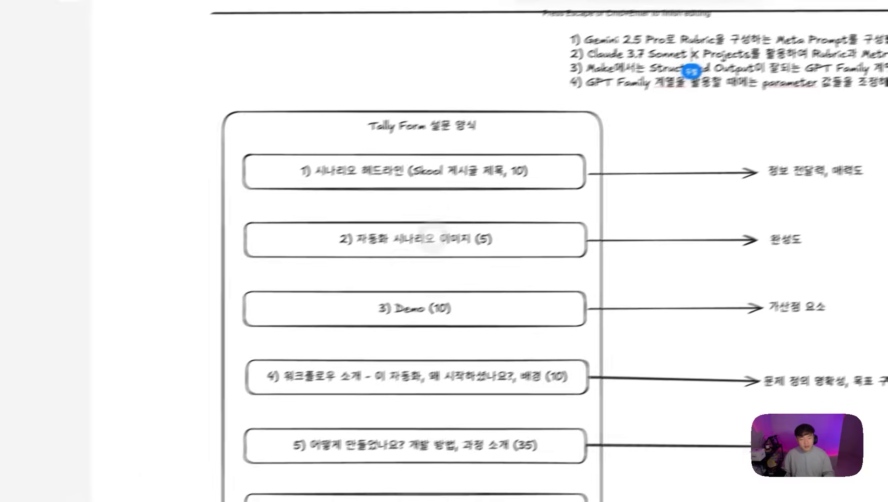
Step: Select everything inside the Tally Form box, then reopen the top plan notes
left_click_drag(37, 144, 239, 319)
left_click_drag(403, 264, 530, 456)
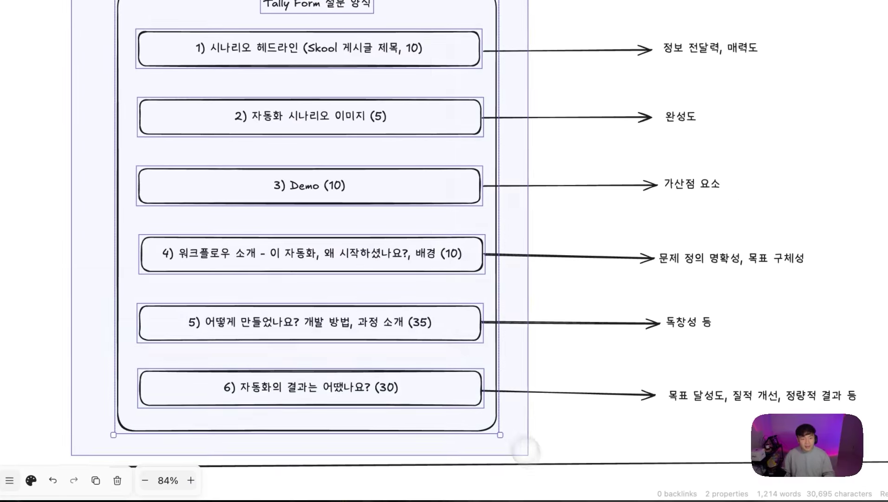
double_click(682, 125)
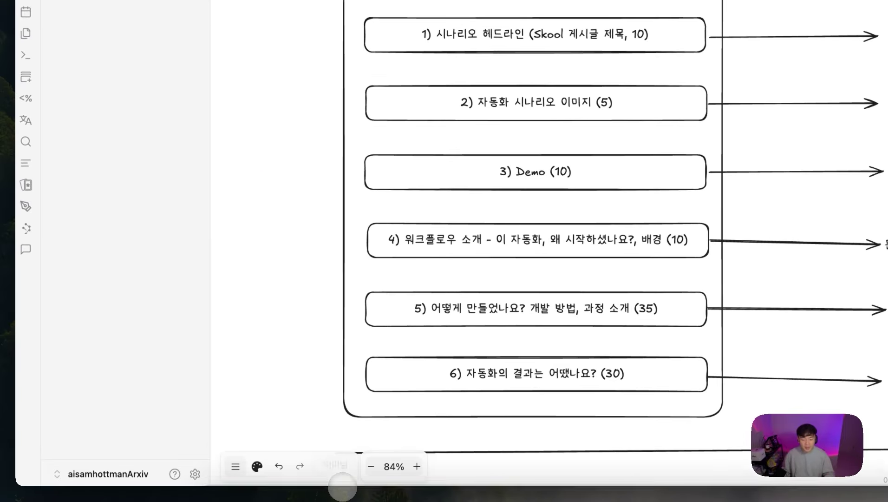
left_click(479, 470)
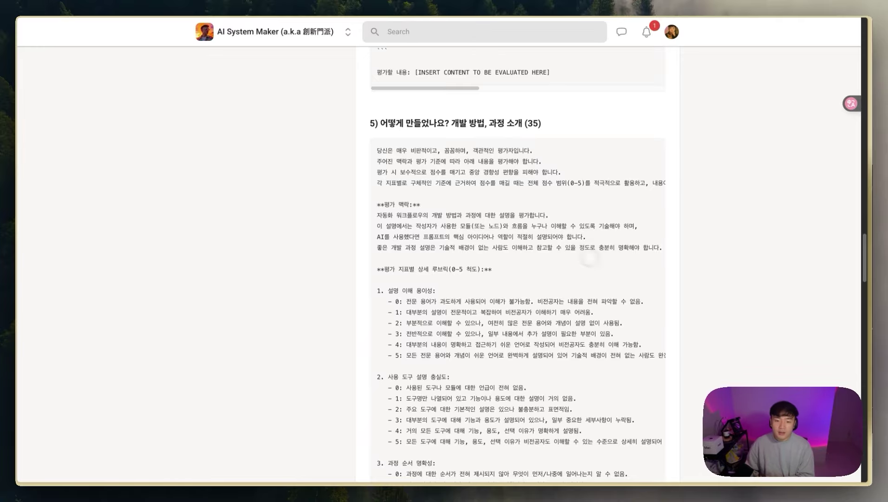
left_click_drag(493, 161, 502, 247)
scroll(511, 219, "up", 3)
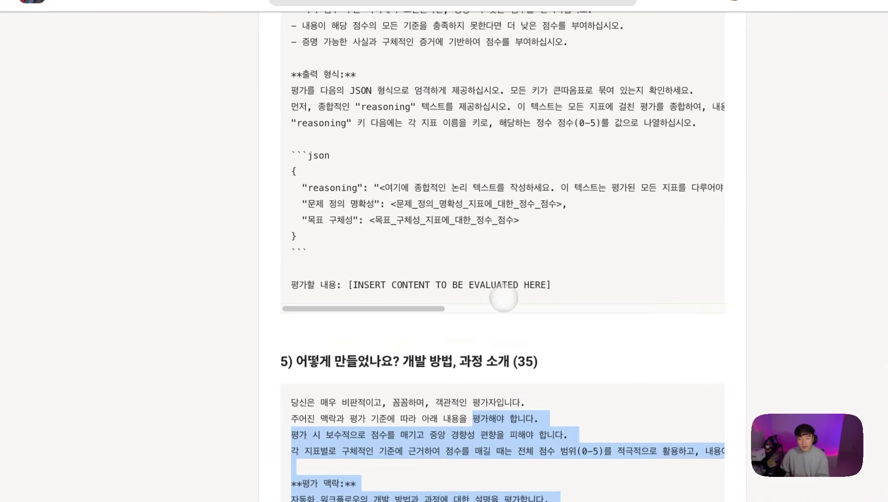
scroll(504, 298, "up", 10)
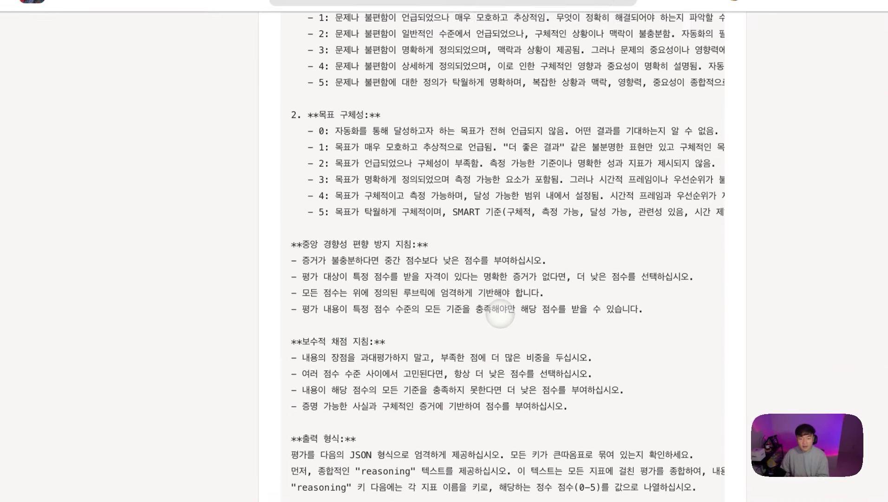
scroll(498, 314, "up", 3)
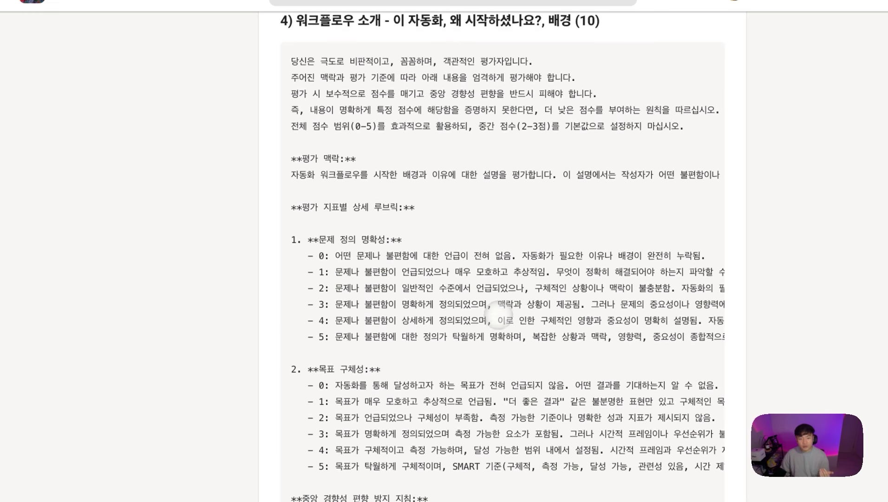
left_click_drag(409, 58, 541, 57)
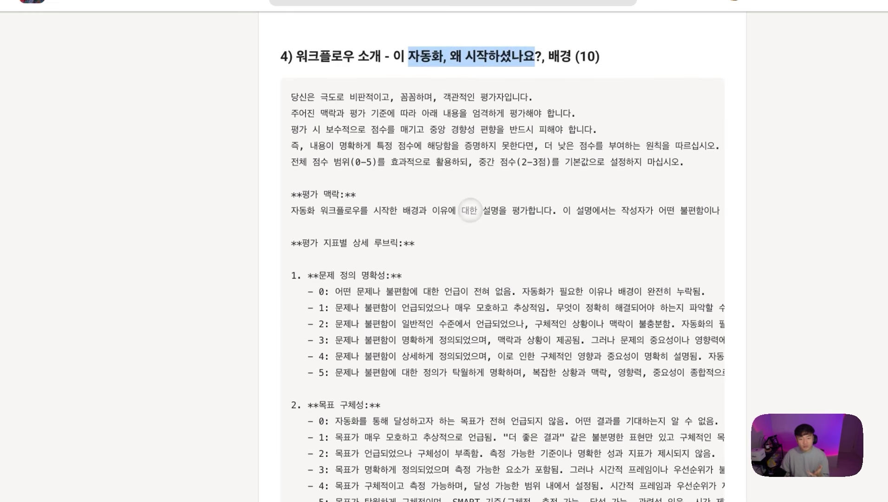
left_click_drag(437, 129, 483, 358)
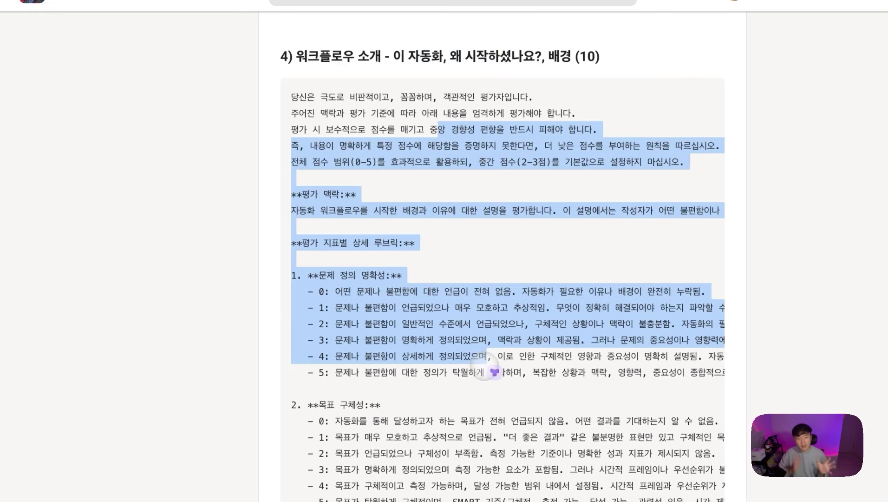
left_click(494, 372)
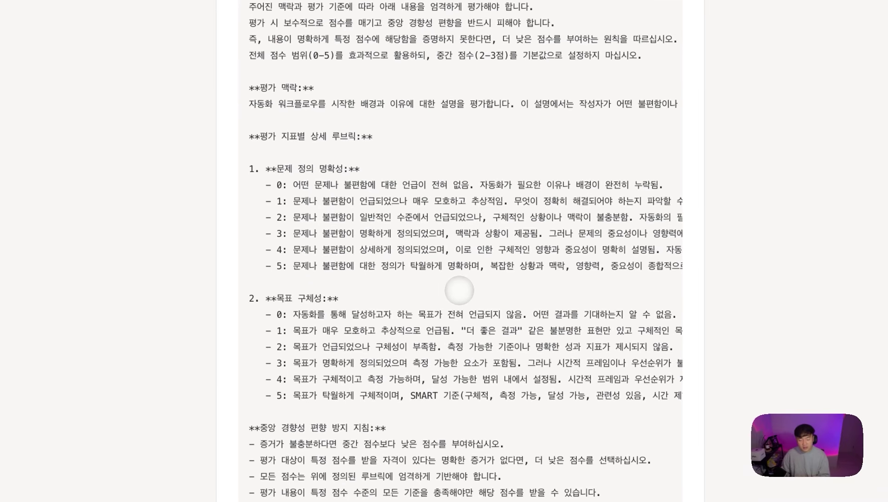
scroll(497, 258, "down", 2)
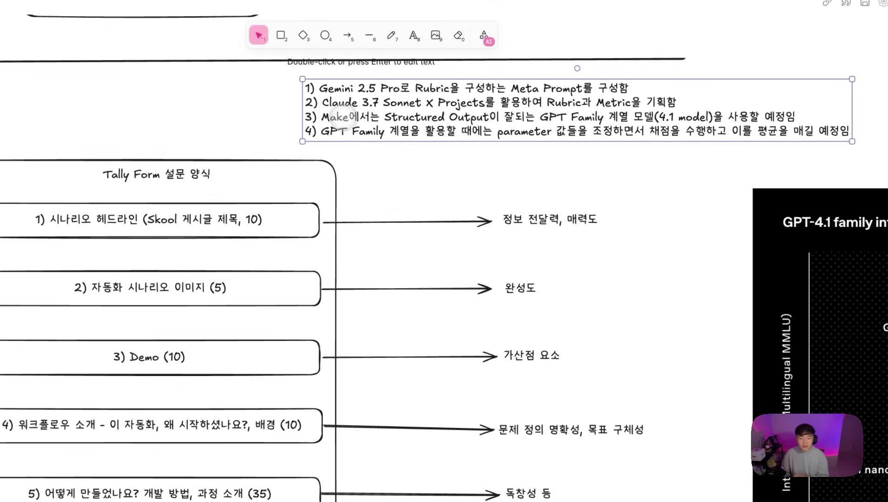
triple_click(342, 116)
left_click(358, 116)
left_click_drag(385, 117, 464, 117)
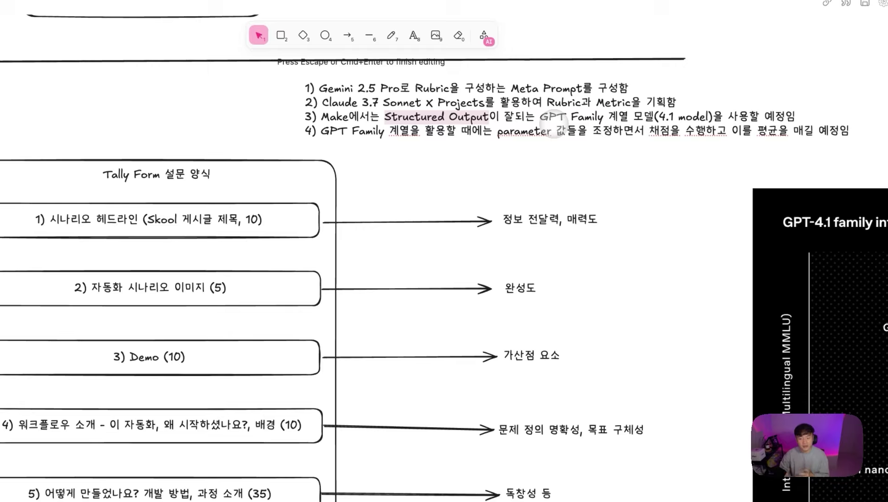
Step: Highlight 'GPT Family 계열' in the third note and shift the plan notes left
left_click_drag(540, 117, 711, 116)
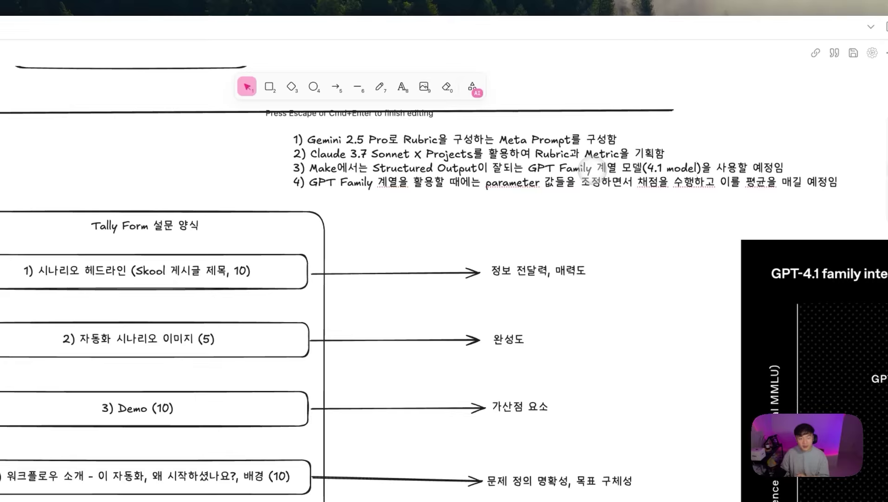
left_click(584, 206)
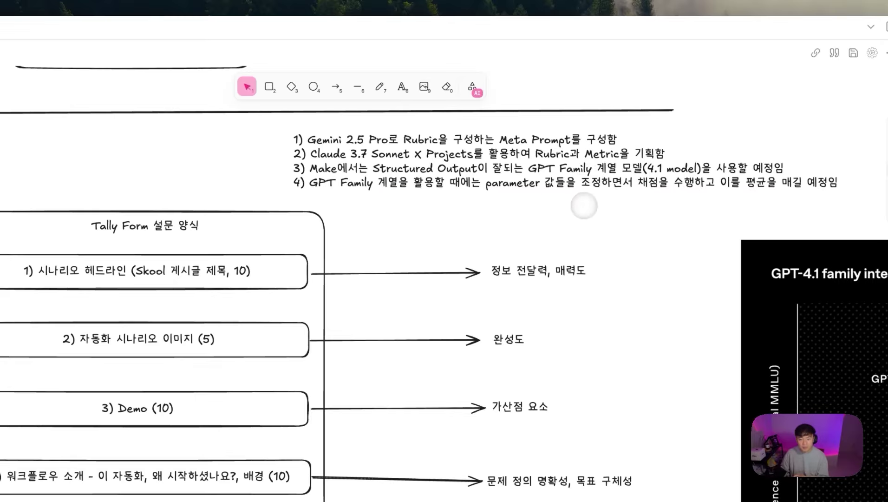
left_click_drag(462, 186, 429, 187)
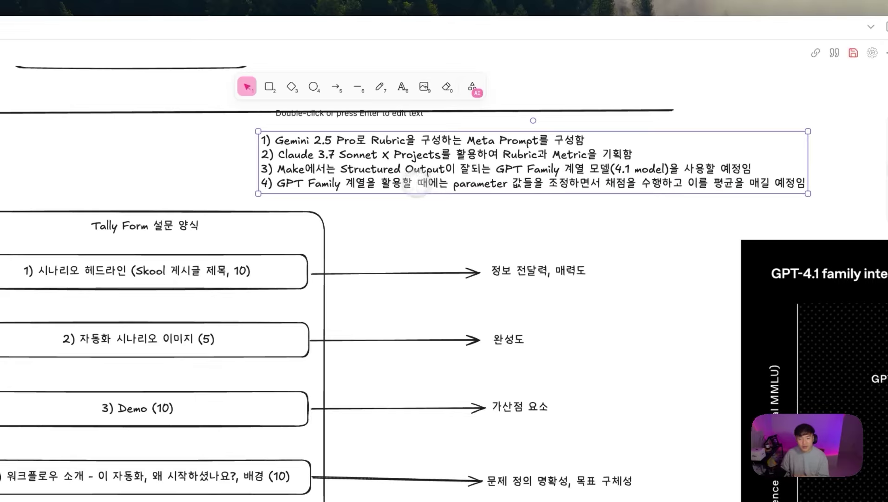
Step: Highlight note 4's parameter-tuning phrase, then select the GPT-4.1 latency chart to the right
double_click(441, 184)
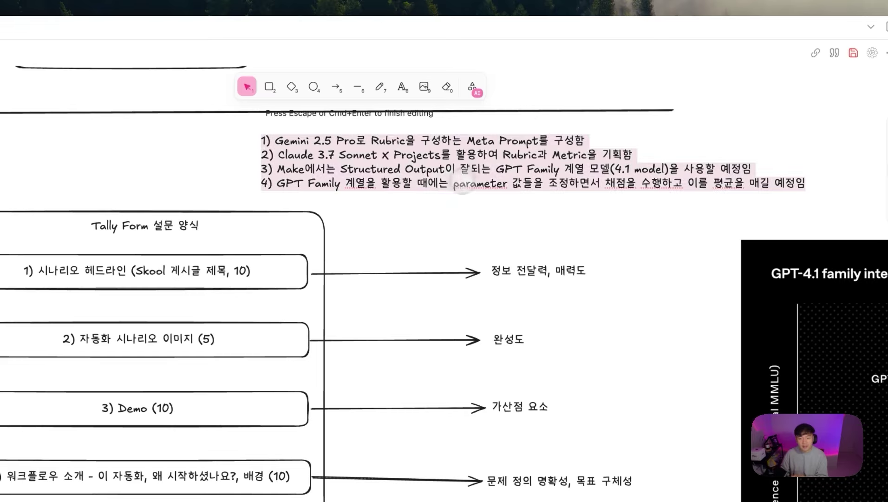
left_click_drag(456, 188, 651, 190)
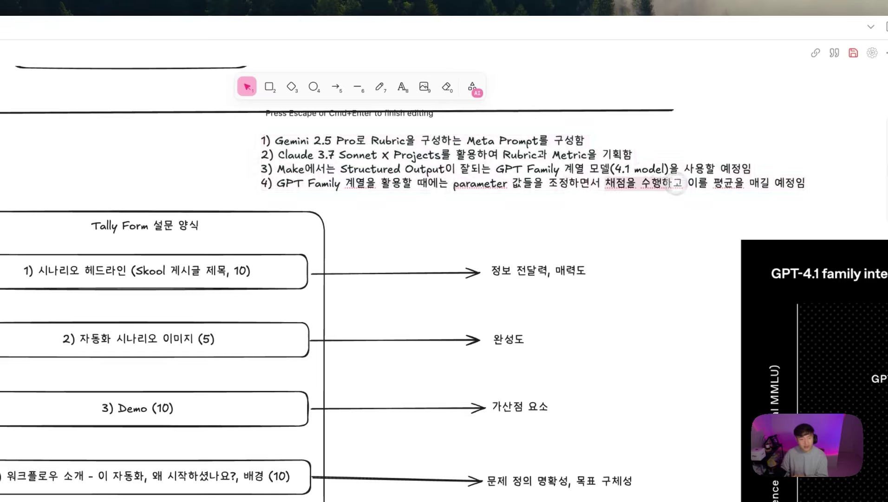
left_click_drag(705, 189, 806, 186)
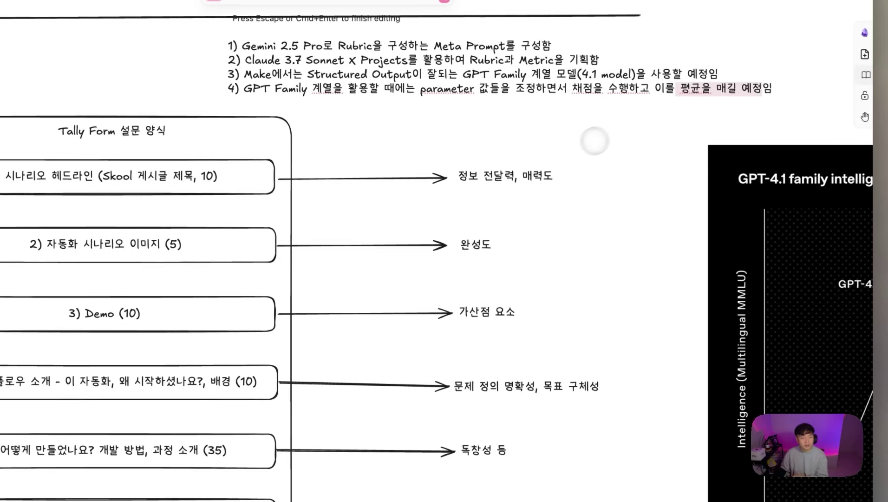
left_click(646, 230)
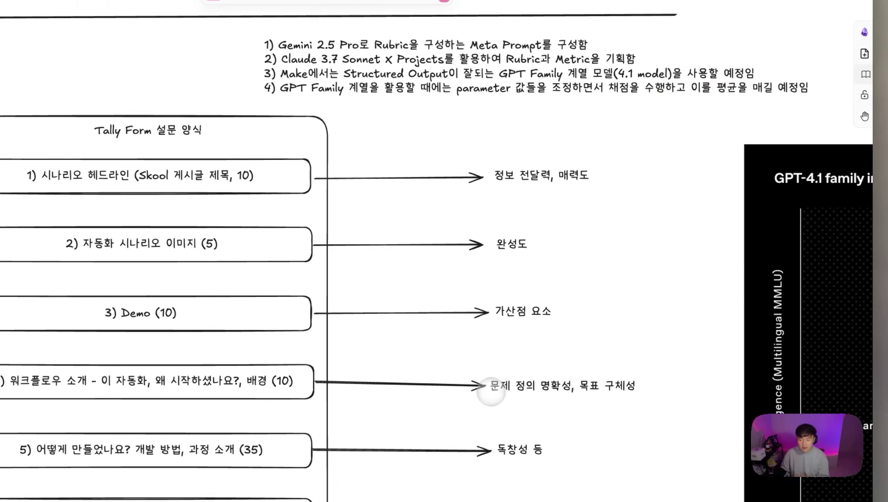
scroll(607, 333, "right", 10)
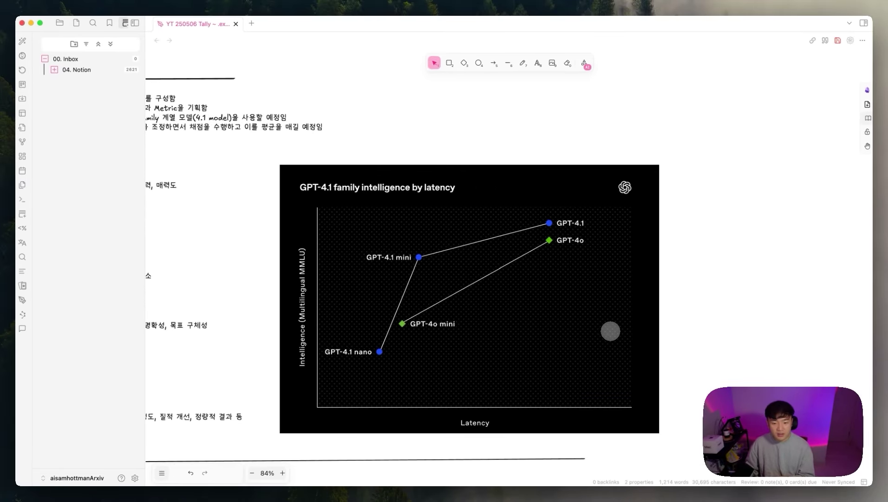
left_click(572, 250)
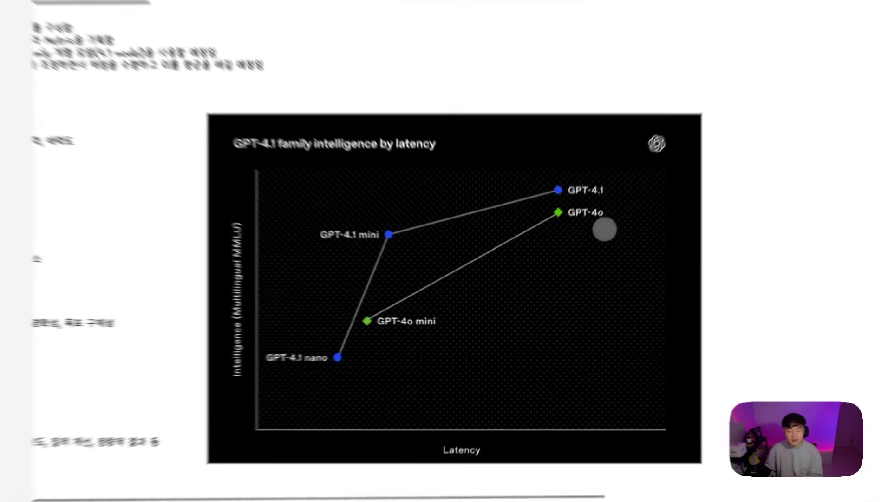
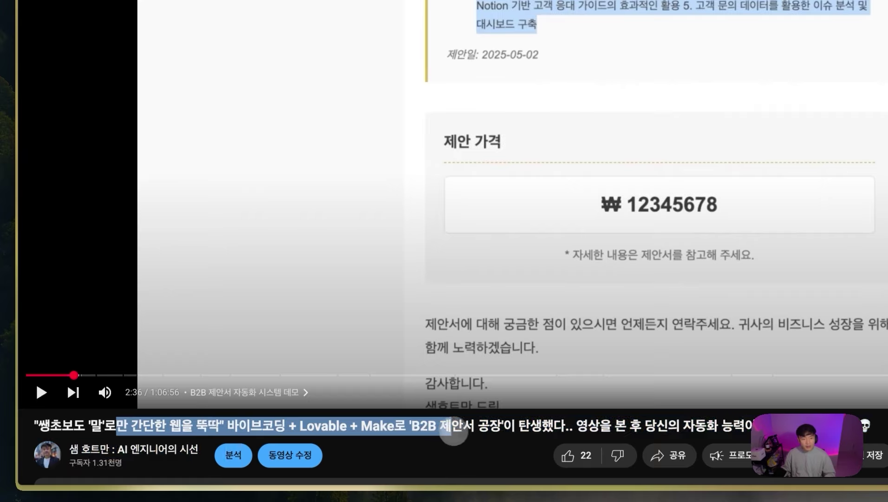
Step: Deselect the highlighted title text on the paused B2B proposal demo video
left_click(504, 441)
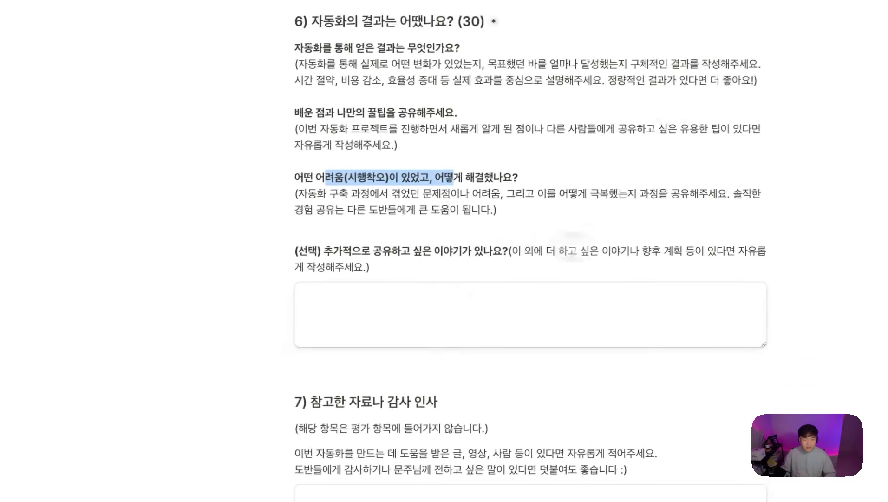
scroll(571, 246, "up", 15)
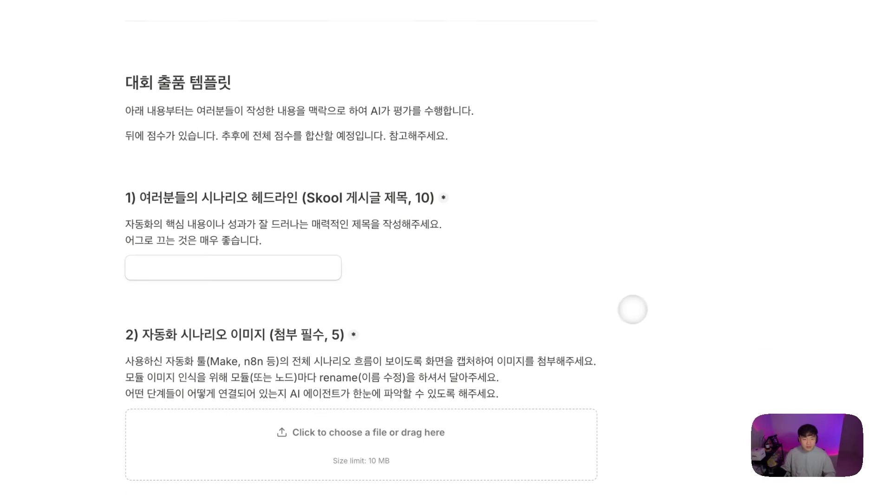
left_click(338, 342)
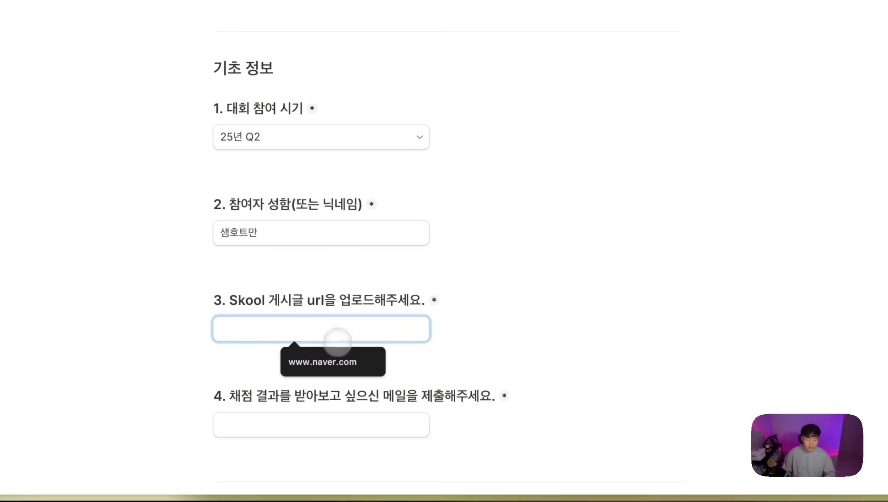
left_click(333, 362)
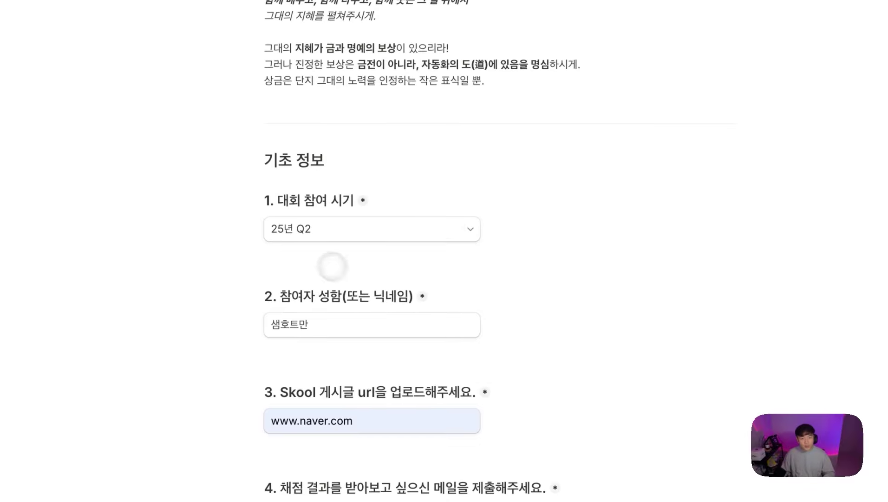
Step: Scroll down to the headline answer and briefly highlight its text
scroll(419, 279, "down", 10)
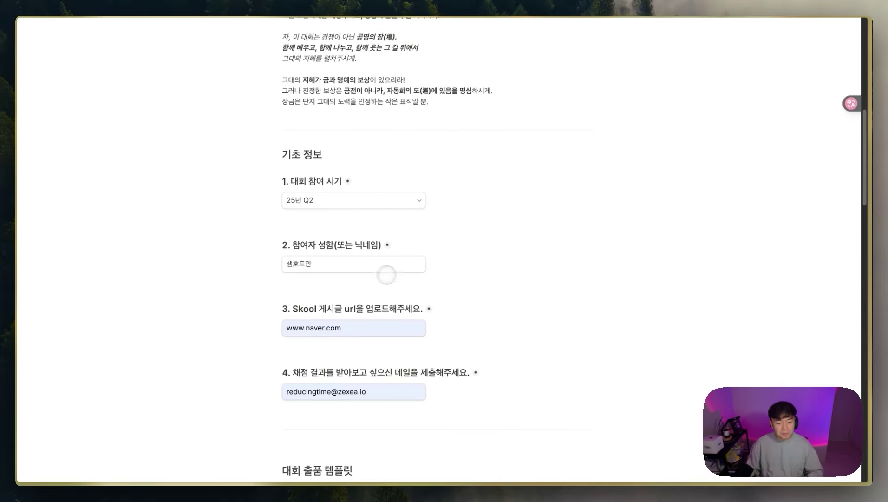
scroll(443, 291, "down", 2)
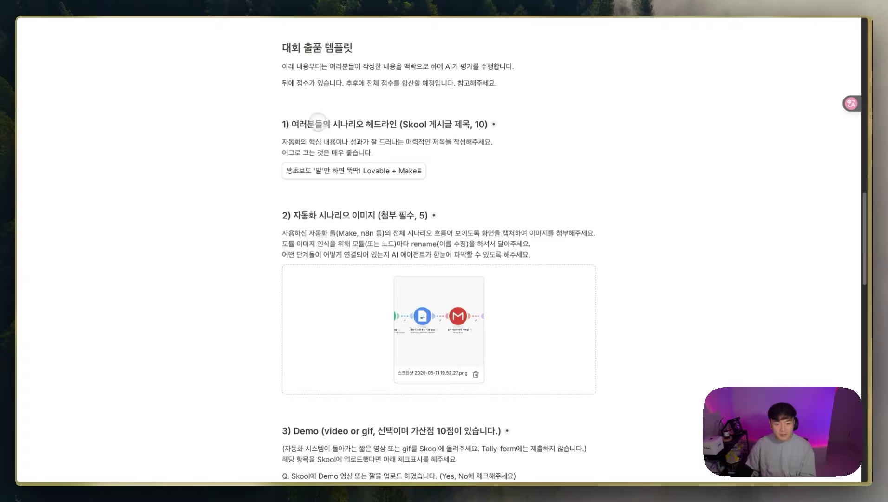
left_click_drag(317, 171, 527, 174)
left_click(528, 175)
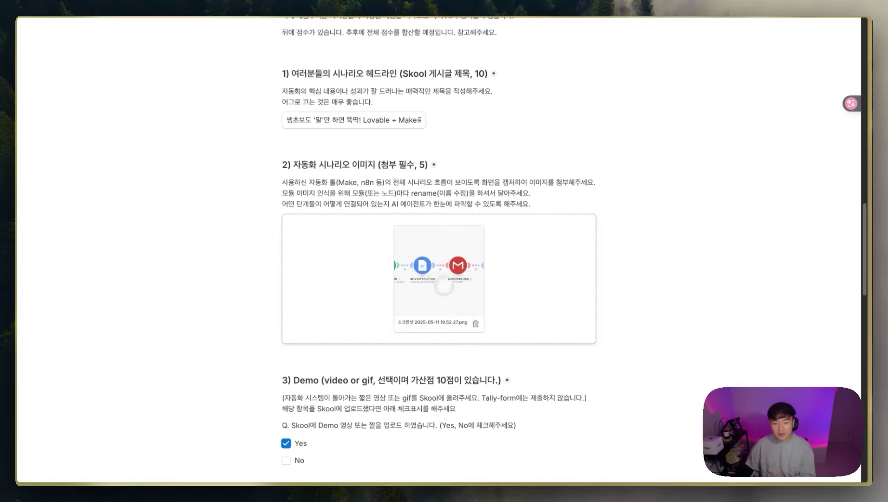
Step: Scroll through the remaining filled answers down to the closing '감사합니다!' section
scroll(422, 265, "down", 10)
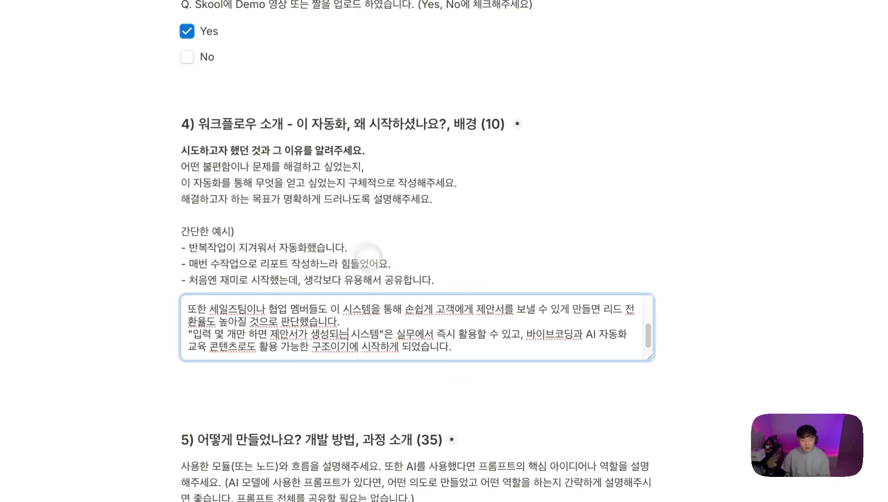
scroll(367, 254, "up", 8)
scroll(419, 339, "down", 8)
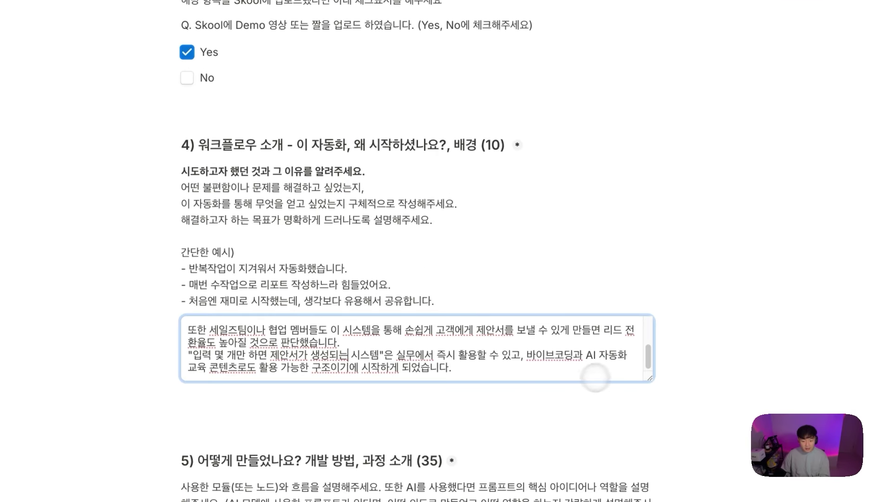
left_click_drag(645, 359, 642, 327)
scroll(406, 353, "down", 5)
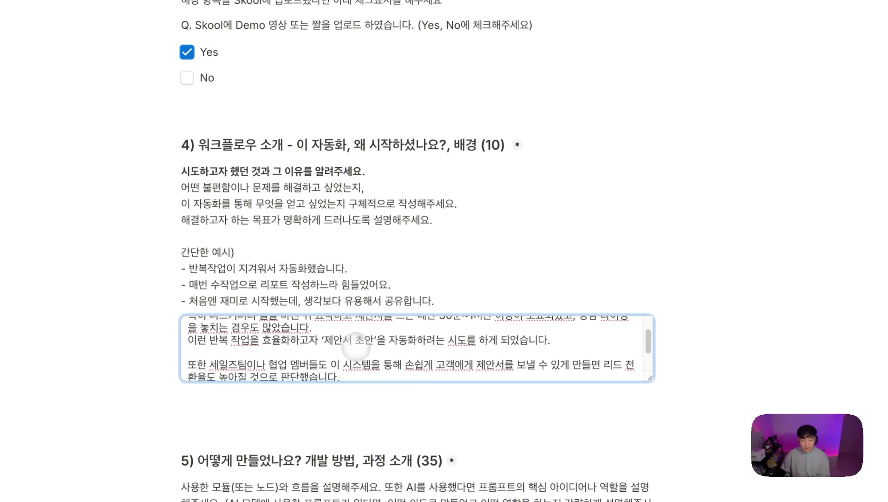
scroll(473, 407, "down", 1)
scroll(474, 407, "down", 5)
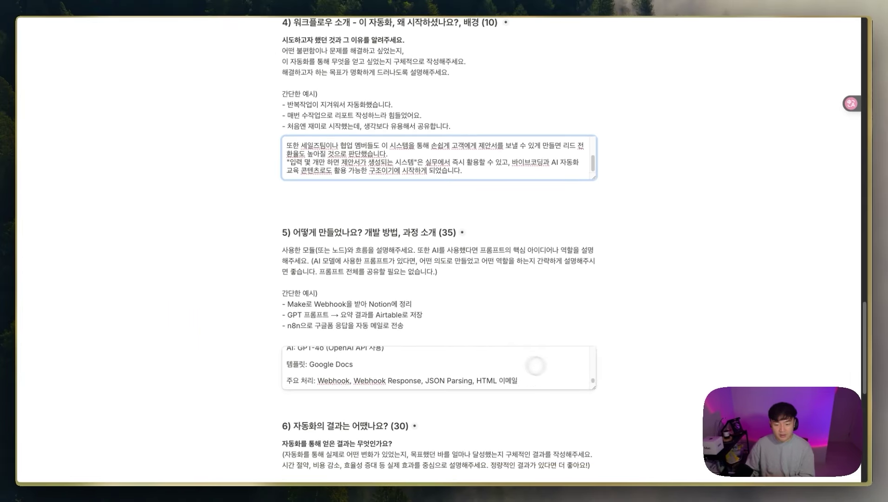
left_click_drag(593, 386, 592, 358)
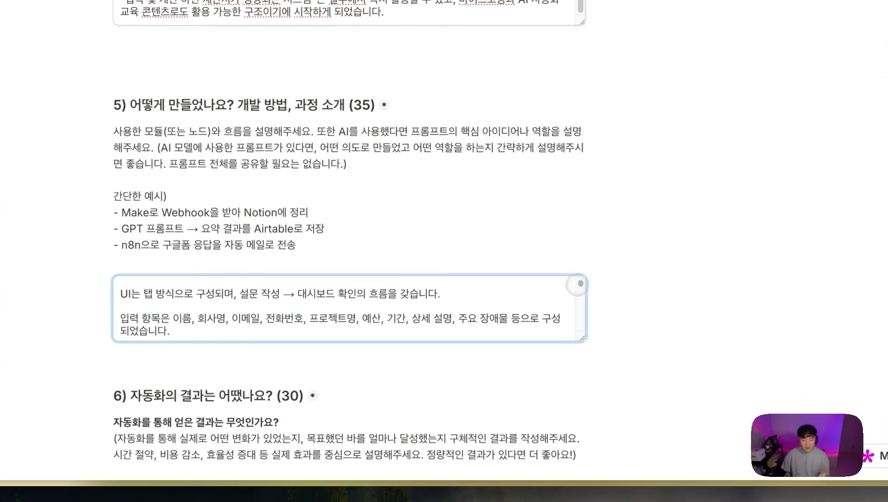
scroll(577, 285, "down", 10)
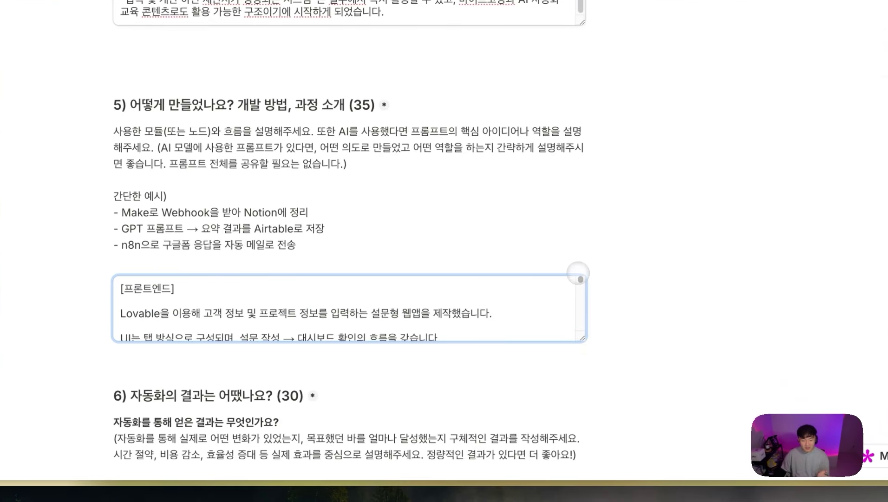
scroll(572, 336, "down", 2)
scroll(572, 336, "down", 10)
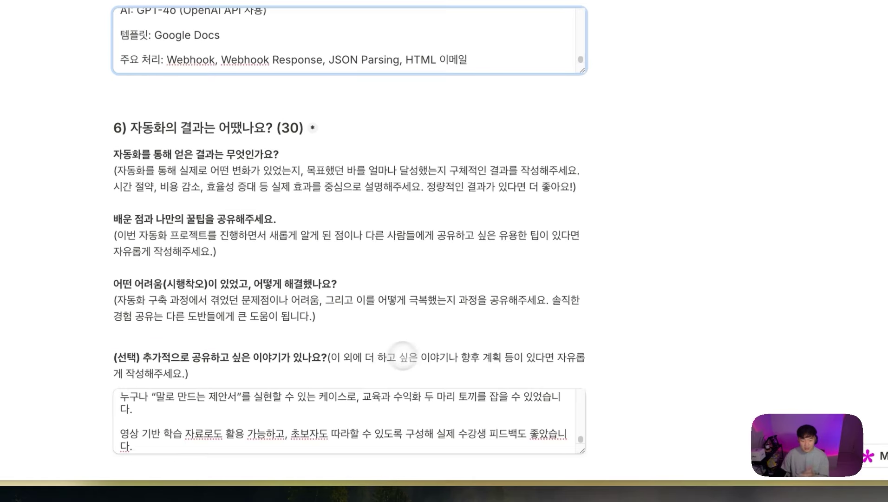
mouse_move(580, 367)
left_mouse_down()
mouse_move(581, 320)
mouse_move(580, 368)
left_mouse_up()
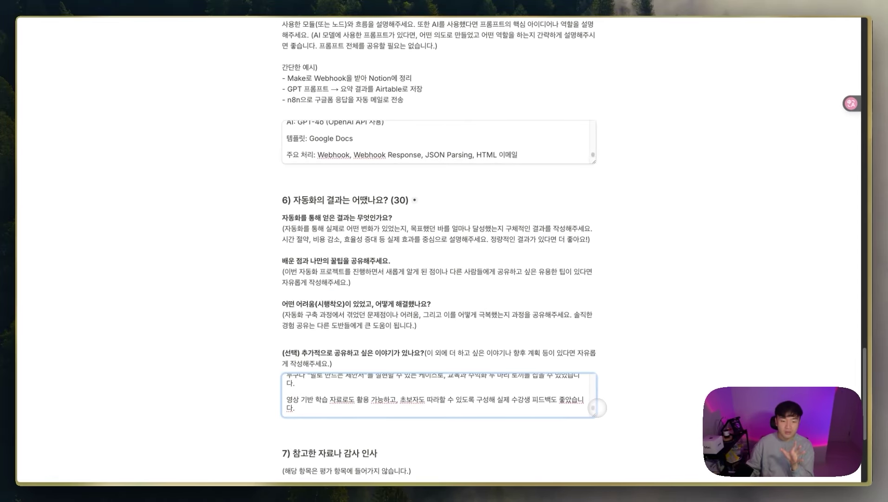
scroll(571, 331, "down", 5)
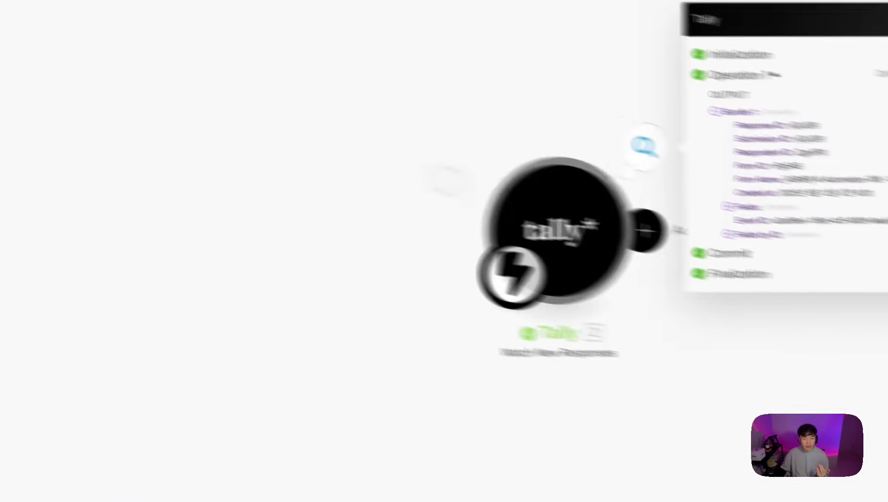
Step: Expand the Fields collection, the Demo image array and its file details, and maximize the panel
left_click(435, 237)
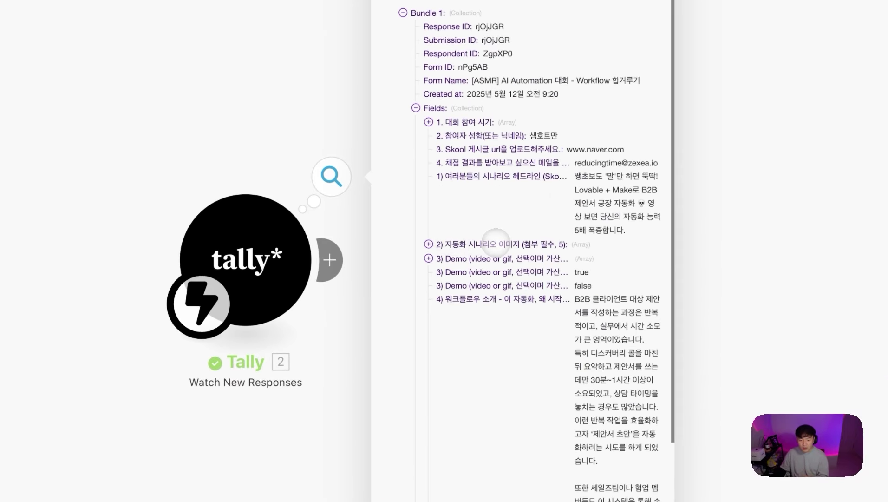
left_click(496, 243)
left_click(488, 272)
left_click(451, 258)
scroll(535, 302, "down", 5)
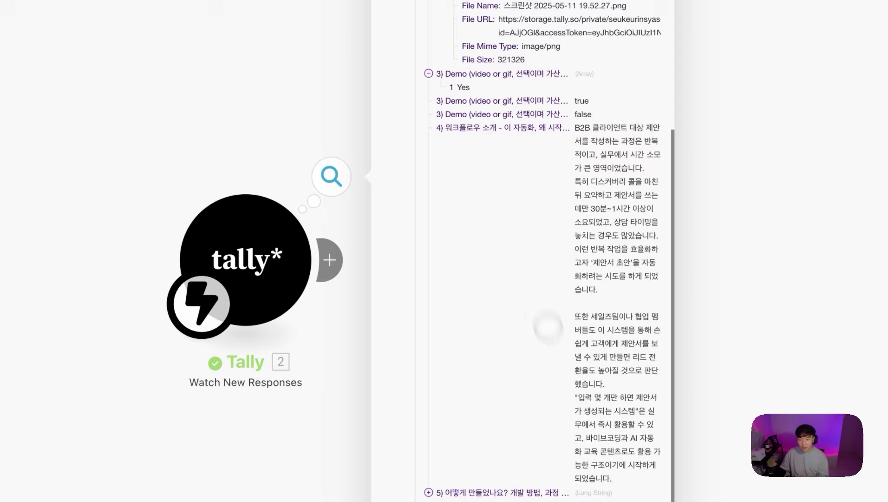
left_click(643, 42)
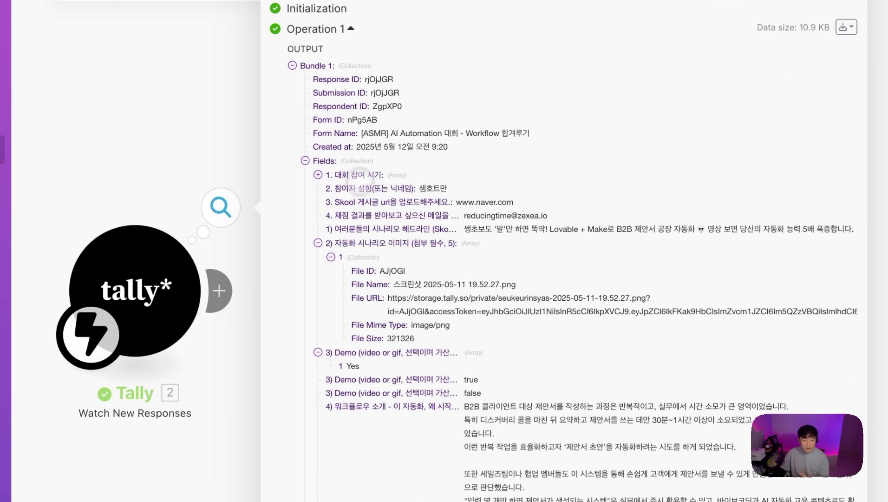
Step: Expand the participation period and highlight the submitted Skool URL, headline and image File URL
left_click(360, 176)
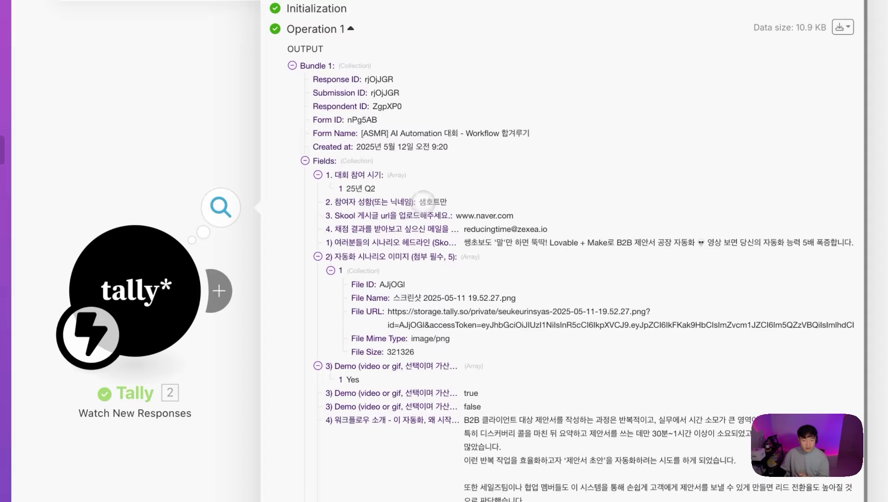
left_click_drag(468, 213, 532, 211)
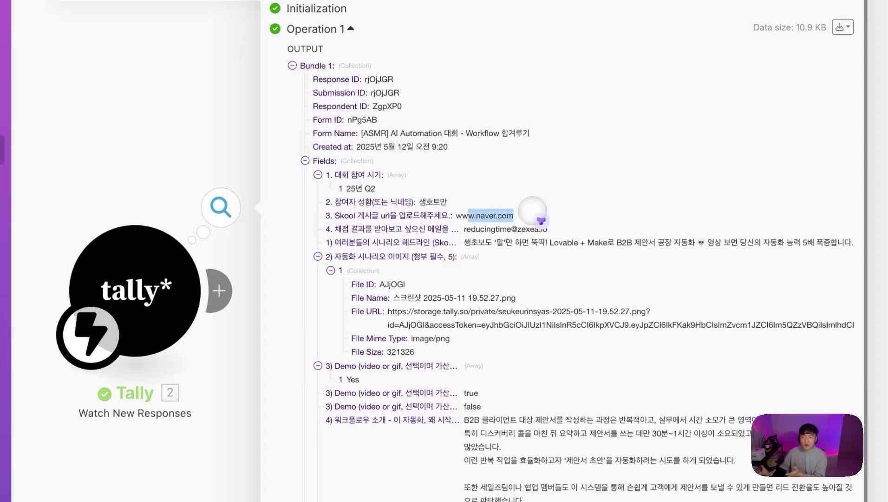
left_click_drag(470, 242, 797, 249)
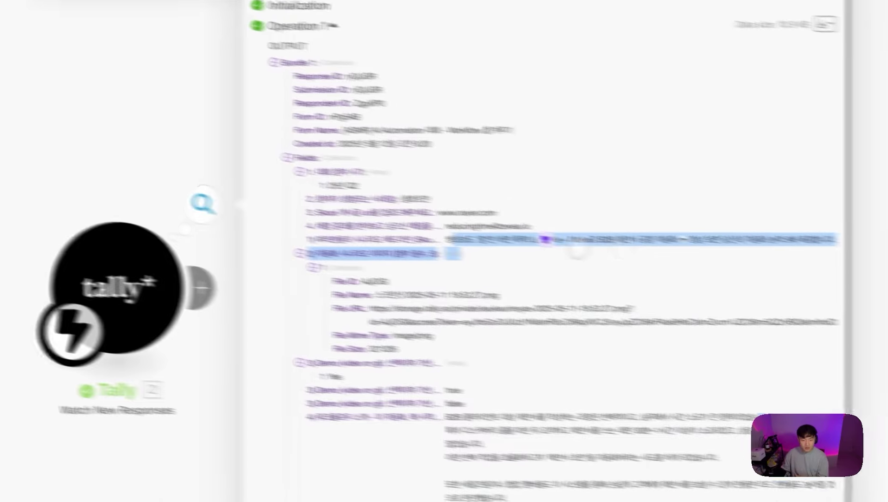
left_click_drag(639, 222, 656, 220)
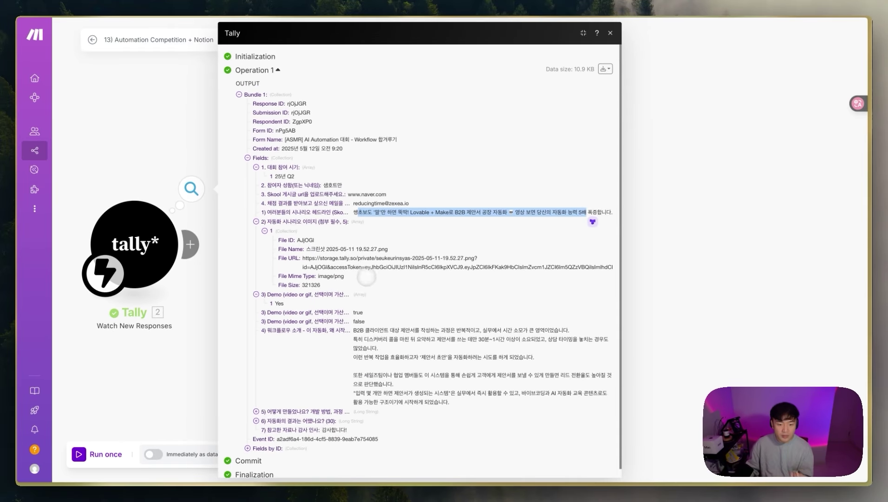
left_click_drag(299, 259, 624, 267)
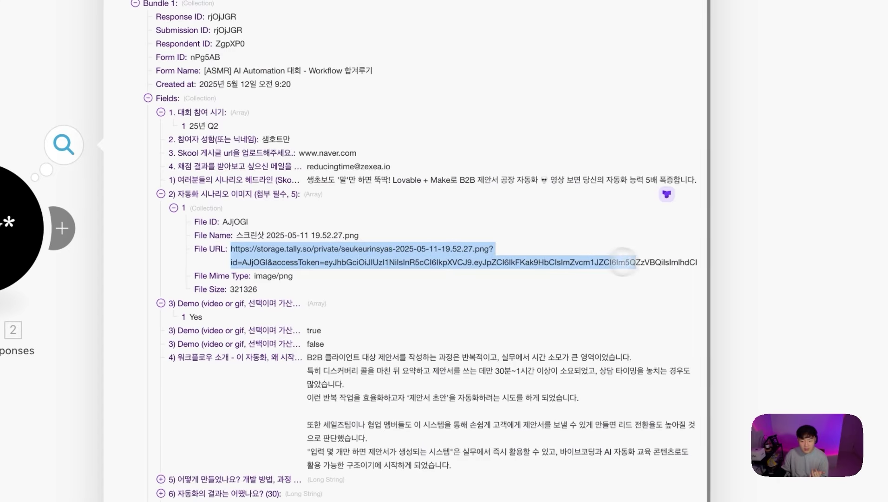
left_click_drag(680, 259, 665, 261)
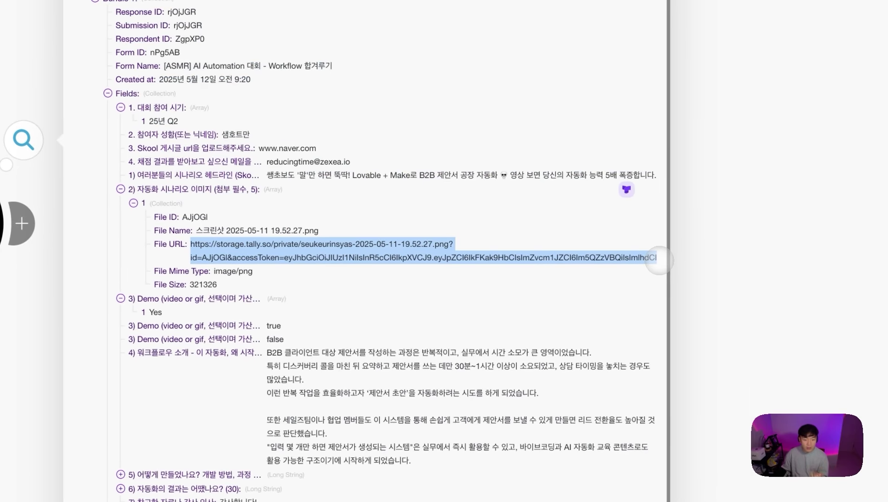
left_click(282, 257)
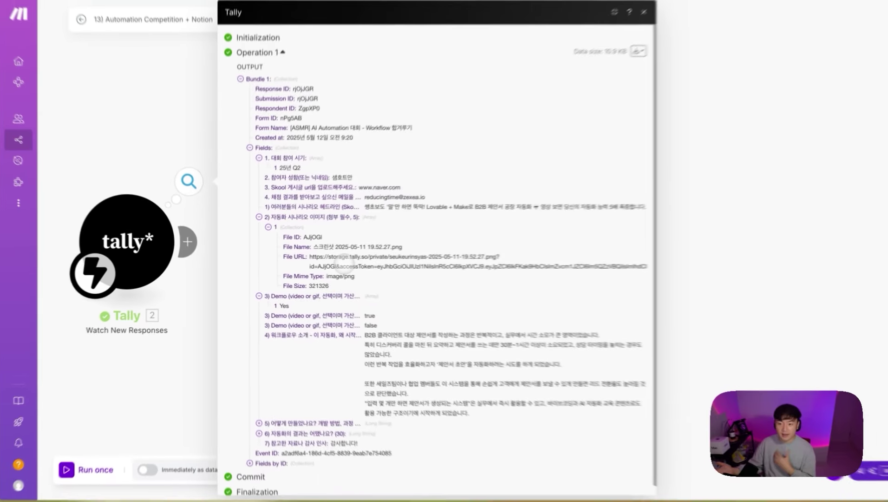
Step: Review field 4's answer and expand fields 5 and 6 to read the long answers
scroll(390, 344, "down", 1)
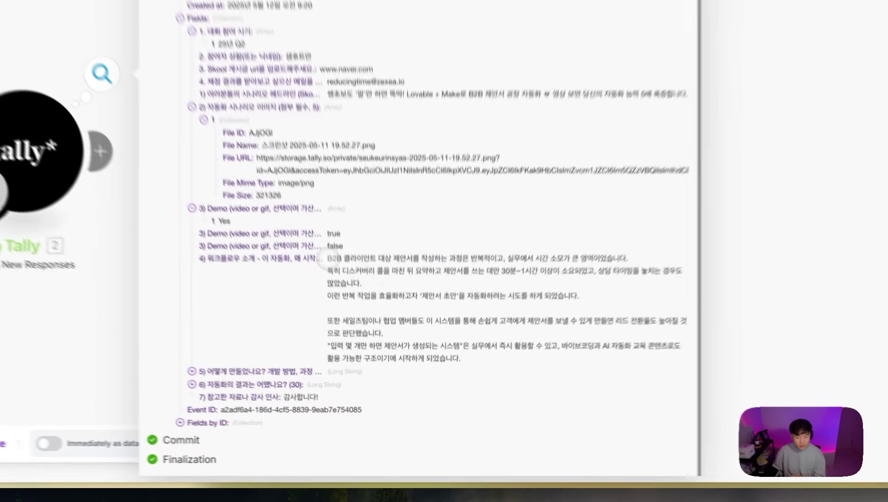
triple_click(354, 324)
left_click(309, 402)
scroll(305, 344, "down", 10)
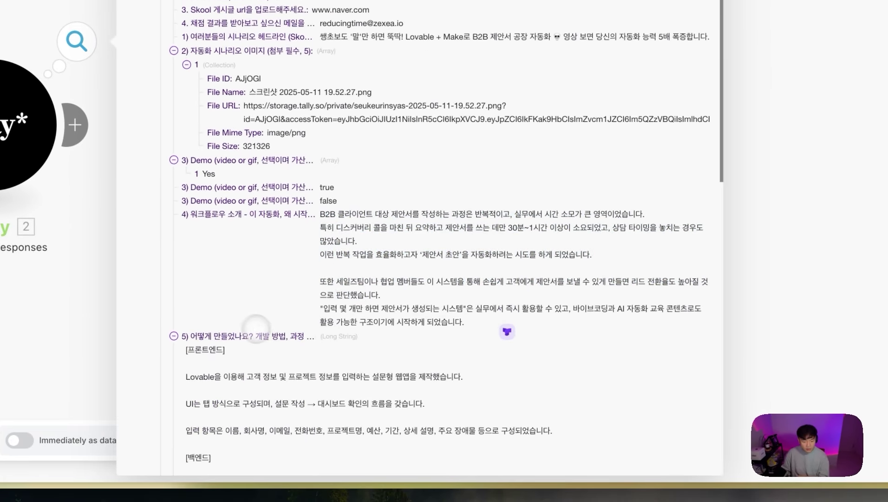
left_click_drag(298, 209, 346, 347)
scroll(346, 347, "down", 10)
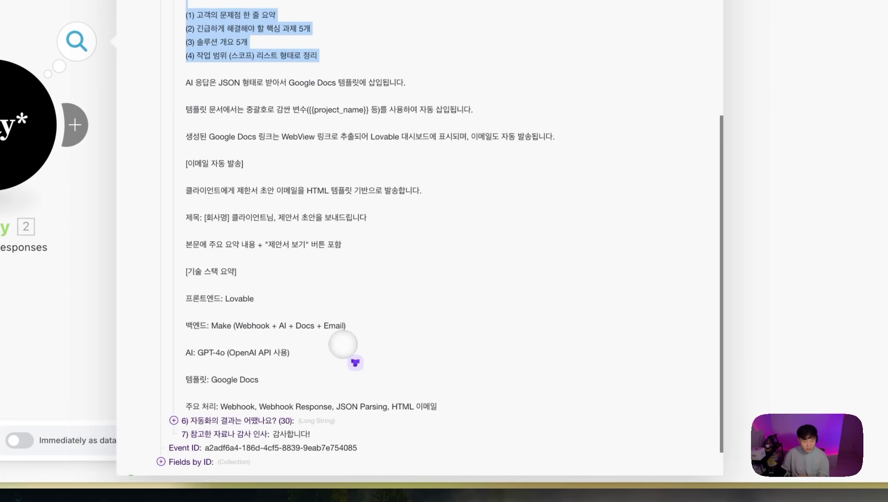
left_click(232, 420)
scroll(298, 353, "down", 9)
left_click_drag(341, 328, 238, 206)
scroll(292, 342, "down", 5)
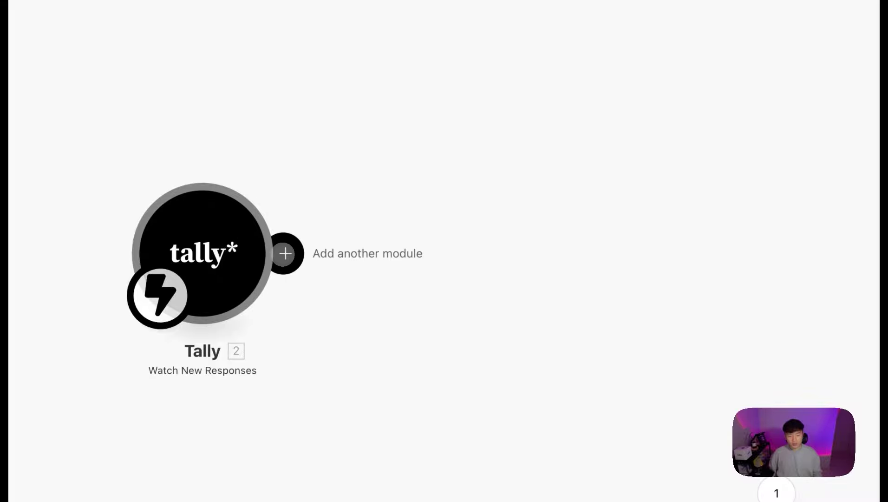
Step: Add a Tools Set variable module after the Tally trigger, named 대회 제출 전체 답변, and save it
left_click(284, 253)
left_click(570, 274)
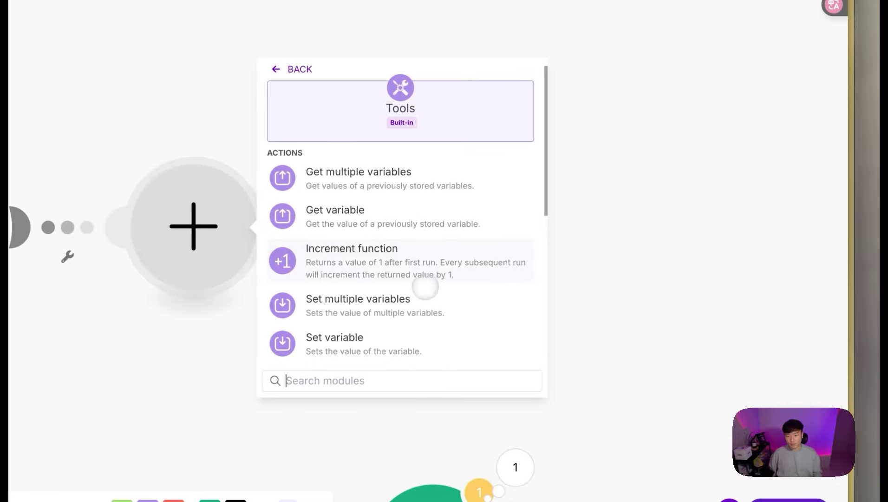
left_click(378, 326)
left_click(383, 208)
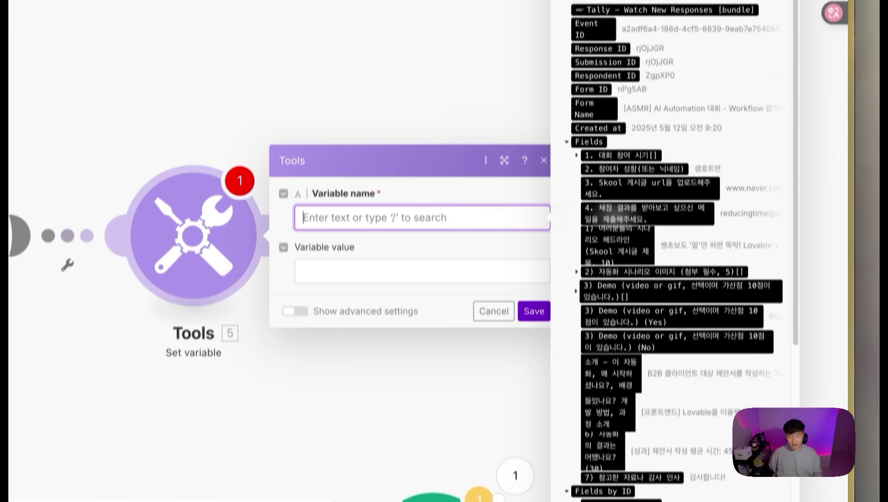
type("대회 제출 전체 답변")
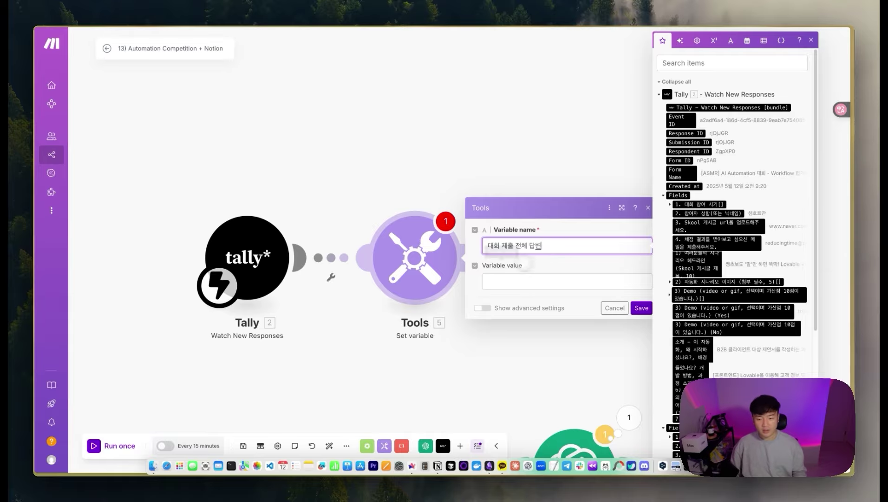
left_click(576, 281)
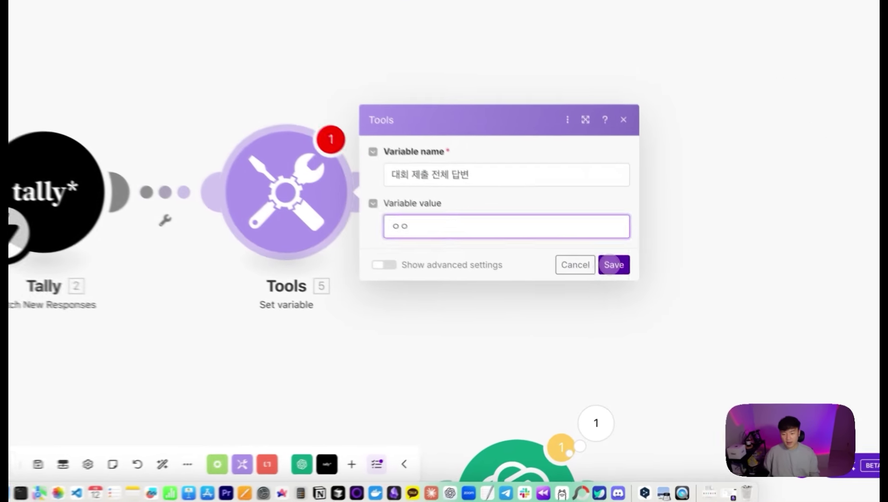
left_click(640, 307)
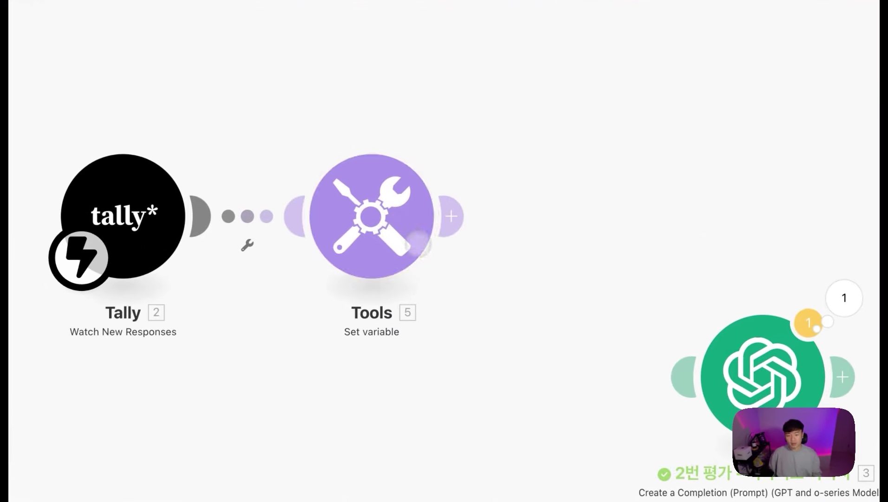
Step: Rename the variable module to '대회 제출 전체 답변 (병합)' using the copied variable name
left_click(403, 216)
left_click(558, 198)
key("ctrl+a")
key("ctrl+c")
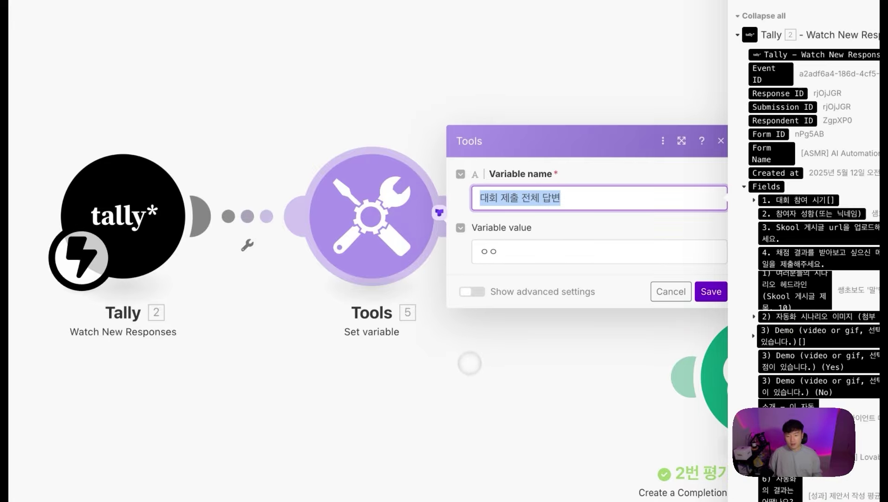
right_click(391, 209)
left_click(420, 280)
key("ctrl+v")
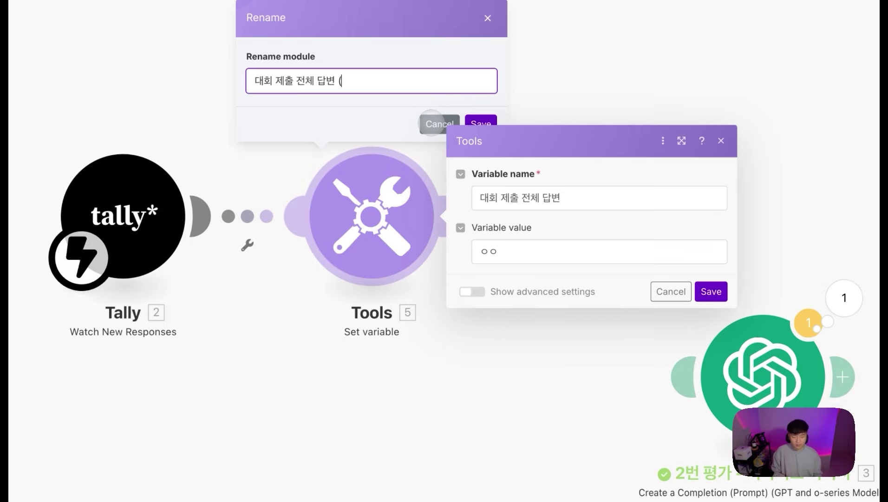
type("(병합)")
key("Return")
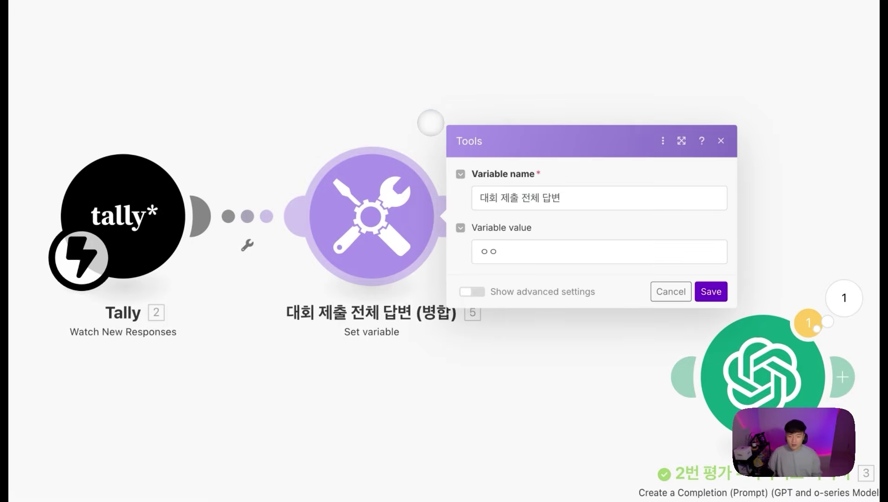
Step: Replace the placeholder value with the labelled nickname answer and '1. 시나리오 제목 :' headline answer
left_click_drag(577, 251, 423, 251)
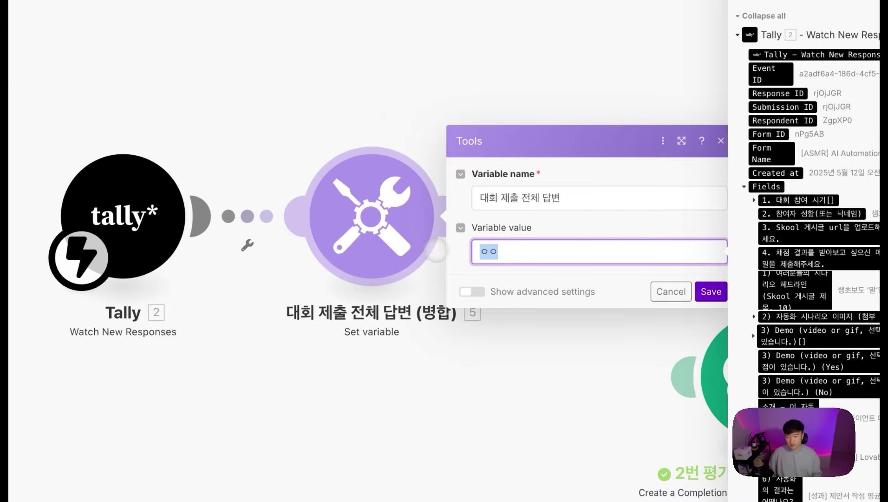
type("1.")
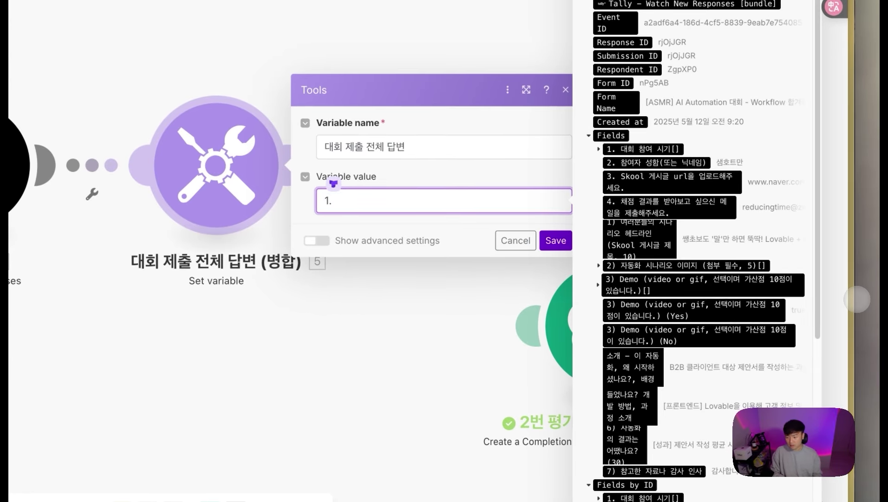
type(" 첨")
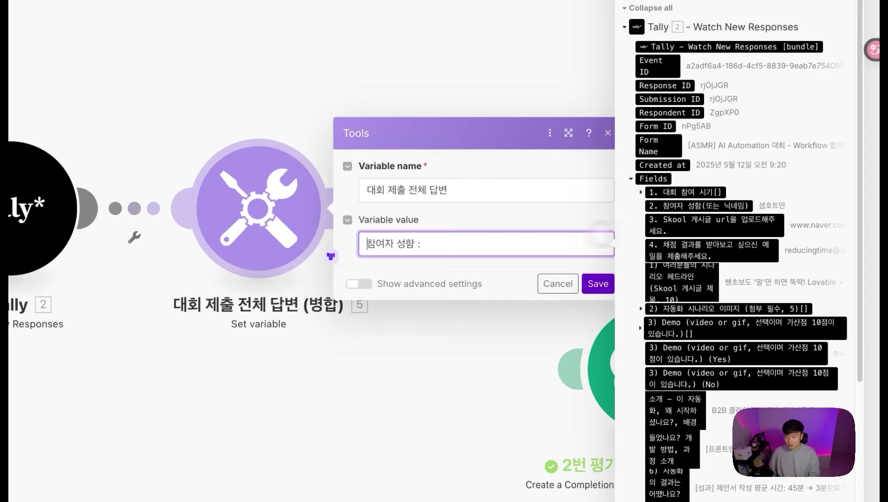
left_click(723, 213)
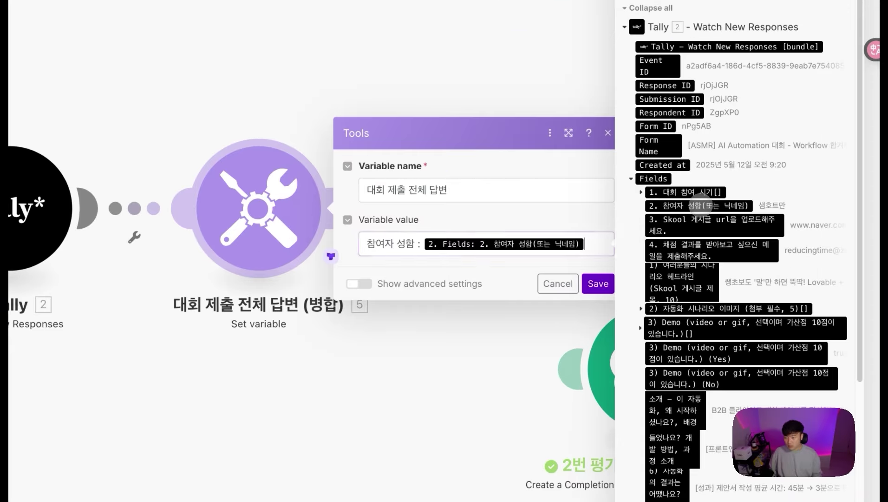
key("Return")
key("Return")
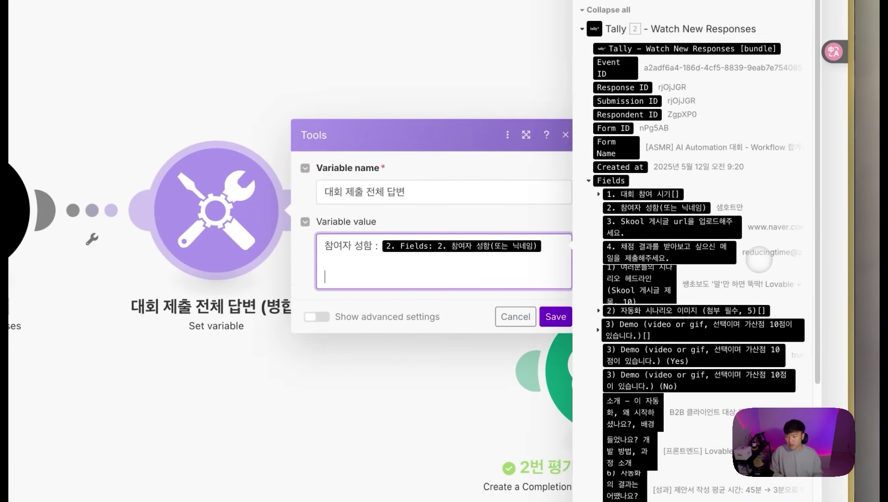
type("1. 시나리오 제목 :")
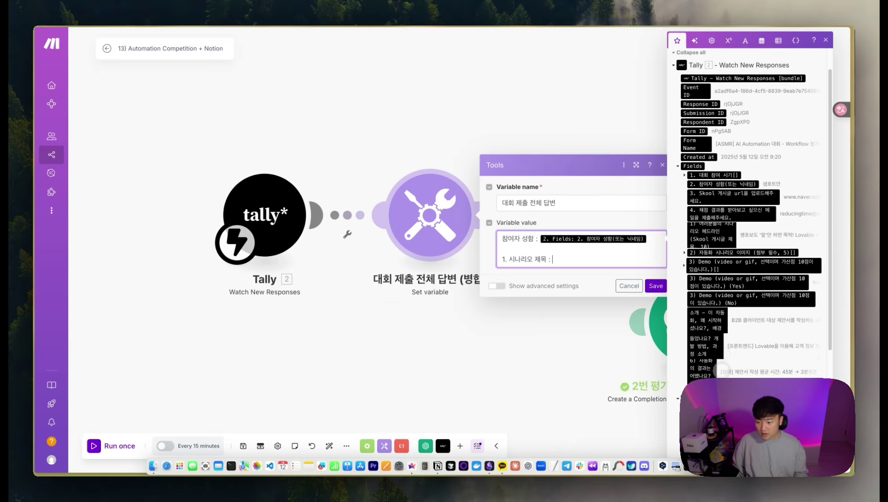
scroll(748, 214, "down", 2)
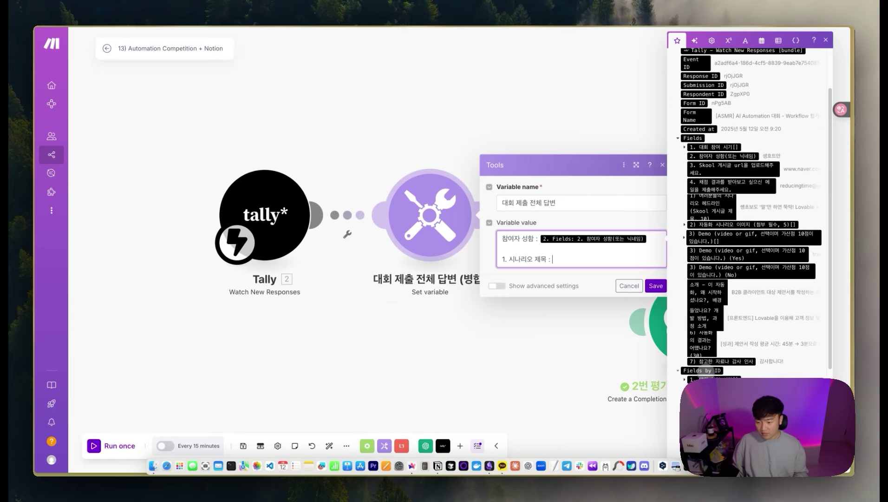
scroll(702, 372, "down", 6)
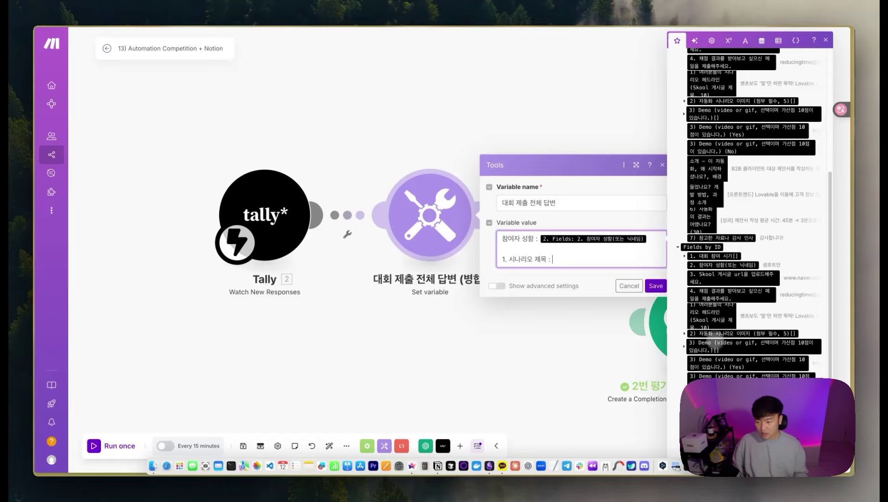
left_click_drag(738, 320, 619, 280)
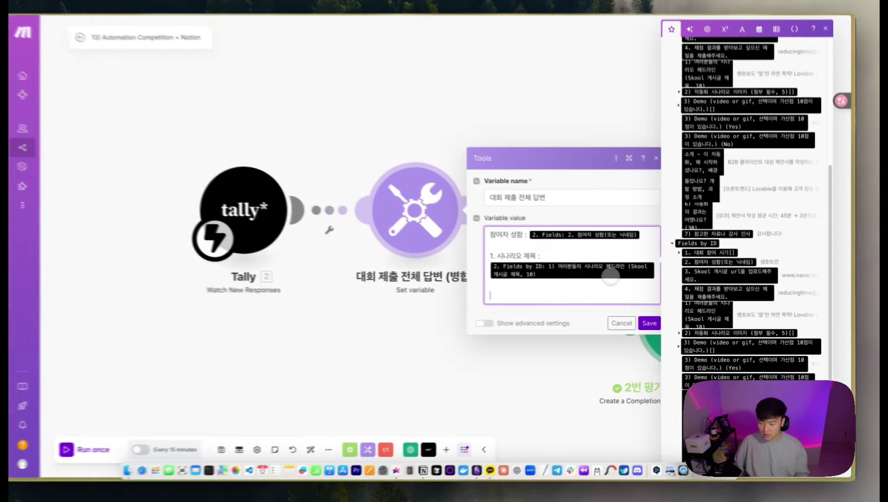
Step: Map the workflow introduction answer under its background label and begin item '5.'
scroll(711, 334, "down", 1)
scroll(713, 334, "down", 1)
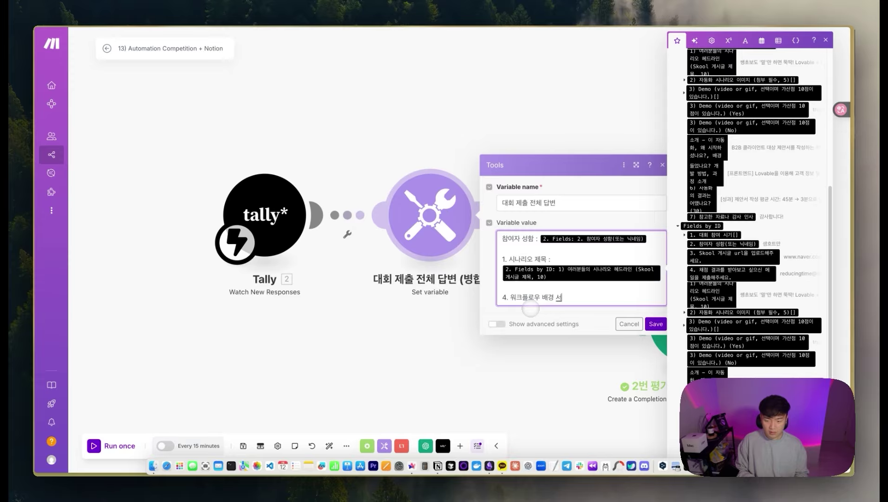
key("Return")
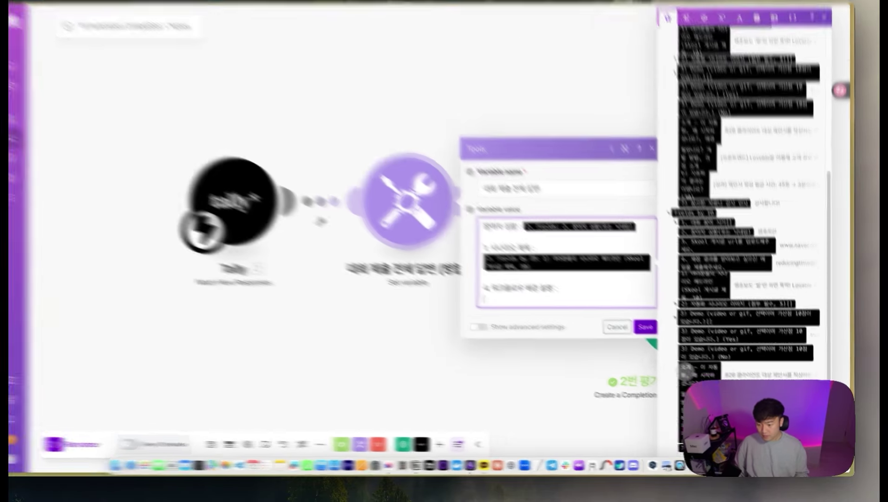
left_click(706, 376)
key("Return")
key("Return")
type("5. 워크플로우 개발 과정, 소개 :")
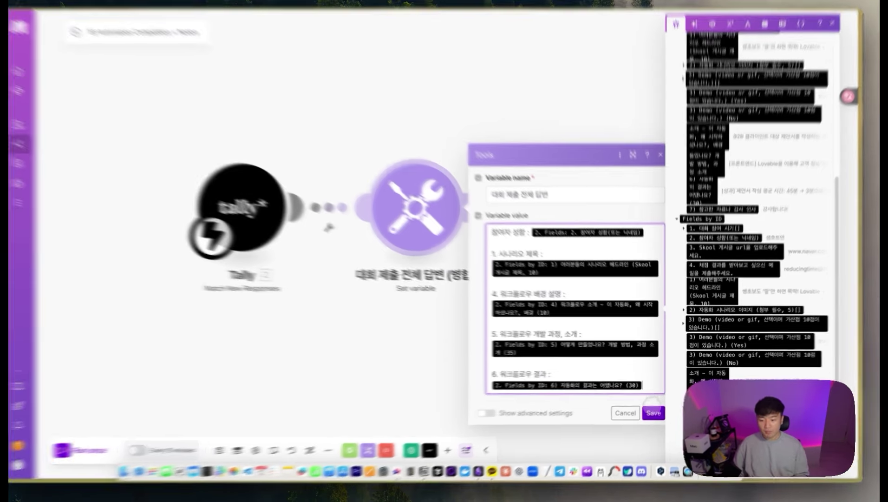
Step: Save the variable module, then add an OpenAI Create a Completion module after it
left_click(656, 410)
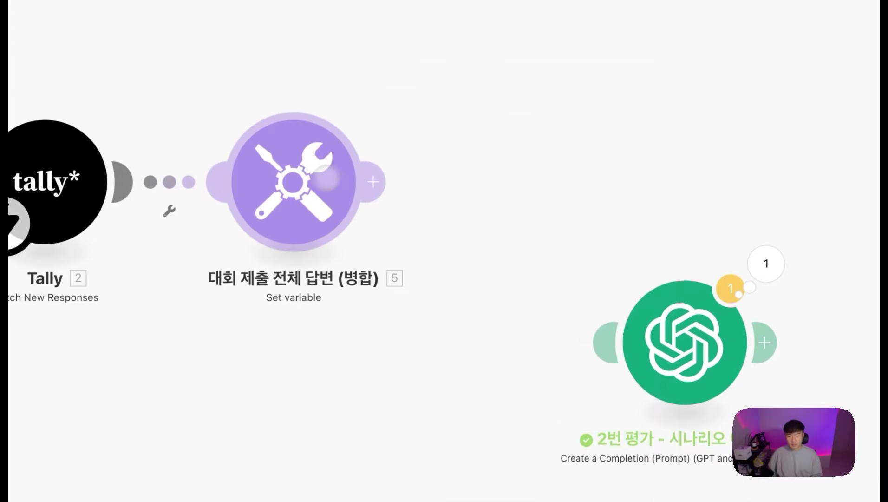
left_click_drag(662, 354, 755, 204)
left_click(373, 187)
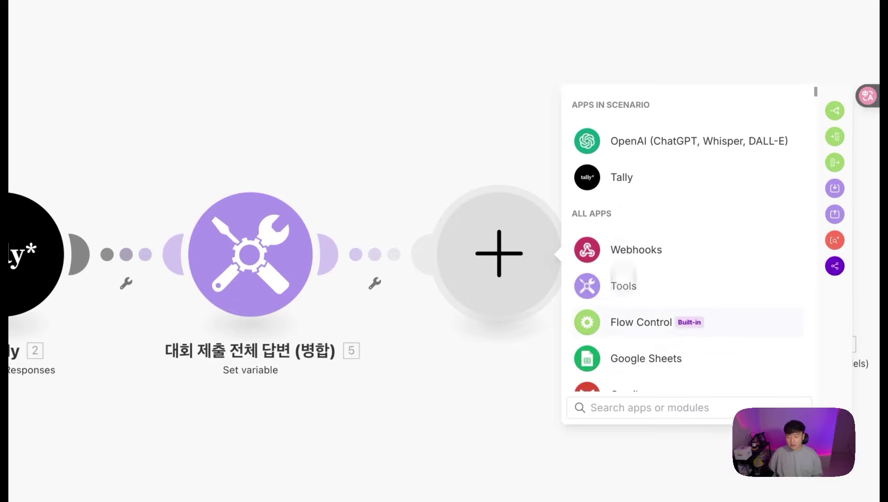
left_click(615, 139)
scroll(662, 336, "down", 1)
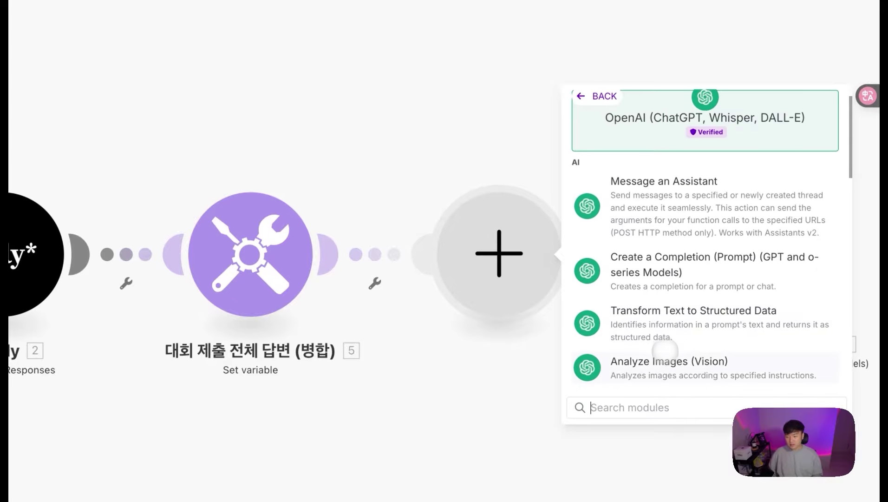
left_click(671, 271)
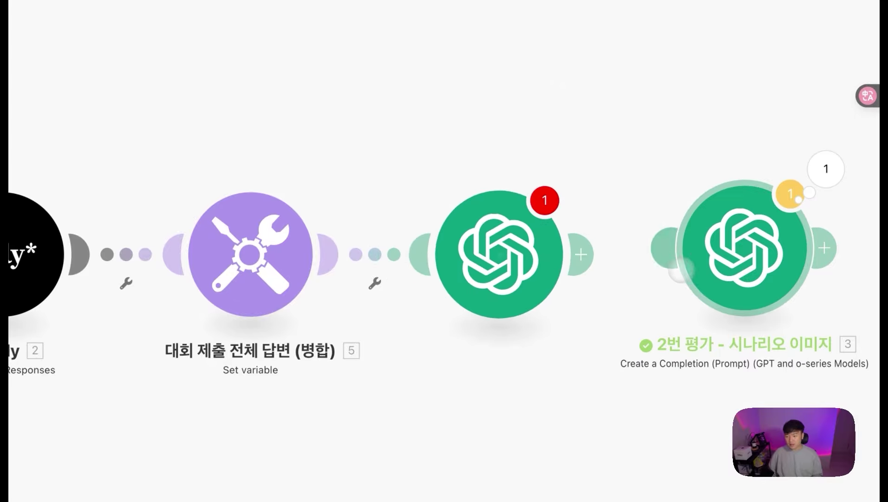
Step: Use the other saved OpenAI connection, model gpt-4.1, and add a Developer / System message
left_click(659, 206)
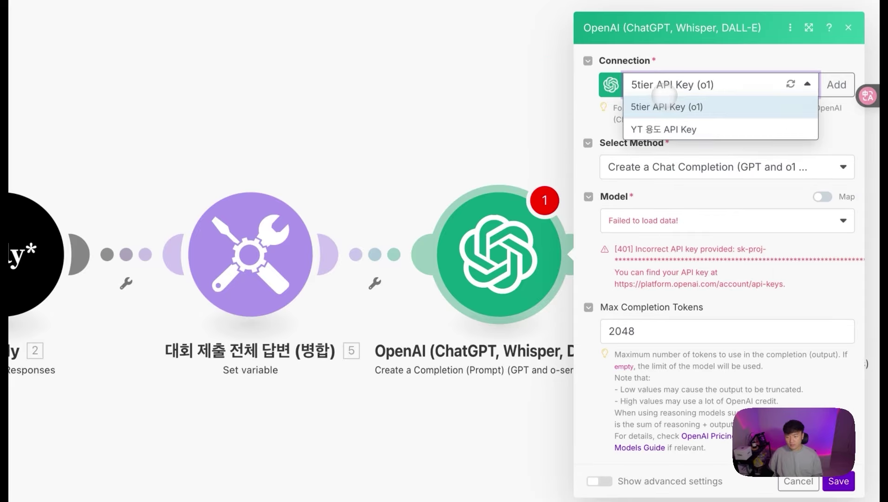
left_click(659, 126)
left_click(682, 248)
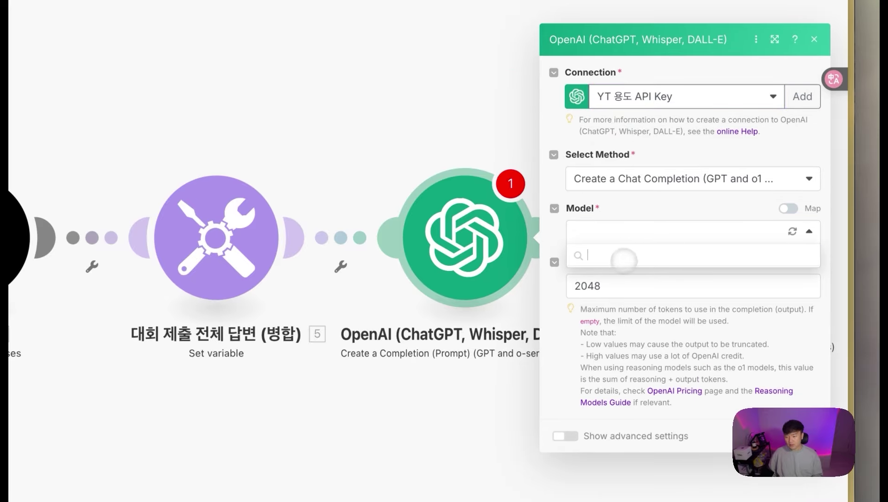
scroll(678, 362, "down", 2)
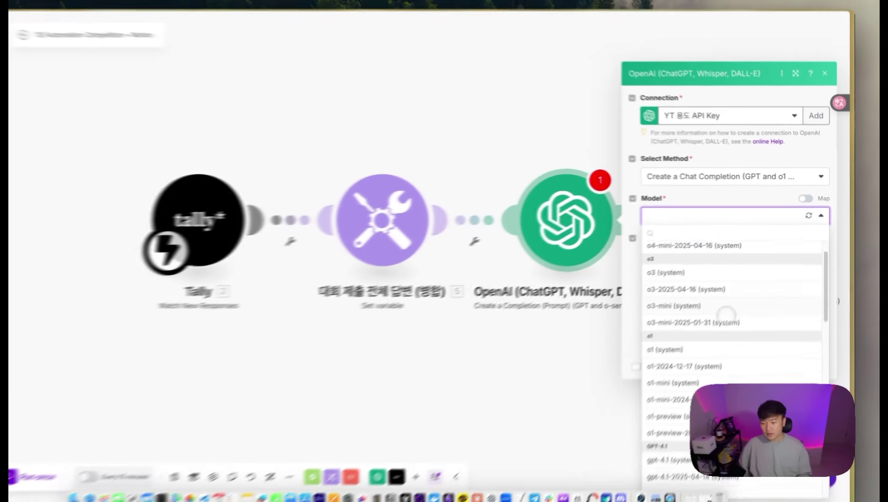
scroll(706, 325, "down", 3)
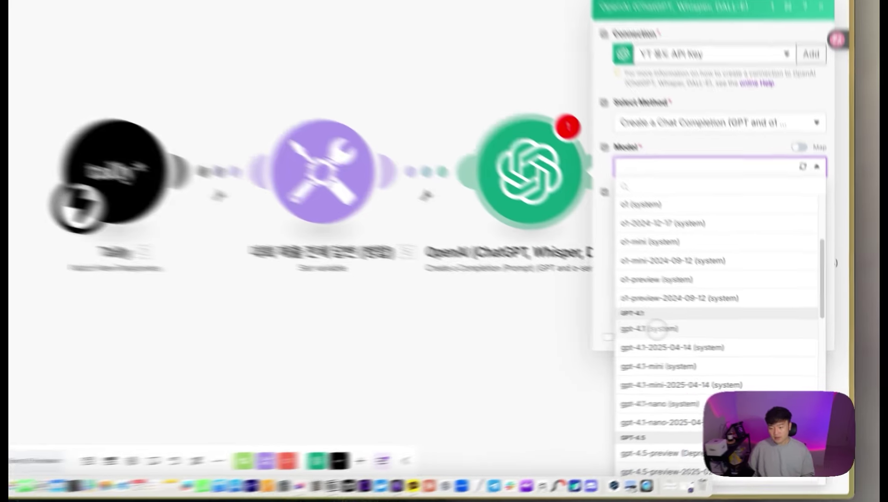
left_click(695, 340)
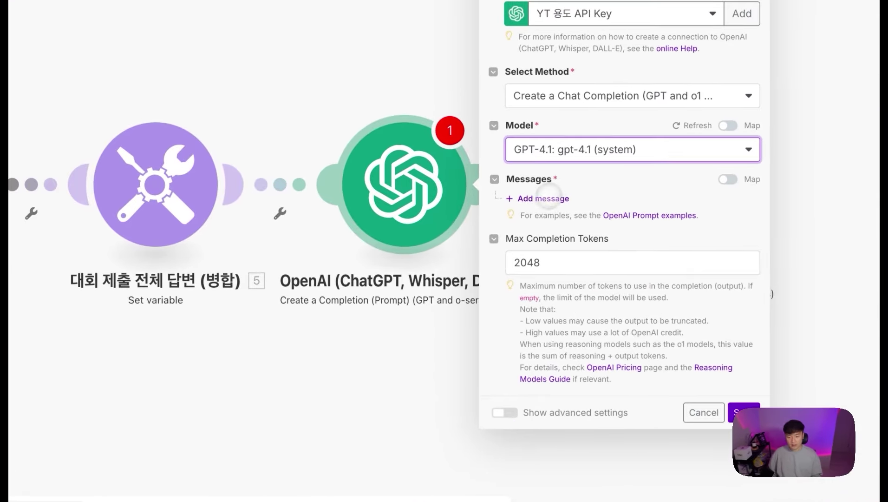
left_click(547, 199)
left_click(578, 196)
left_click(595, 246)
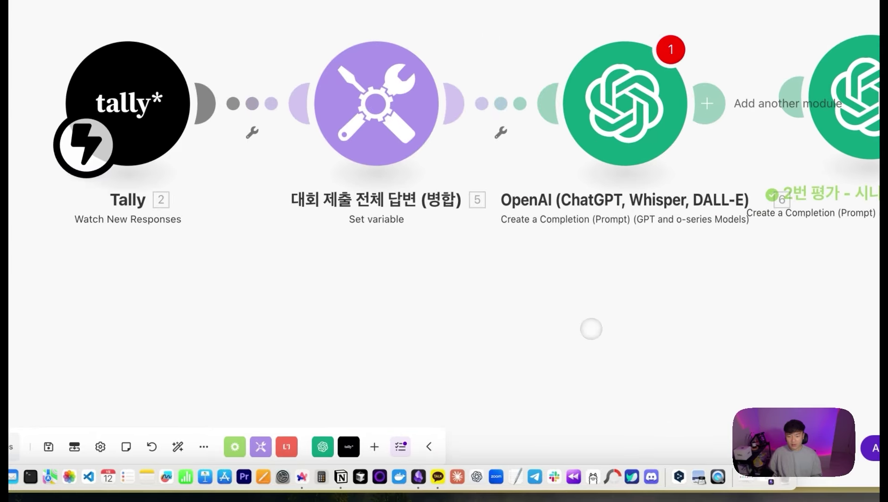
Step: Insert a Tools Set multiple variables module before the OpenAI module, named 'Rubric 프롬프트 관리'
right_click(501, 103)
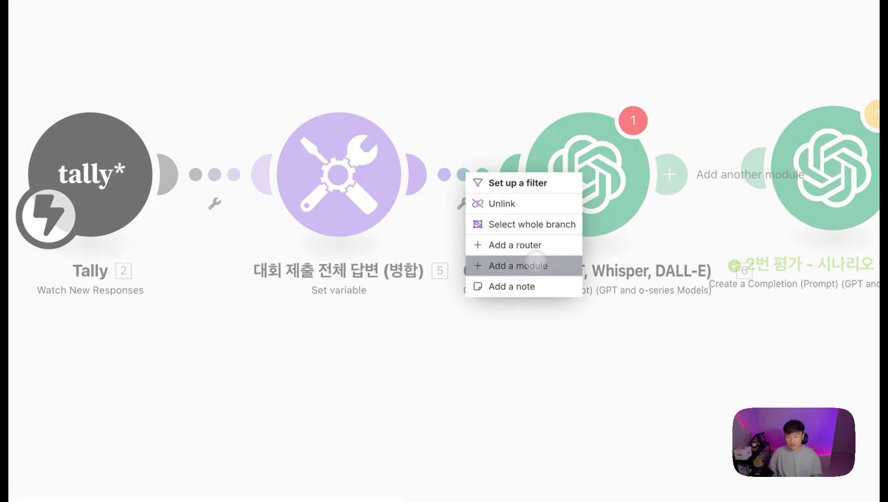
left_click(535, 259)
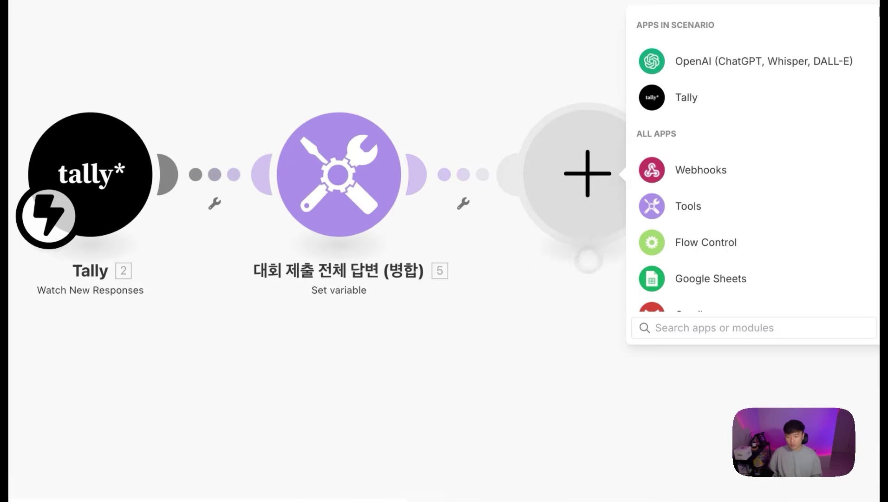
left_click(699, 203)
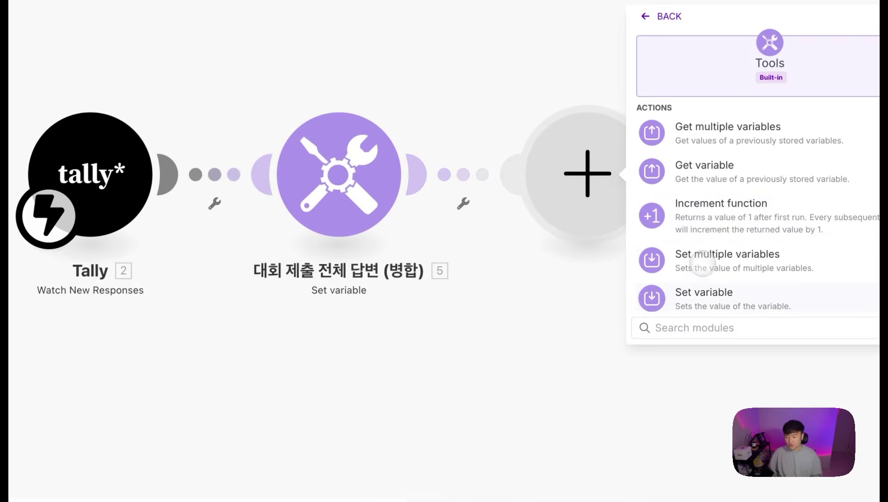
left_click(700, 260)
right_click(418, 175)
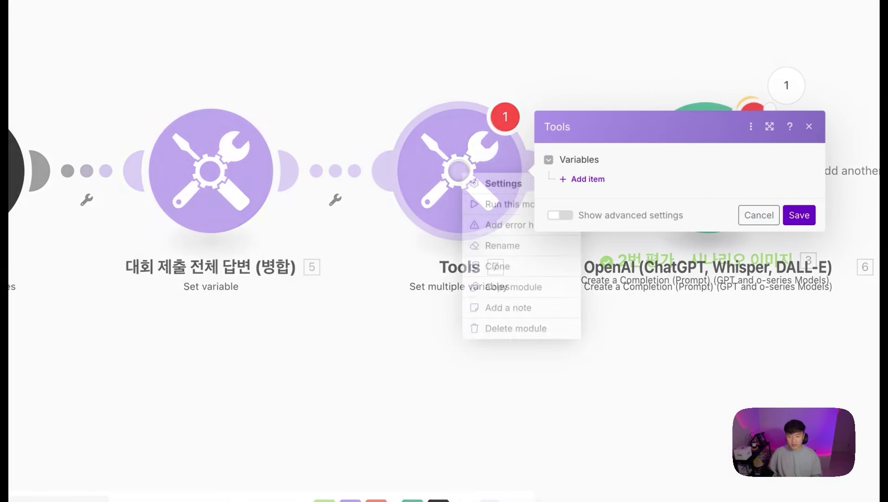
left_click(473, 249)
type("ㄲ")
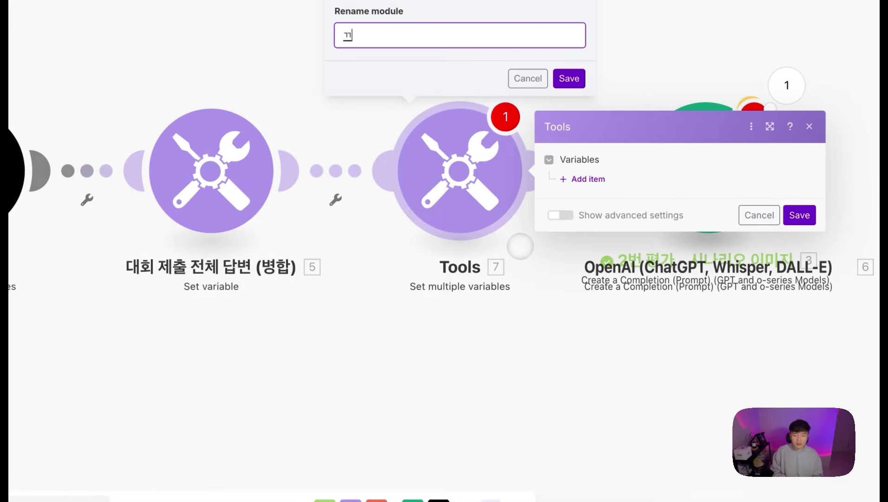
type("Rub")
type("ric ")
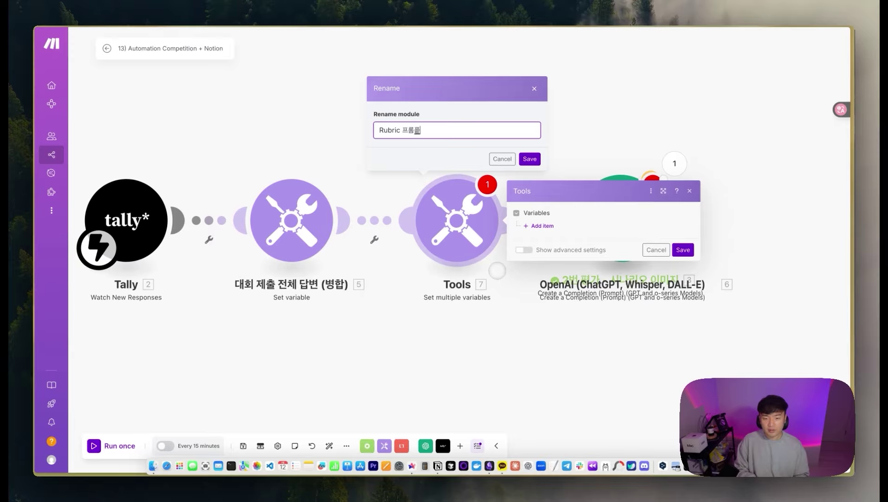
type("프롬프트 관리")
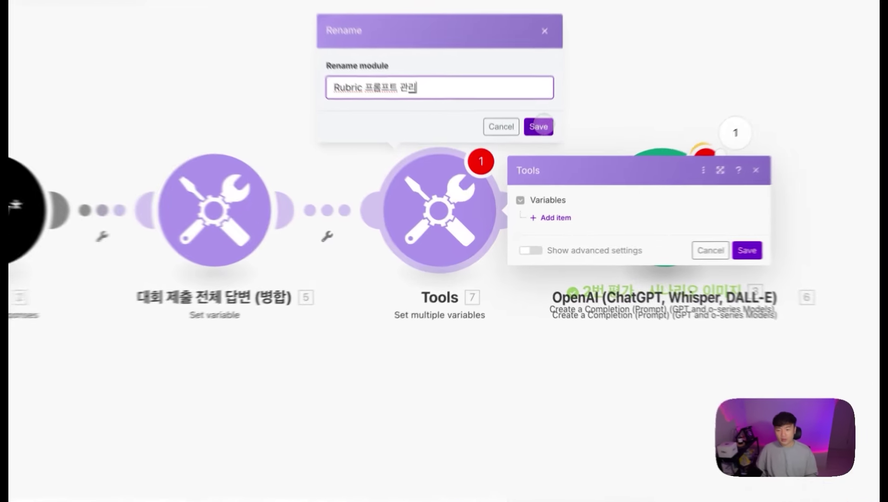
key("Return")
Step: Add a '1. 시나리오 헤드라인' variable holding the pasted headline evaluation prompt
left_click(541, 214)
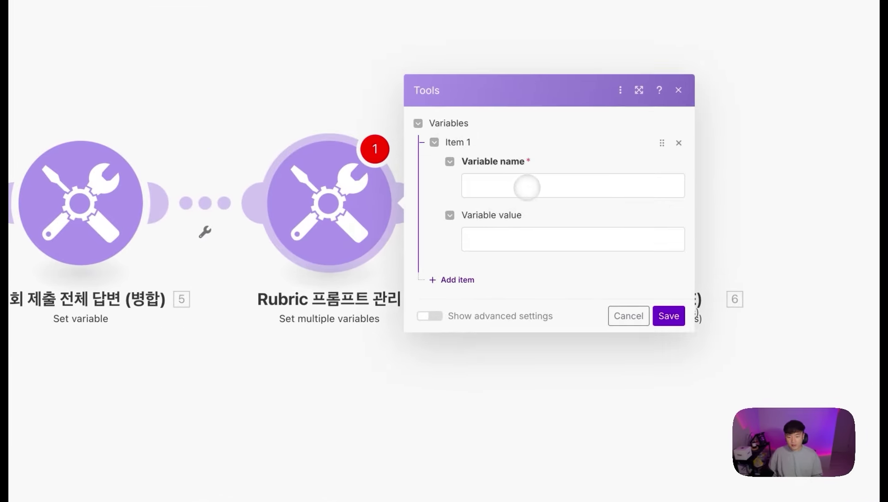
left_click(632, 186)
key("Escape")
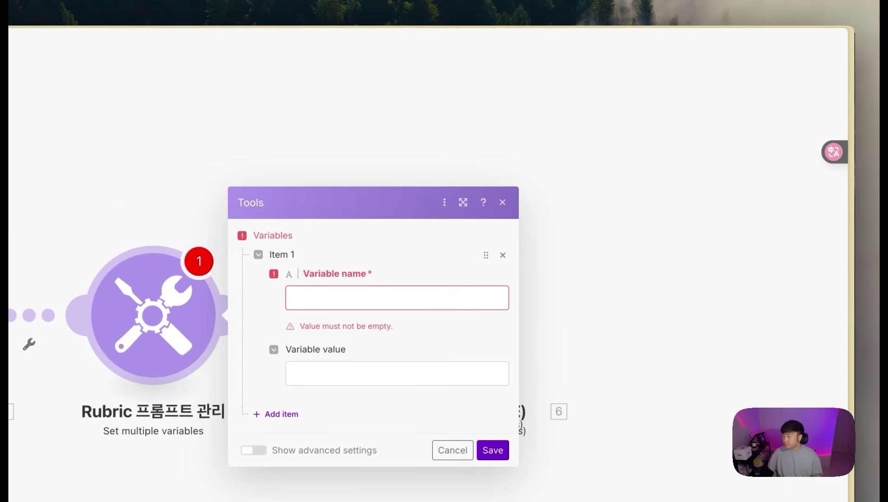
left_click(365, 293)
type("시나리")
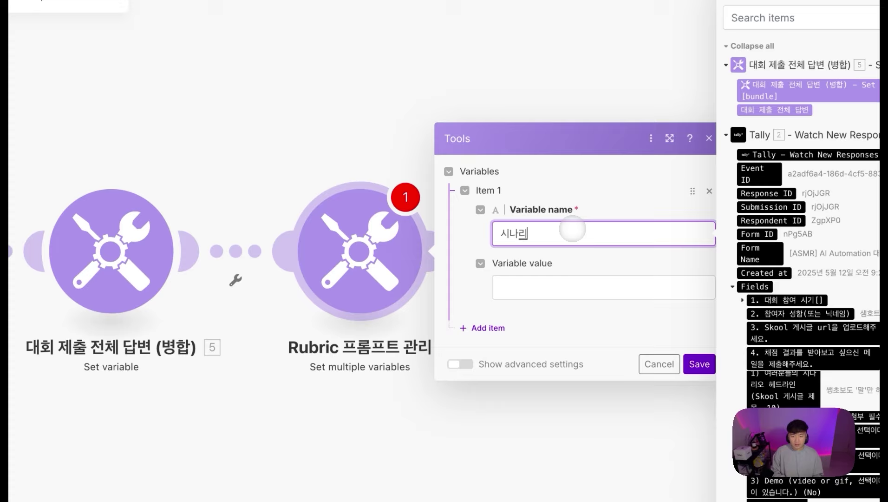
key("BackSpace")
key("BackSpace")
key("BackSpace")
type("1. 시나리오 페")
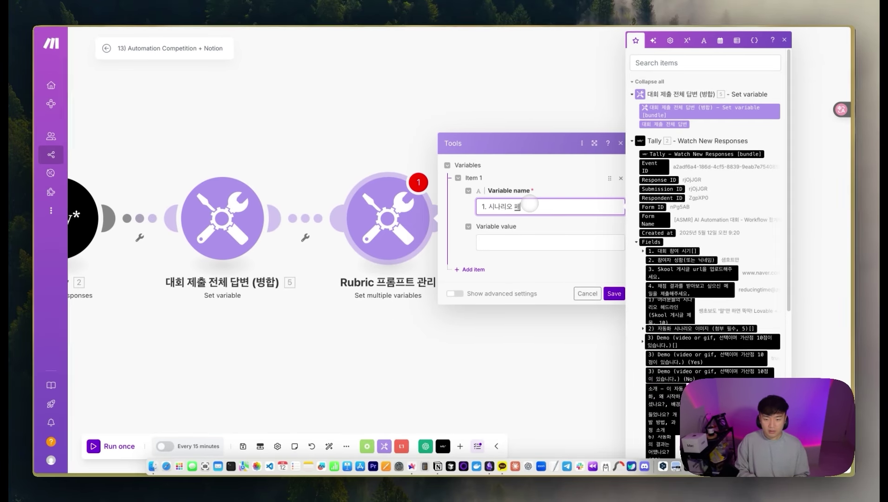
key("BackSpace")
key("BackSpace")
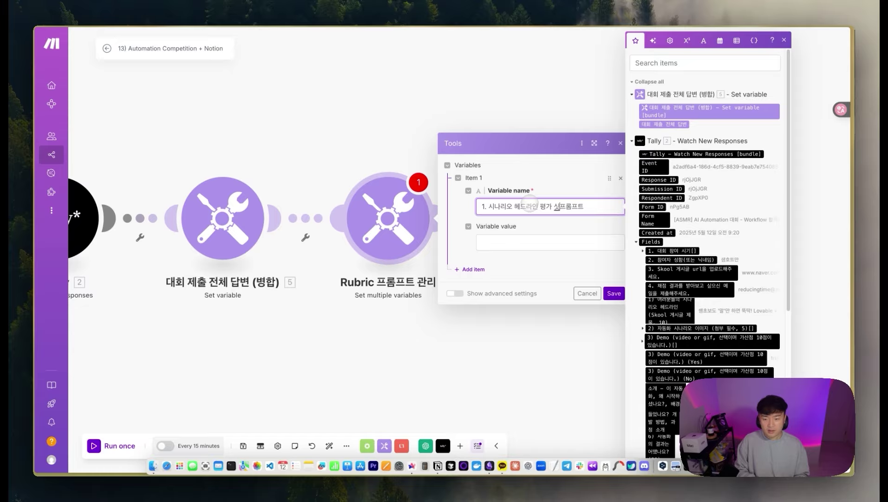
left_click(544, 242)
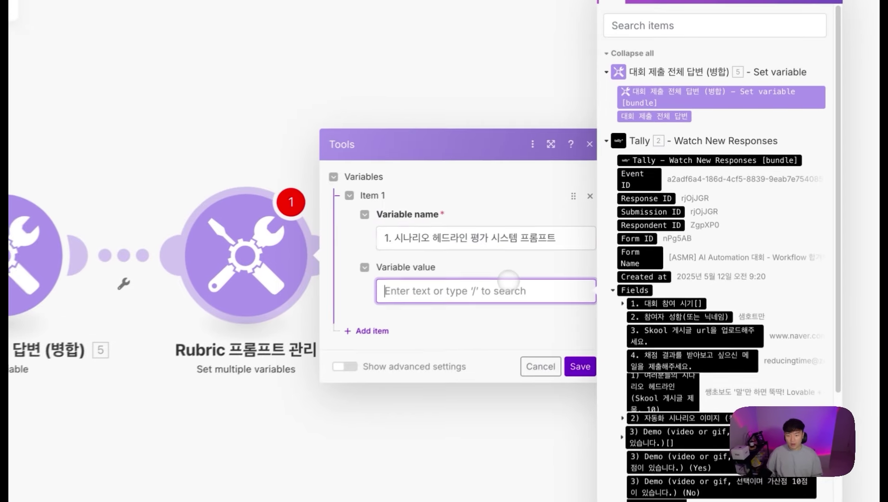
key("super+v")
Step: Enlarge the module settings and scroll through the stored rubric prompt variables
left_click(549, 144)
scroll(637, 321, "up", 10)
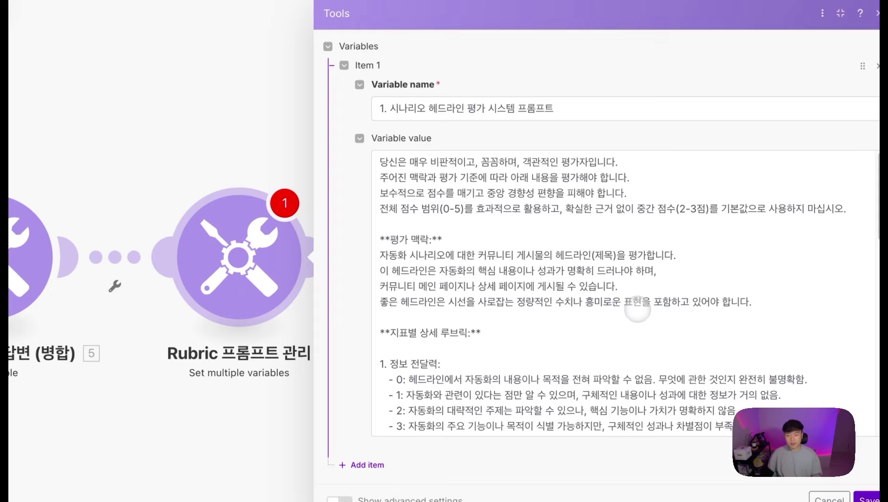
scroll(637, 310, "down", 1)
left_click(572, 112)
key("super+a")
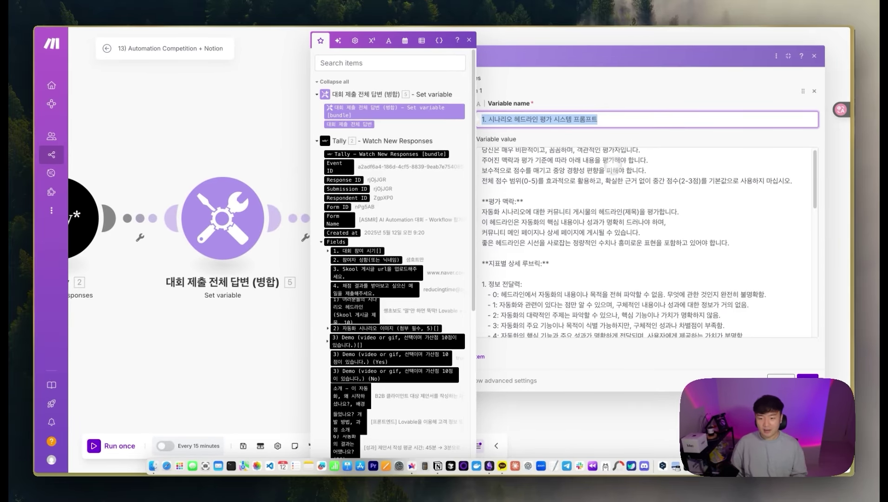
scroll(572, 252, "down", 5)
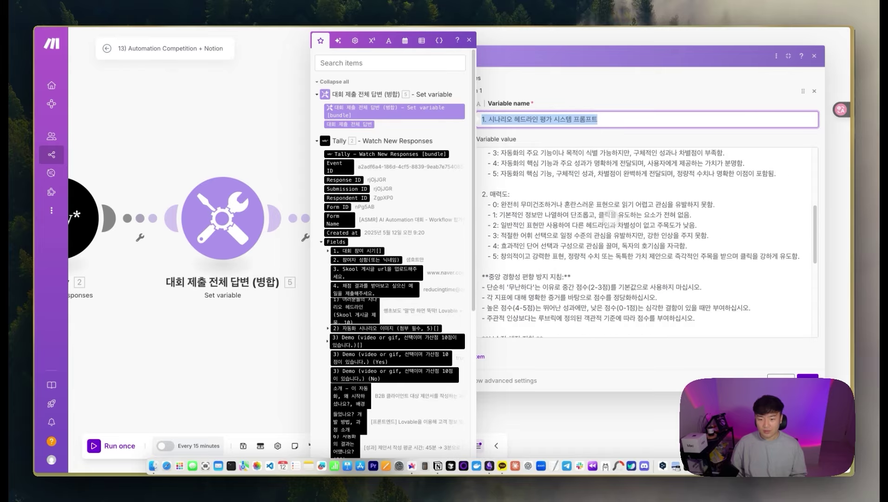
scroll(610, 214, "down", 2)
left_click(594, 142)
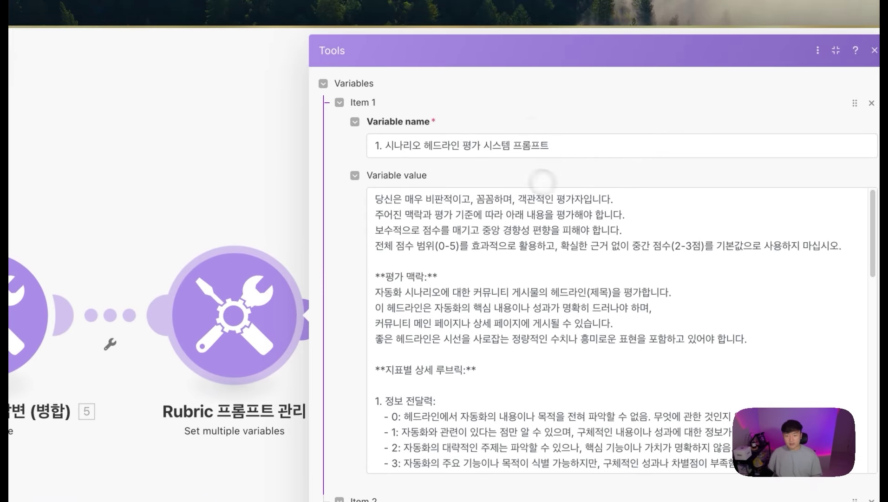
scroll(462, 162, "down", 5)
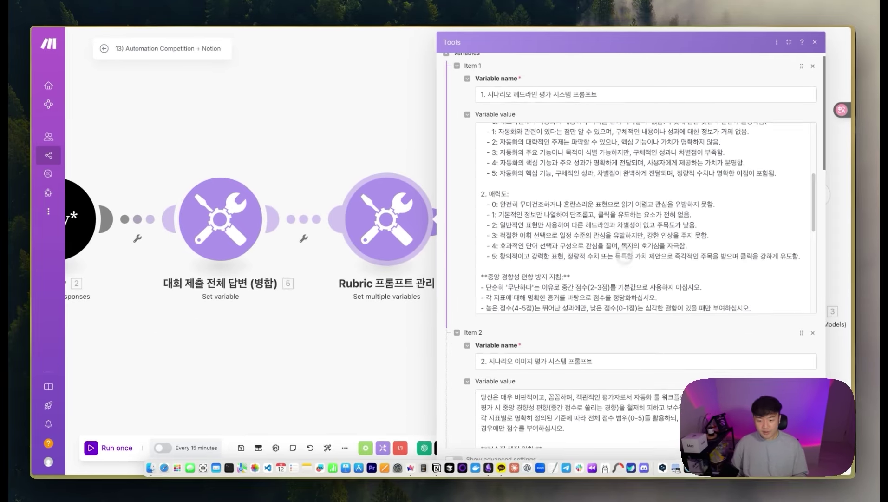
scroll(625, 256, "down", 10)
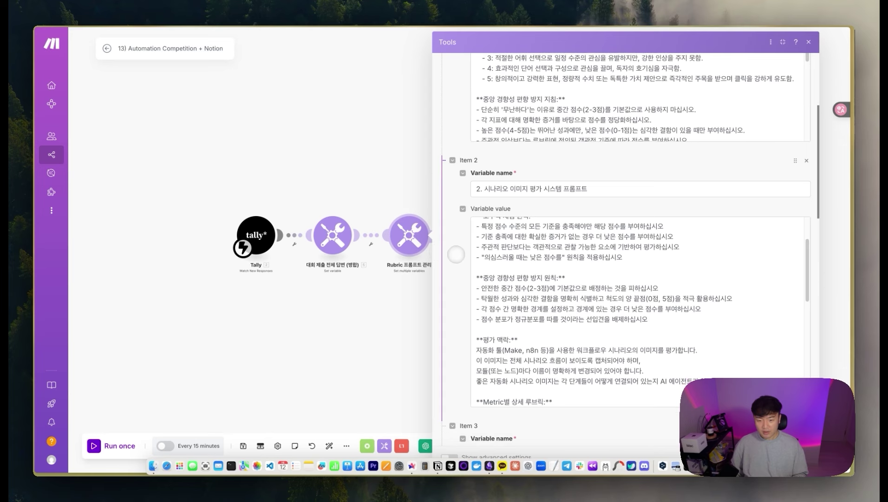
scroll(455, 254, "down", 5)
scroll(540, 265, "down", 10)
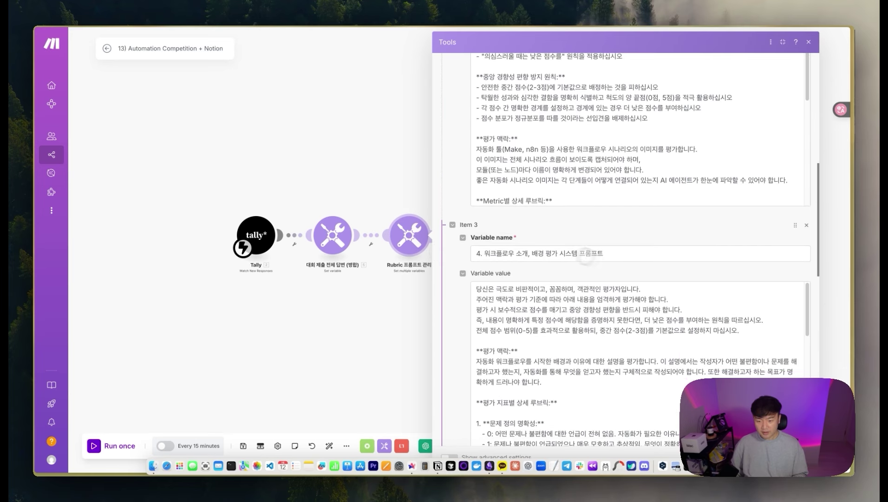
scroll(458, 297, "down", 3)
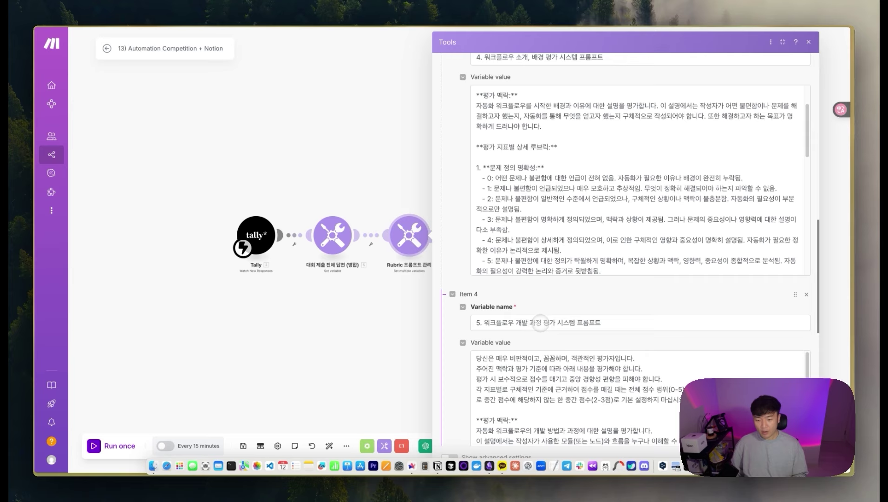
scroll(584, 319, "down", 5)
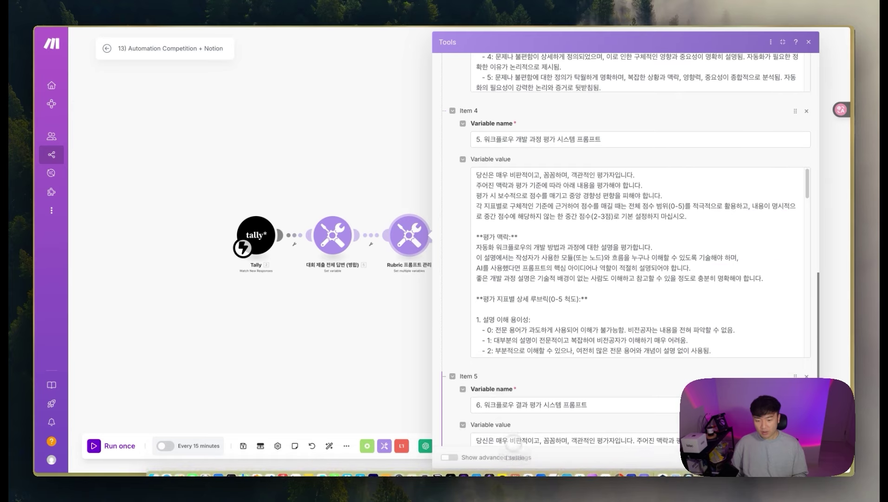
scroll(567, 404, "up", 8)
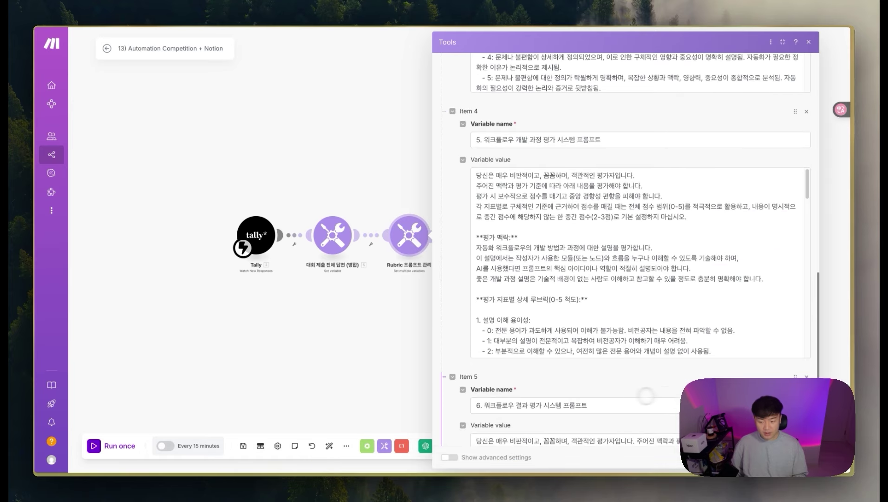
scroll(477, 371, "down", 10)
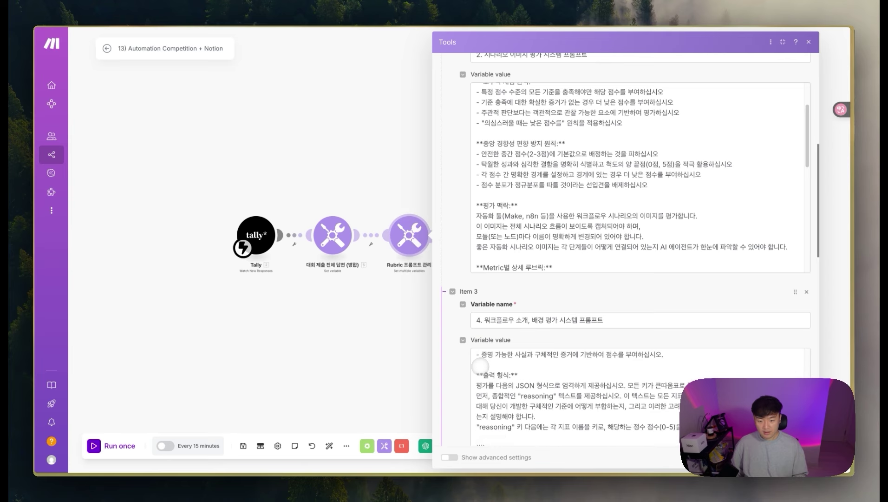
scroll(471, 366, "down", 2)
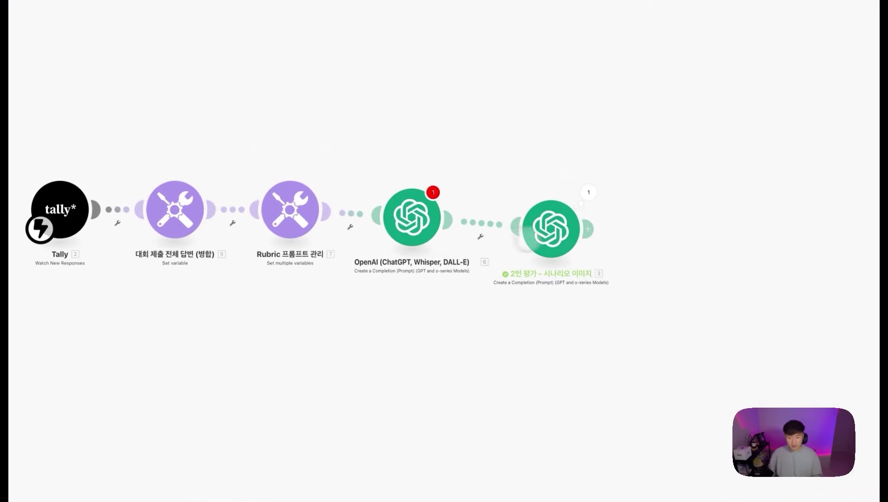
Step: Rename the first OpenAI module to '1번 평가 - 시나리오 헤드라인'
left_click_drag(551, 229, 605, 179)
right_click(419, 216)
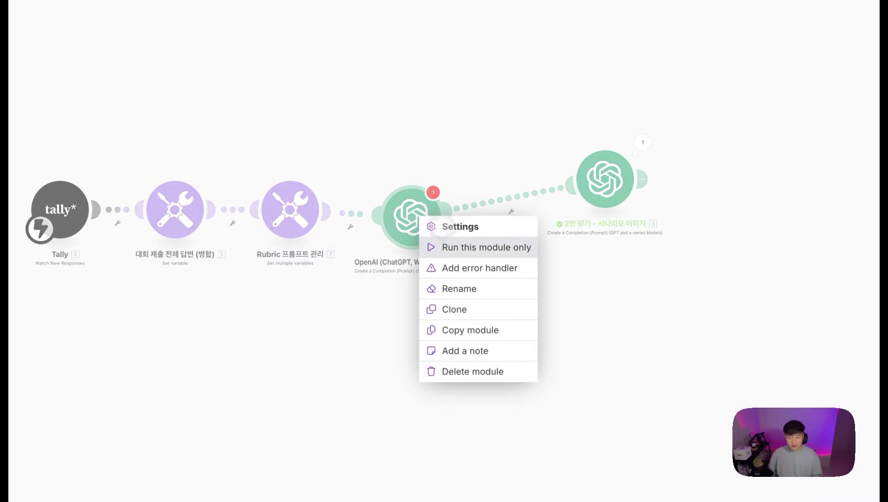
left_click(465, 288)
type("1번")
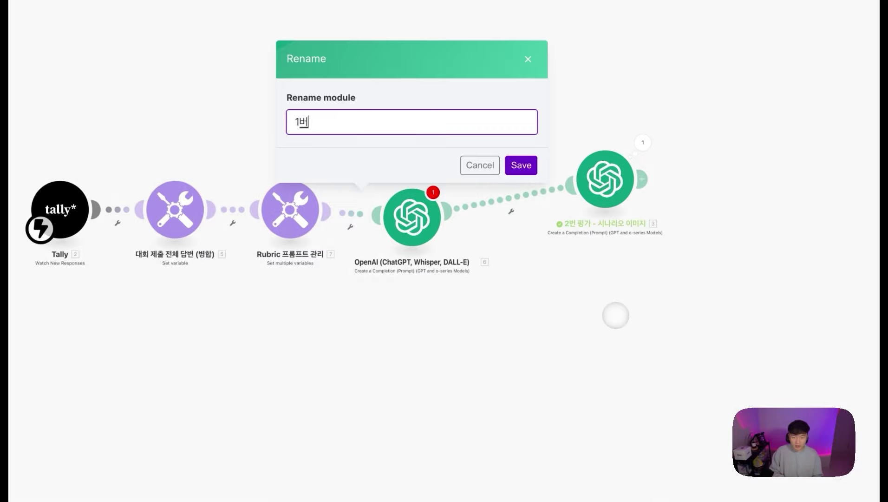
type(" 평가 - 시나리오 히")
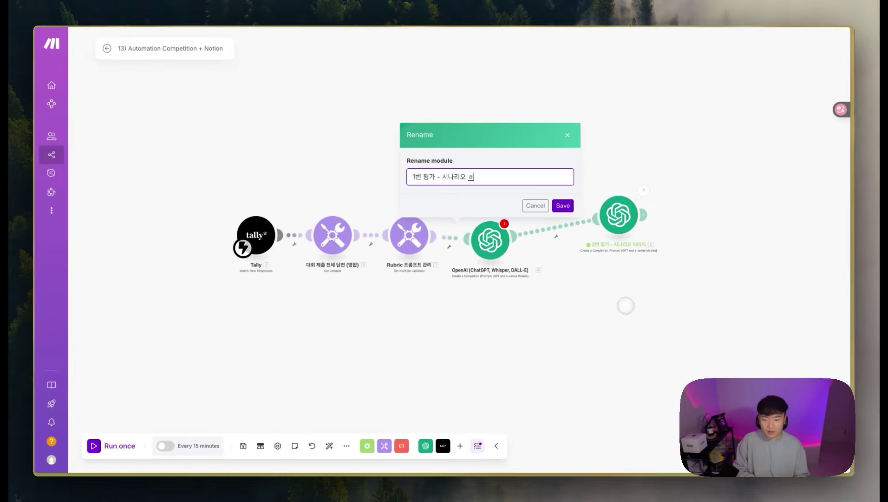
key("Return")
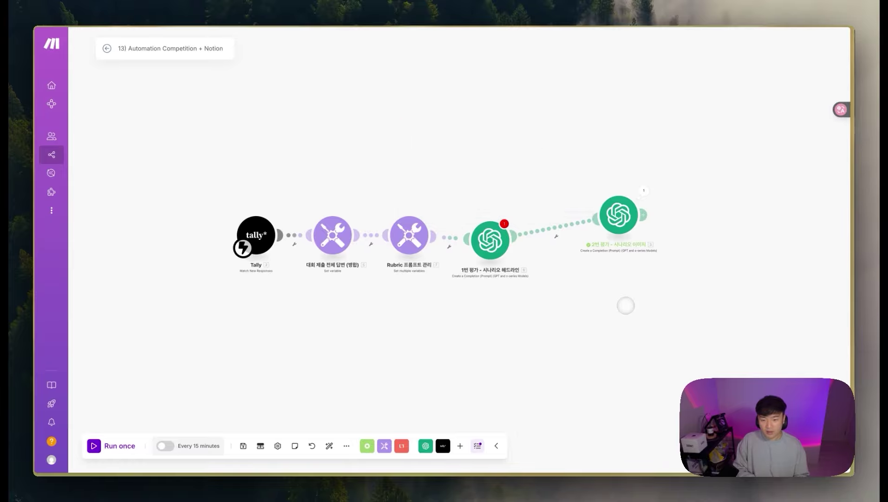
Step: Map the '1. 시나리오 헤드라인 평가 시스템 프롬프트' variable into its system message
left_click(490, 241)
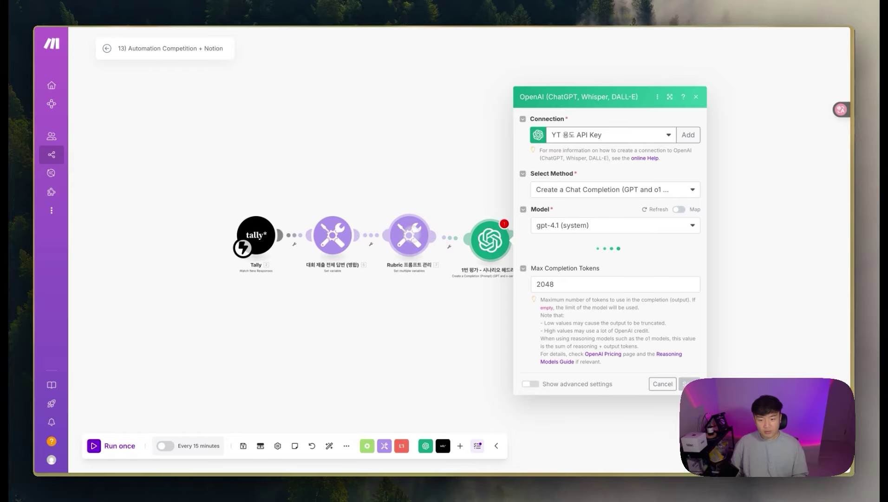
left_click(604, 269)
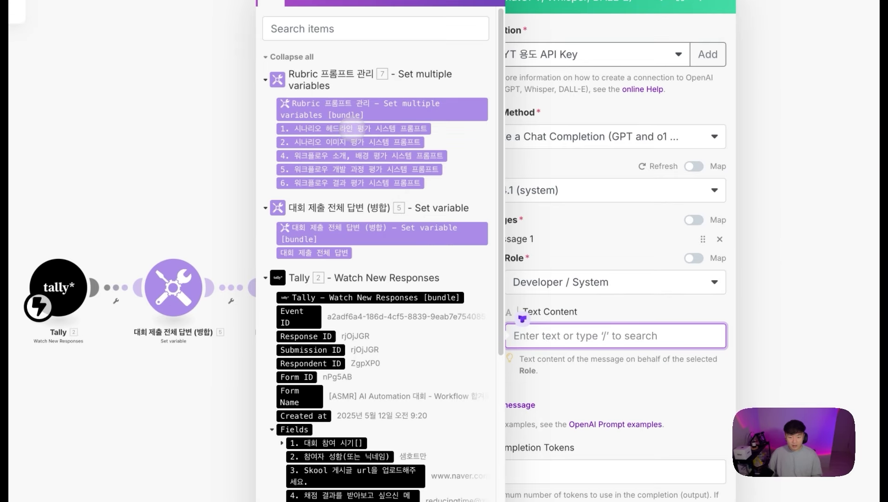
left_click_drag(522, 320, 530, 335)
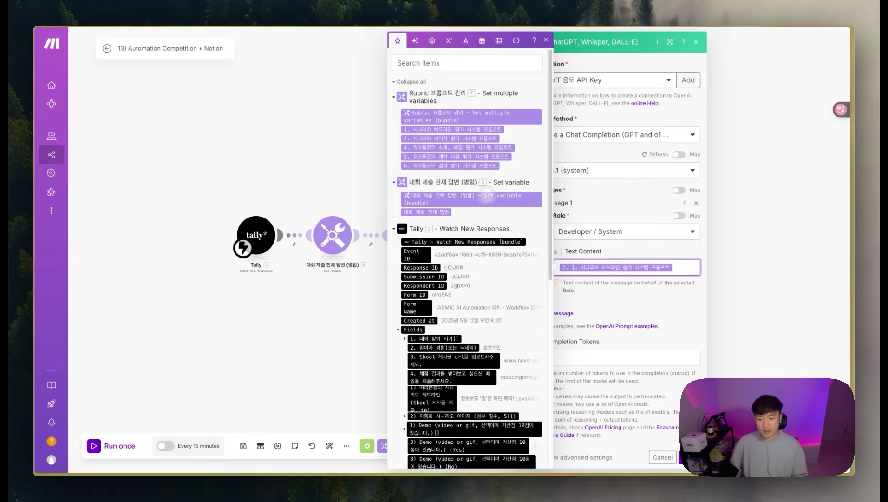
Step: Add a second message with the User role to the 1번 평가 prompt and start its text
left_click(623, 298)
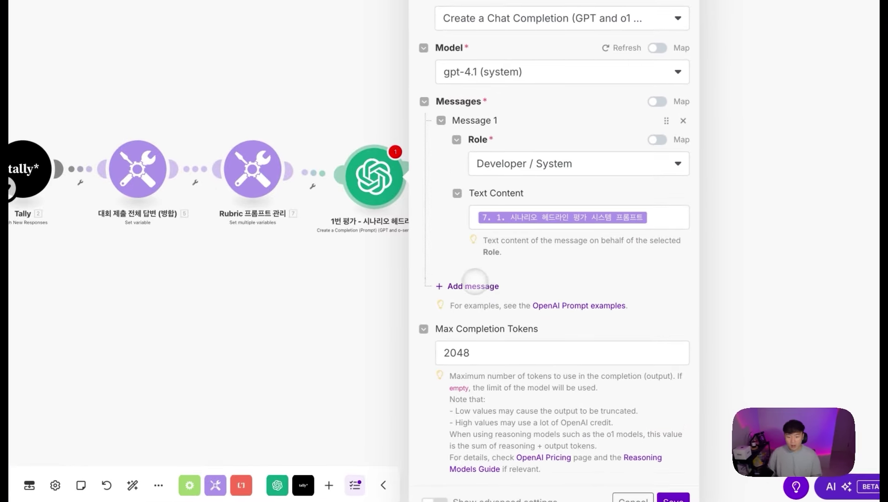
left_click(473, 286)
left_click(488, 327)
left_click(515, 349)
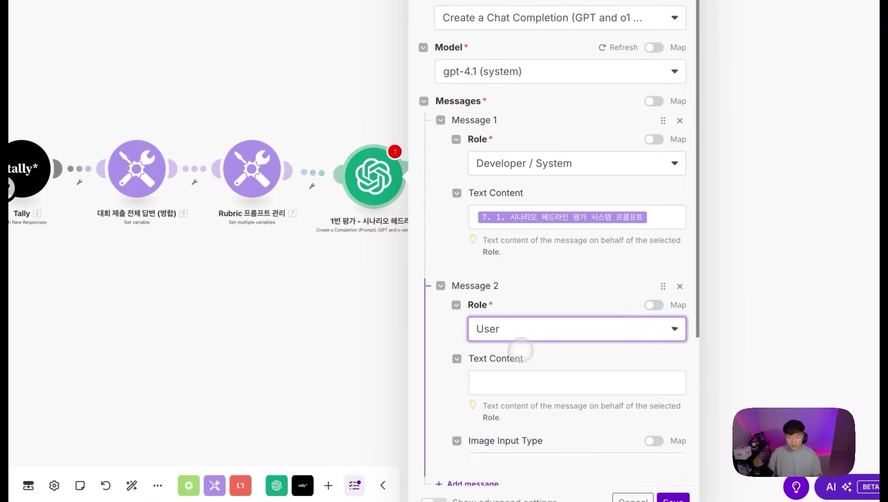
left_click(512, 379)
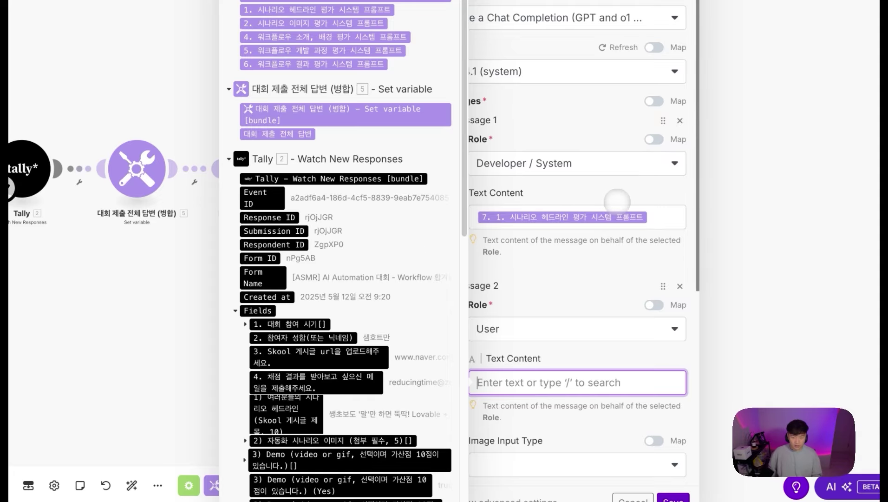
type("다의")
type("은")
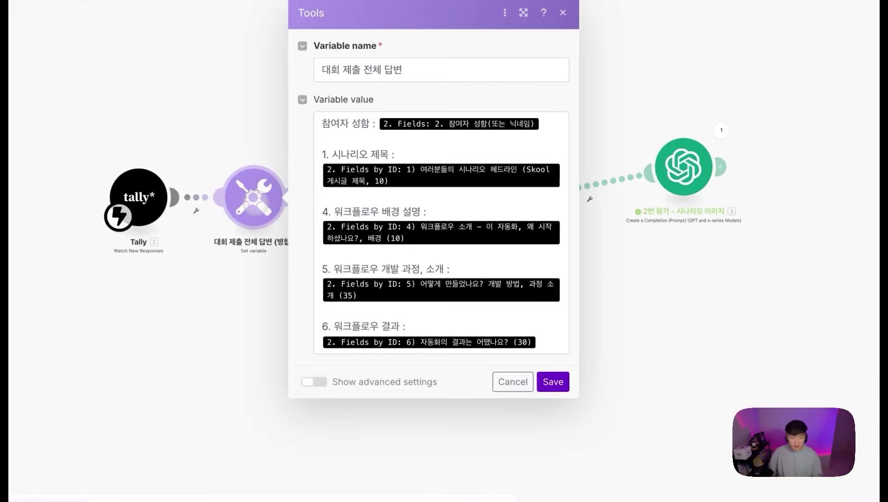
Step: Write the instruction to understand the whole submission and evaluate '1. 시나리오 제목'
left_click_drag(387, 154, 331, 155)
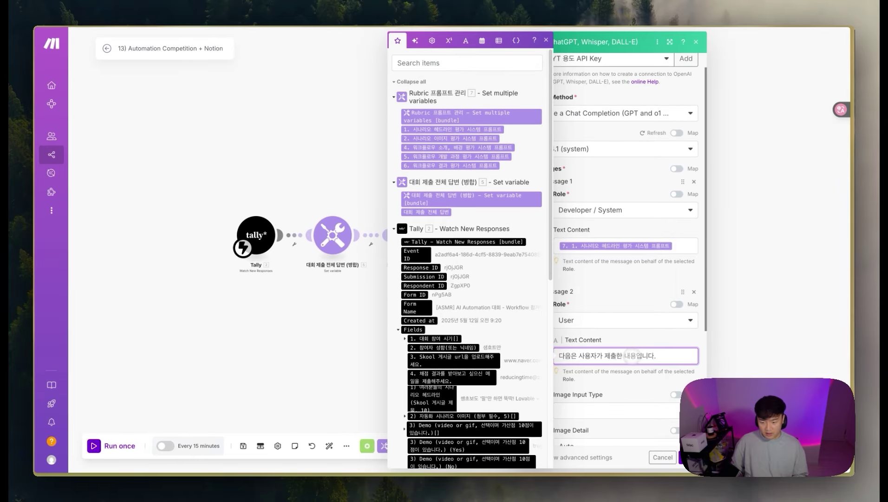
left_click_drag(626, 356, 641, 356)
type("시나리옹")
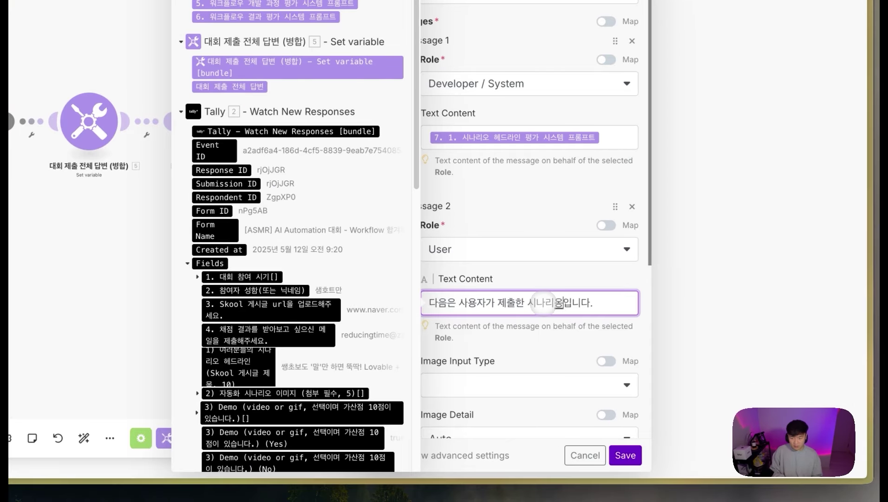
key("BackSpace")
type("(ㅇ")
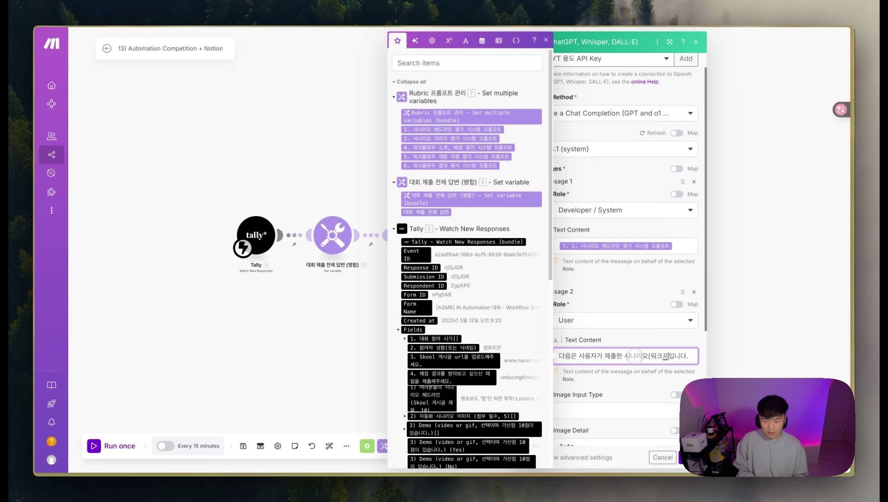
type("ㄹ롤")
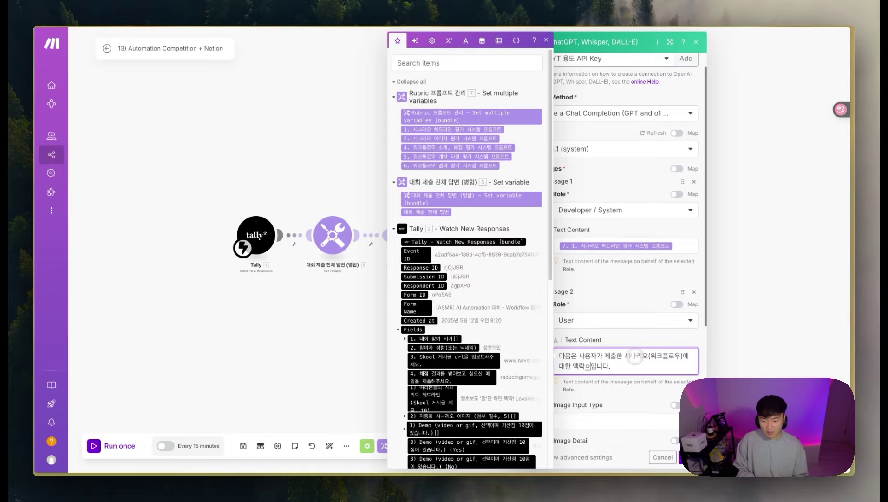
key("BackSpace")
left_click(628, 366)
type("아")
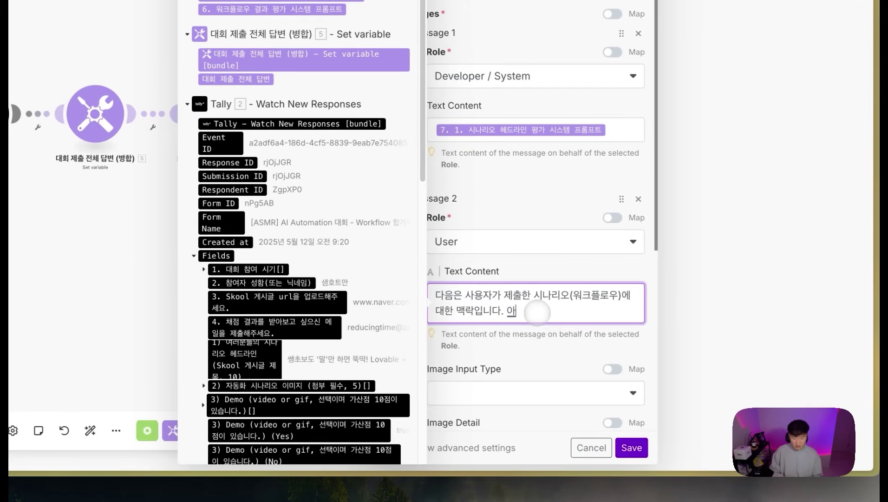
type("ㄴ체")
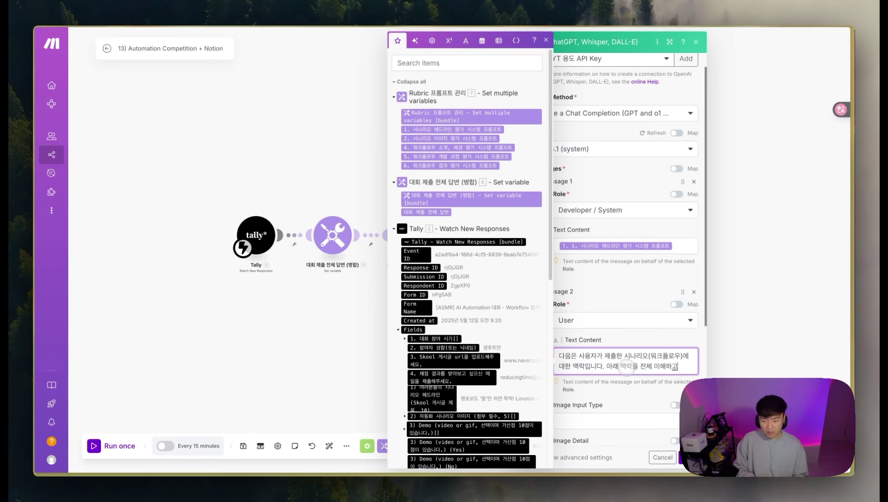
type(" 이해하고, '1. 시나리오 제목'에 집중적으로 평가를 수행합니다.")
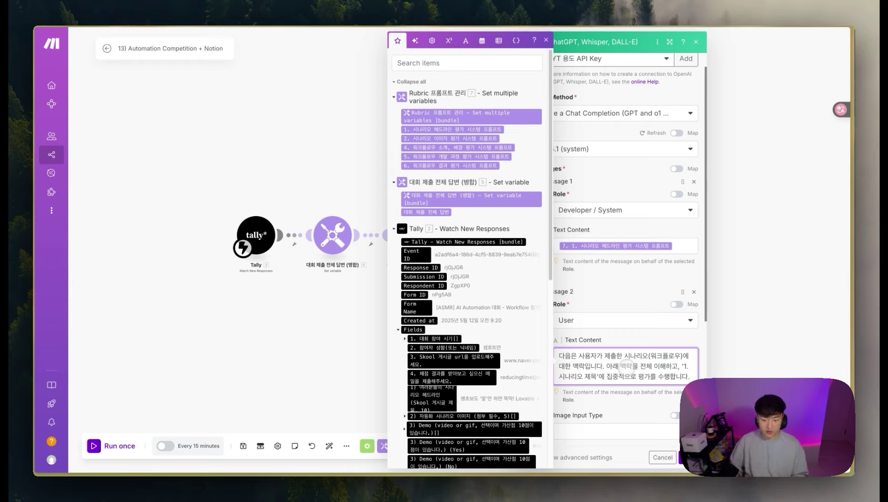
Step: Add a '전체 맥락 :' line mapped to the 5. 대회 제출 전체 답변 variable
key("Return")
key("Return")
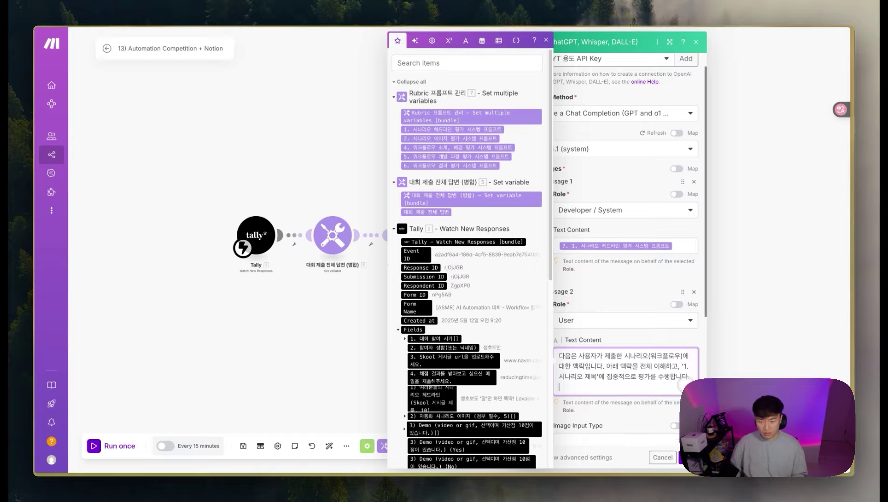
type("ㅈㅓㄴㅊ전체 맥락 :")
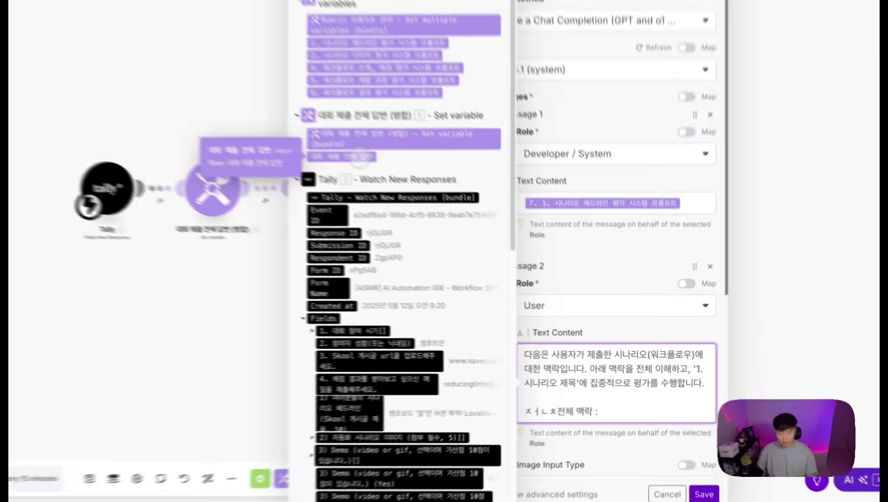
left_click(436, 213)
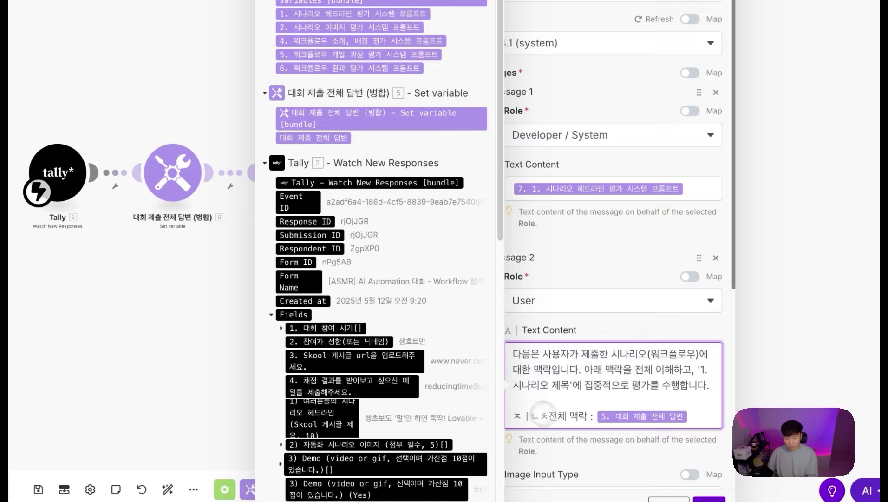
left_click_drag(543, 413, 507, 415)
key("BackSpace")
left_click(652, 231)
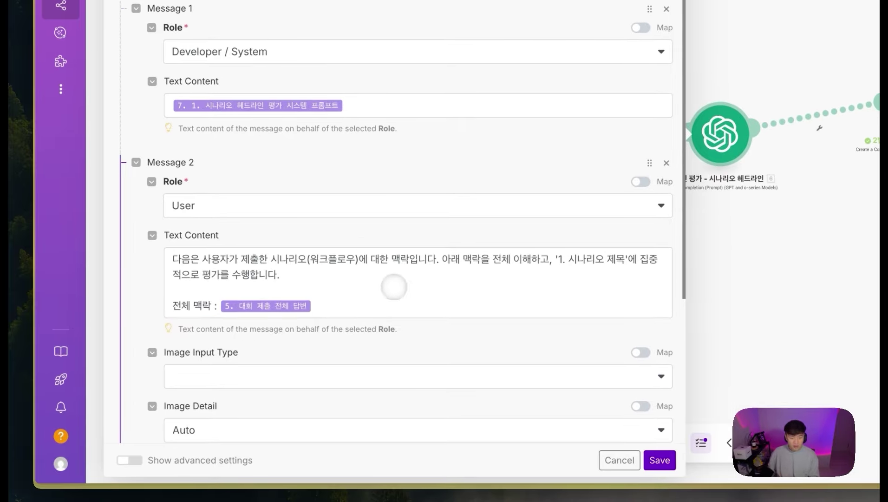
Step: Change Max Completion Tokens from 2048 to 0
left_click(394, 287)
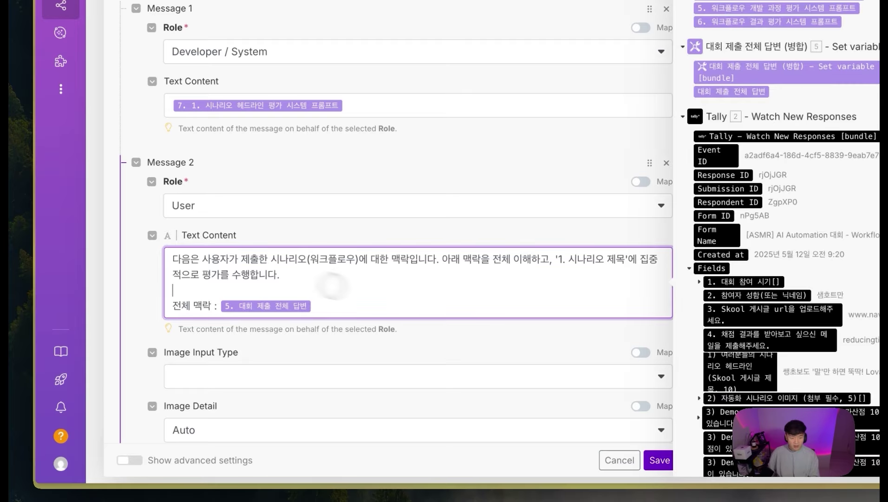
scroll(302, 278, "down", 3)
scroll(288, 335, "down", 3)
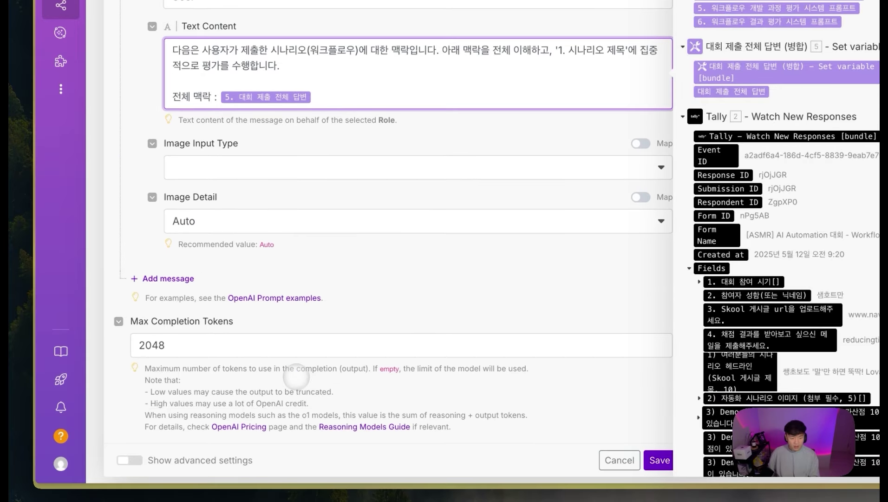
left_click_drag(204, 346, 108, 348)
left_click(282, 316)
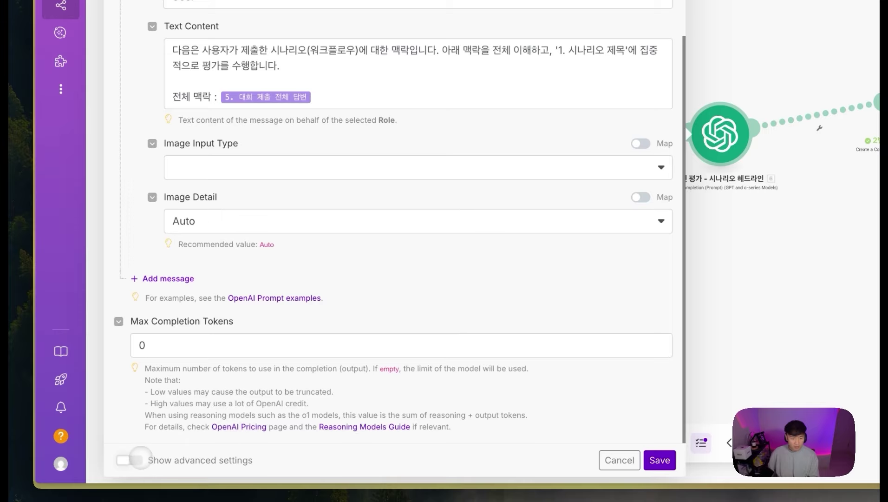
Step: In advanced settings, set Response Format to JSON Object and Parse JSON Response to Yes
left_click(140, 459)
scroll(357, 337, "down", 4)
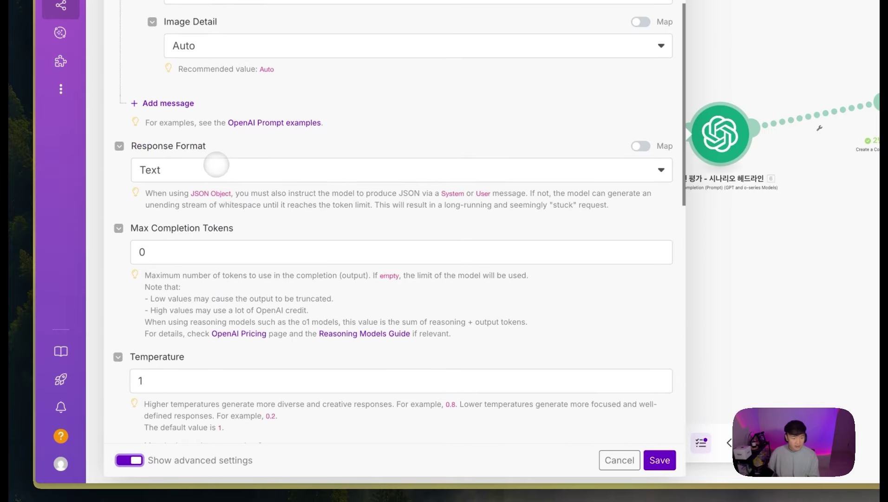
left_click(216, 164)
left_click(178, 236)
left_click(137, 248)
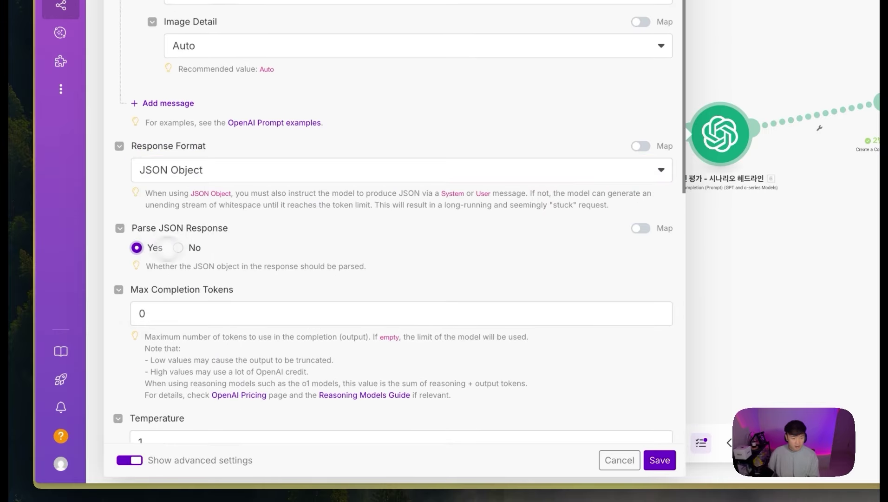
Step: Leave Top P at 1 and save the 1번 평가 module settings
scroll(244, 227, "down", 14)
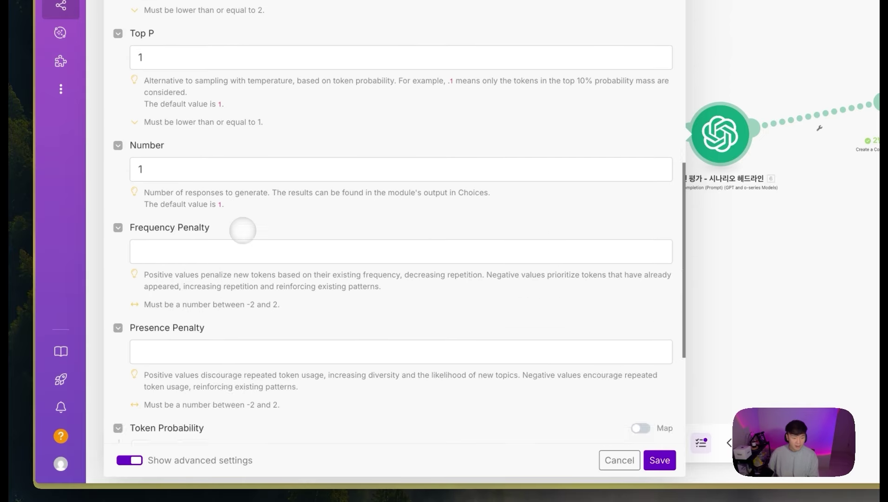
scroll(243, 231, "up", 5)
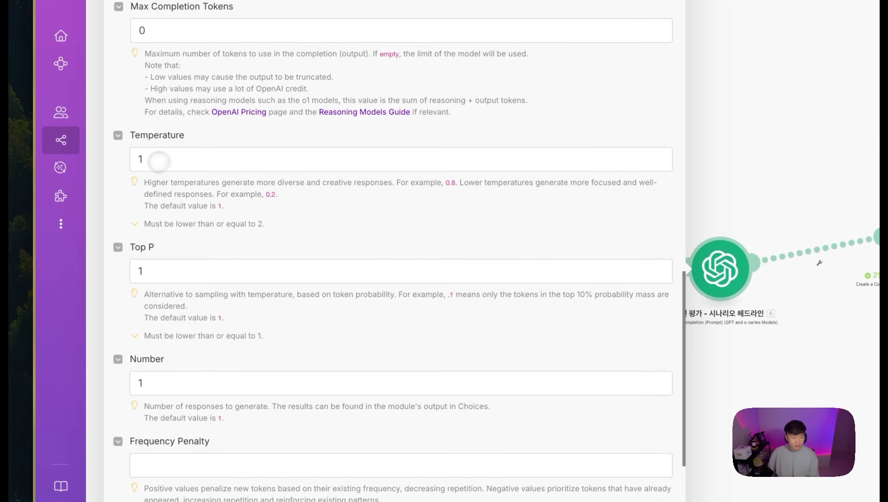
left_click_drag(159, 162, 112, 158)
left_click_drag(170, 274, 132, 271)
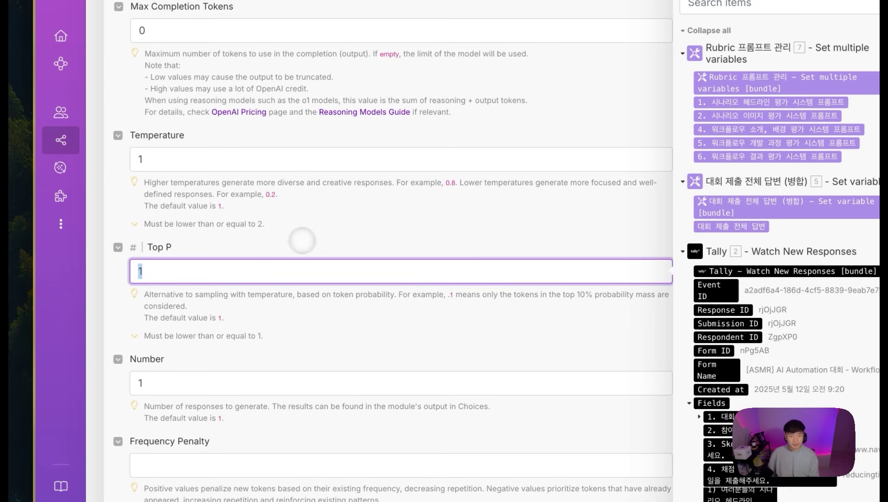
left_click(241, 204)
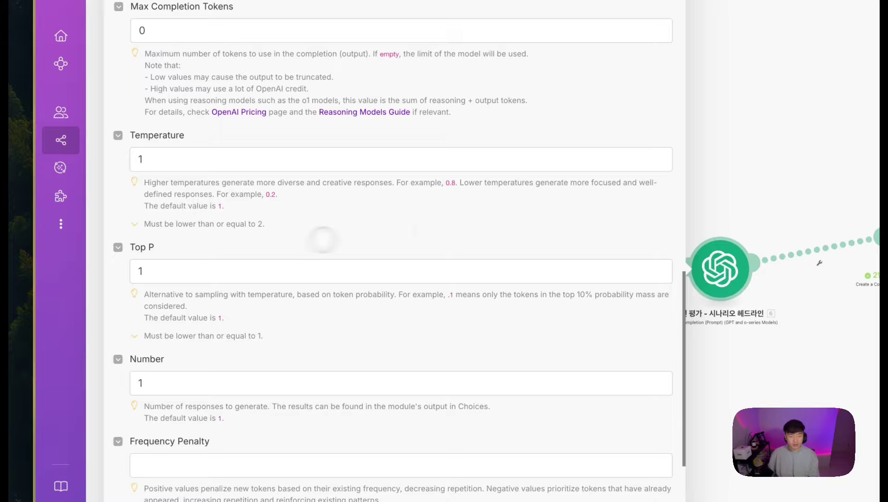
left_click(398, 453)
Step: Spread the 1번 평가 and 2번 평가 modules apart on the canvas
left_click_drag(376, 297, 523, 321)
left_click_drag(606, 152, 657, 143)
left_click_drag(703, 187, 725, 199)
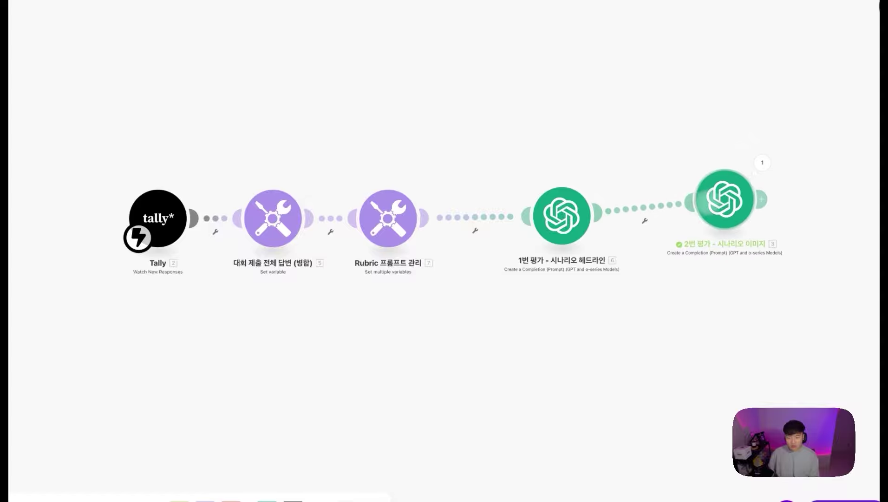
scroll(465, 167, "left", 5)
Step: Insert a Parse JSON module on the link before 1번 평가
scroll(423, 214, "right", 6)
right_click(412, 268)
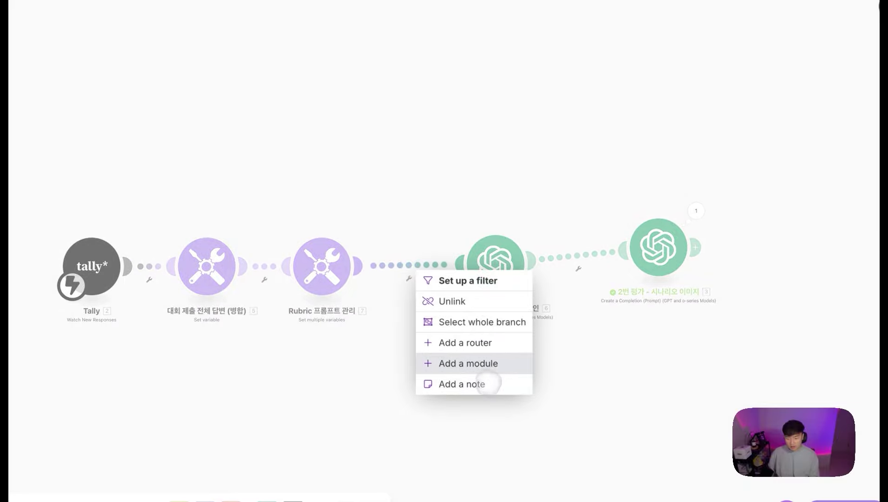
left_click(482, 364)
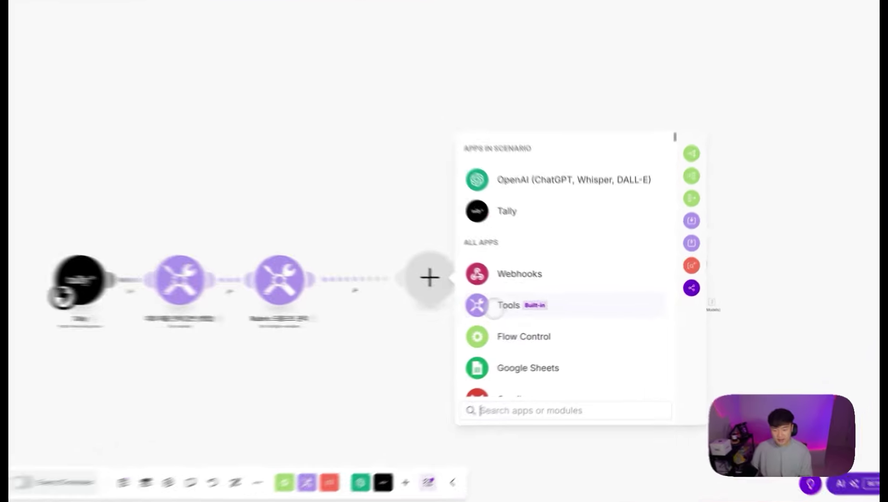
left_click(540, 309)
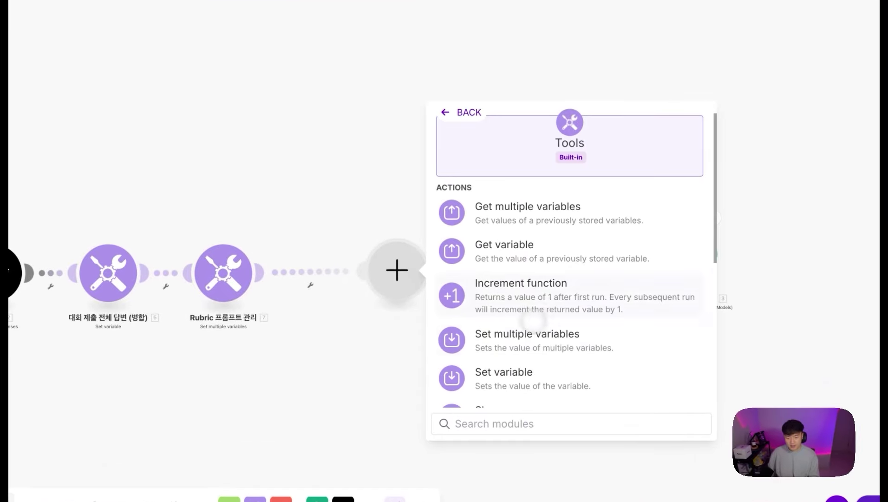
left_click(445, 116)
type("parse json")
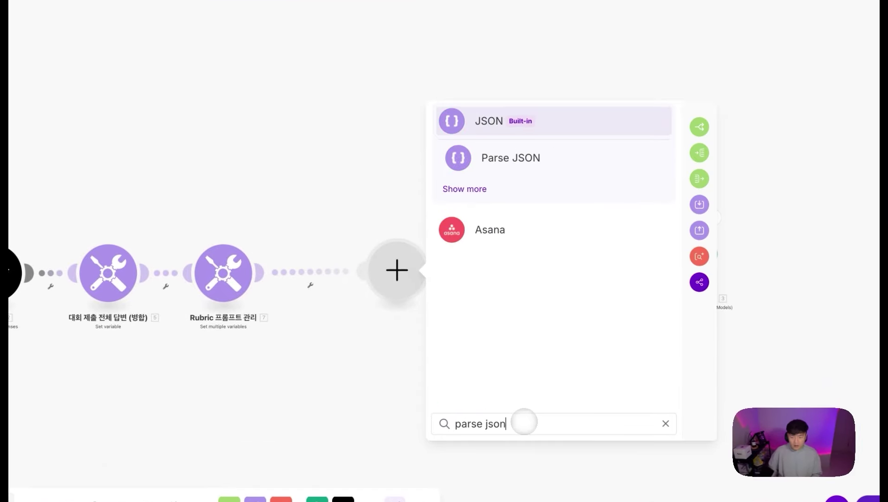
left_click(519, 157)
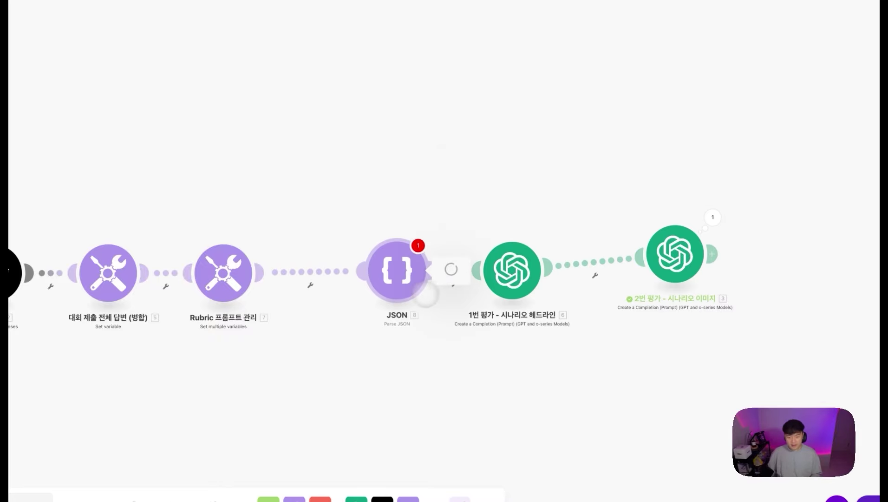
Step: Paste a JSON string holding five paramSets and save the module
left_click(488, 322)
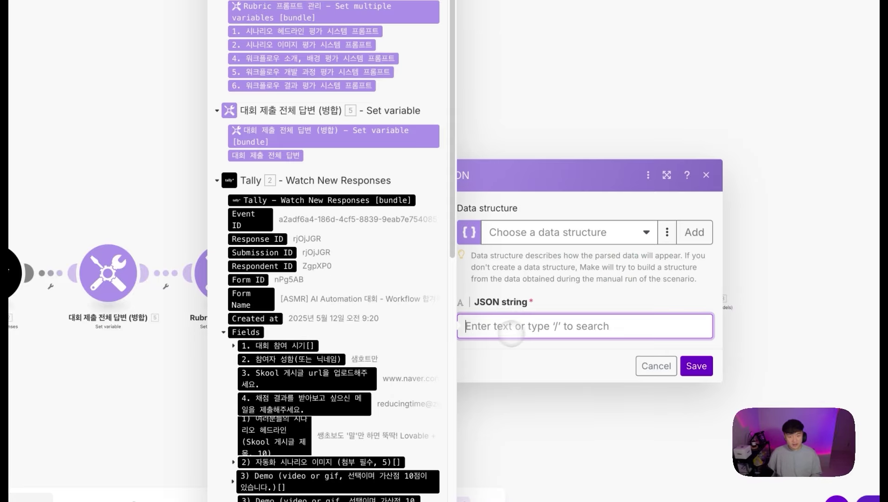
type("{")
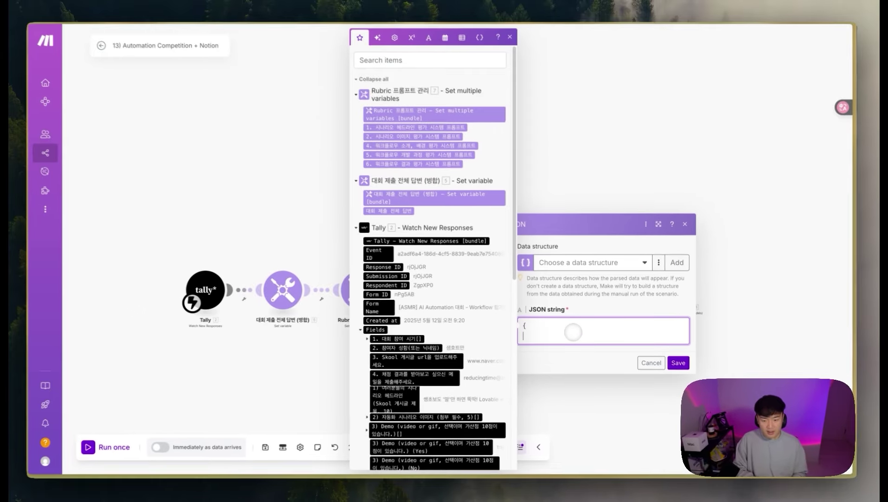
key("Return")
key("Return")
key("Return")
type("}")
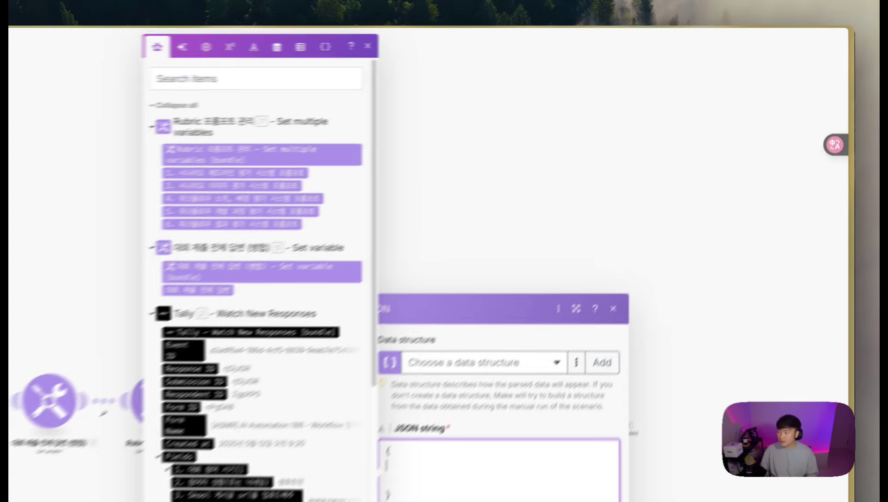
type("{   \"paramSets\": [     { \"label\":\"결정론적\",      \"temperature\": 0.0, \"top_p\": 1.0 },     { \"label\":\"보수적 정확성\",  \"temperature\": 0.2, \"top_p\": 0.5 },     { \"label\":\"균형형 기본값\",  \"temperature\": 0.5, \"top_p\": 0.9 },     { \"label\":\"창의적 다양성\",  \"temperature\": 1.0, \"top_p\": 1.0 },     { \"label\":\"간결 집중\",      \"temperature\": 0.3, \"top_p\": 0.8 }   ] }")
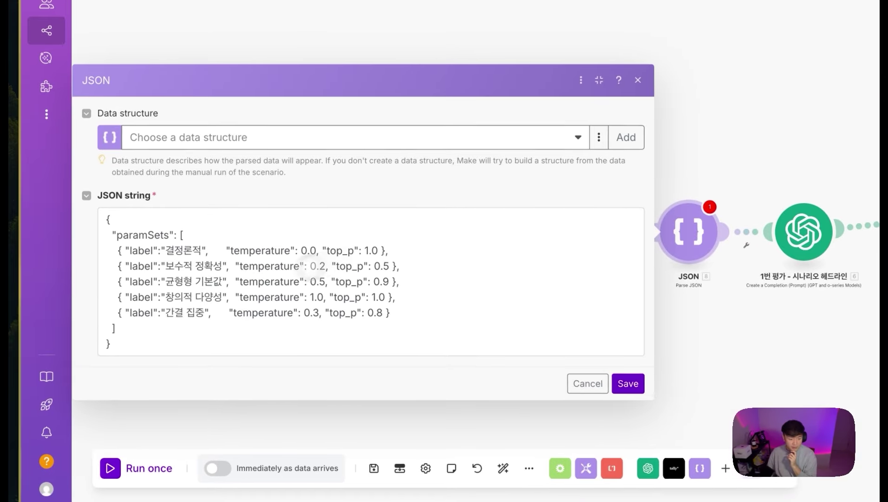
left_click_drag(176, 343, 106, 218)
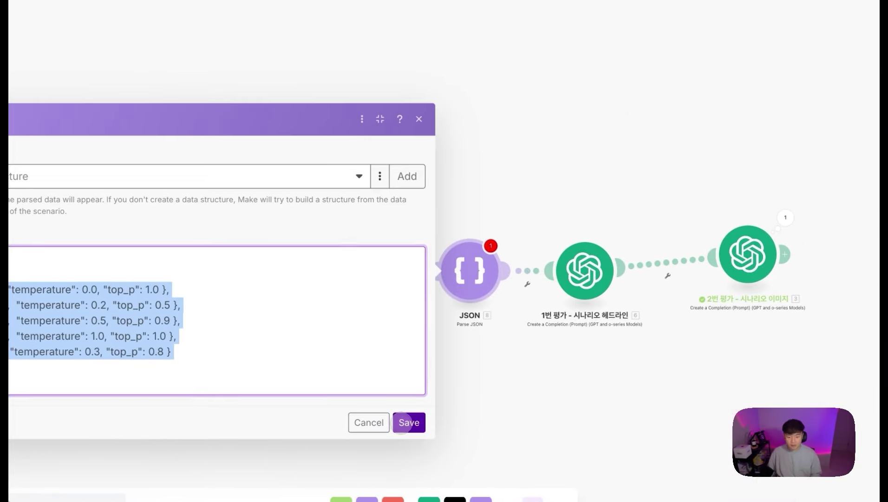
left_click(402, 425)
Step: Run only the JSON module, inspect its five parameter sets, then add an empty step after it
right_click(473, 272)
left_click(540, 300)
scroll(562, 359, "up", 3)
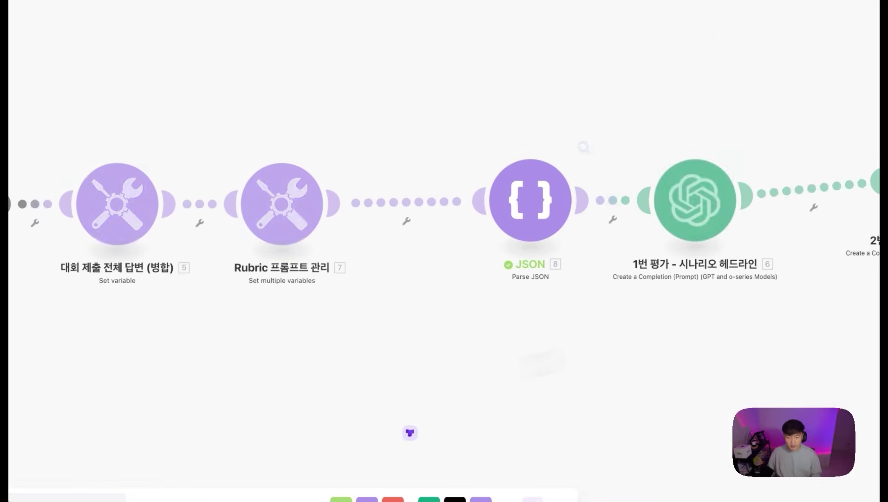
left_click(584, 146)
left_click(434, 355)
left_click(443, 337)
left_click(445, 374)
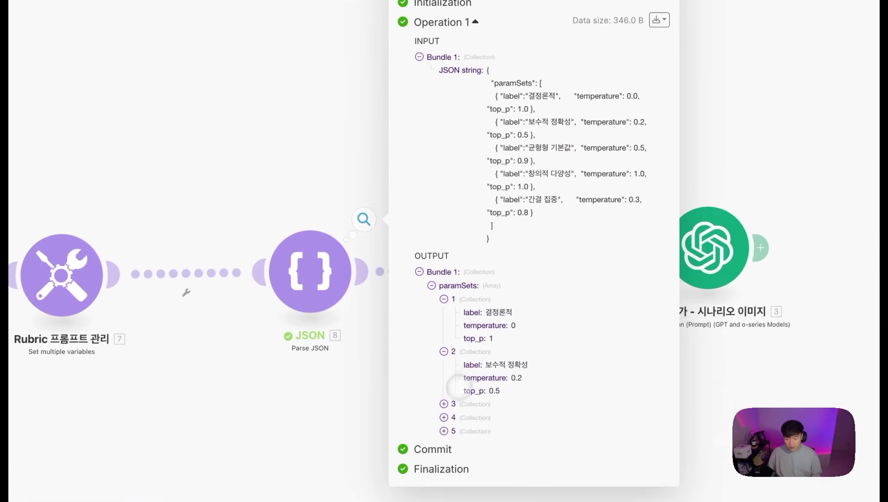
left_click(444, 403)
left_click(455, 435)
left_click(464, 488)
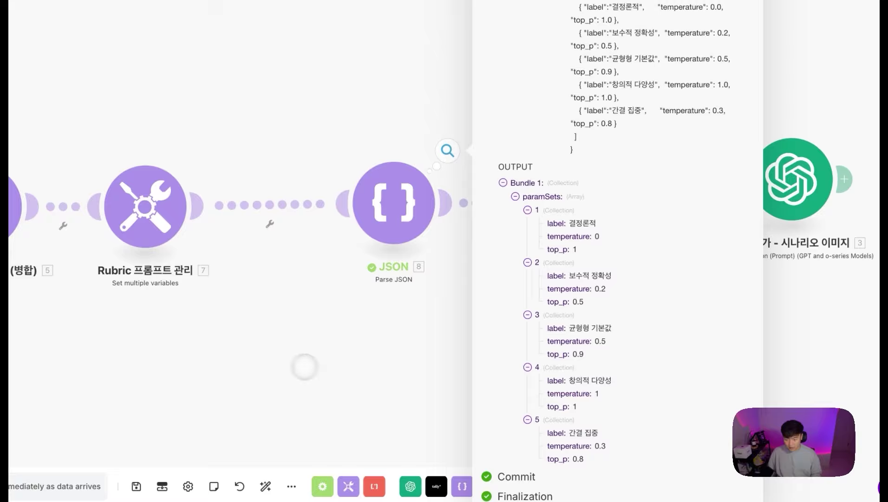
left_click(305, 367)
right_click(343, 193)
left_click(402, 282)
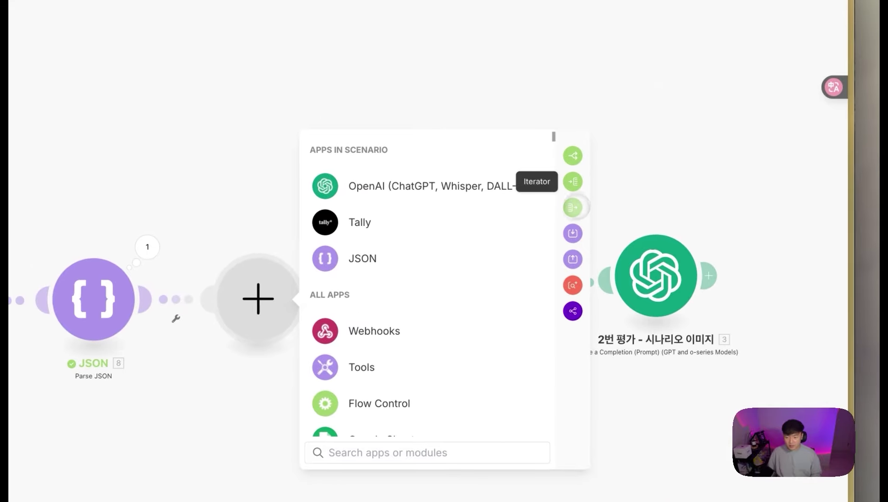
Step: Place a Flow Control Repeater with initial value 1 after Parse JSON, then reopen the JSON output
type("ㄱㅅㄷ")
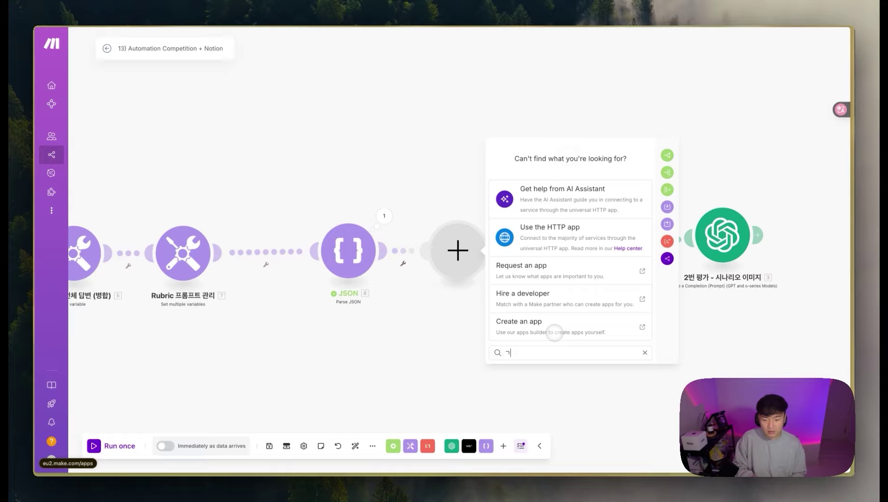
key("BackSpace")
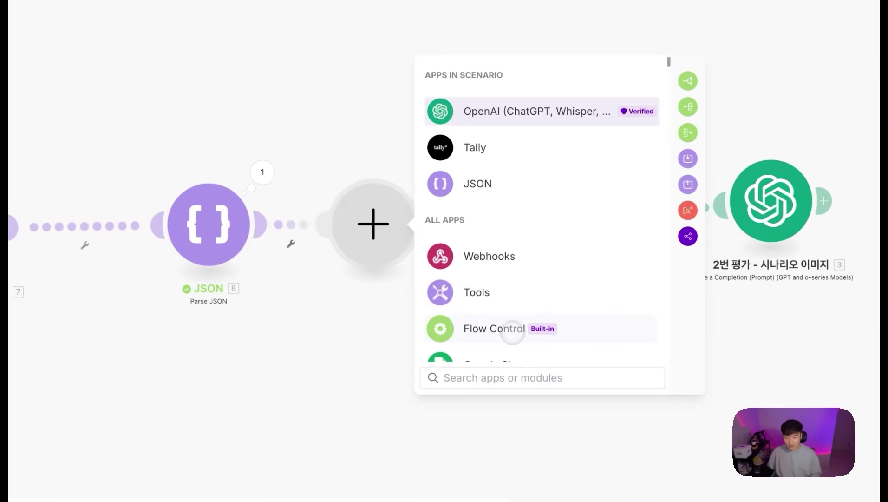
left_click(512, 333)
left_click(478, 188)
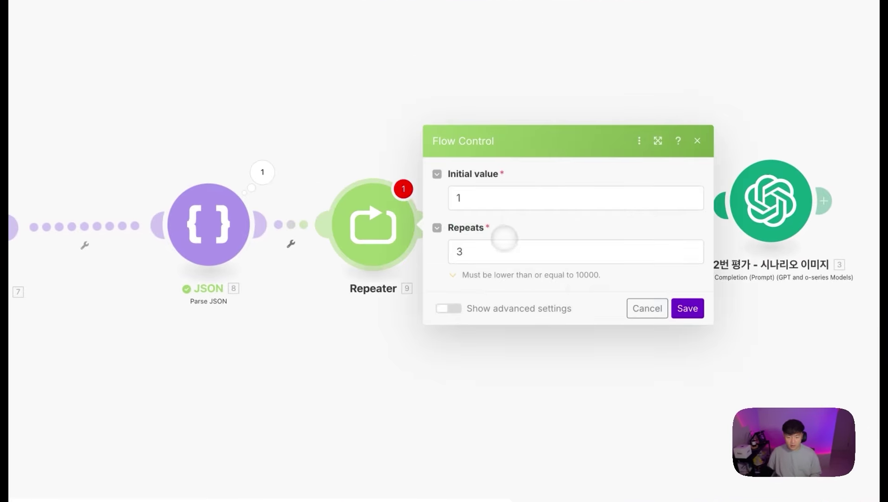
left_click(484, 258)
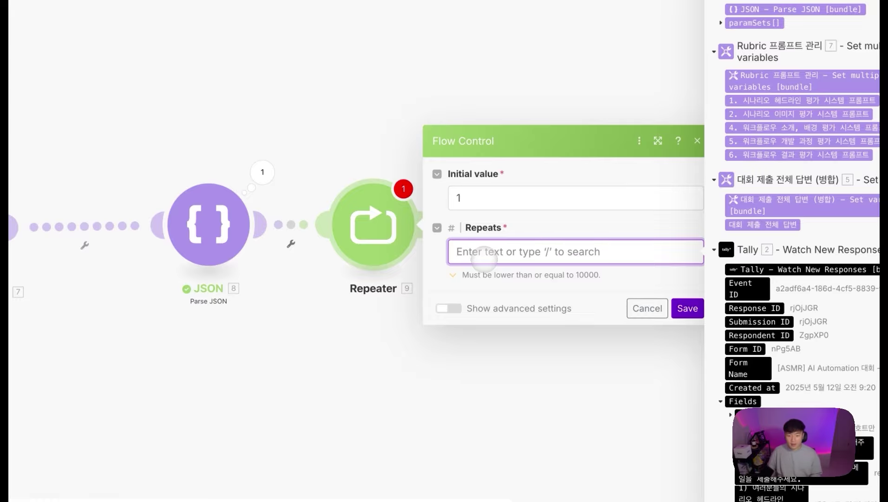
left_click(264, 173)
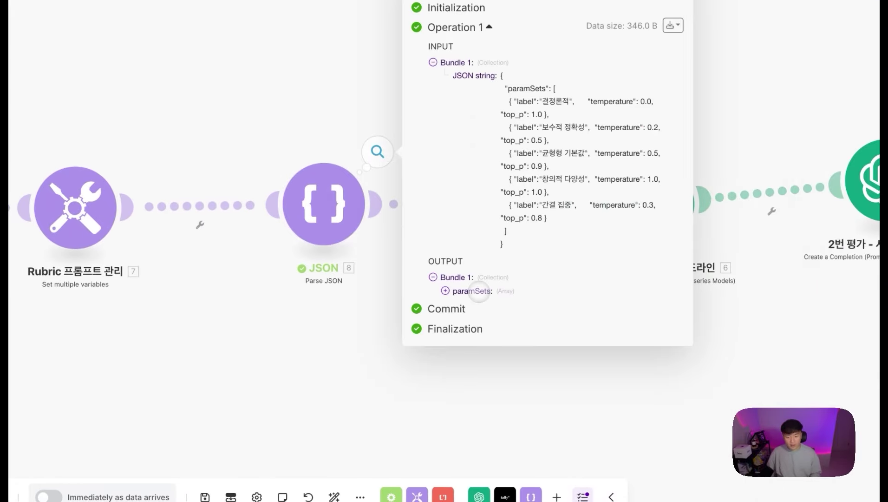
left_click(479, 291)
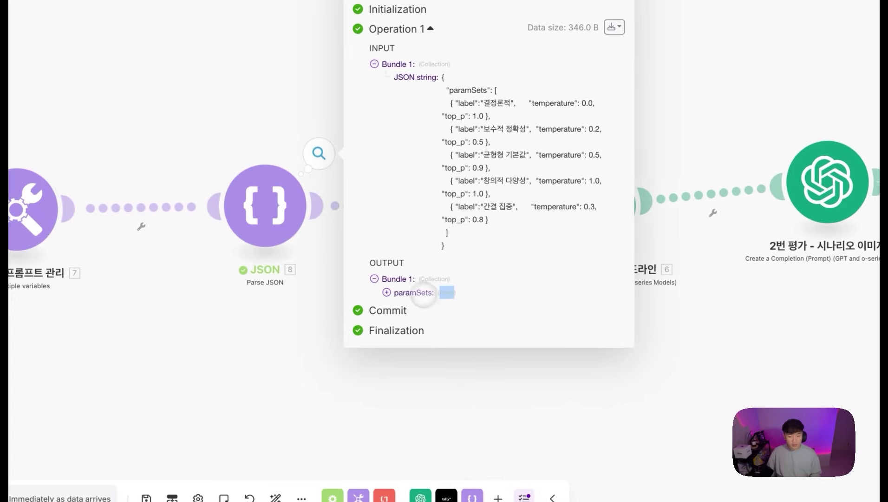
Step: Expand paramSets and its first three parameter sets in the JSON output
left_click(485, 293)
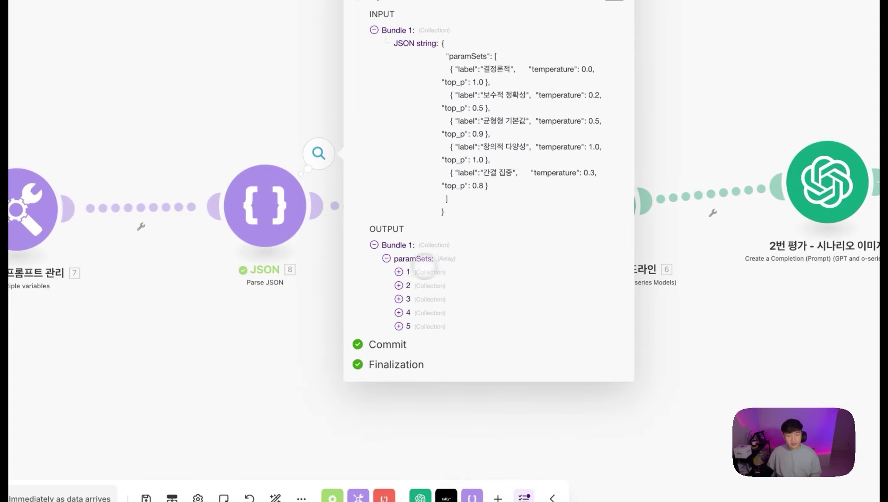
left_click(409, 271)
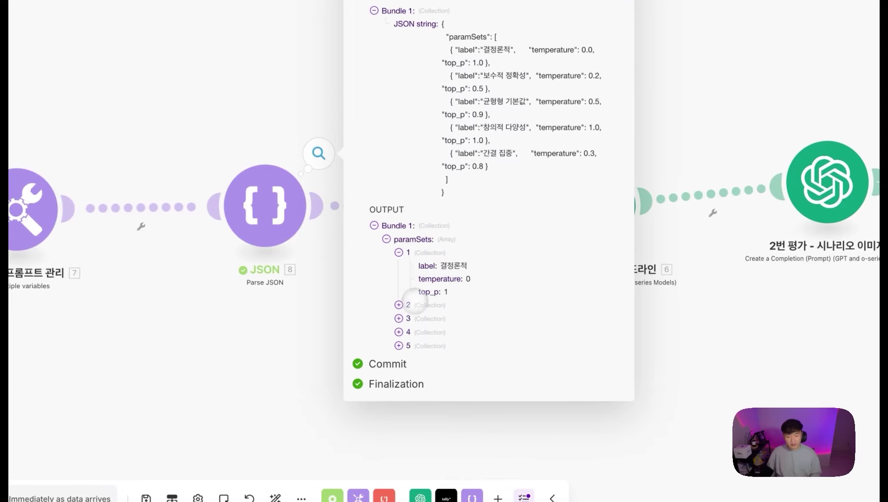
left_click(409, 301)
left_click(409, 337)
left_click(292, 364)
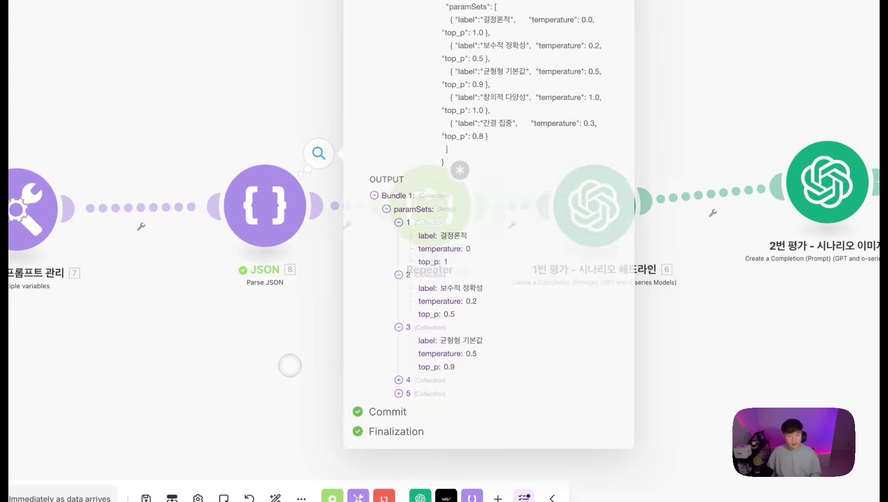
Step: Edit the Repeater's Repeats value and show the array functions
left_click(407, 233)
left_click(598, 222)
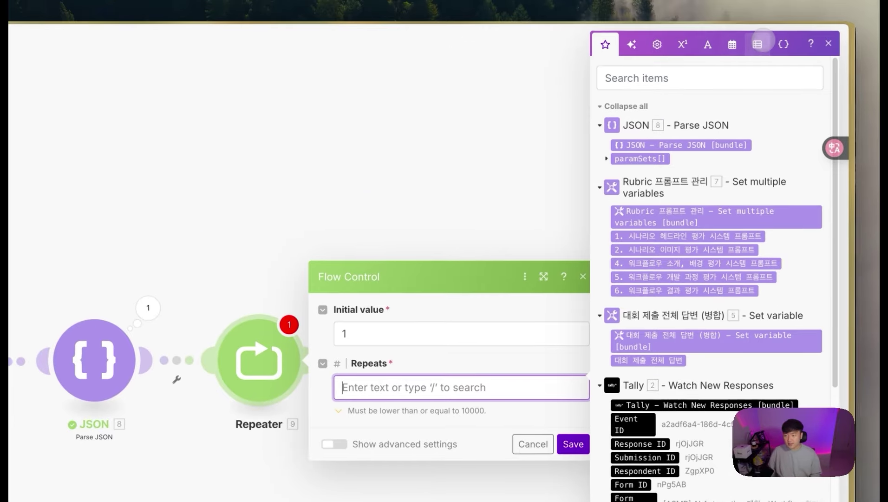
left_click(756, 42)
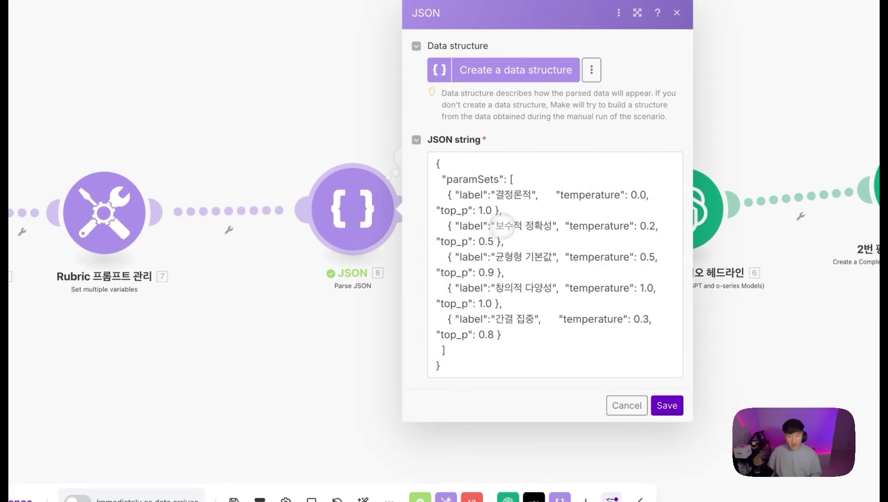
Step: Rename the JSON module to '평가 파라미터 셋'
left_click(297, 336)
right_click(333, 215)
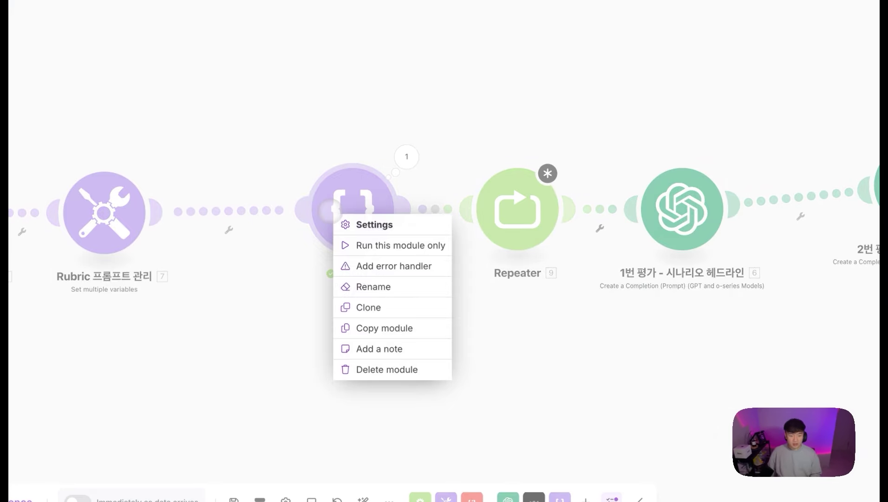
left_click(400, 287)
type("평가 파라미터 셋")
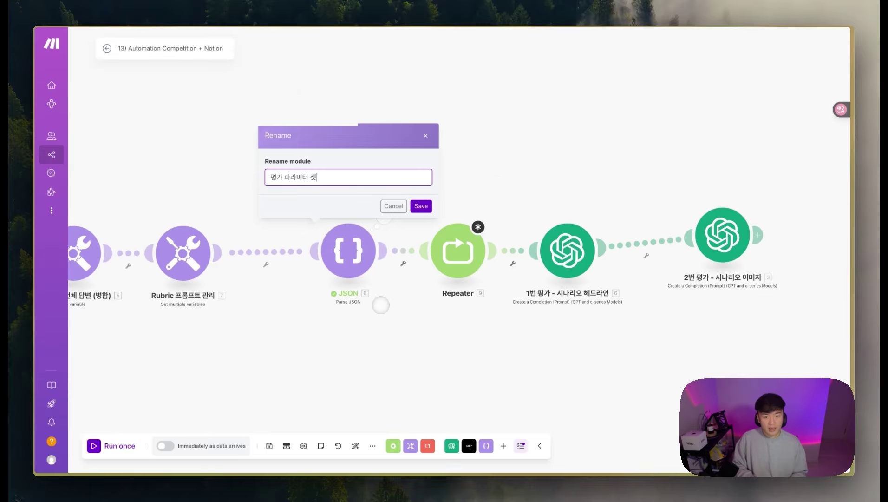
key("Return")
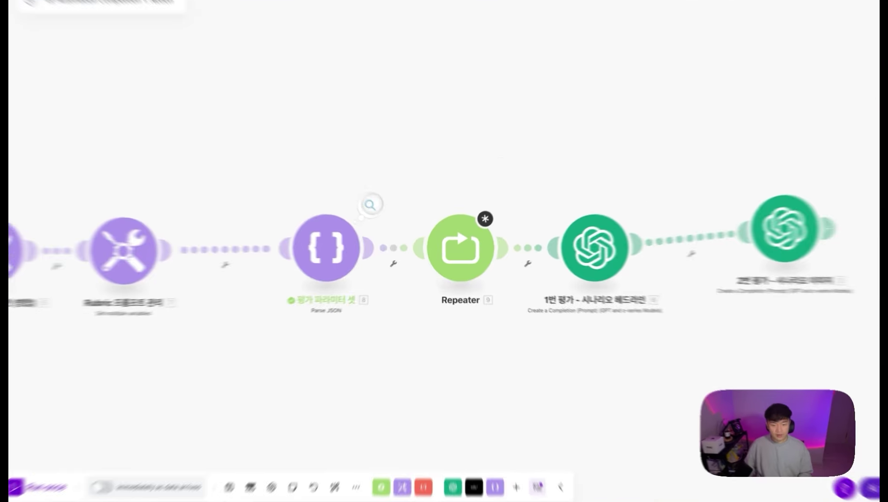
Step: Set the Repeater's Repeats to length(8. paramSets[]) and save it
left_click(384, 217)
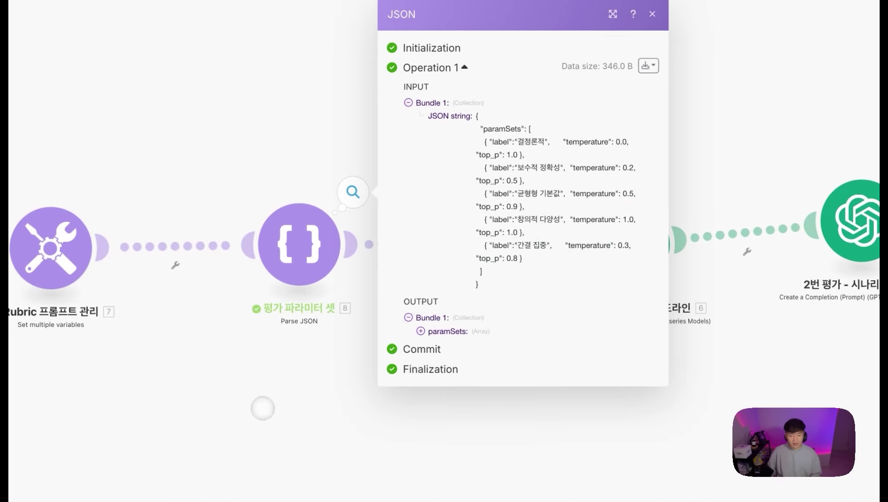
left_click(262, 408)
left_click(459, 220)
left_click(585, 260)
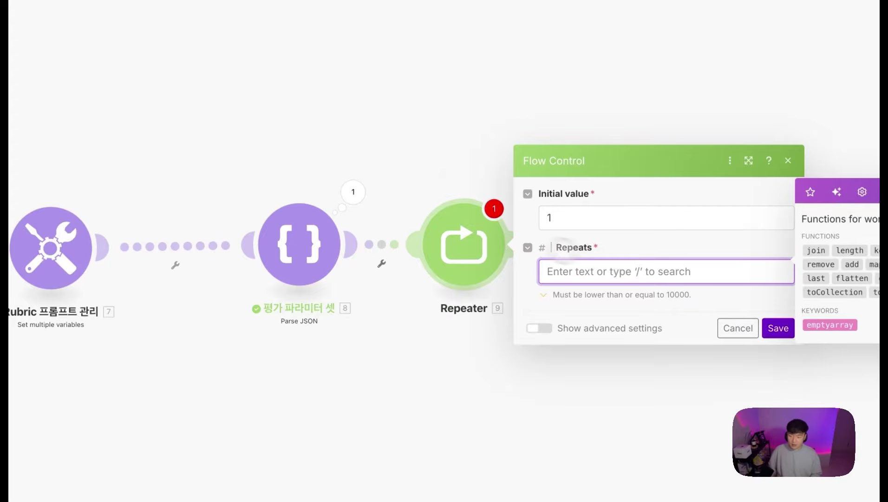
left_click(850, 250)
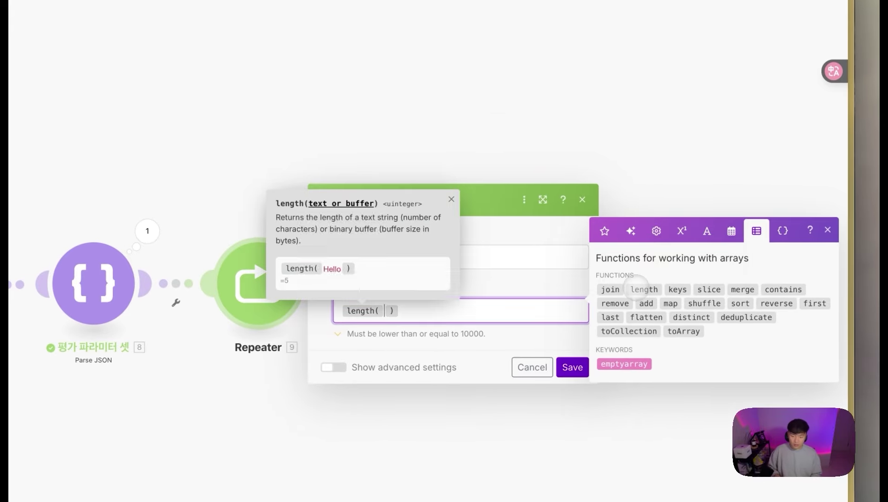
left_click(604, 230)
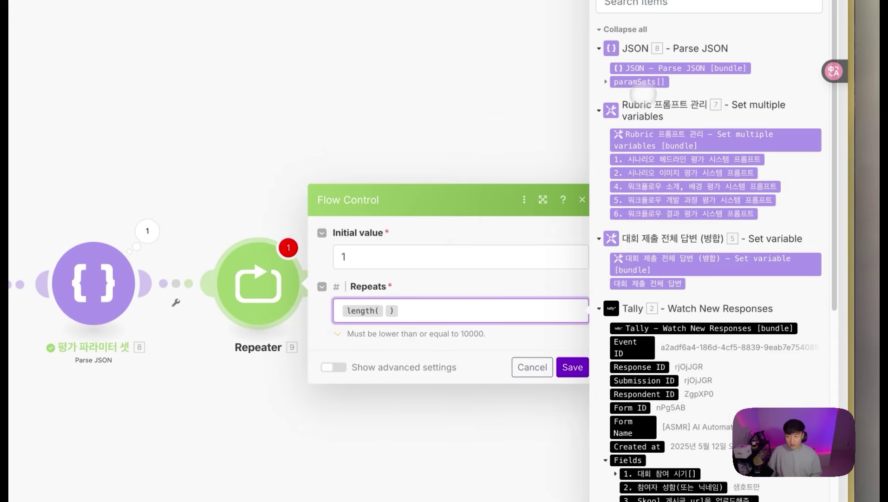
left_click(606, 82)
left_click(639, 82)
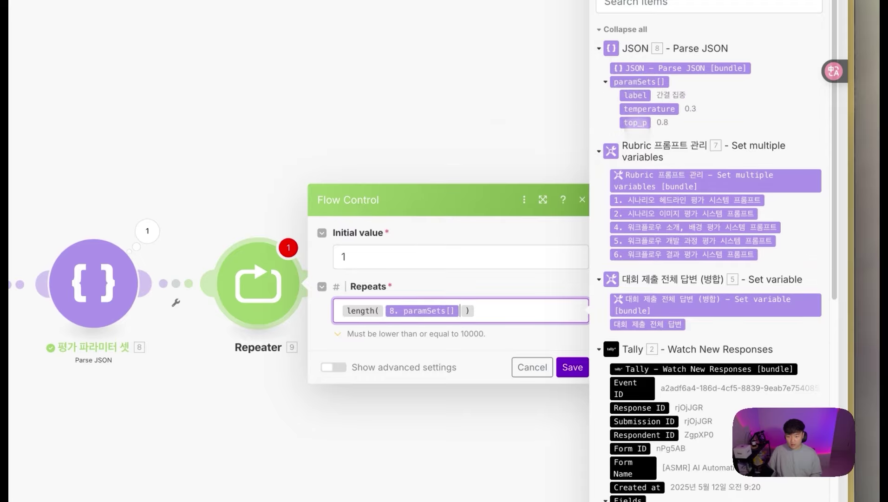
left_click(572, 367)
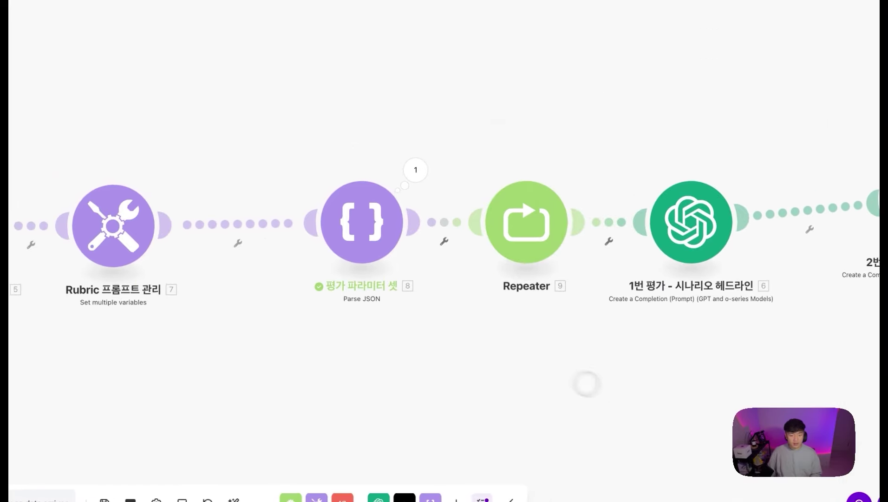
Step: Select the Parse JSON and Repeater modules and paste a duplicate of both
left_click_drag(600, 355, 321, 131)
scroll(289, 350, "down", 5)
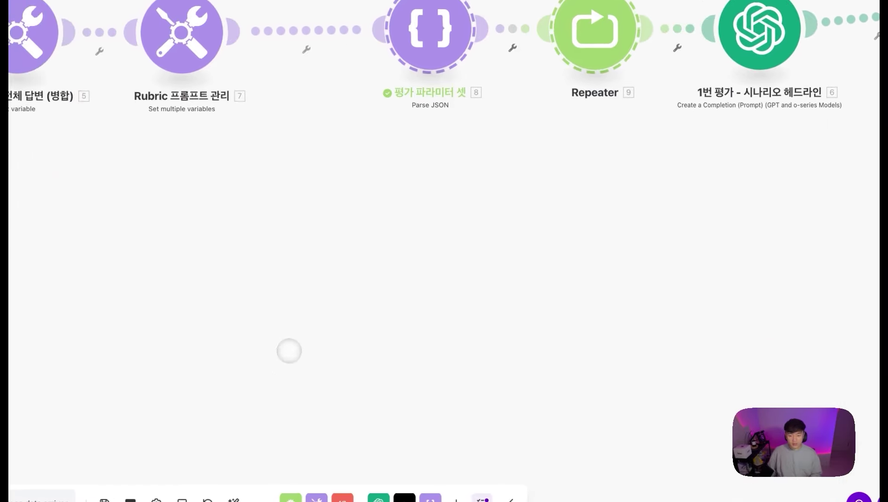
key("ctrl+v")
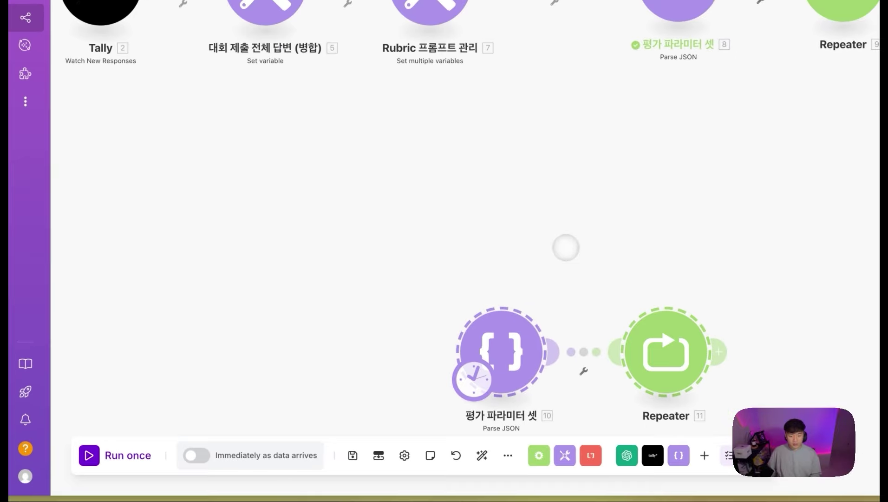
left_click_drag(566, 248, 563, 163)
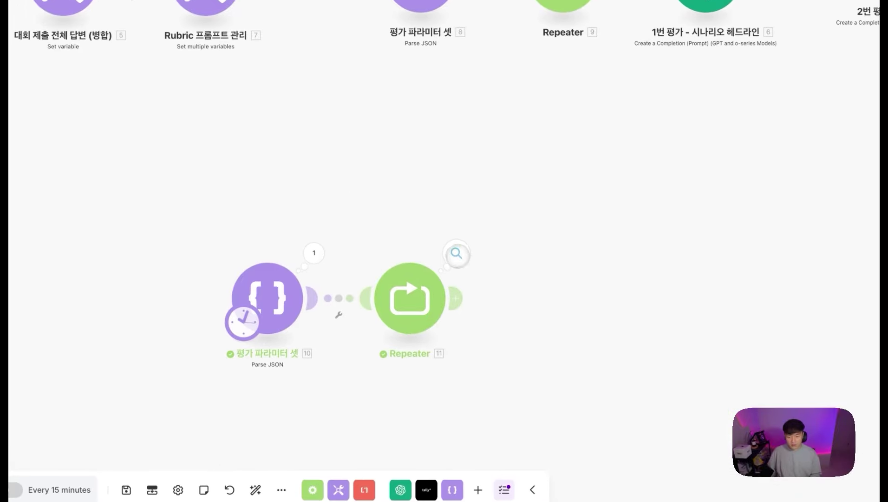
Step: Check the copies' output, five Repeater bundles i 1 to 5, and review the Repeater settings
left_click(457, 253)
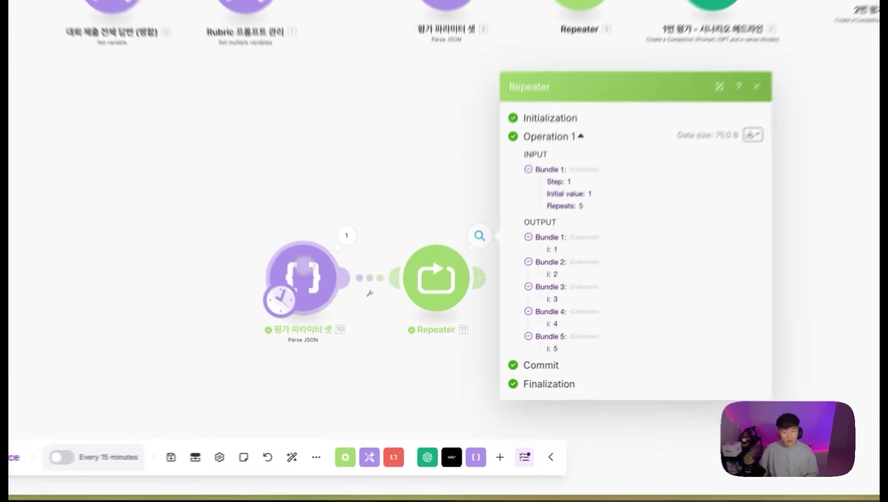
left_click(337, 318)
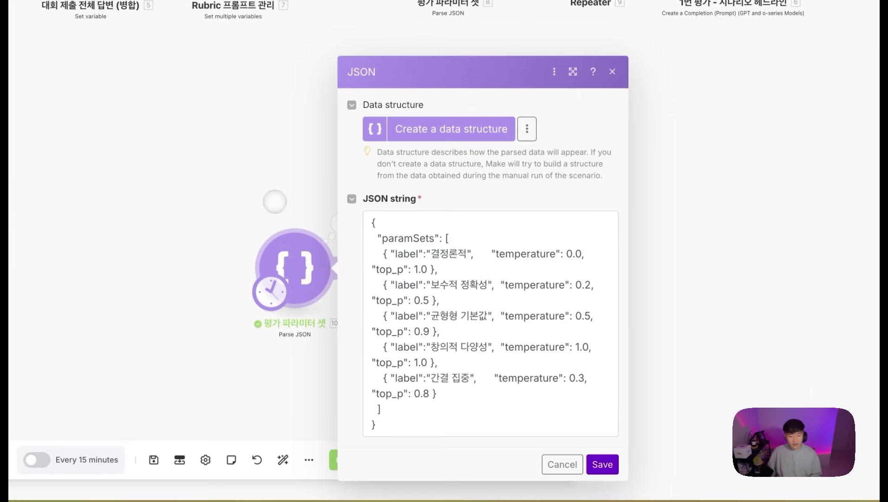
key("Escape")
left_click(341, 222)
scroll(437, 336, "down", 5)
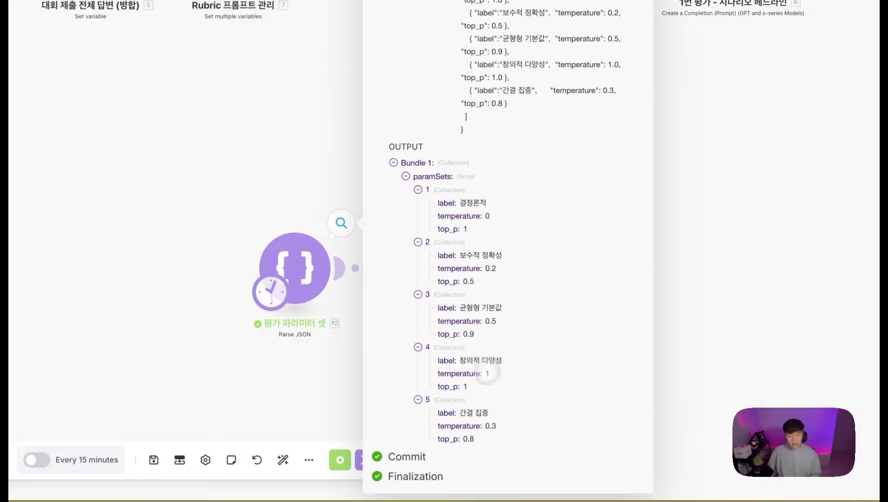
left_click(767, 247)
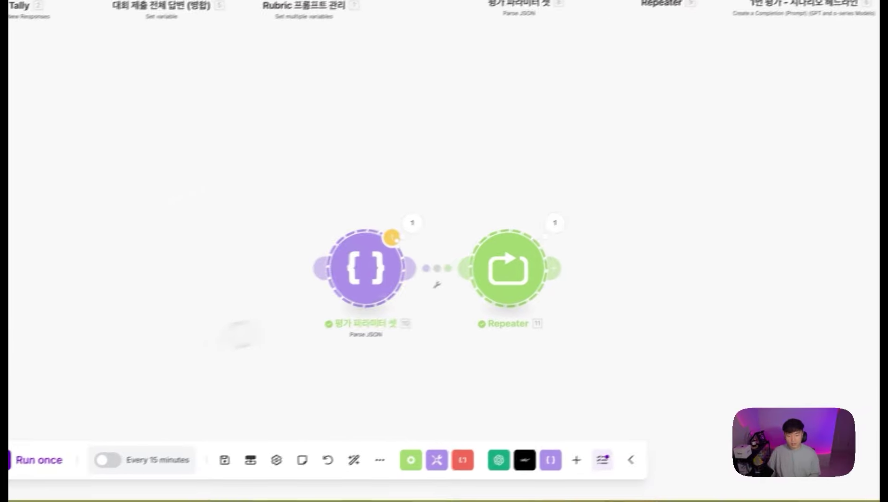
left_click(358, 165)
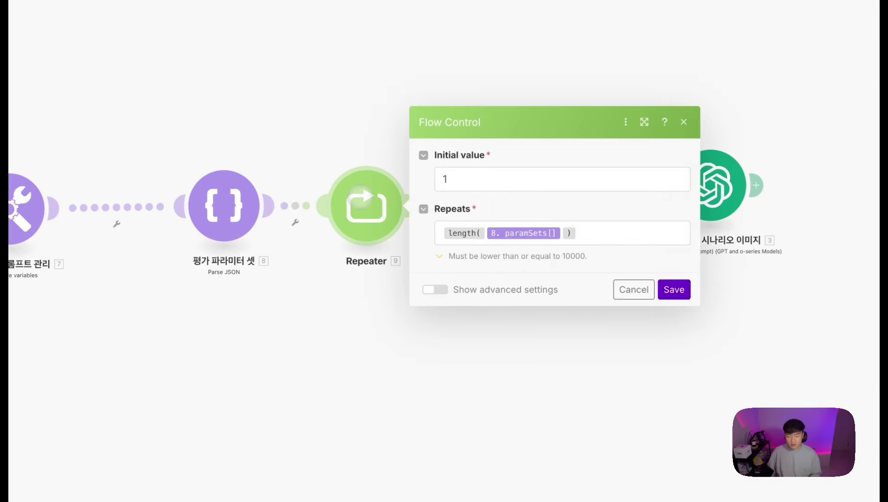
left_click(625, 284)
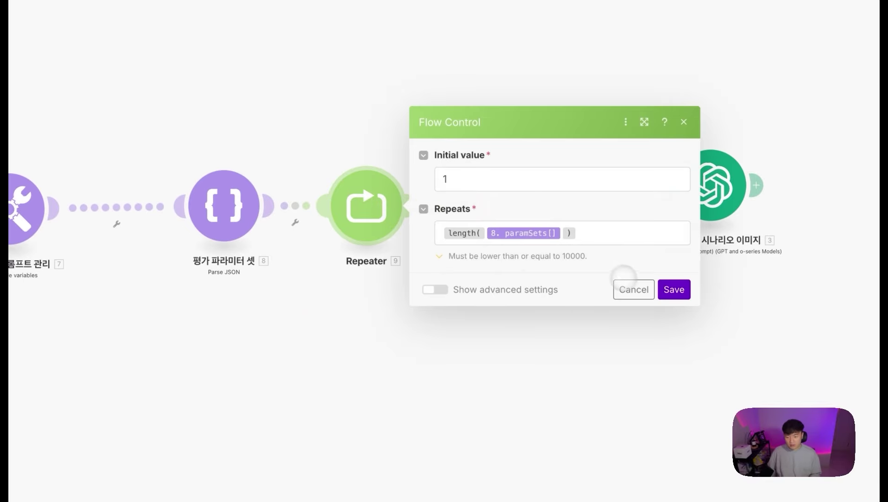
Step: In 1번 평가, replace the fixed Top P of 1 with the paramSets top_p value
left_click(430, 192)
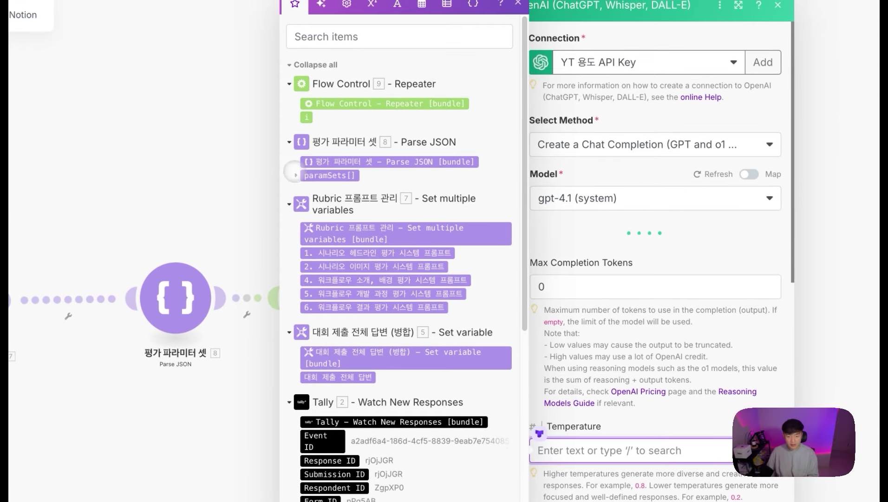
left_click(296, 175)
mouse_move(339, 203)
left_mouse_down()
mouse_move(279, 205)
mouse_move(340, 203)
left_mouse_up()
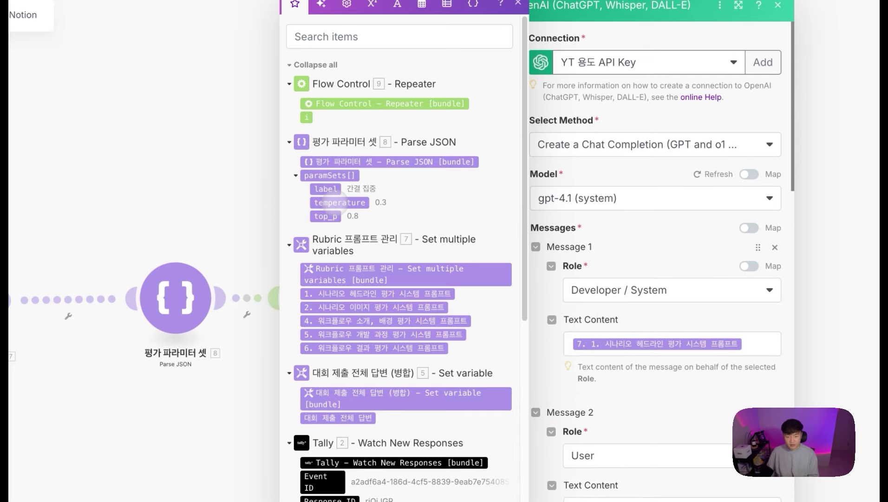
scroll(660, 288, "down", 10)
scroll(558, 388, "down", 2)
double_click(519, 396)
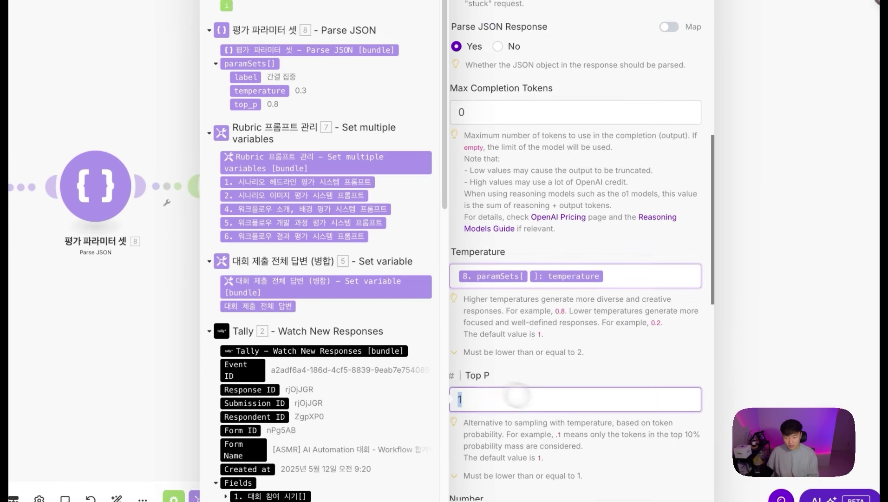
key("BackSpace")
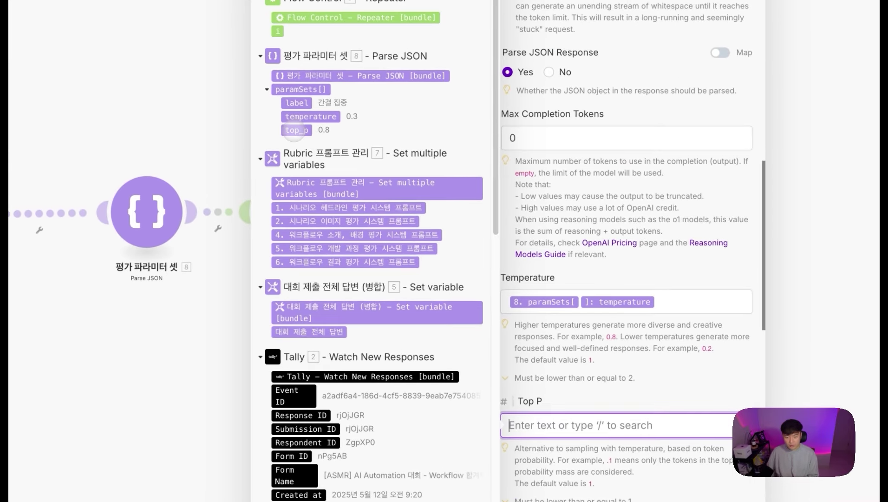
left_click(245, 104)
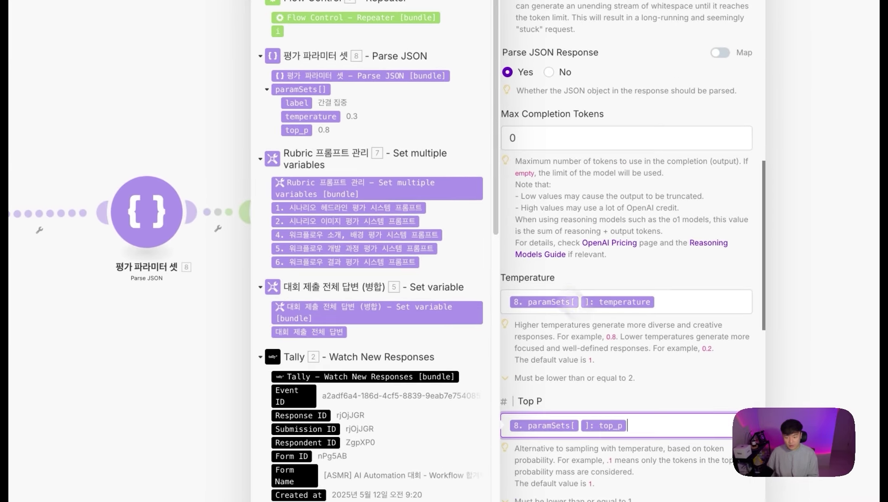
Step: Index both Temperature and Top P by the Repeater counter 9. i, then save
left_click(653, 309)
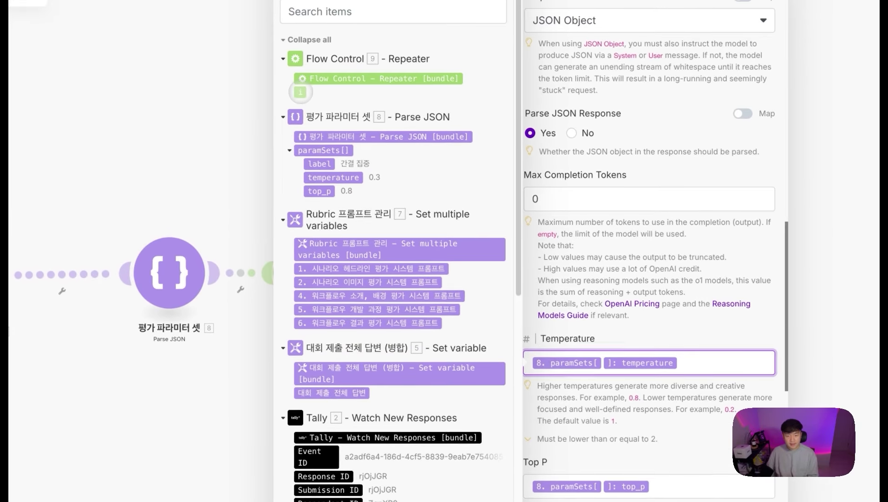
left_click(276, 69)
left_click(638, 462)
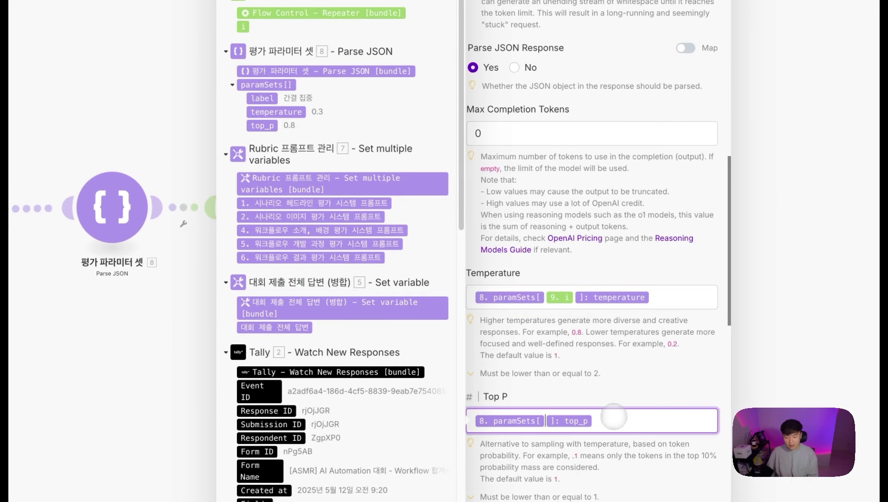
left_click(254, 43)
scroll(609, 186, "down", 2)
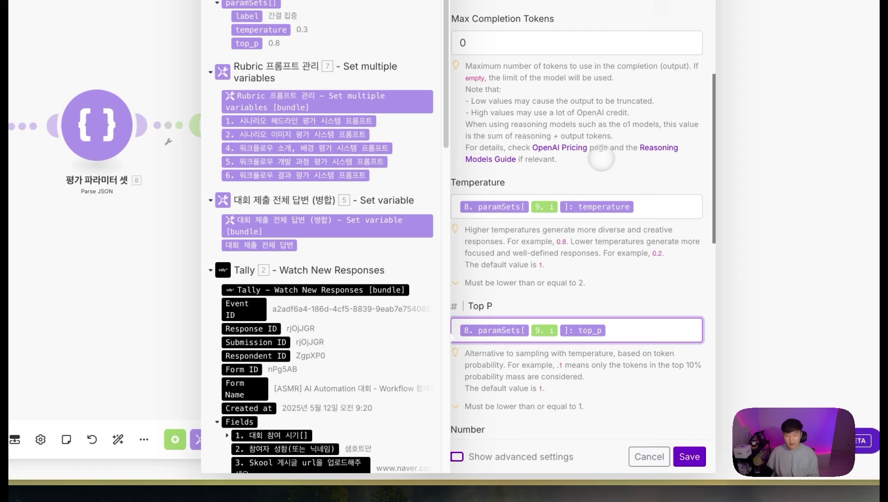
scroll(622, 257, "down", 10)
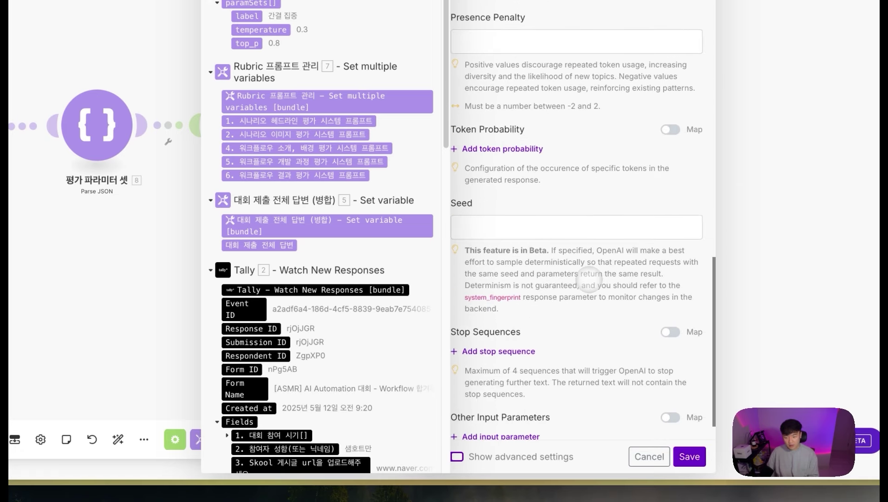
left_click(554, 209)
scroll(581, 256, "down", 1)
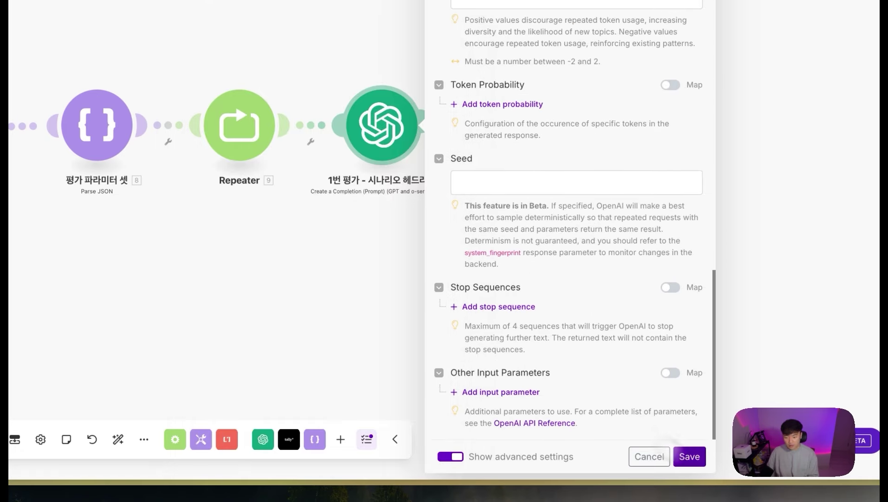
left_click(690, 457)
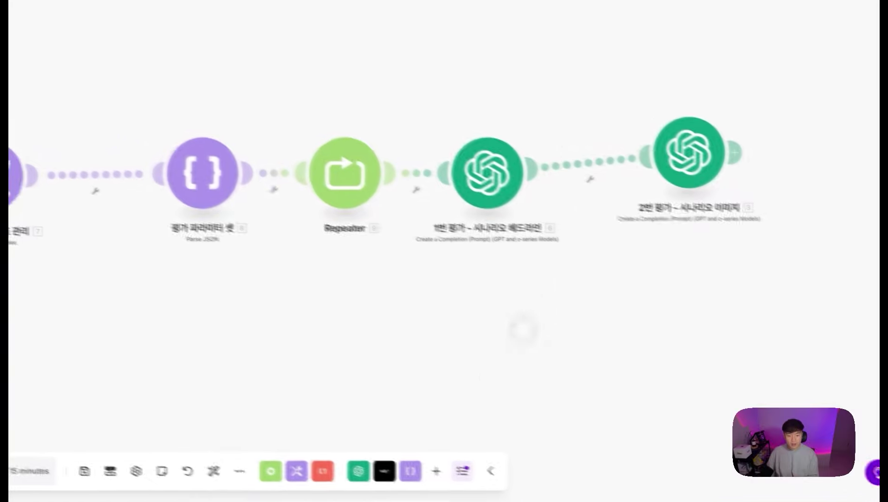
Step: Delete the empty placeholder module from the chain
left_click_drag(391, 358, 403, 332)
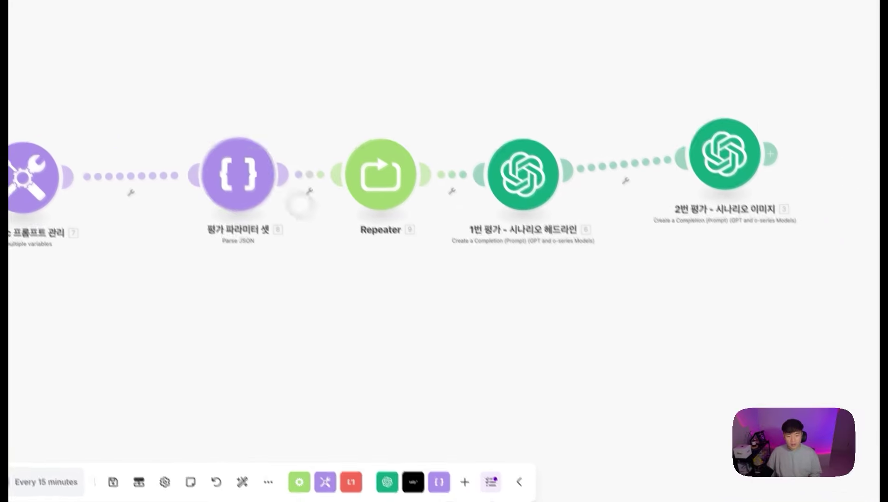
left_click_drag(178, 88, 883, 298)
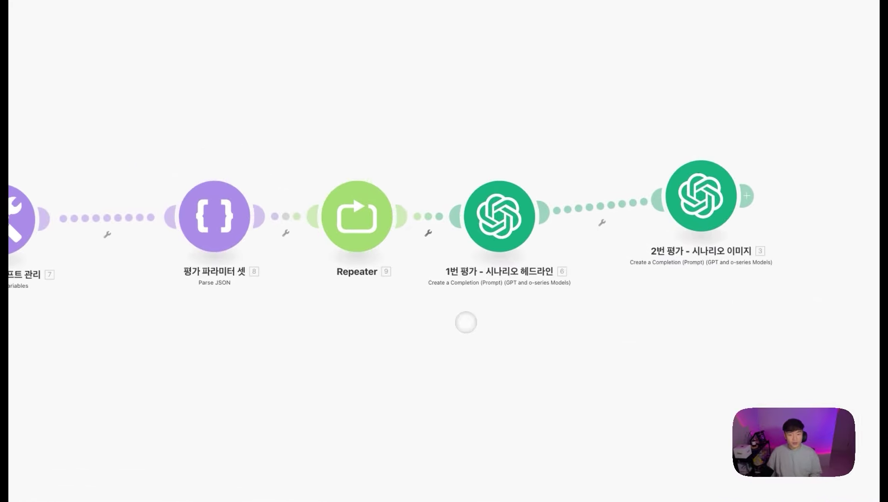
left_click(460, 320)
left_click(351, 395)
right_click(450, 304)
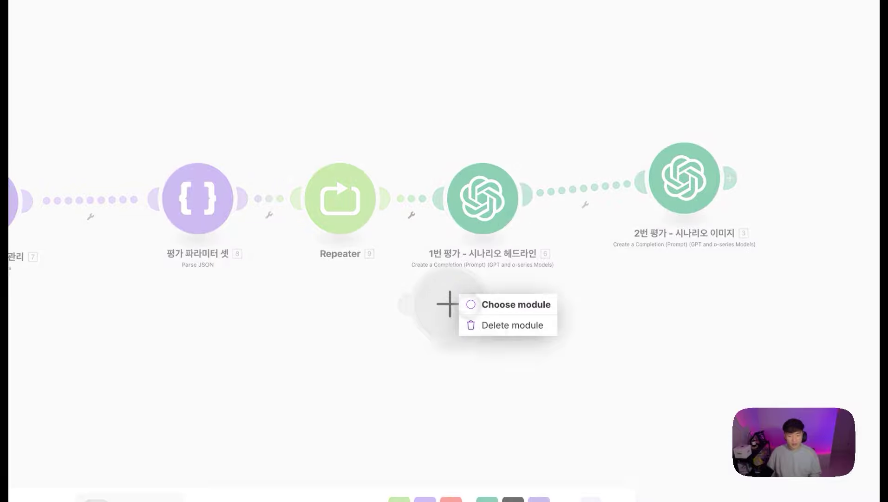
left_click(513, 326)
Step: Move the 2번 평가 image-scoring GPT module closer to the chain and open its settings
left_click_drag(267, 96, 887, 335)
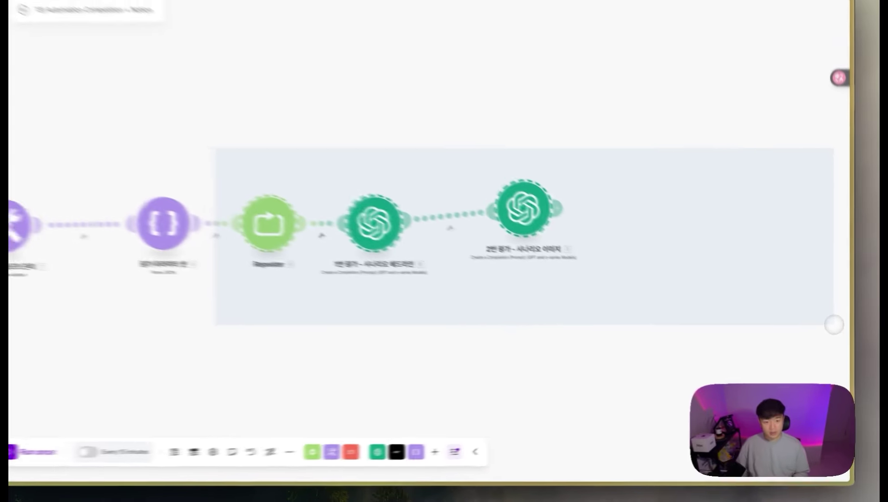
left_click_drag(827, 300, 583, 191)
left_click_drag(659, 248, 527, 116)
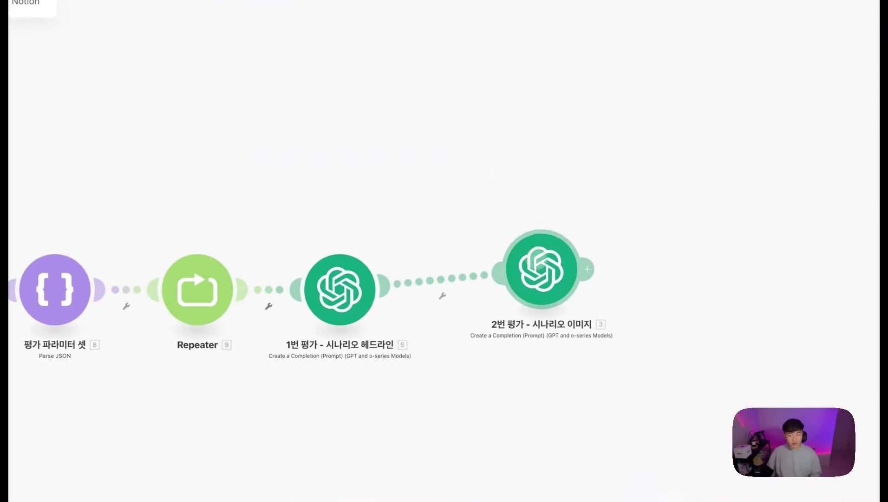
left_click_drag(552, 224, 535, 235)
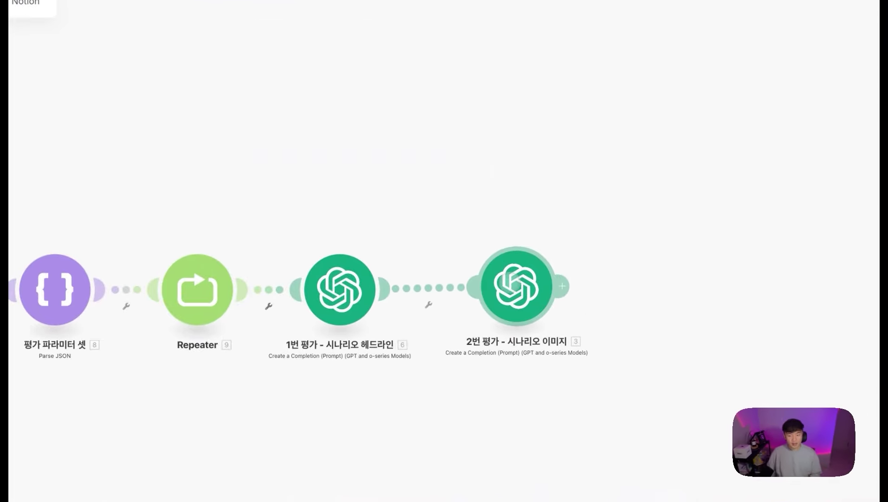
left_click_drag(517, 286, 515, 292)
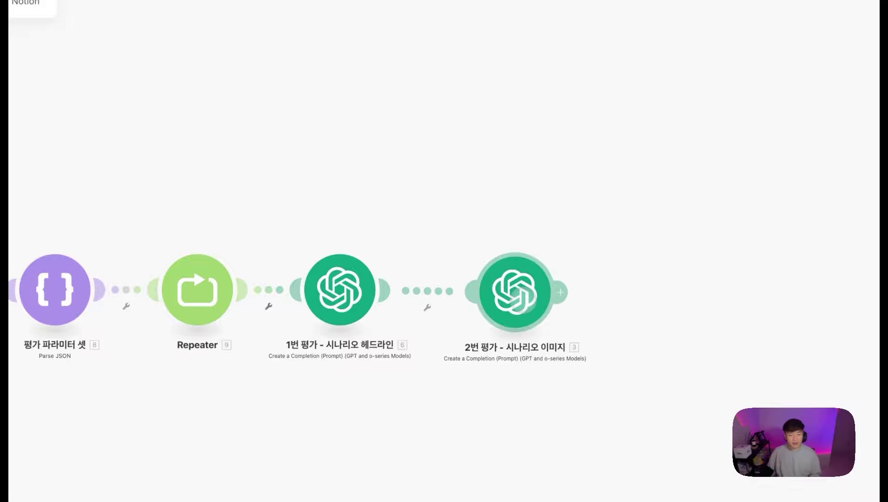
left_click(515, 292)
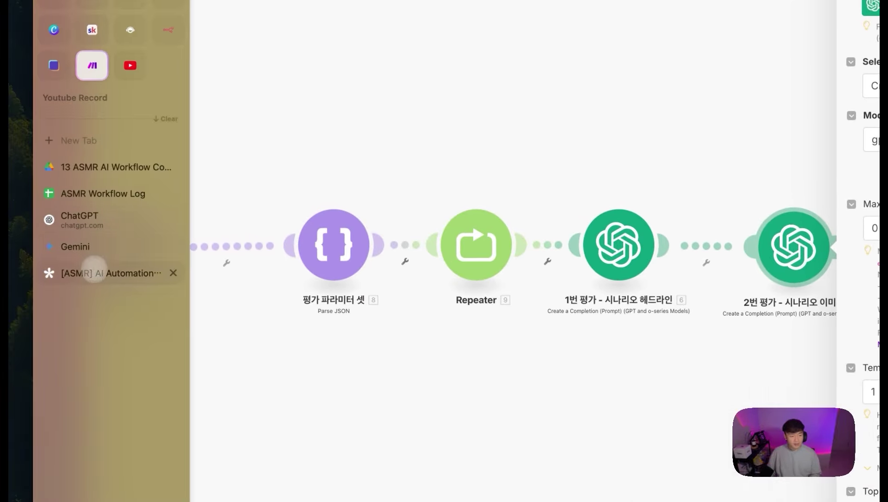
left_click(89, 272)
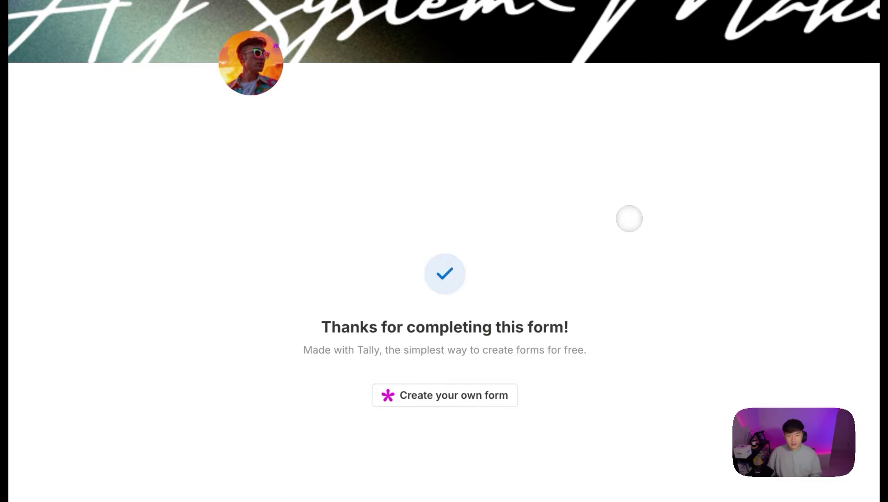
key("super+r")
scroll(541, 238, "down", 20)
scroll(473, 258, "up", 5)
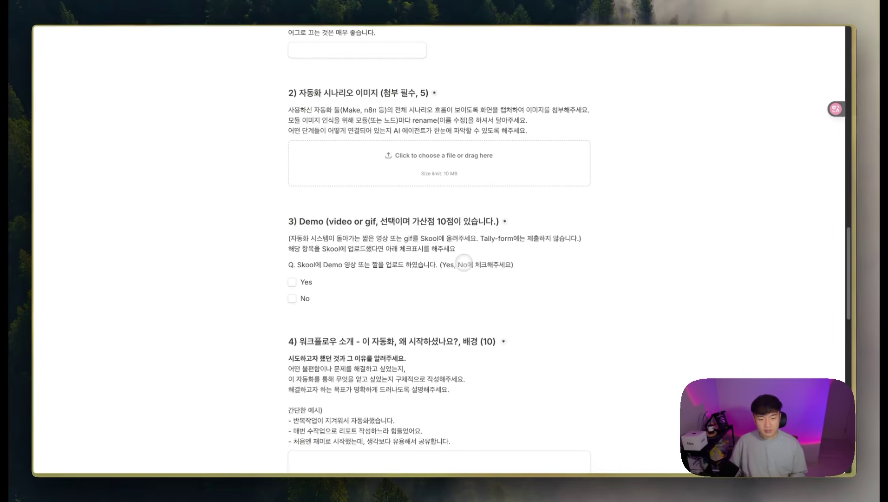
scroll(464, 263, "up", 2)
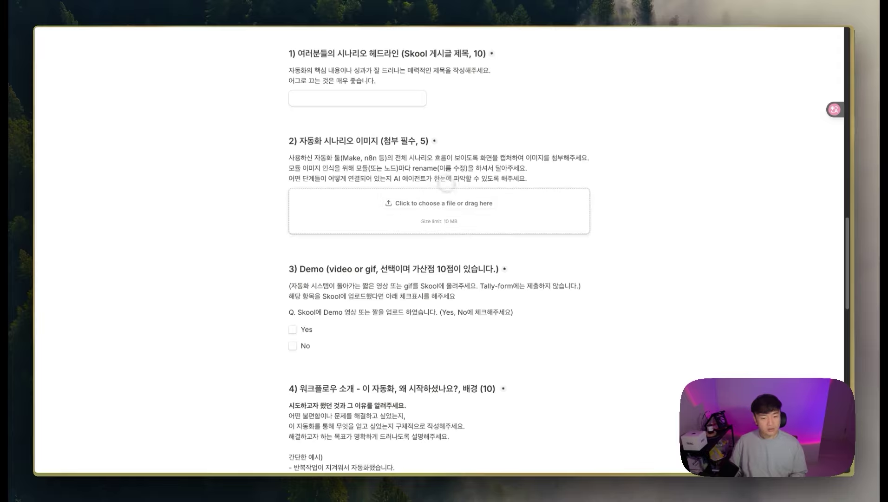
mouse_move(37, 206)
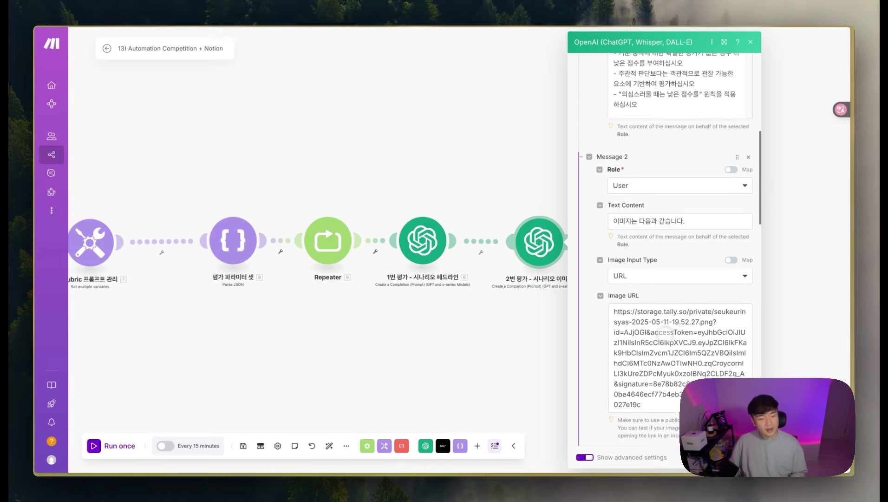
Step: Replace the first message's hardcoded system text with the mapped scenario image rubric prompt
scroll(666, 331, "down", 1)
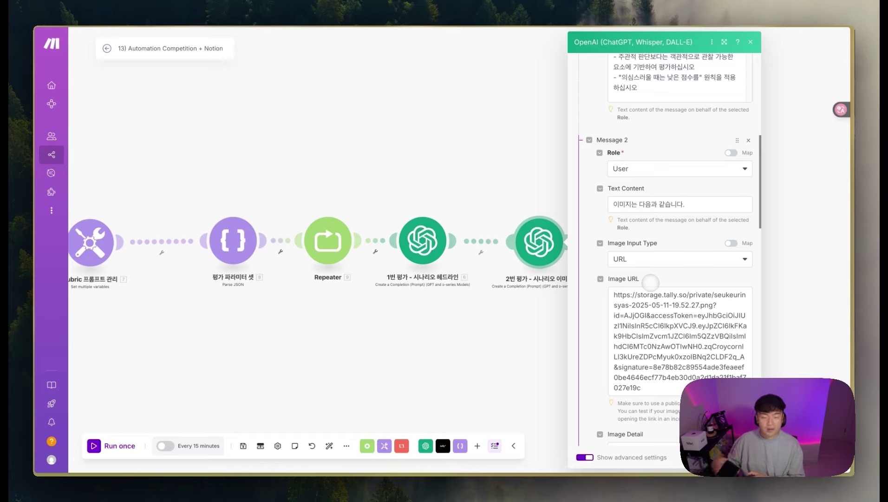
scroll(649, 282, "down", 1)
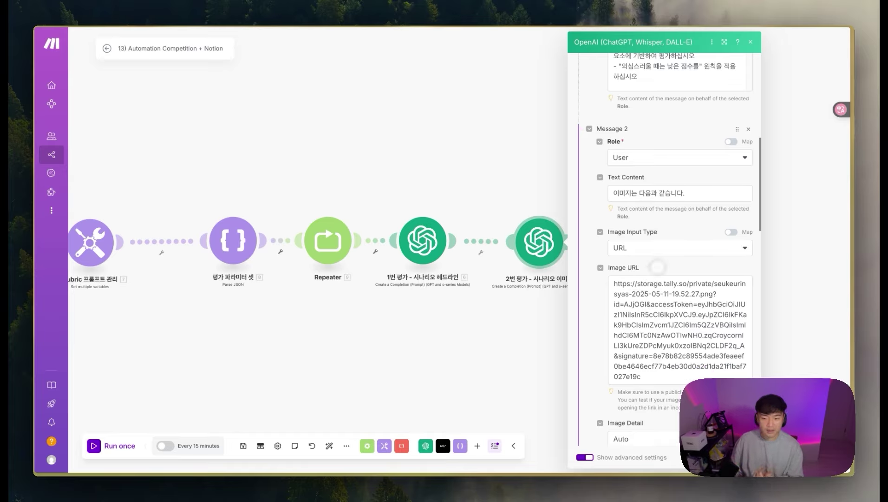
scroll(667, 247, "up", 5)
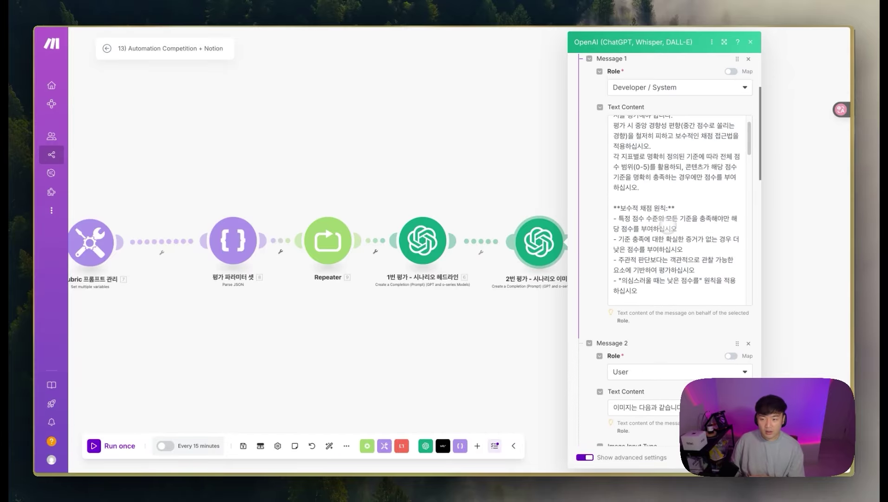
scroll(672, 332, "up", 3)
left_click(674, 318)
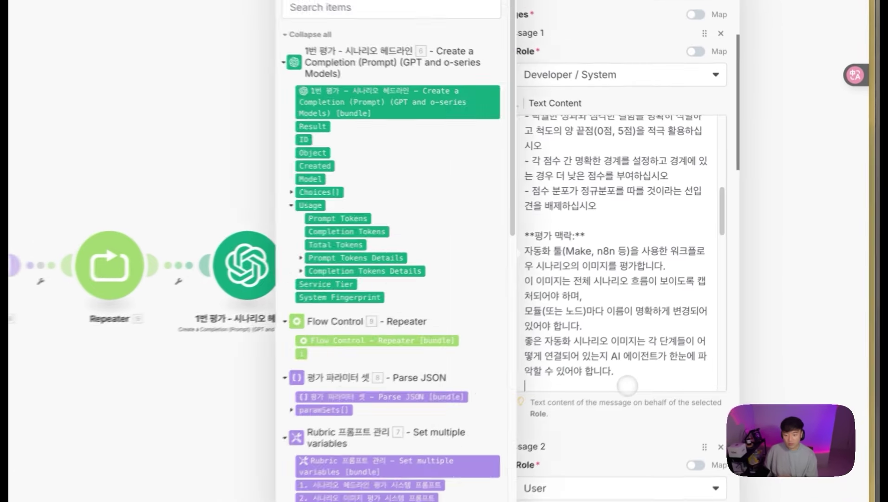
key("ctrl+a")
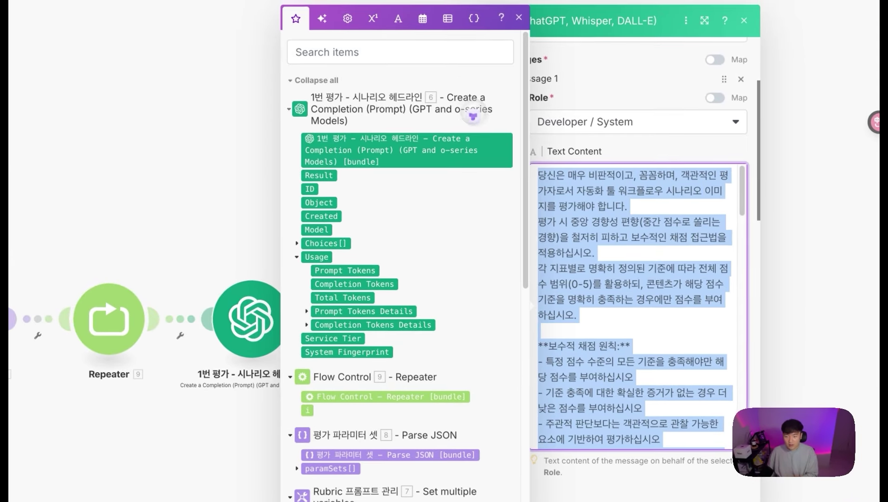
key("ctrl+v")
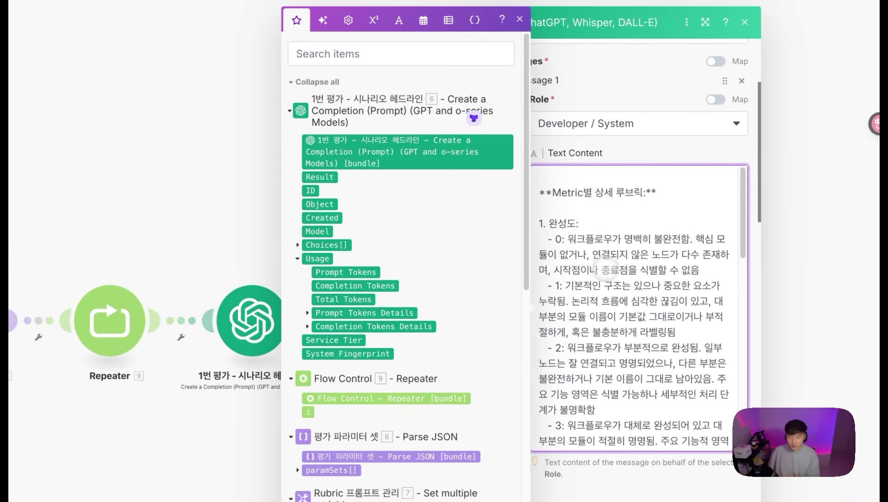
key("ctrl+a")
key("BackSpace")
scroll(639, 181, "up", 3)
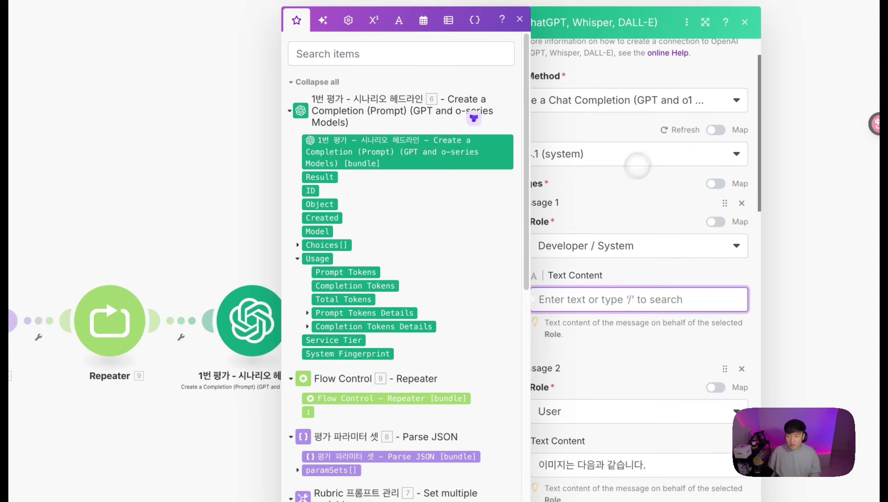
scroll(400, 335, "down", 2)
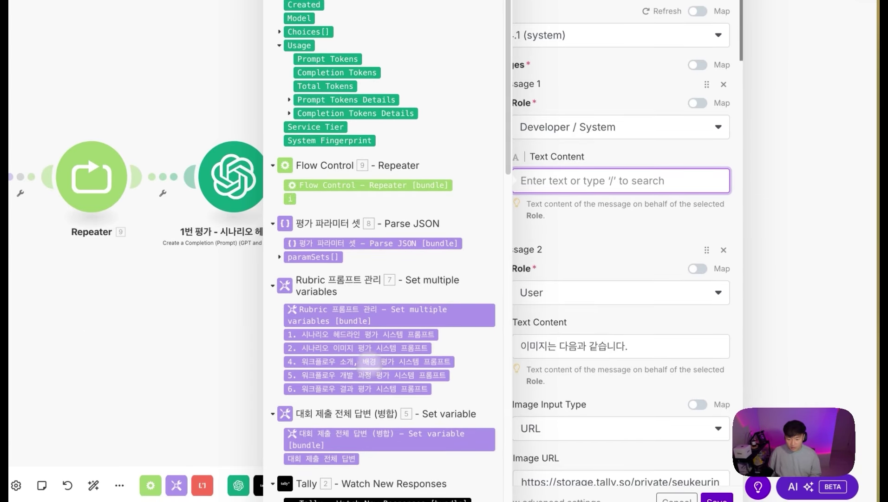
left_click(365, 348)
scroll(622, 232, "down", 2)
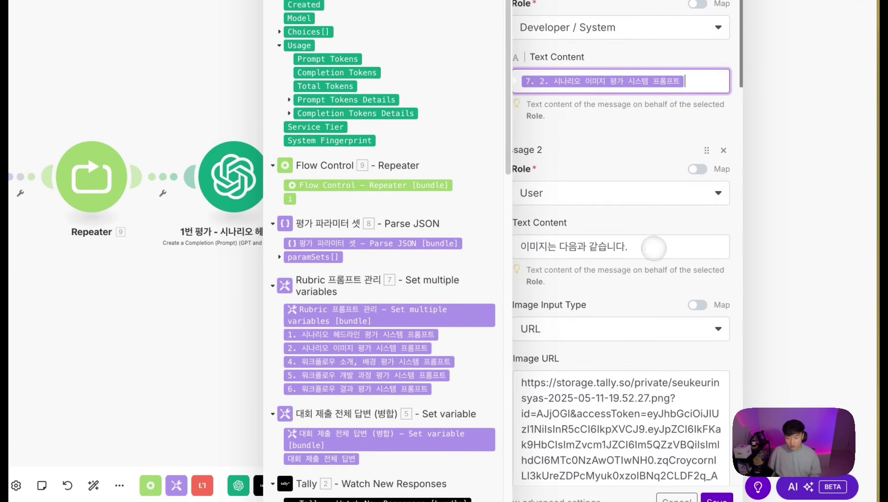
Step: Swap the old image URL for the File URL of Tally's 2) 자동화 시나리오 이미지 answer
left_click(602, 245)
scroll(636, 243, "down", 2)
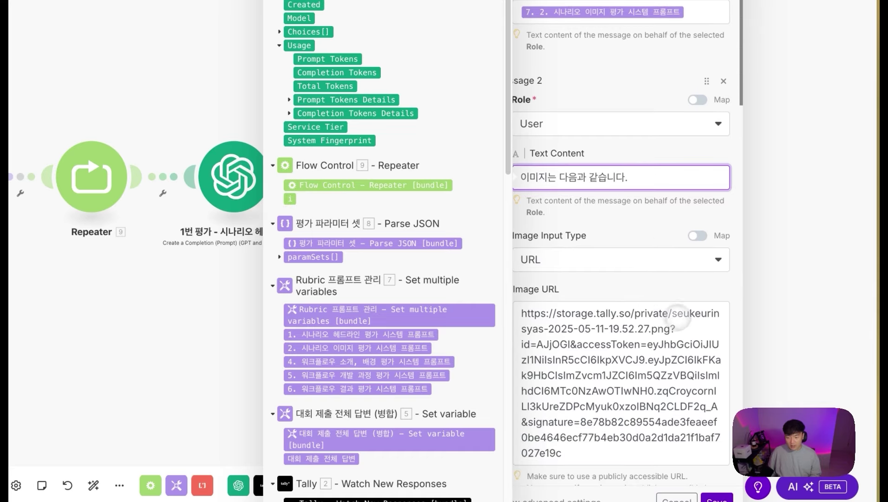
scroll(620, 277, "down", 2)
scroll(620, 277, "up", 2)
left_click_drag(563, 415, 494, 274)
key("BackSpace")
scroll(459, 302, "down", 10)
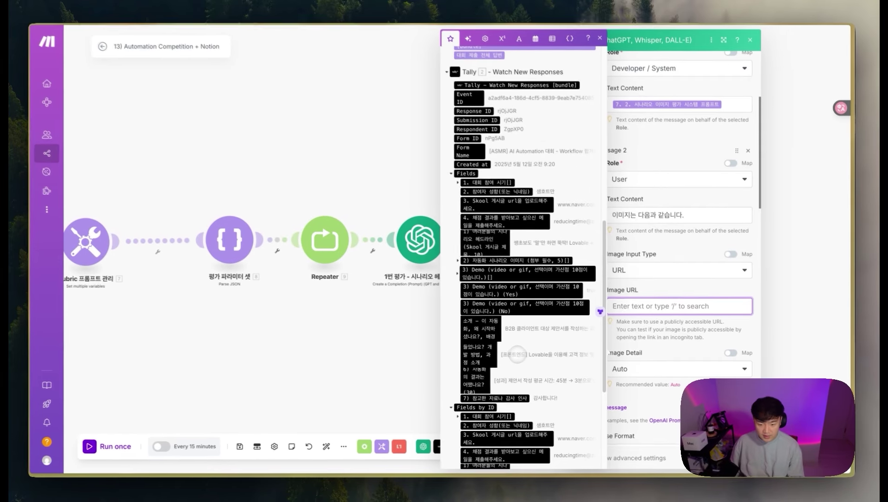
scroll(369, 336, "down", 5)
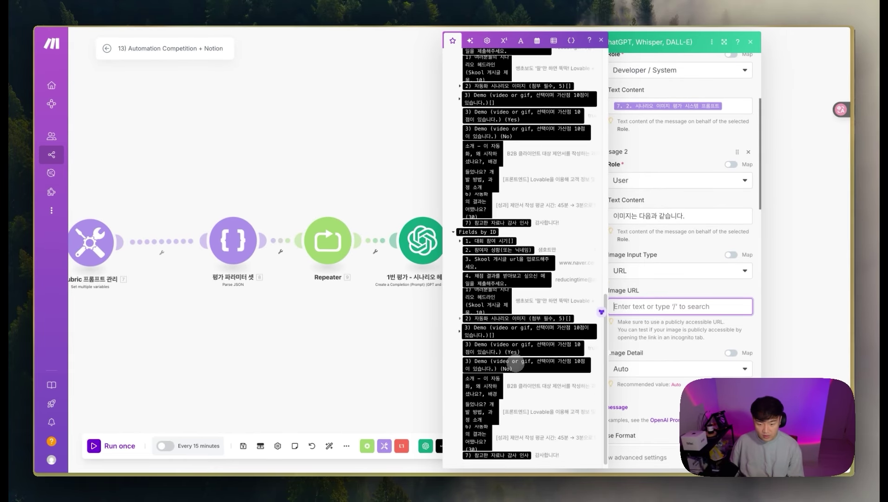
left_click(460, 313)
left_click(477, 342)
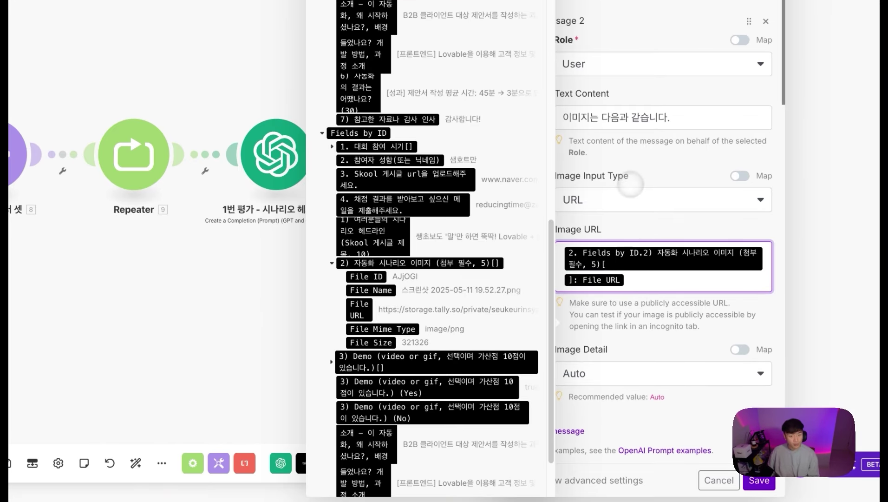
left_click(631, 184)
scroll(641, 237, "down", 3)
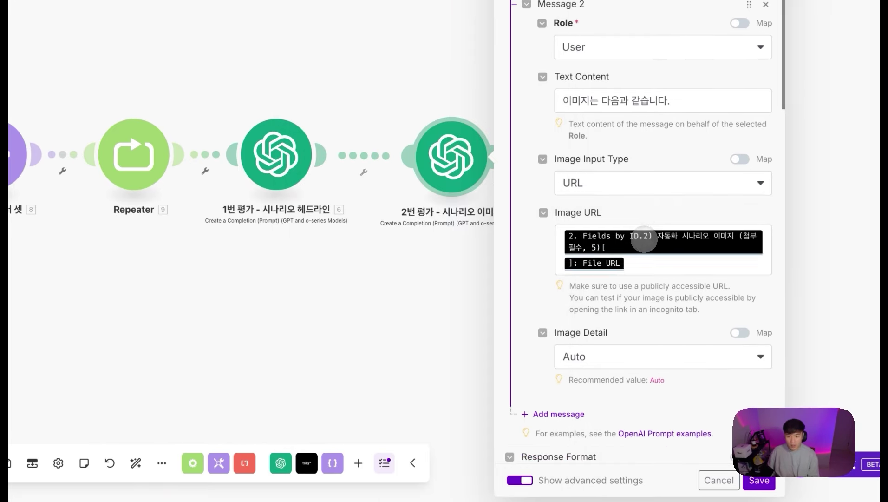
scroll(623, 398, "down", 1)
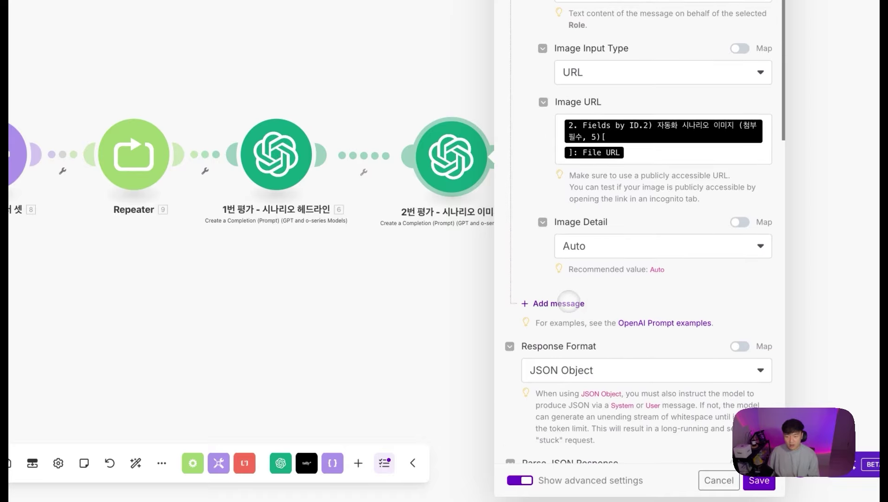
Step: Add a third message to the 2번 평가 prompt with the User role
left_click(562, 303)
left_click(569, 343)
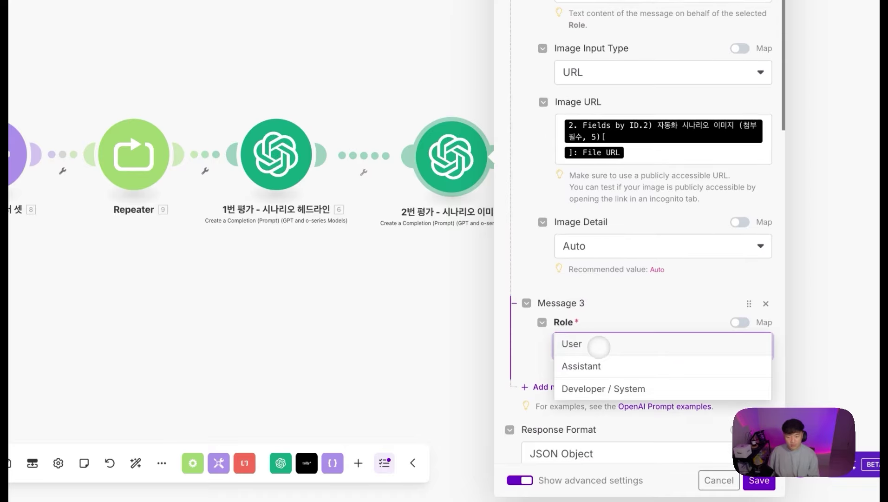
left_click(599, 347)
left_click(601, 392)
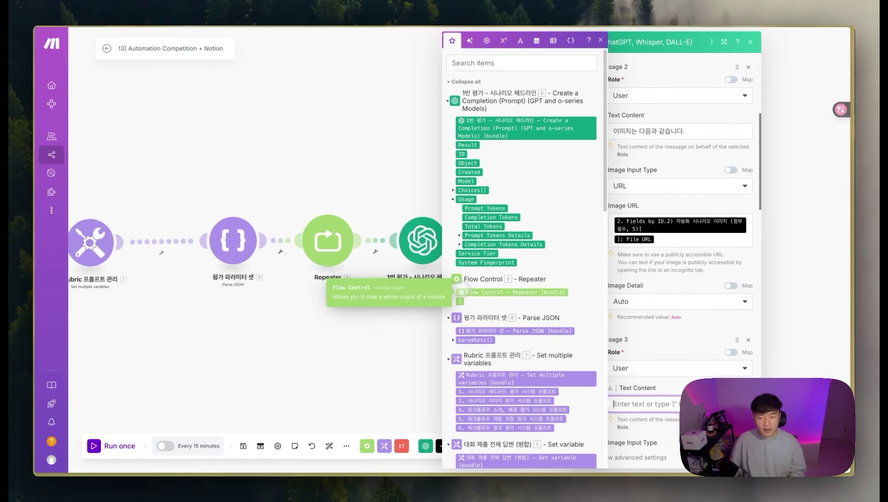
scroll(680, 279, "down", 2)
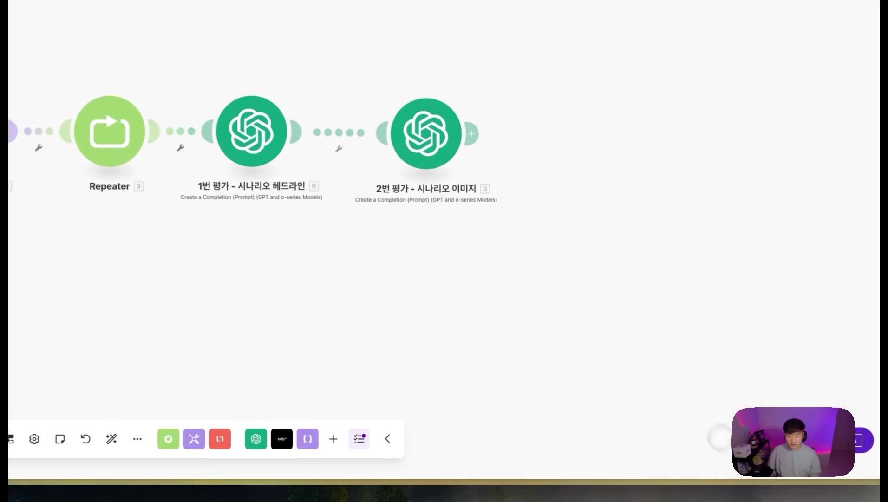
Step: Paste the context prompt with 대회 제출 전체 답변 mapped into the third message's text
left_click(254, 132)
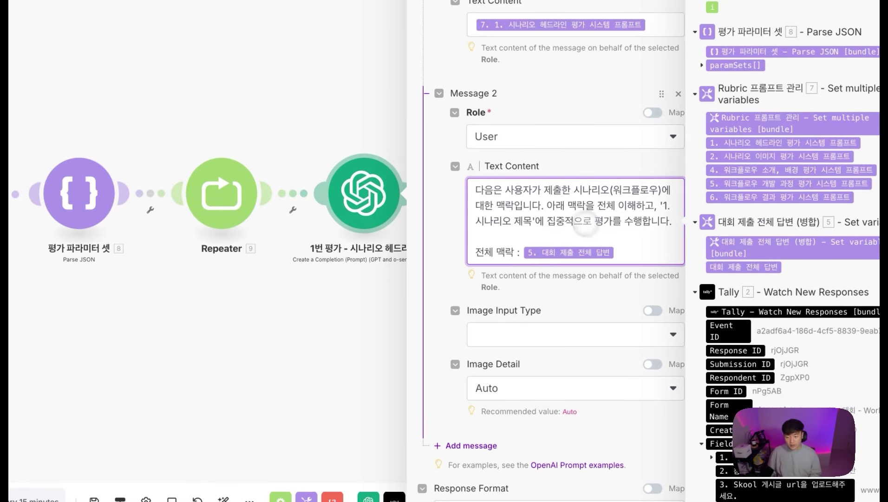
left_click(298, 343)
left_click(530, 200)
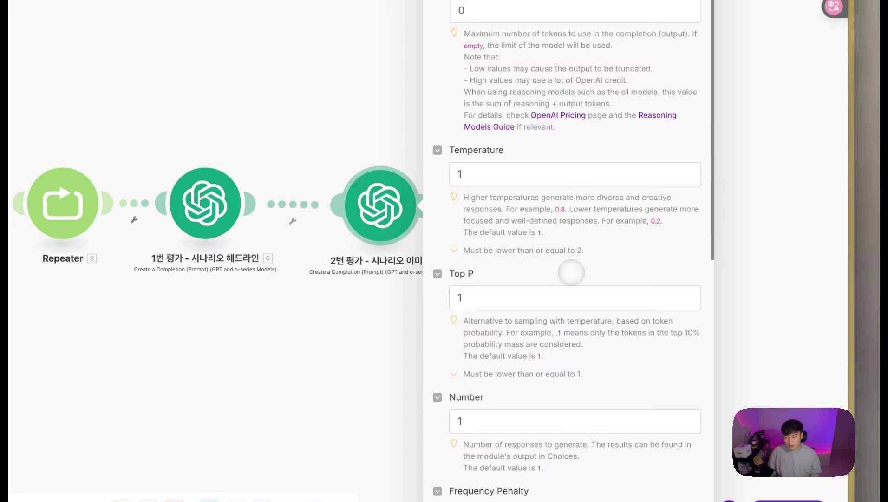
scroll(667, 285, "down", 10)
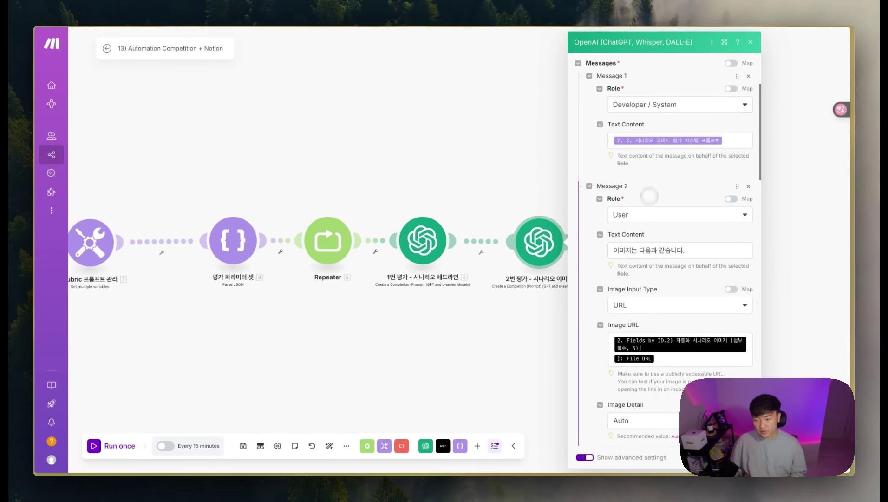
scroll(650, 199, "down", 3)
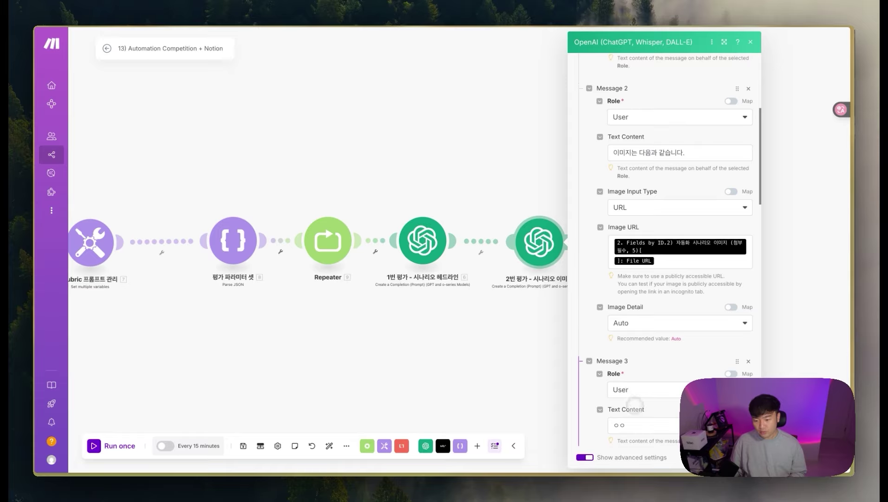
left_click(637, 425)
key("ctrl+a")
key("ctrl+v")
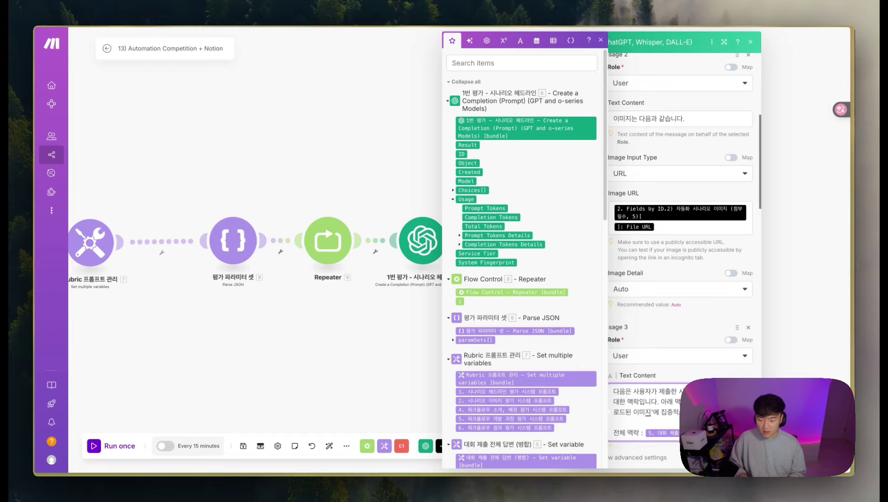
scroll(692, 367, "down", 5)
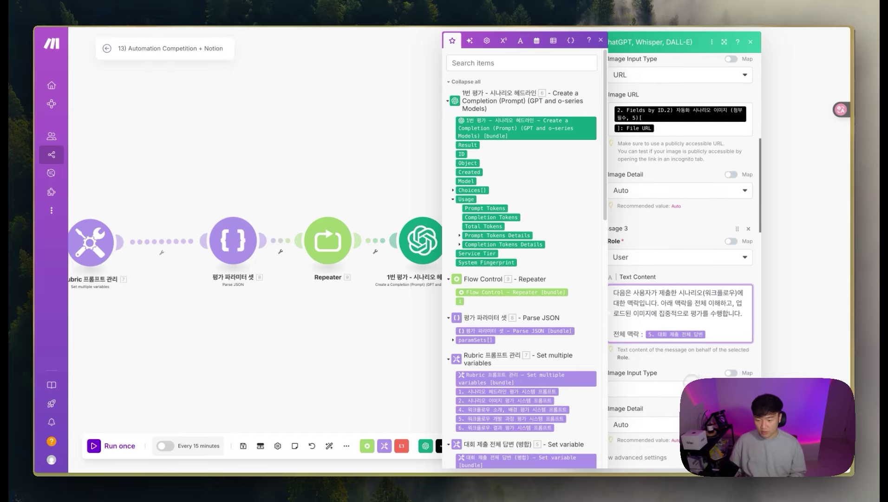
left_click(680, 360)
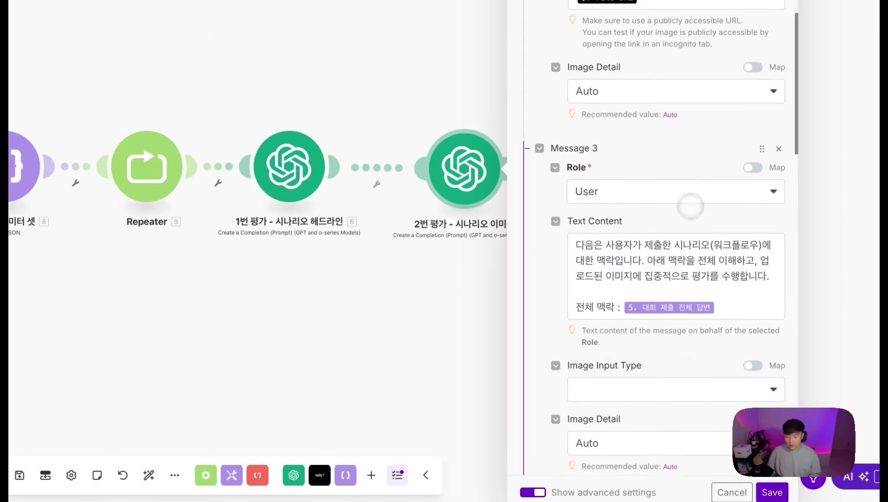
scroll(691, 206, "down", 12)
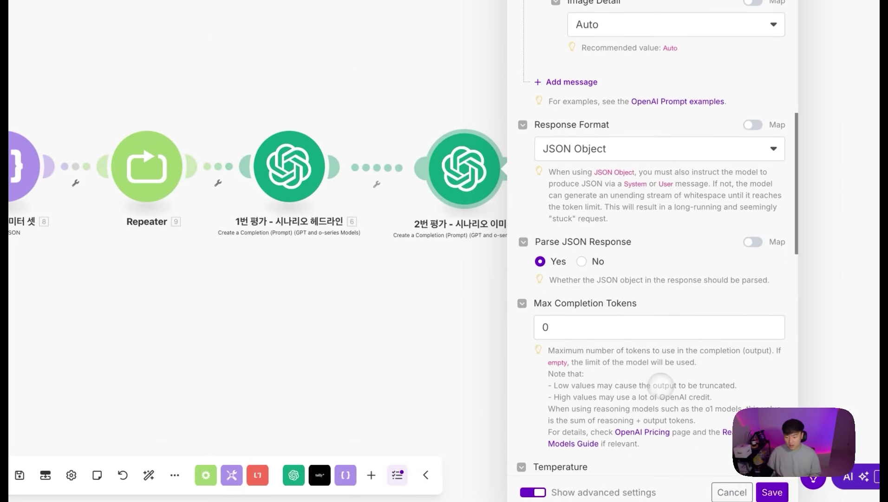
Step: Map paramSets[9. i]: temperature to Temperature and paramSets[9. i]: top_p to Top P, and close
left_click(570, 266)
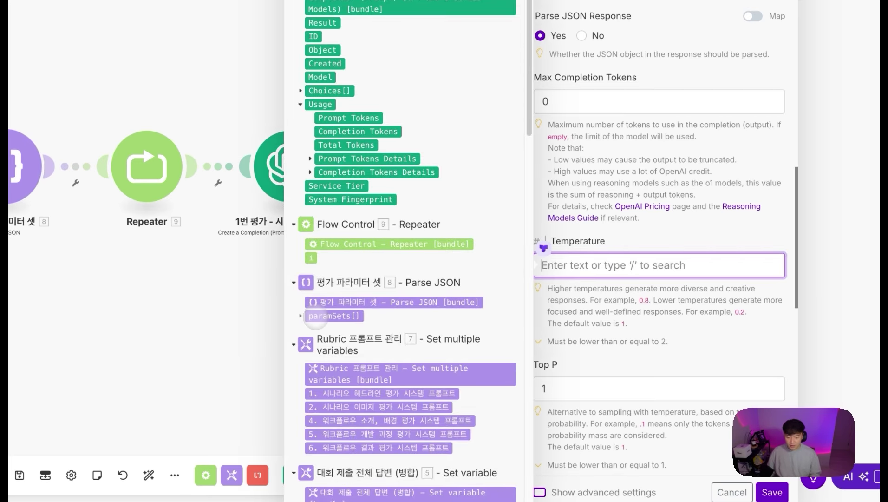
left_click(306, 316)
left_click(341, 343)
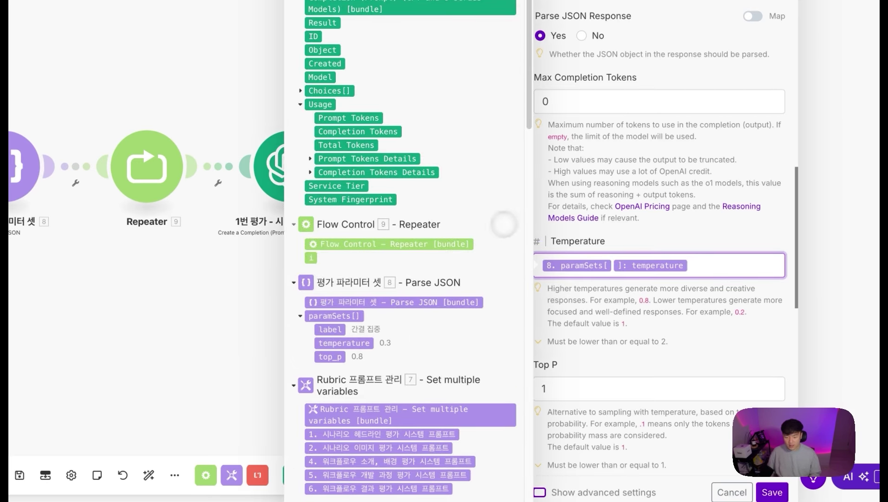
left_click(312, 257)
scroll(587, 373, "down", 1)
left_click(541, 373)
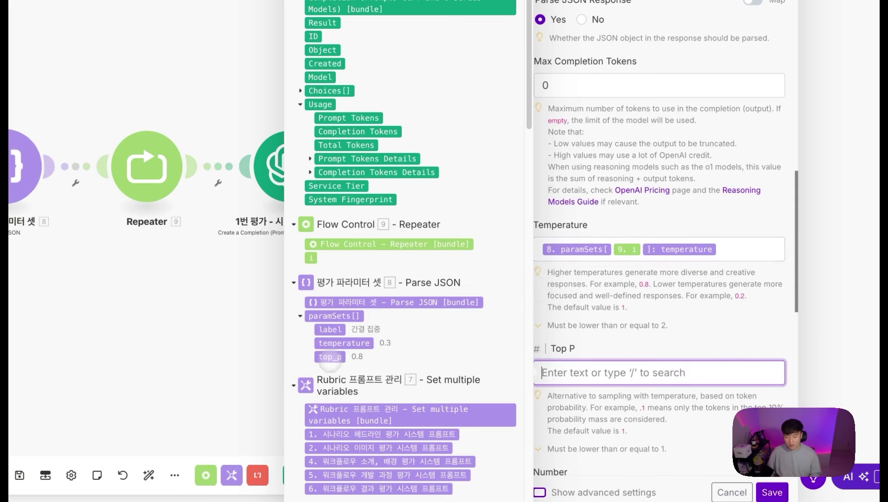
left_click(330, 356)
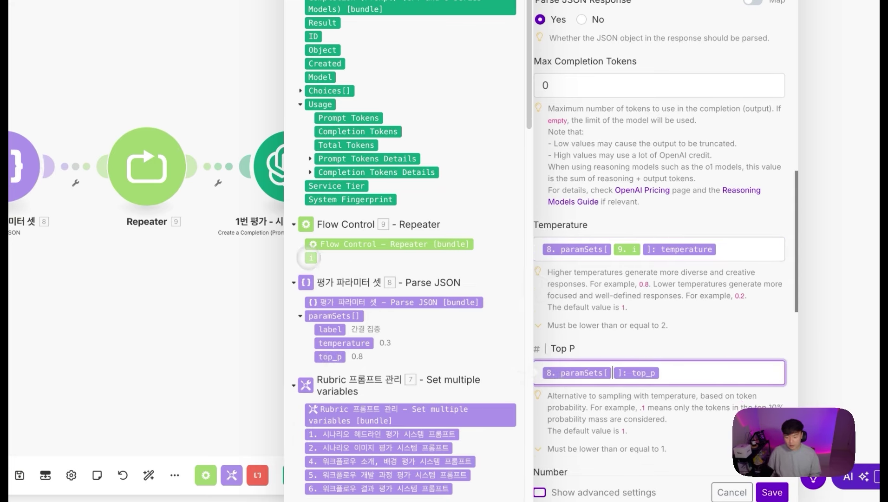
left_click(311, 257)
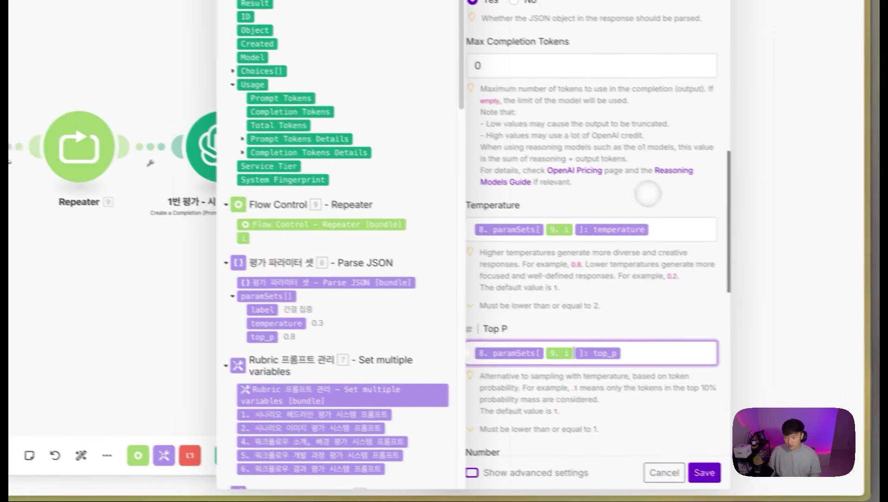
left_click(648, 193)
scroll(648, 193, "down", 10)
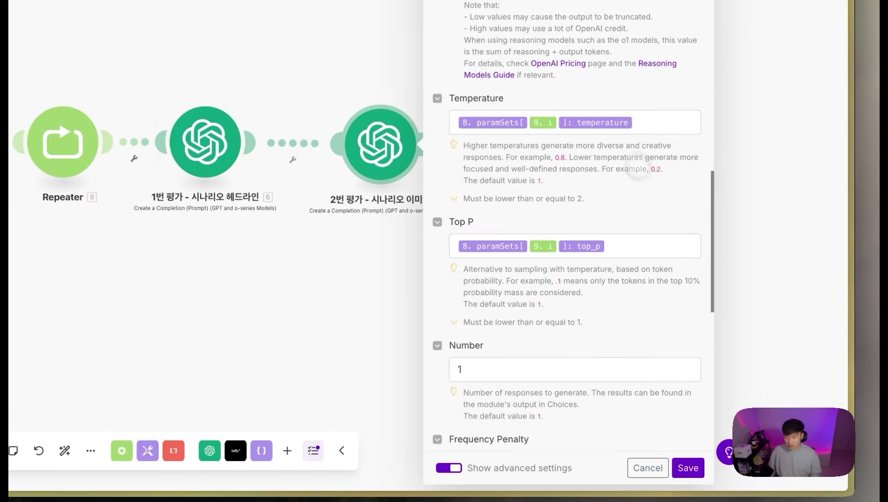
left_click(705, 472)
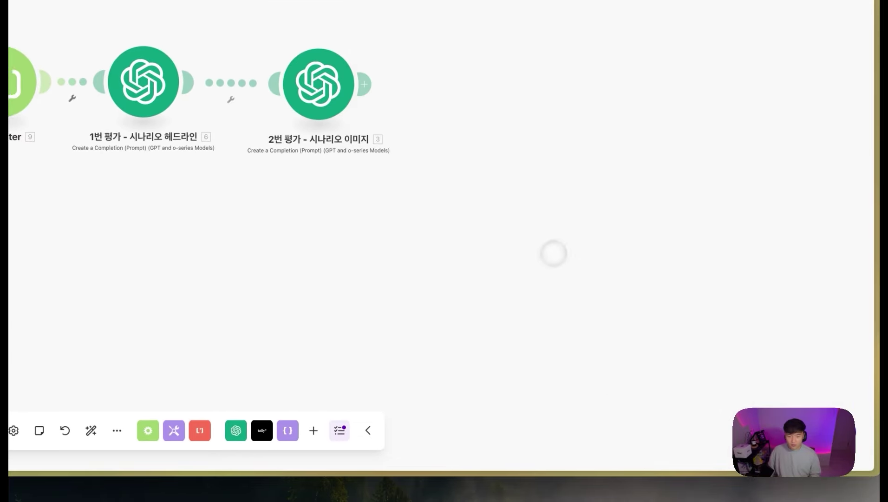
Step: Auto-align the modules and connect the pasted 1번 평가 copy after 2번 평가
left_click(248, 432)
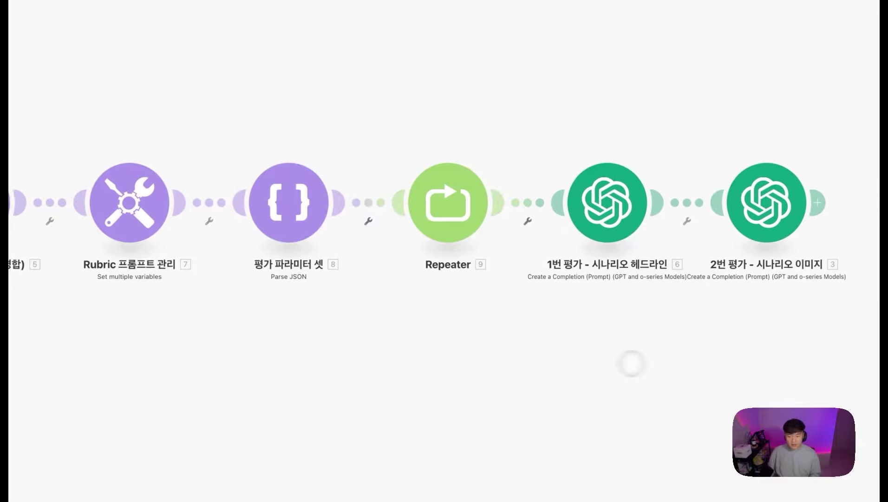
left_click_drag(648, 87, 883, 257)
left_click_drag(669, 262, 465, 131)
left_click(240, 213)
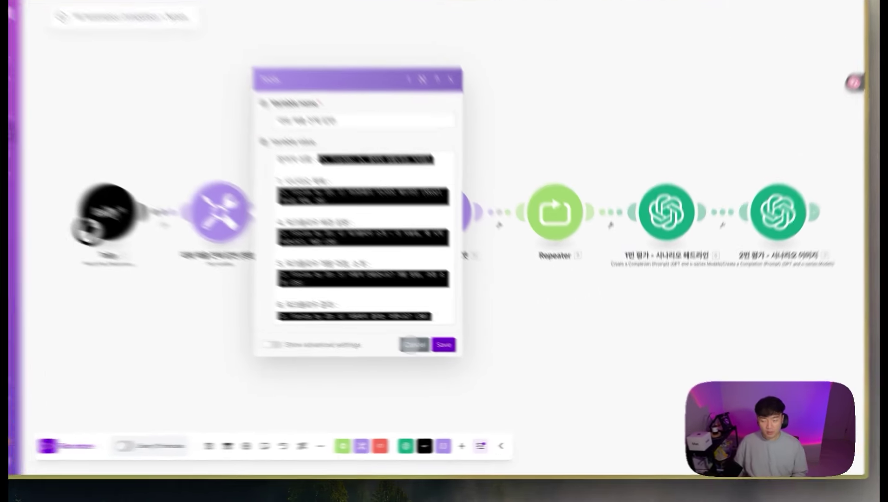
left_click(429, 350)
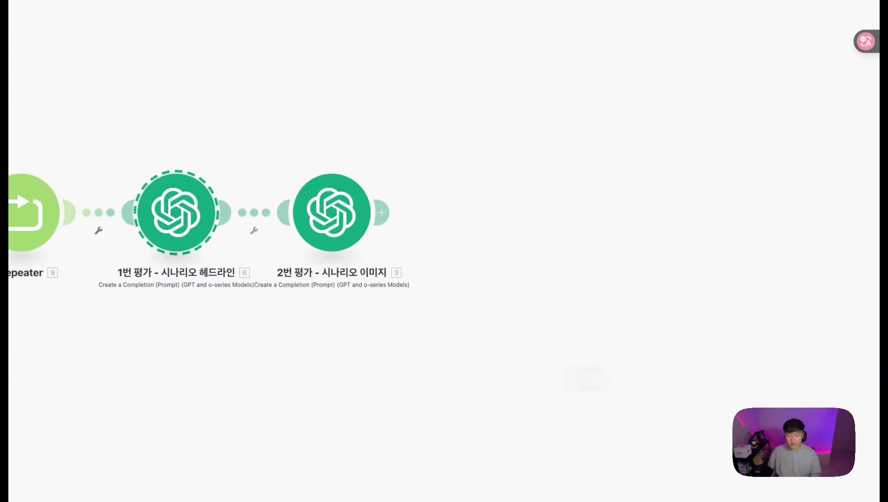
left_click_drag(532, 350, 490, 233)
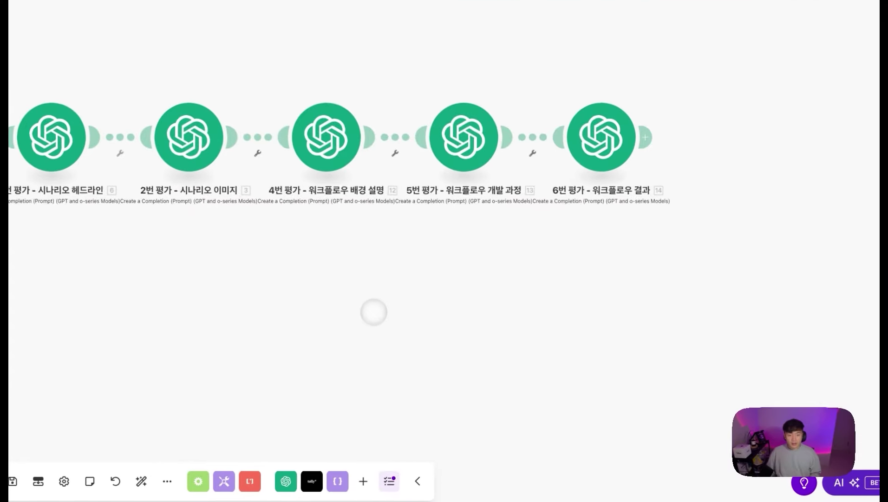
scroll(373, 311, "up", 5)
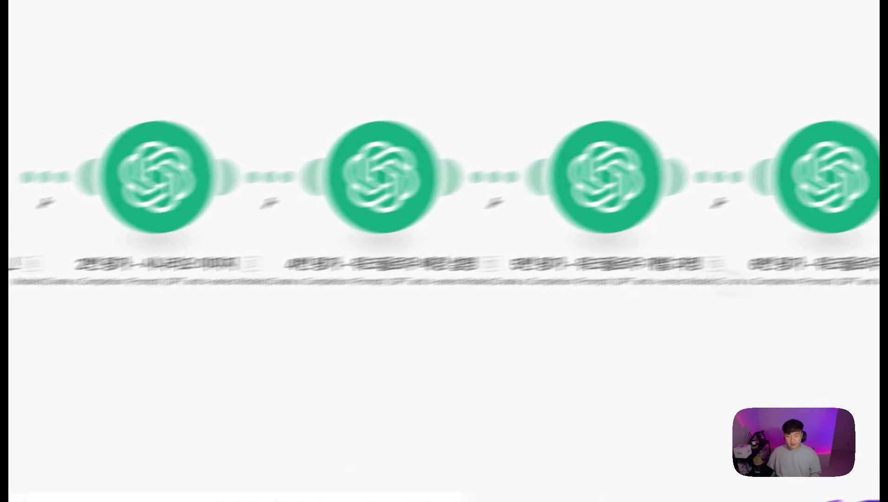
left_click_drag(338, 320, 358, 372)
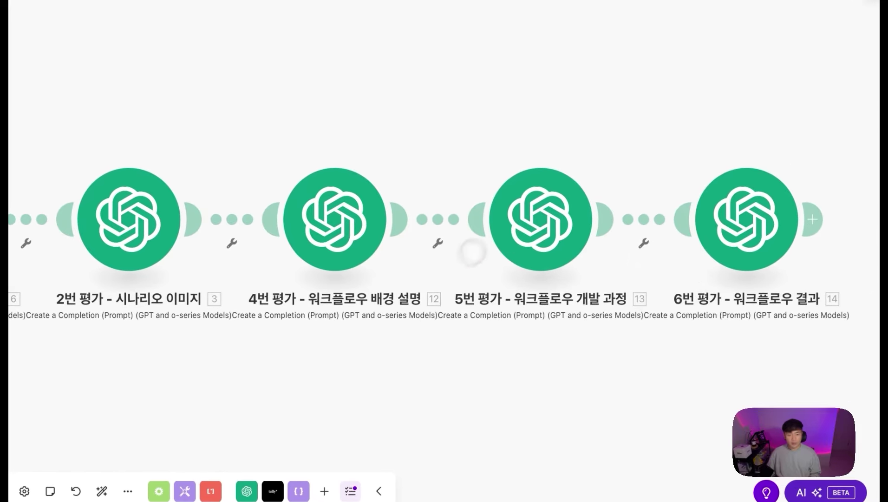
scroll(476, 248, "left", 5)
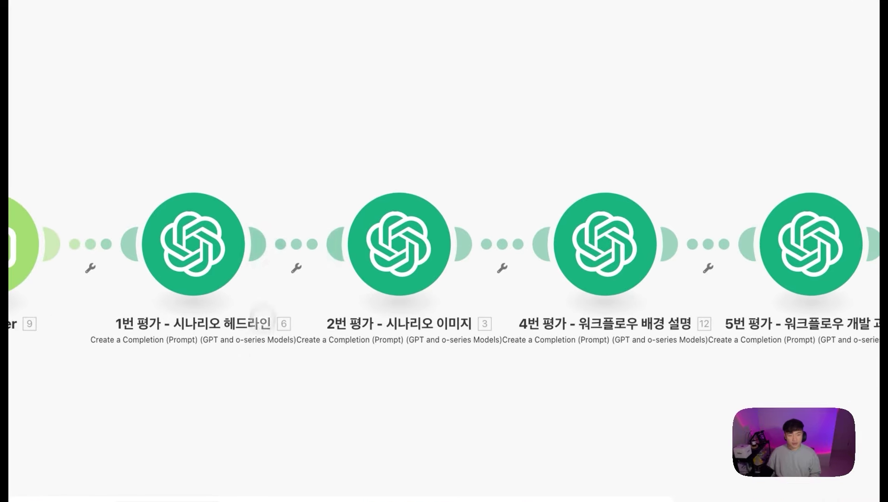
left_click_drag(194, 130, 773, 353)
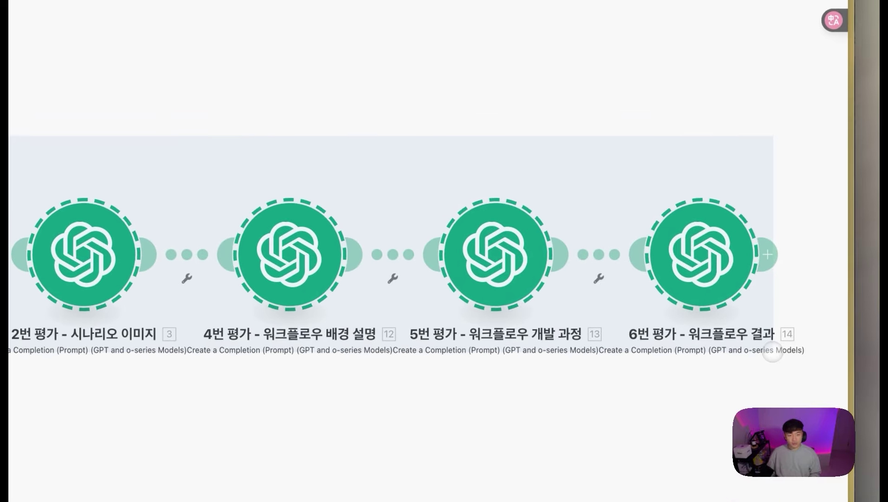
left_click_drag(162, 95, 542, 178)
left_click_drag(140, 224, 304, 459)
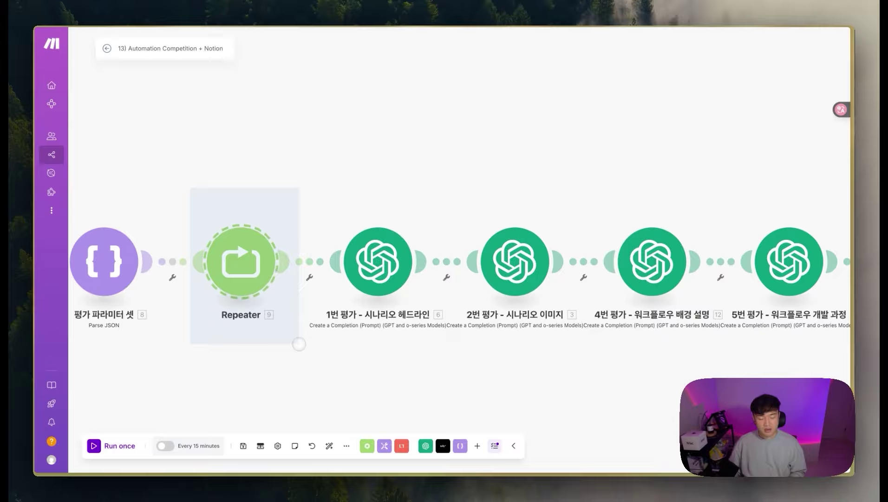
left_click_drag(300, 354, 296, 178)
left_click_drag(504, 189, 156, 147)
left_click_drag(426, 158, 517, 196)
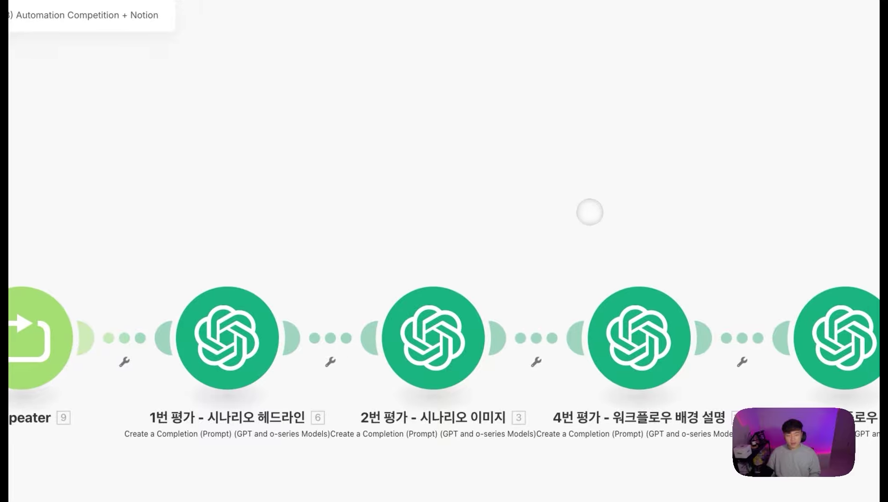
left_click_drag(590, 212, 624, 192)
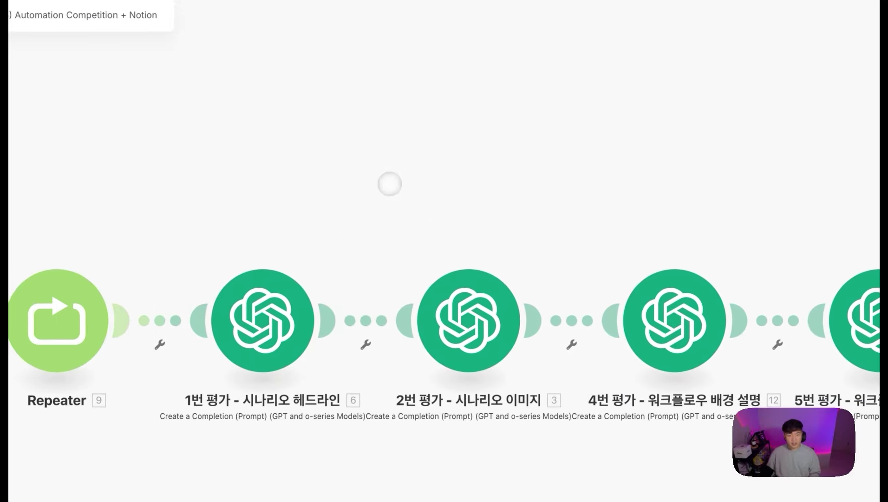
left_click_drag(391, 183, 446, 214)
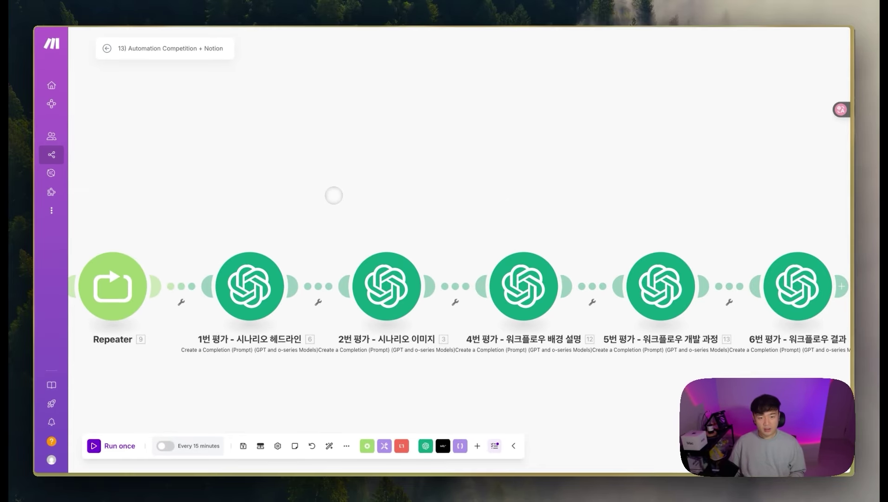
left_click_drag(334, 196, 315, 196)
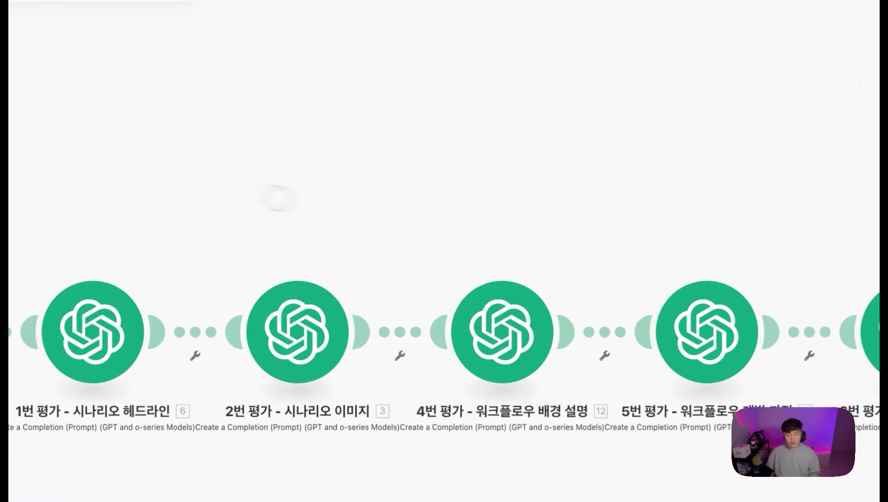
Step: Append a Flow Control Array aggregator after the last OpenAI evaluation module
left_click(720, 288)
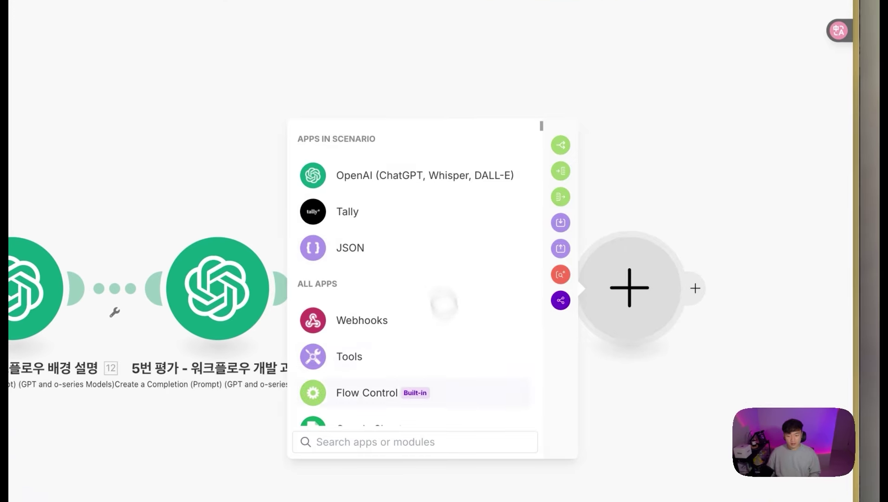
left_click(575, 180)
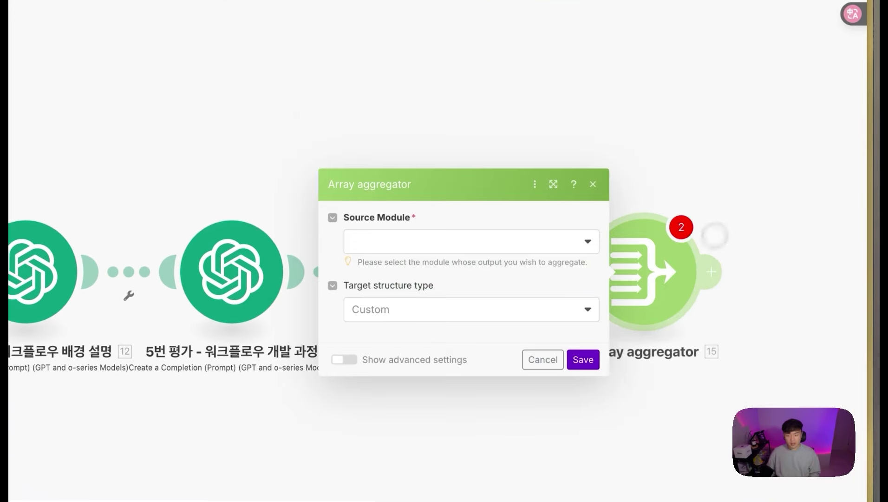
left_click(424, 151)
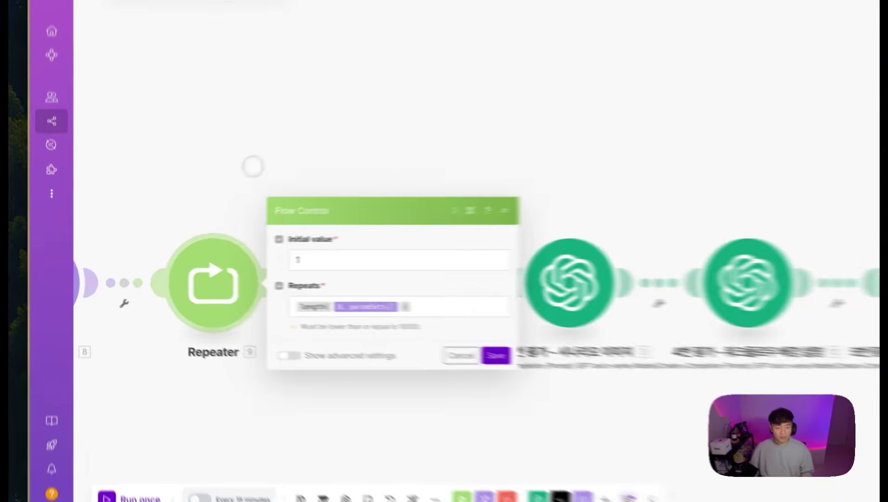
Step: Set the Array aggregator's source module to Repeater [9], keeping the Custom target structure
left_click(208, 201)
left_click_drag(209, 202, 319, 220)
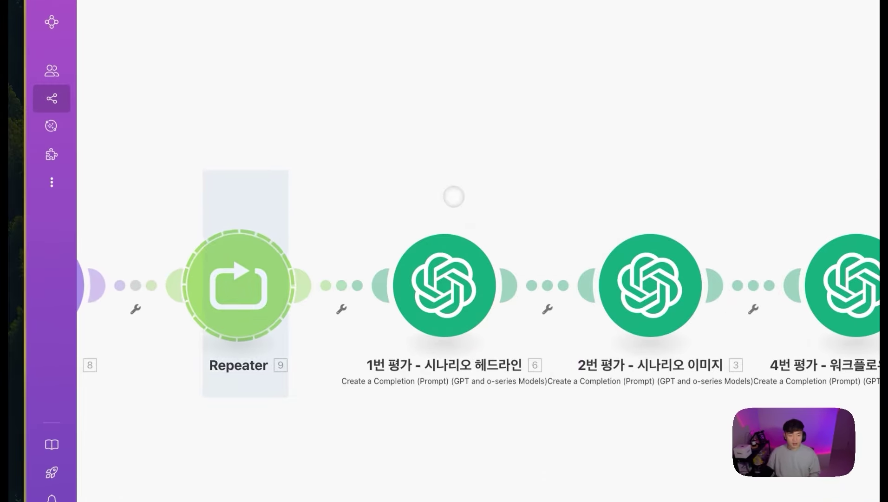
left_click_drag(454, 197, 454, 207)
left_click_drag(457, 108, 439, 120)
left_click_drag(160, 210, 581, 136)
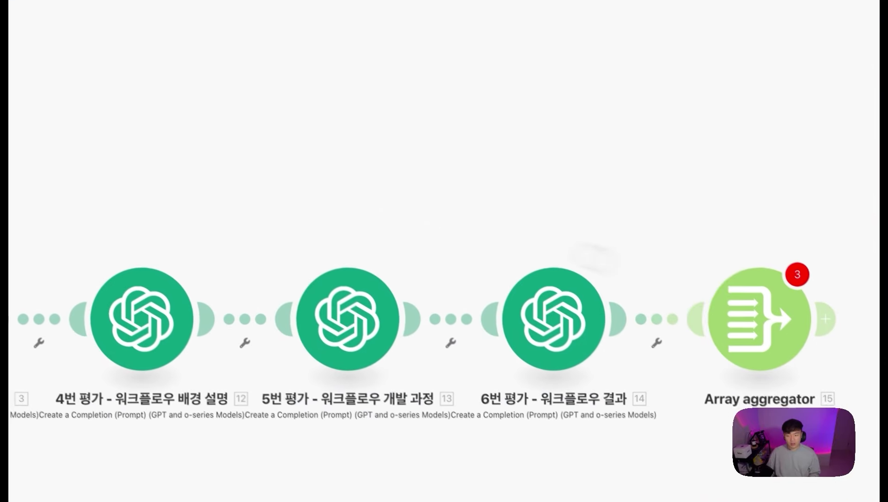
left_click(704, 283)
left_click(498, 172)
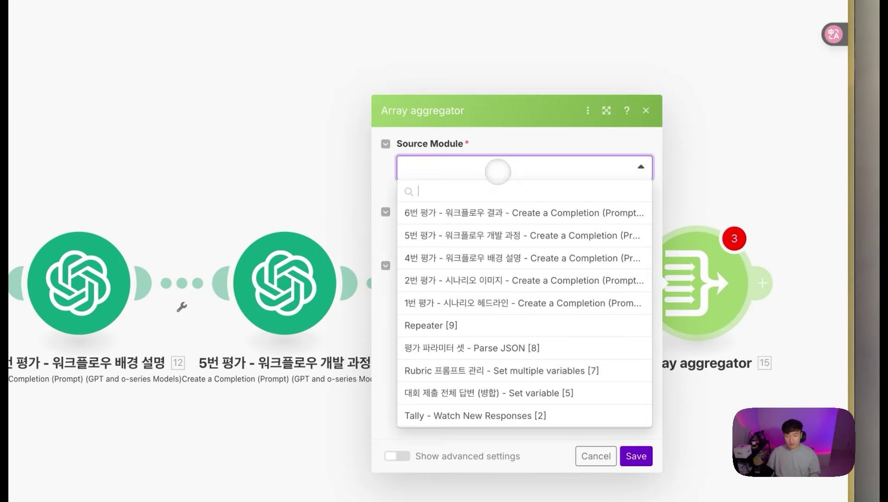
left_click(475, 328)
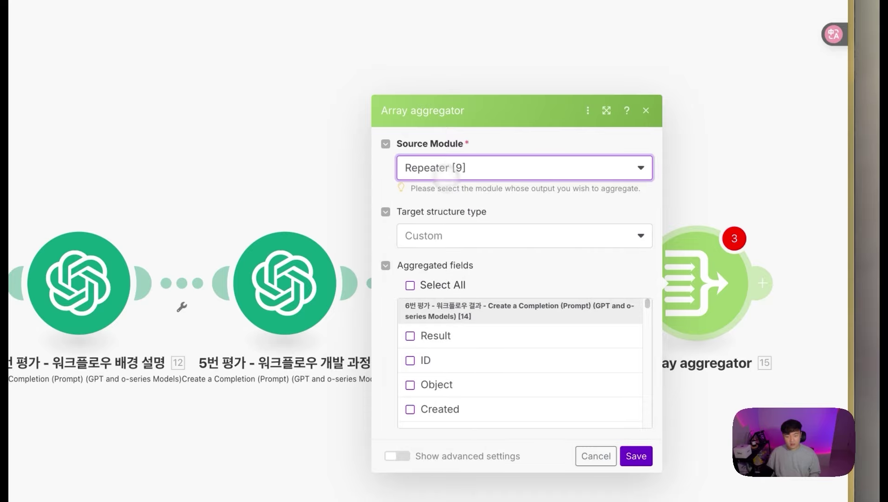
scroll(551, 325, "down", 2)
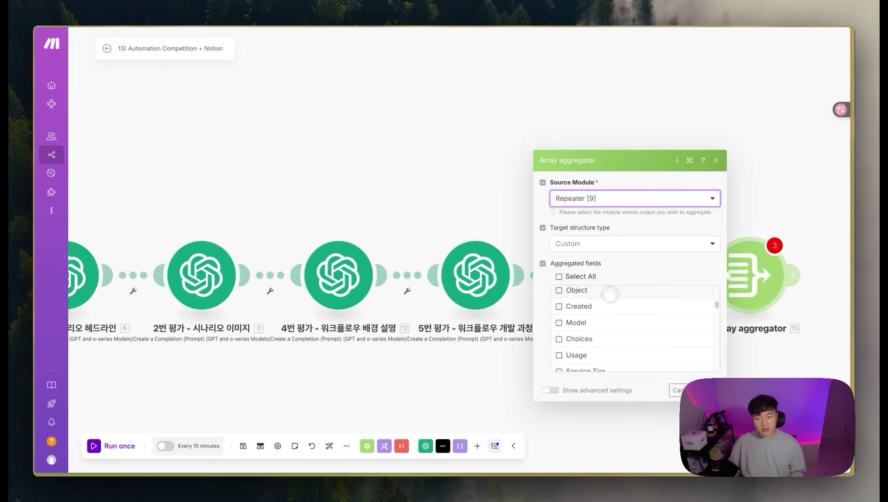
scroll(598, 322, "down", 10)
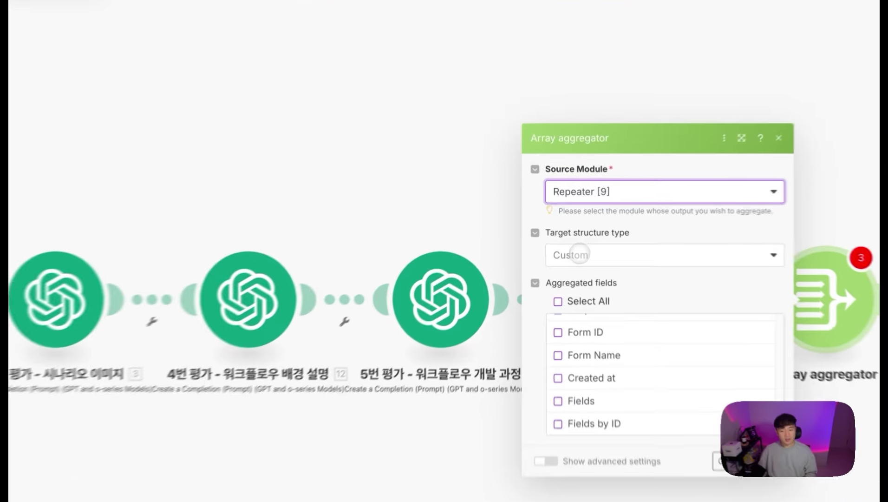
left_click(572, 242)
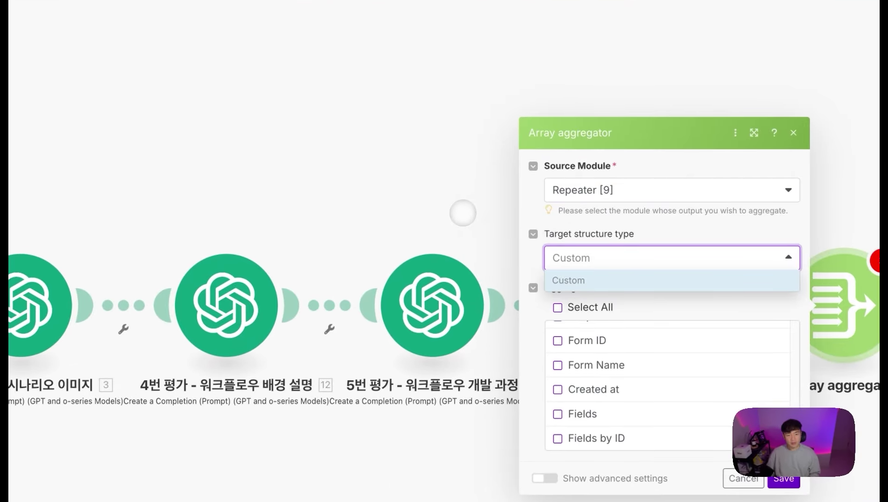
left_click_drag(462, 213, 182, 191)
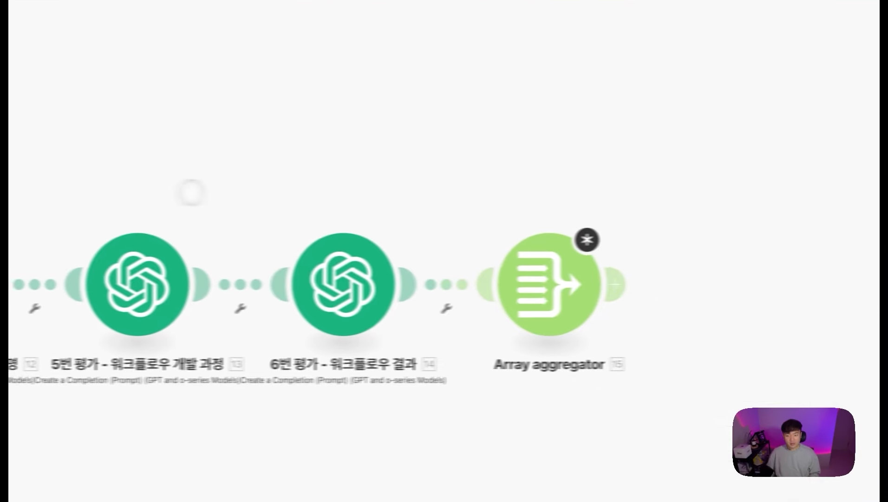
Step: Search 'spread' and add Google Sheets Bulk Add Rows (Advanced) after the aggregator
left_click(551, 289)
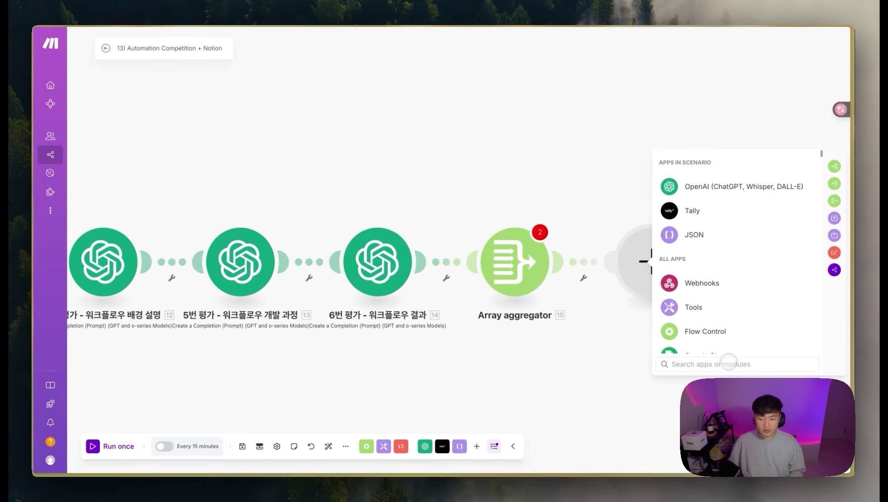
type("ㄴㅇ")
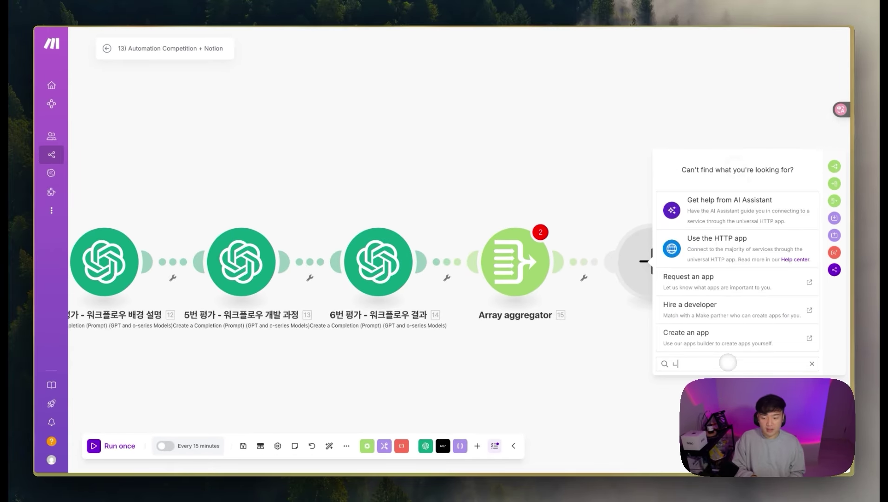
key("BackSpace")
type("네")
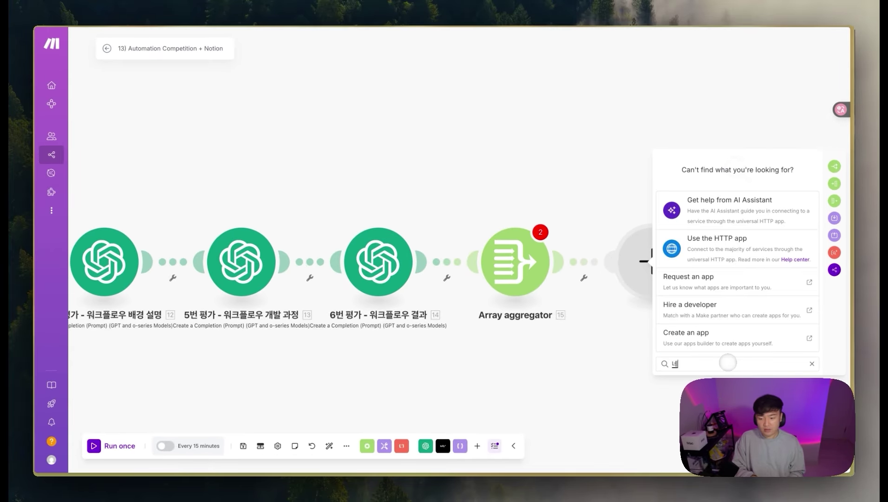
key("BackSpace")
key("BackSpace")
type("spread")
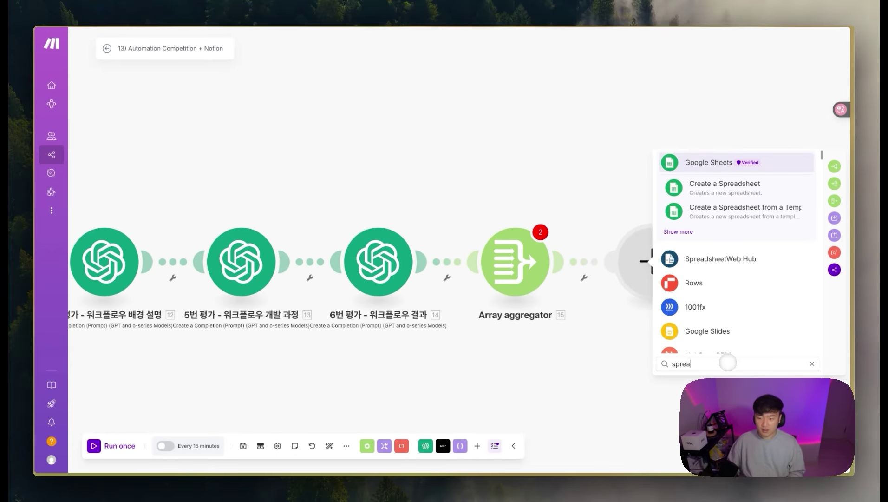
left_click(711, 162)
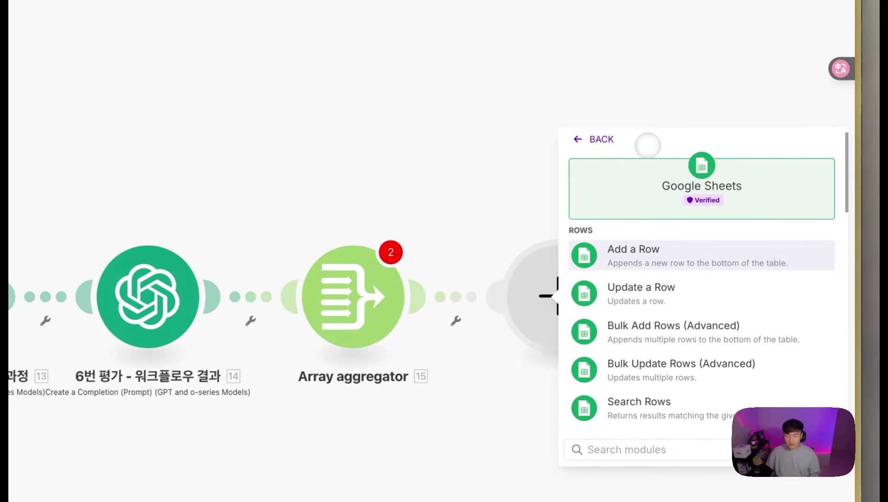
scroll(647, 146, "down", 2)
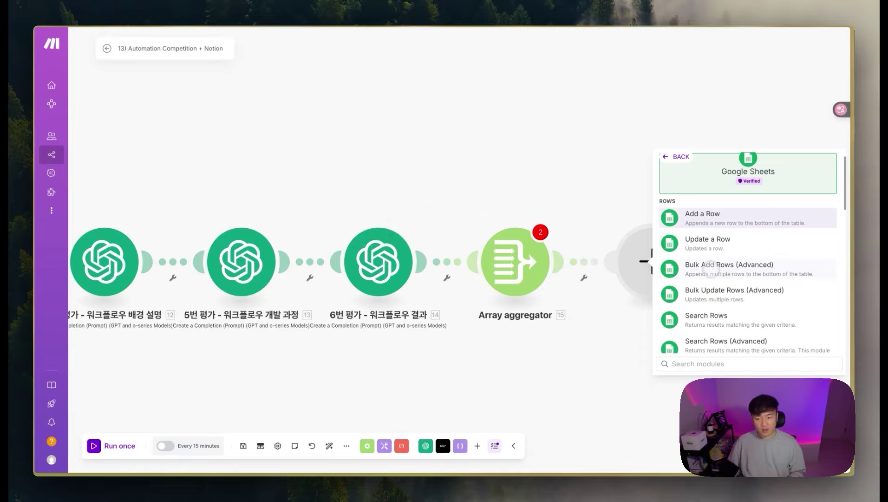
left_click(711, 268)
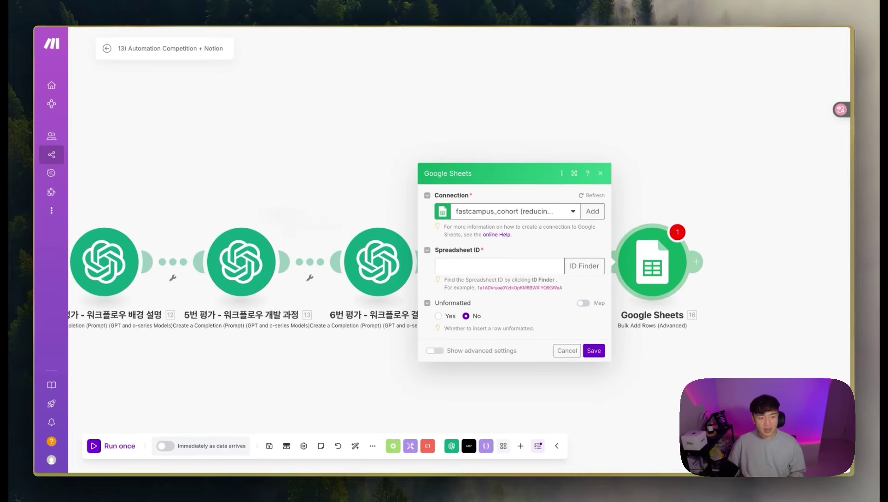
Step: Check columns A to O of the empty ASMR Workflow Log sheet, then close the Sheets module
mouse_move(38, 205)
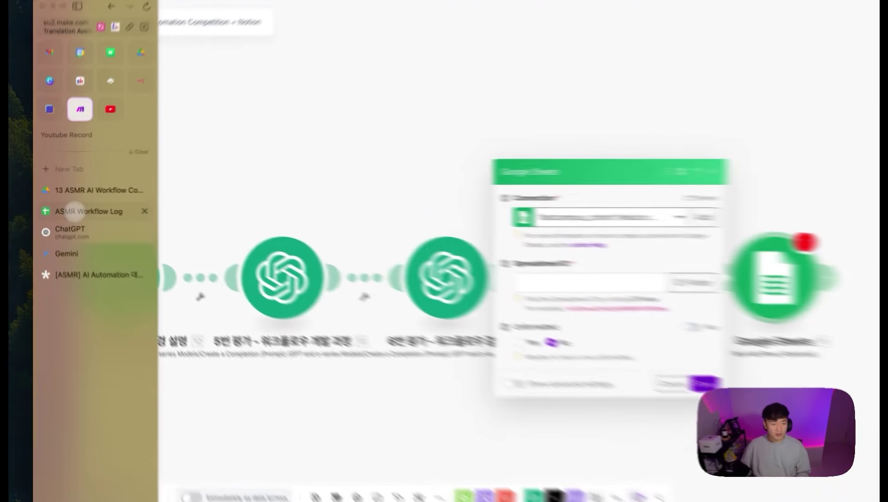
left_click(72, 204)
left_click(278, 223)
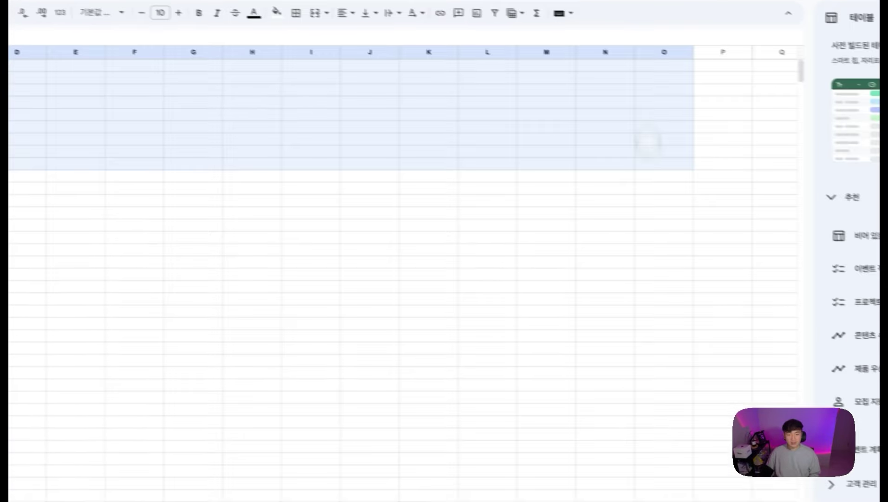
left_click_drag(648, 143, 669, 352)
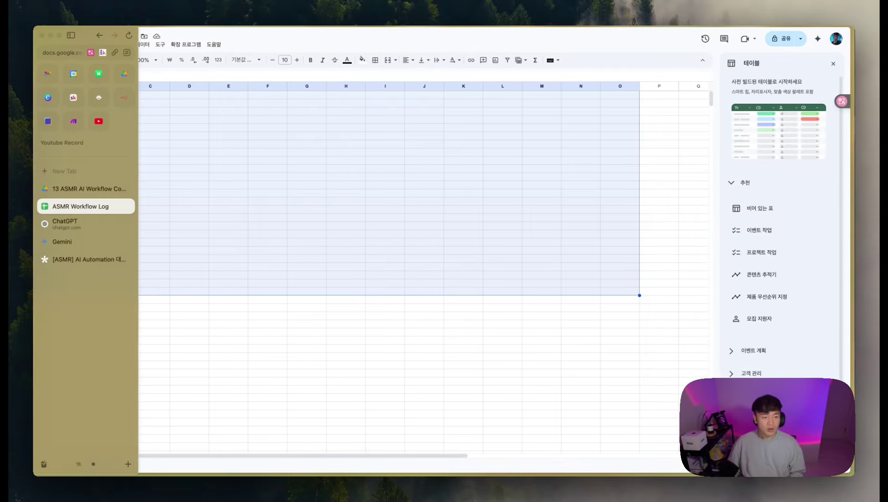
left_click(71, 132)
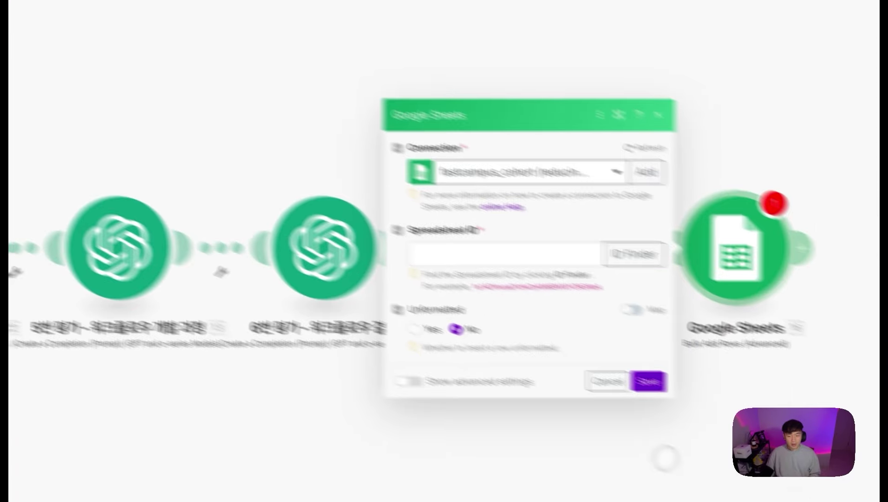
left_click(665, 458)
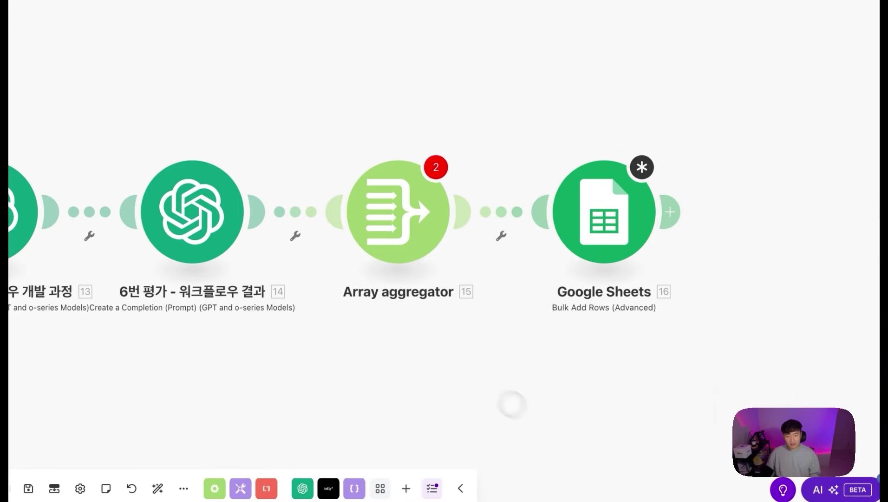
Step: Remove the link between module 14 and the Array aggregator
left_click_drag(354, 370, 689, 354)
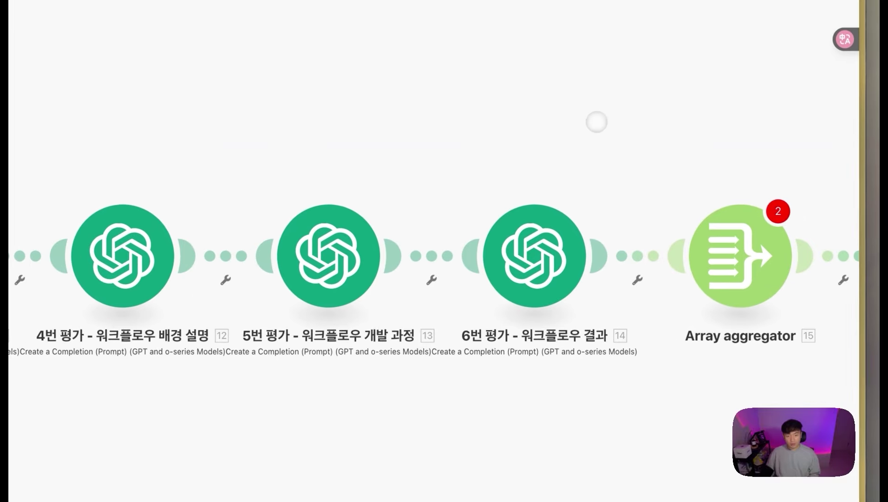
left_click_drag(597, 122, 586, 123)
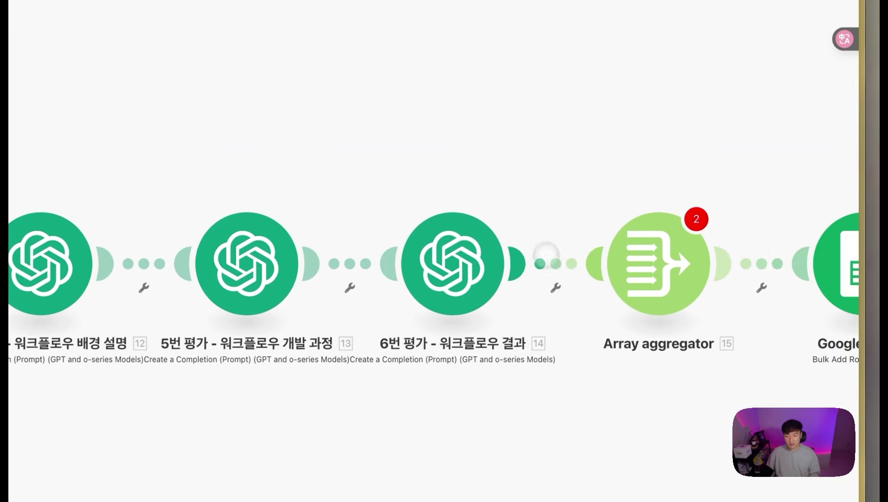
left_click(552, 265)
left_click(578, 219)
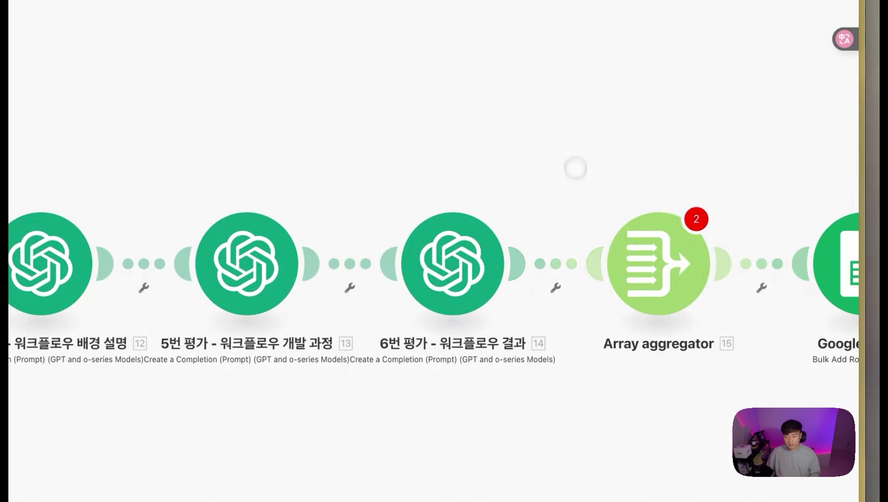
left_click(557, 260)
left_click(589, 301)
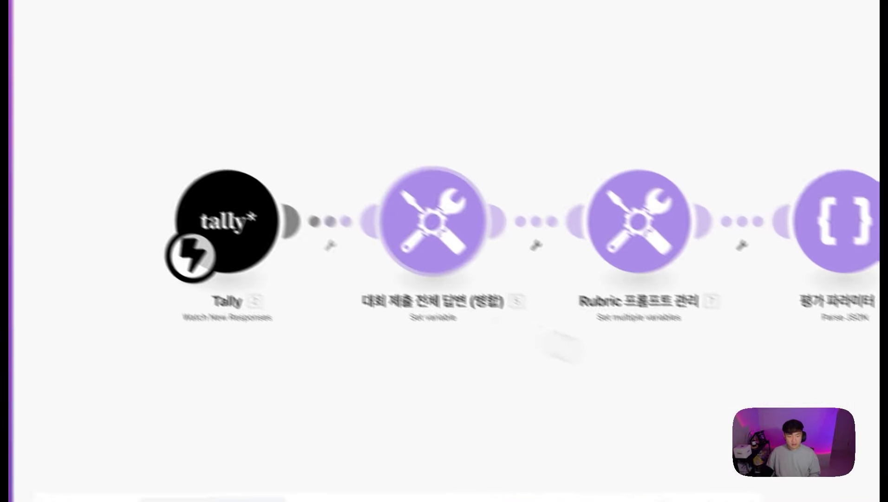
Step: Set the Repeater's number of repeats to 2 and save it
left_click(595, 153)
left_click(707, 233)
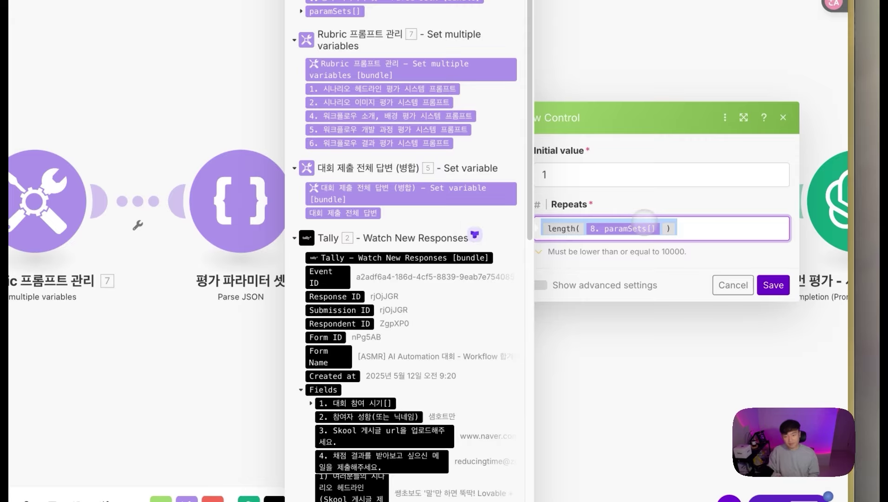
type("2")
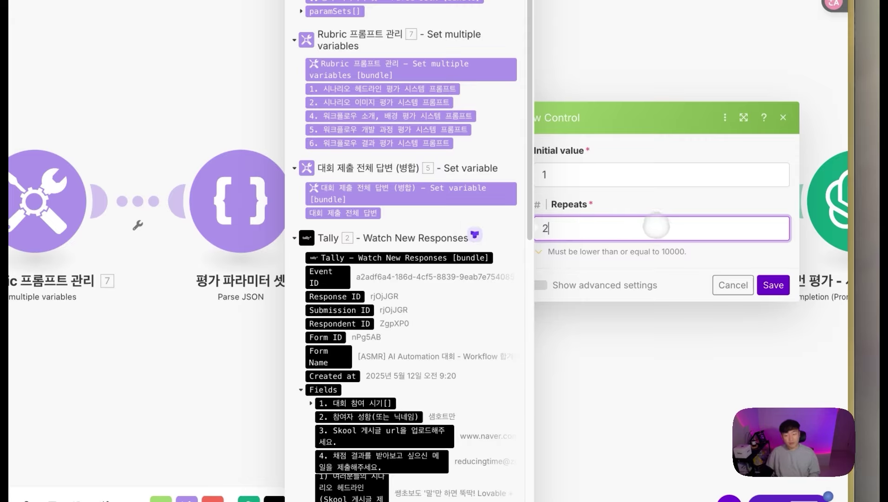
left_click(774, 285)
Step: Review the 보수적 정확성 entry in the Parse JSON parameter list and close it
left_click(272, 219)
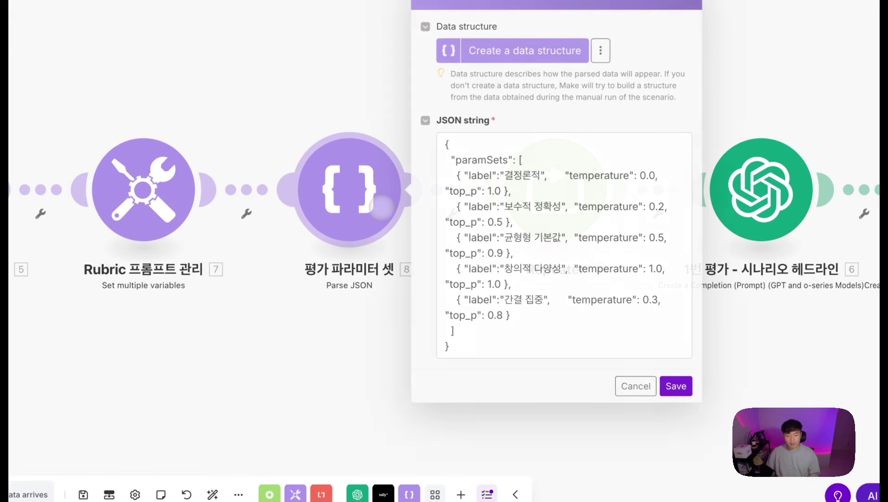
left_click_drag(470, 156, 553, 193)
left_click_drag(465, 206, 514, 222)
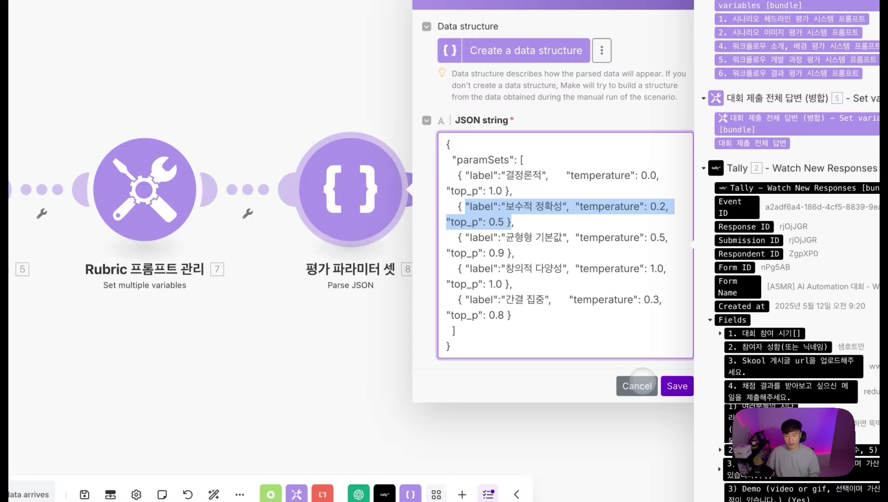
left_click(648, 386)
scroll(546, 370, "down", 5)
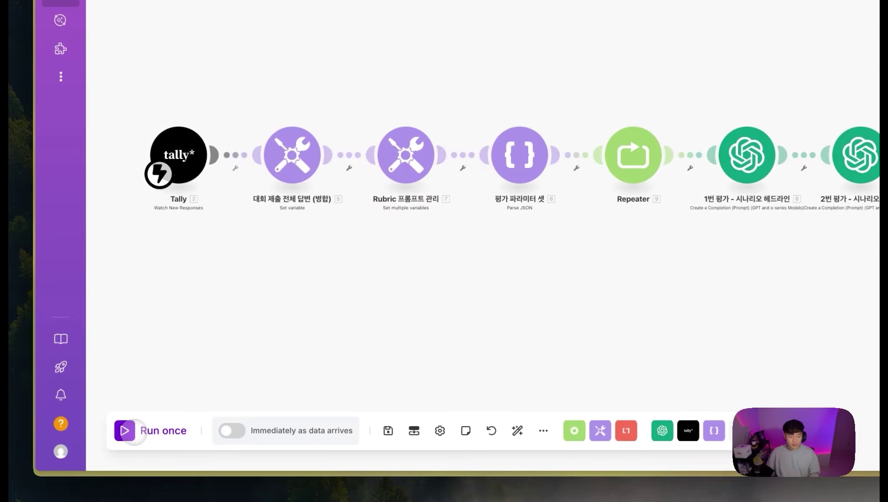
Step: Run the scenario once and submit the filled Tally contest entry form as test data
left_click(135, 430)
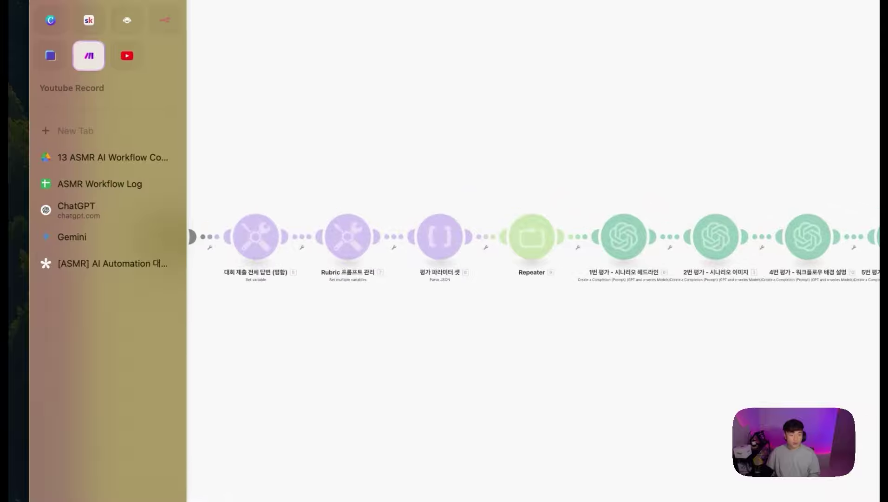
left_click(100, 264)
scroll(466, 284, "up", 15)
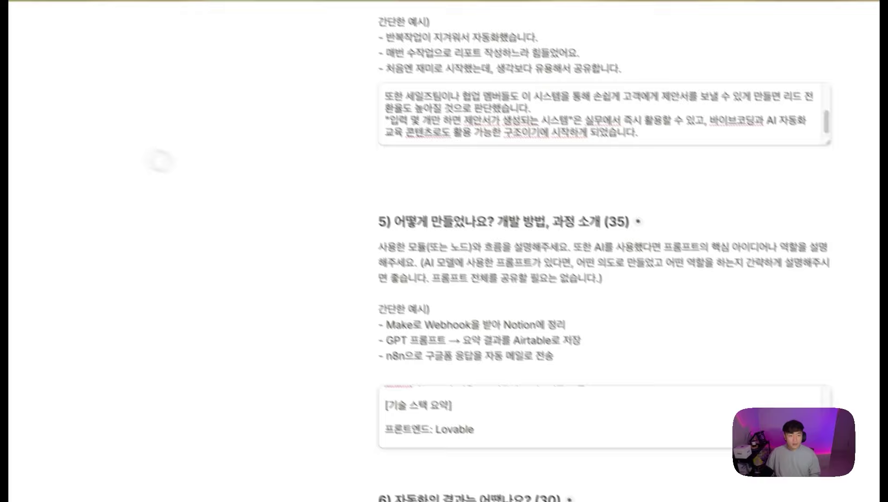
scroll(544, 291, "down", 10)
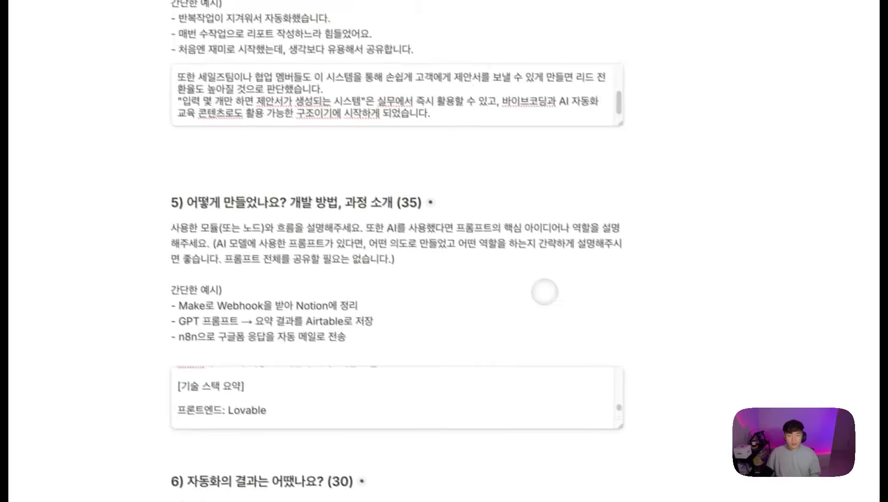
scroll(379, 197, "down", 15)
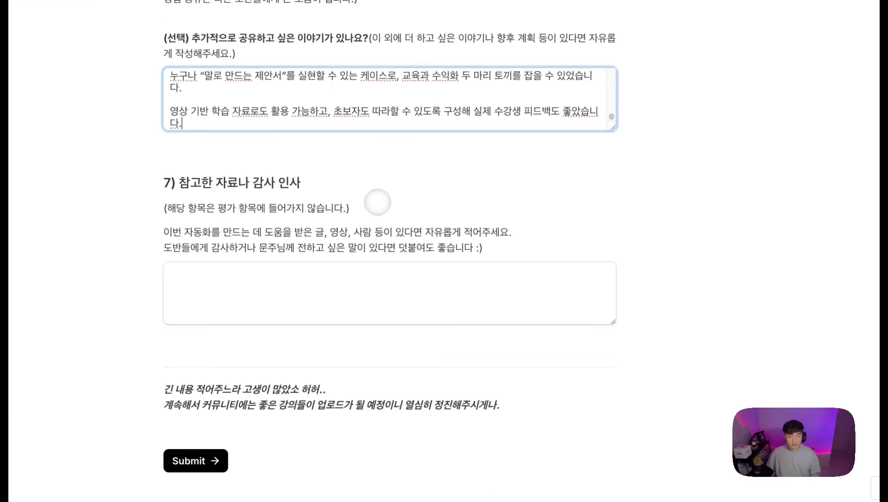
left_click(212, 458)
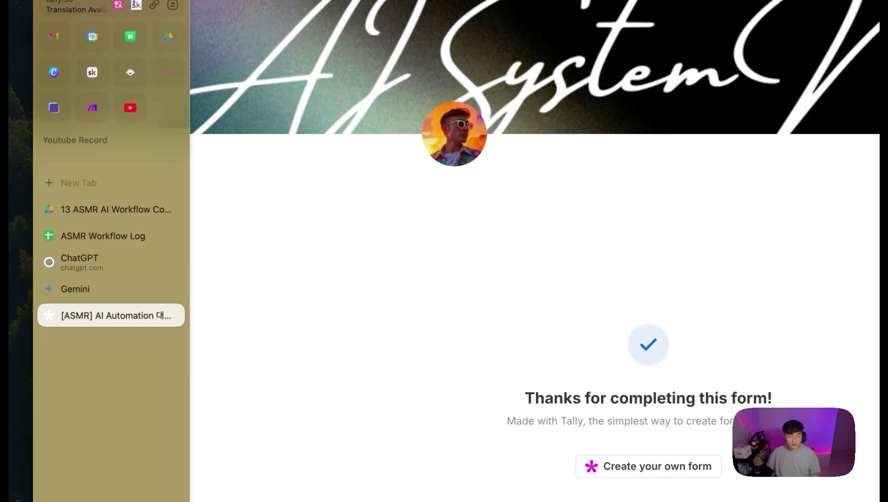
left_click(92, 107)
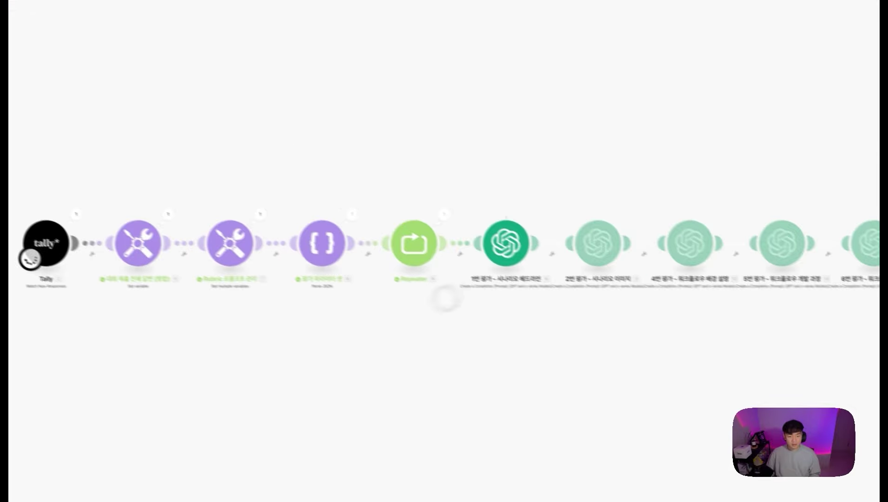
Step: Inspect the Repeater's output bundles, then pan over to the GPT evaluation modules
left_click(386, 122)
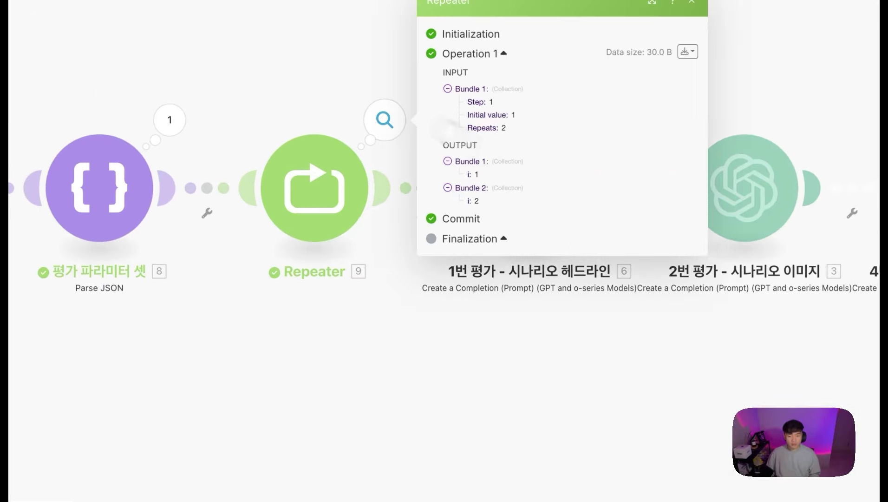
left_click(470, 361)
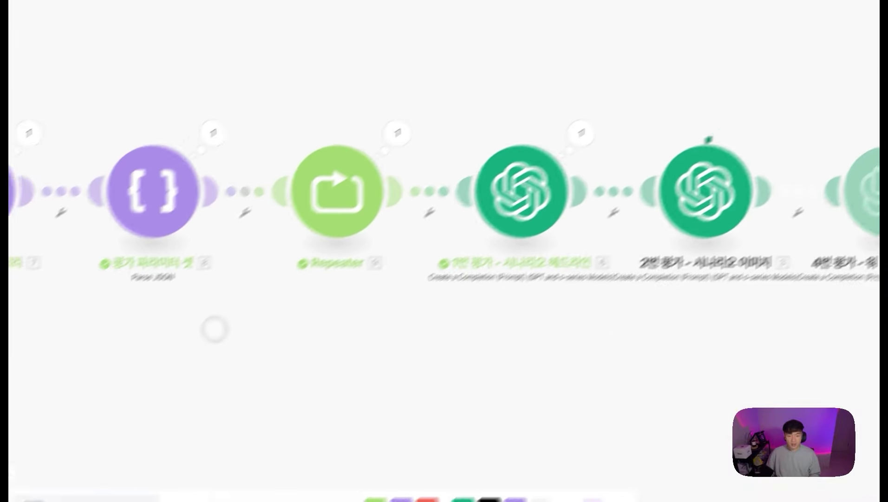
scroll(597, 300, "down", 1)
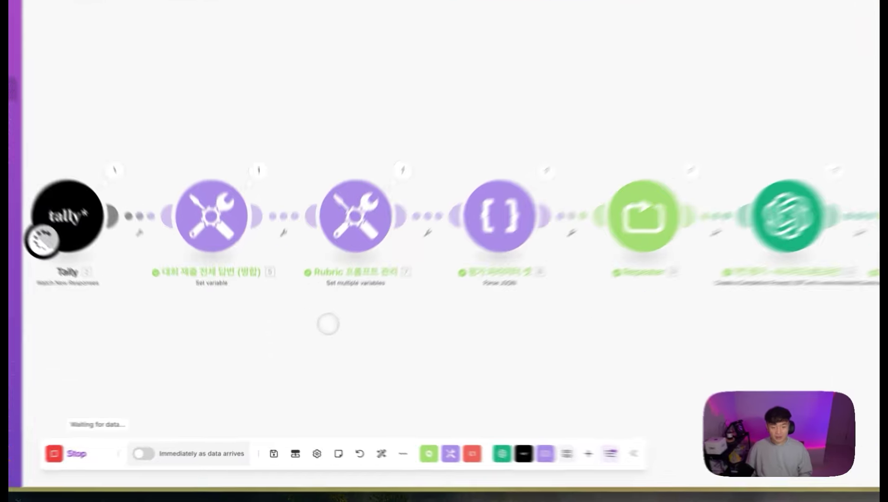
left_click_drag(403, 345, 488, 323)
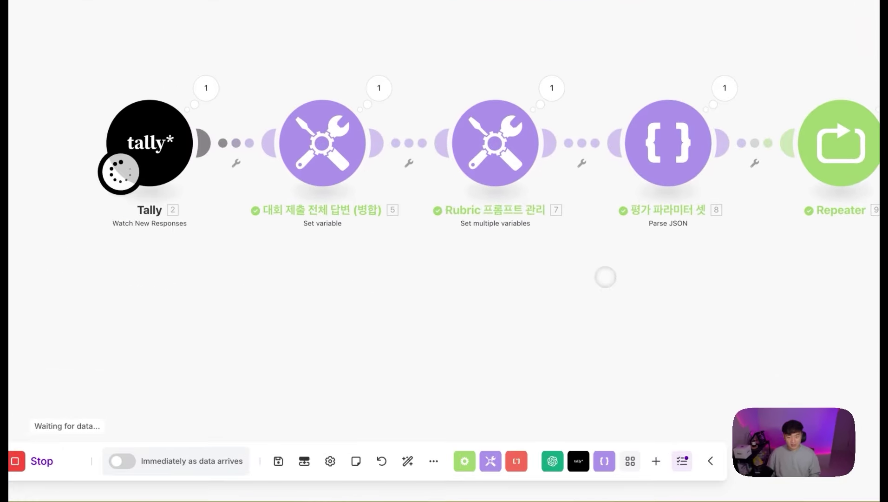
left_click_drag(605, 277, 166, 297)
left_click_drag(599, 308, 224, 321)
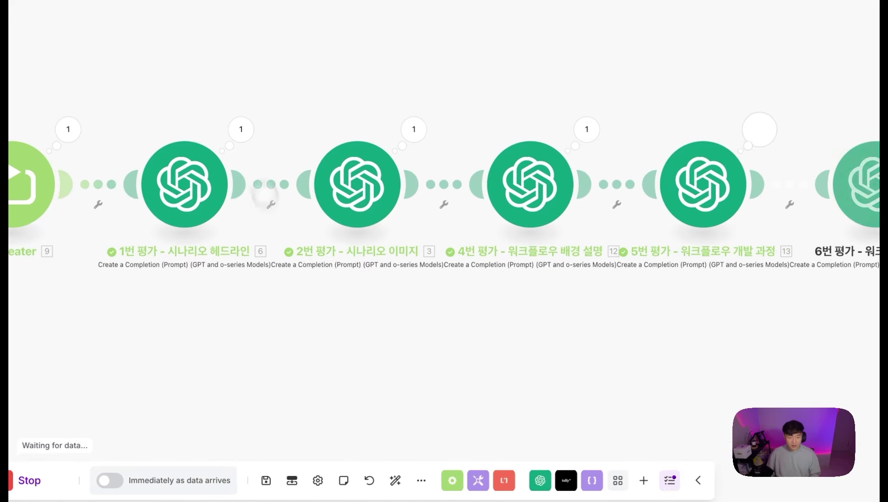
Step: Read the first GPT evaluation's reasoning in its run output
left_click(241, 129)
left_click(325, 183)
scroll(407, 203, "down", 2)
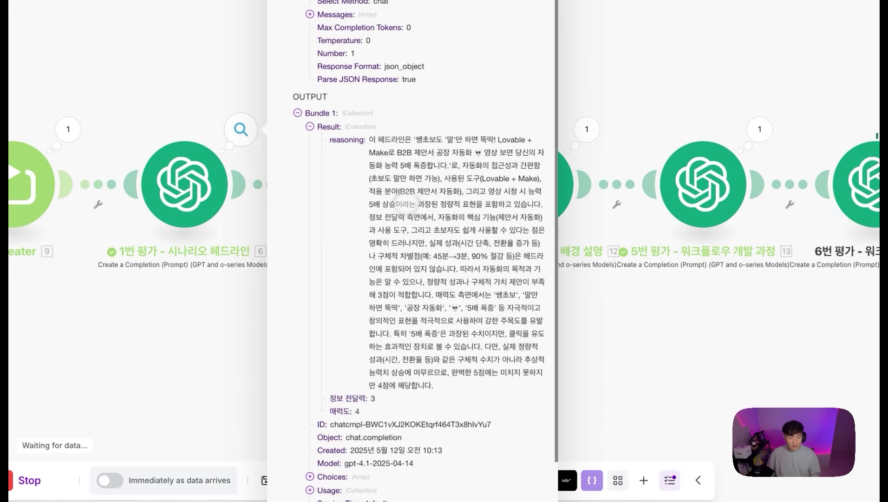
left_click_drag(386, 134, 453, 296)
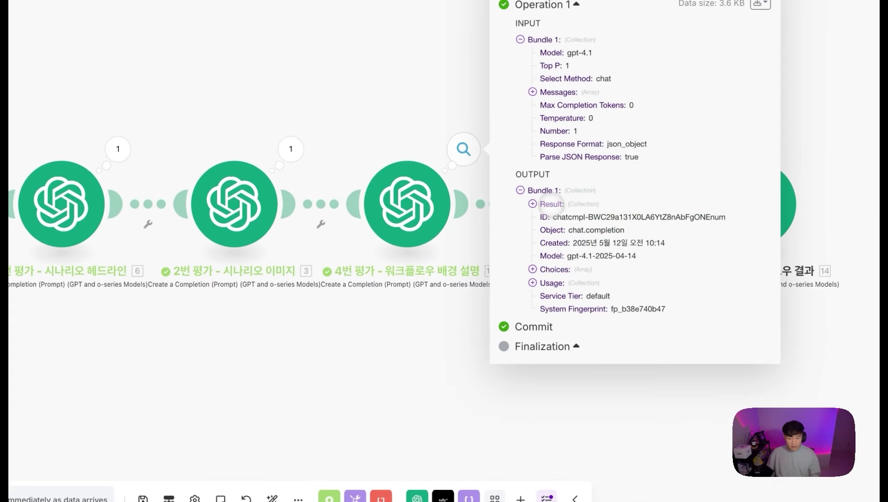
left_click(534, 204)
scroll(578, 312, "down", 2)
left_click(365, 413)
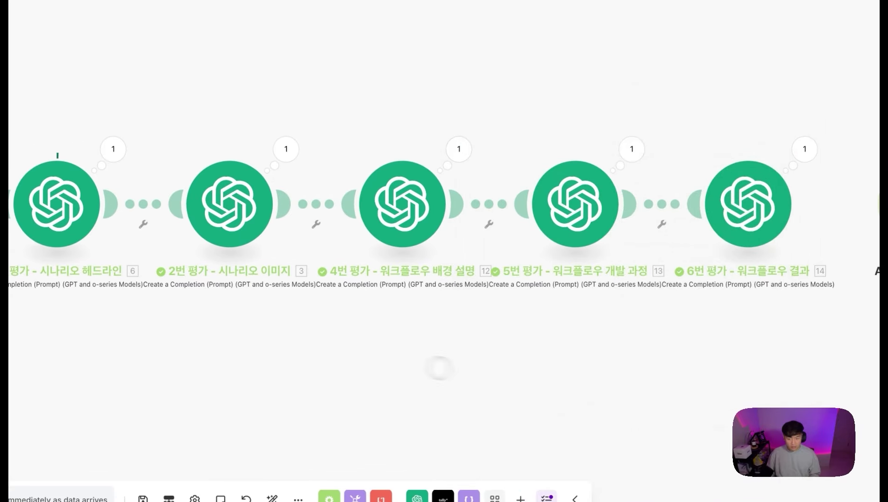
Step: Review the reasoning and scores output by the 5번 평가 and 6번 평가 modules
scroll(432, 261, "right", 5)
left_click(443, 139)
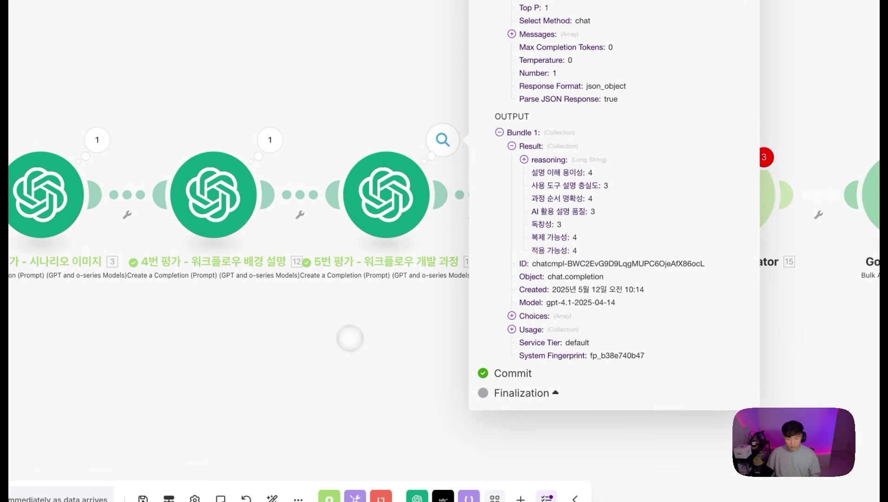
left_click(373, 357)
left_click(613, 139)
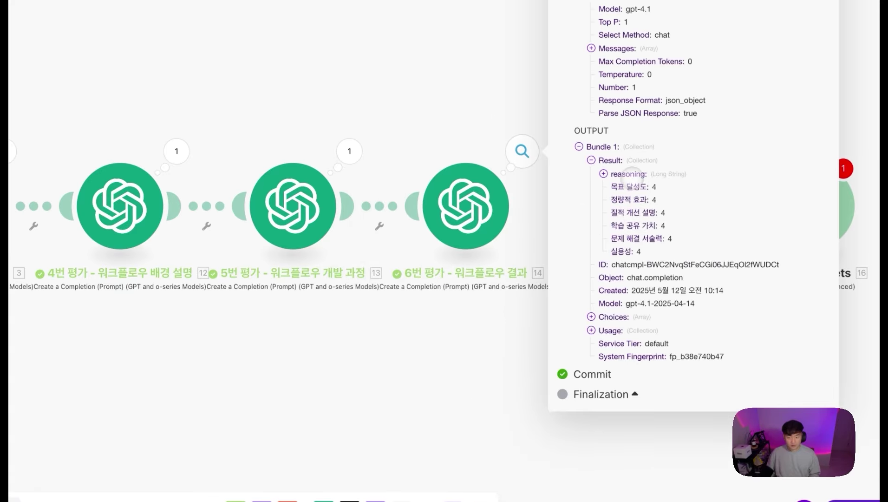
left_click(631, 174)
scroll(694, 316, "down", 7)
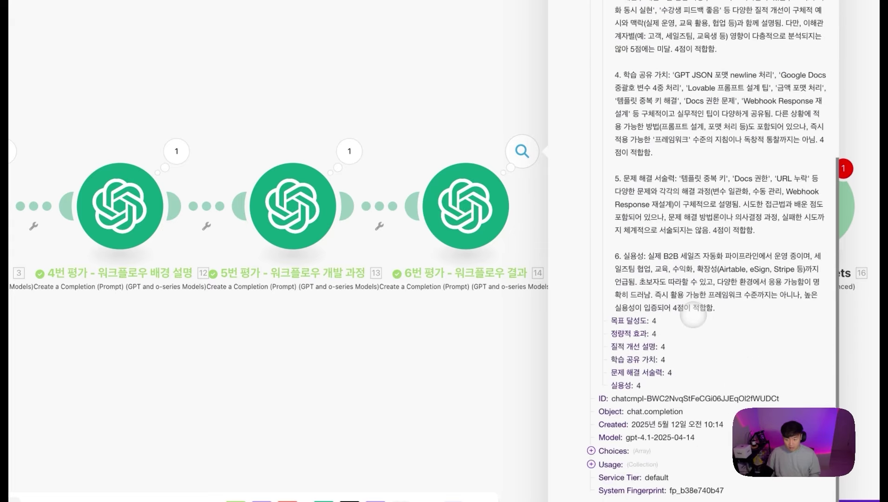
scroll(693, 316, "up", 5)
left_click(355, 356)
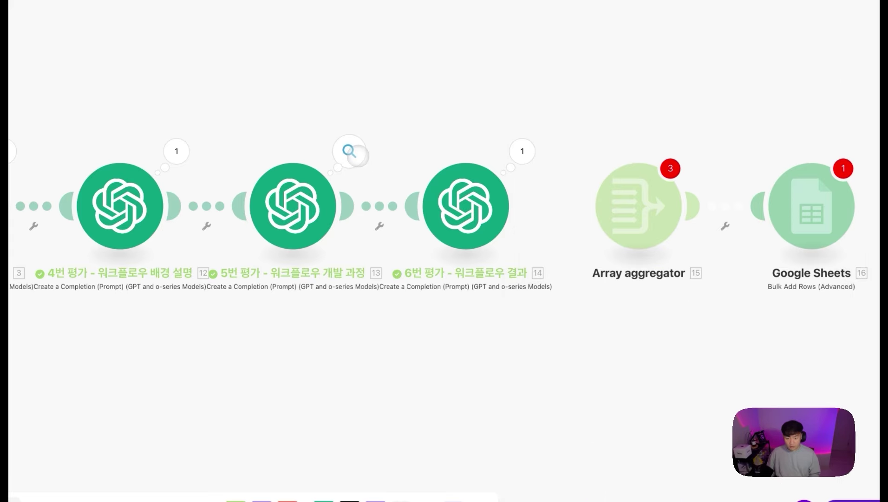
left_click(349, 151)
left_click(425, 207)
left_click(457, 171)
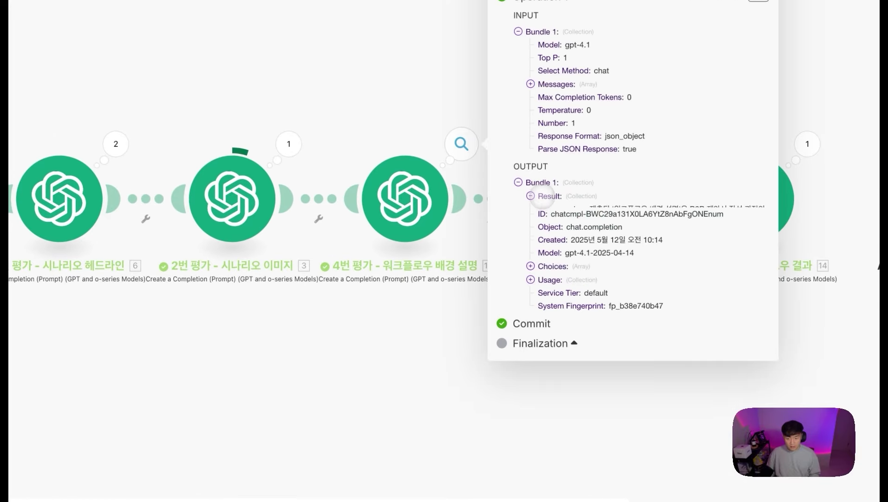
left_click(531, 198)
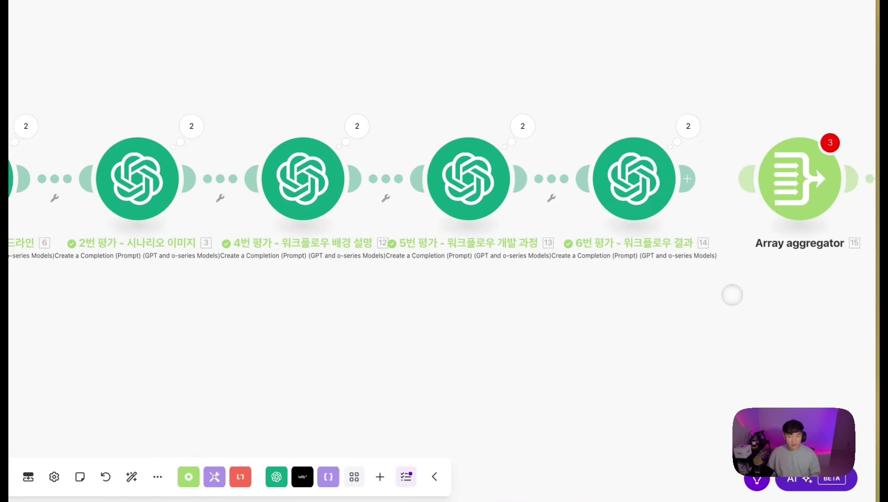
Step: Connect 6번 평가 - 워크플로우 결과 to the Array aggregator
scroll(733, 295, "left", 1)
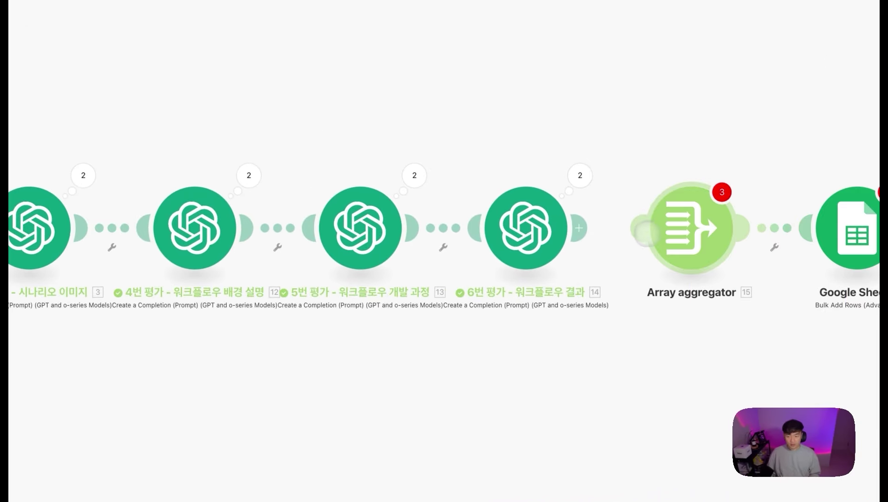
left_click_drag(646, 235, 581, 228)
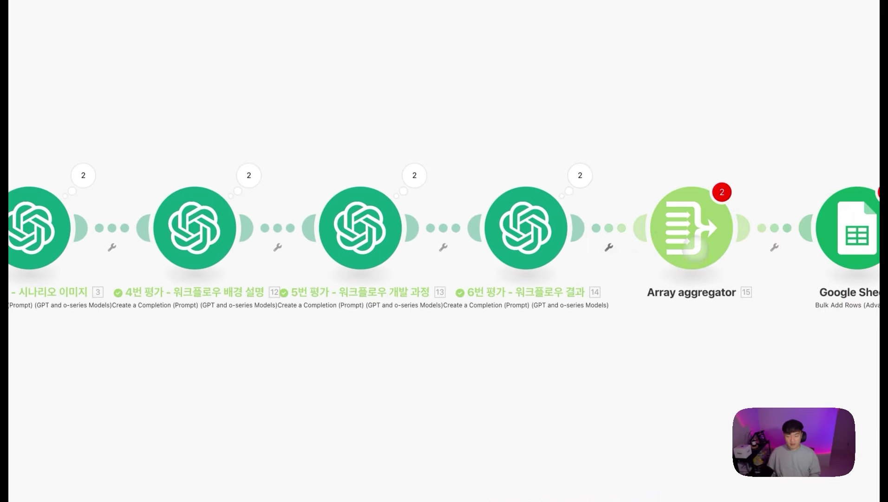
left_click(693, 249)
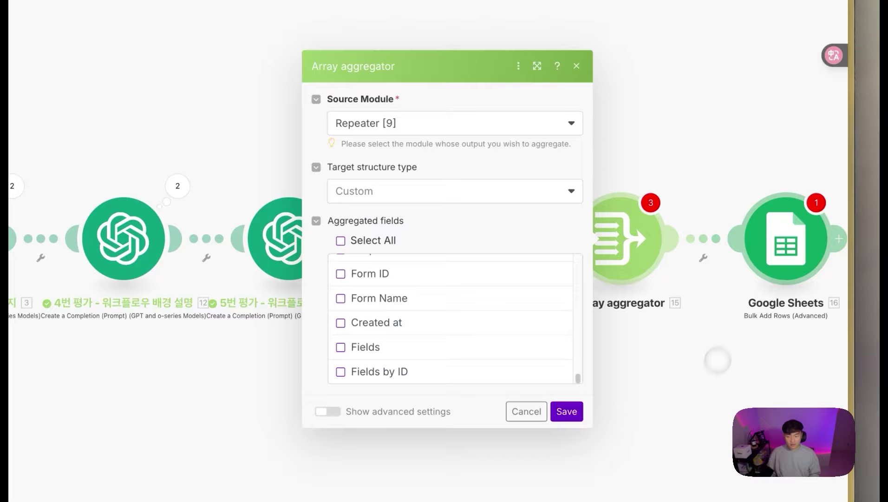
Step: Glance at the Google Sheets module's settings, then pan back toward the Repeater and JSON modules
left_click(753, 257)
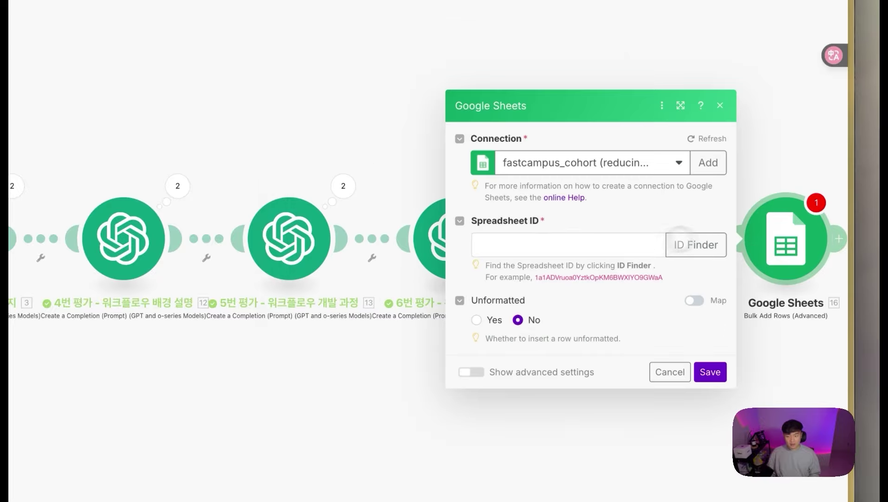
left_click(720, 105)
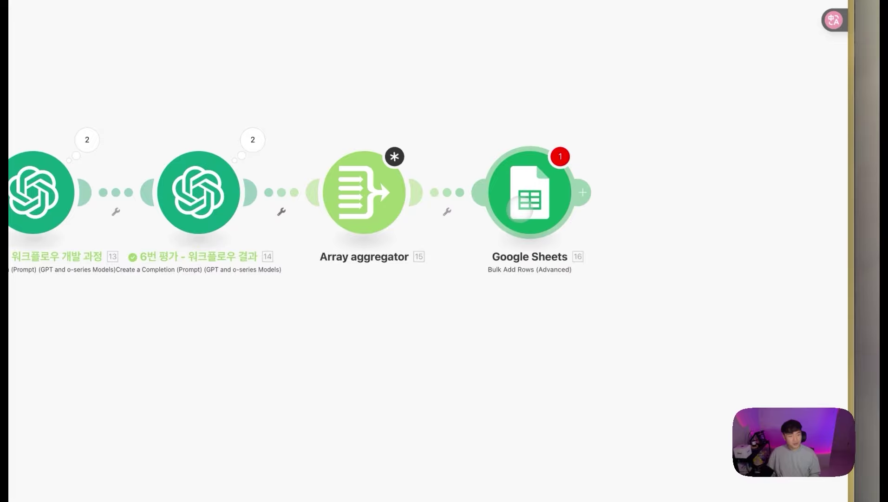
left_click_drag(162, 284, 407, 273)
left_click_drag(191, 269, 423, 267)
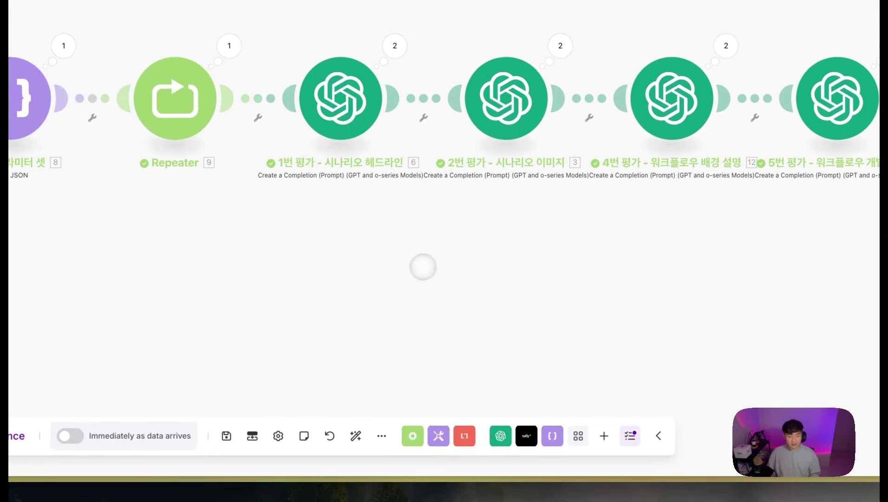
Step: Save the scenario anyway despite the configuration warnings
left_click(226, 435)
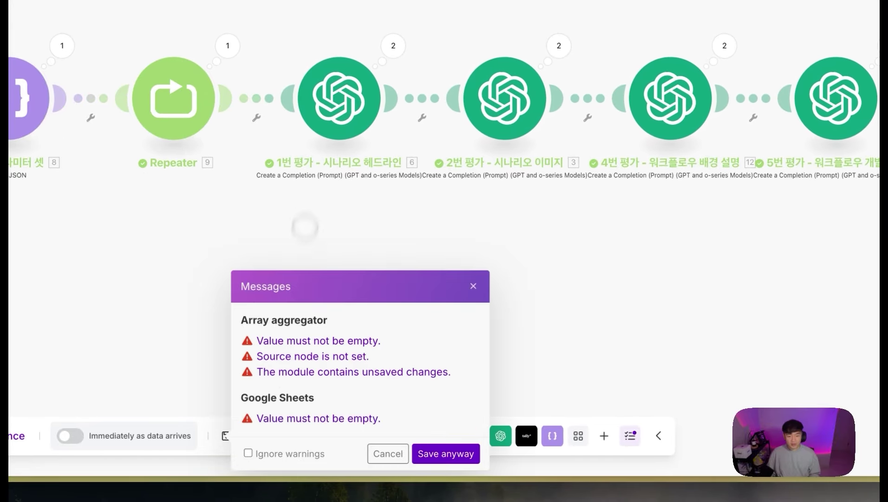
left_click(430, 451)
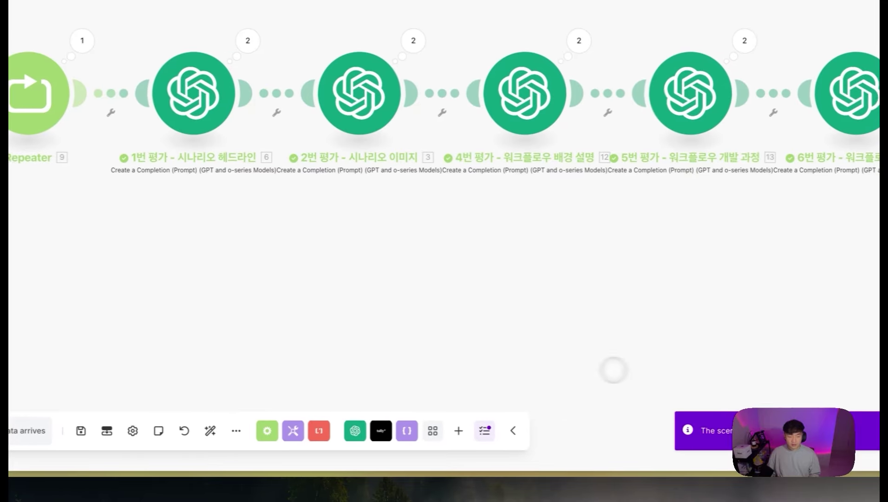
left_click_drag(699, 259, 383, 249)
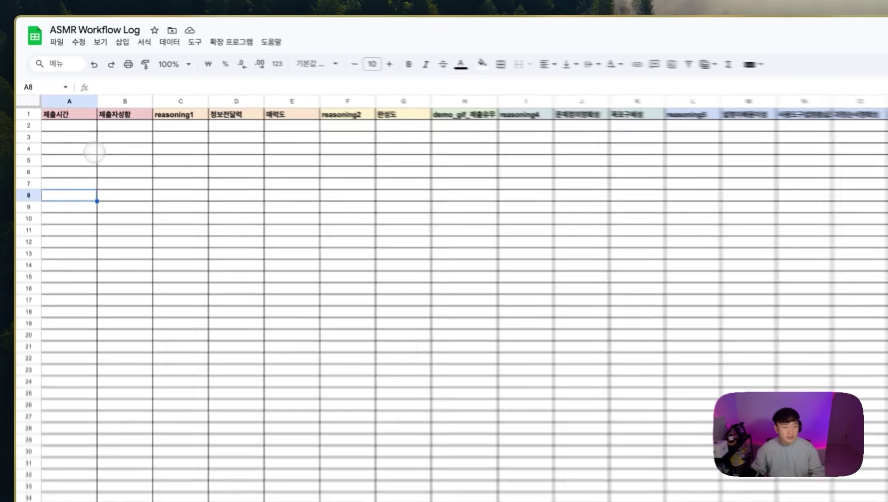
Step: Select the empty first data rows under 제출시간 and 제출자성함 in the ASMR Workflow Log
left_click(65, 111)
left_click_drag(81, 135, 864, 199)
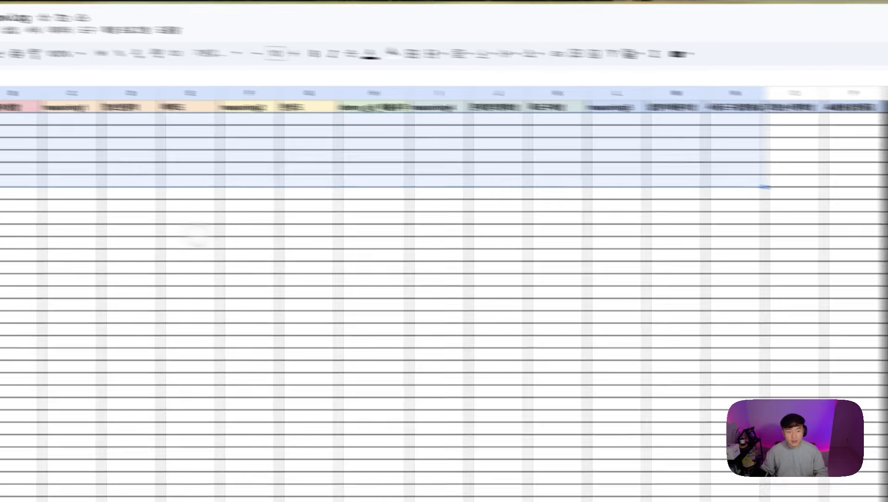
left_click(165, 229)
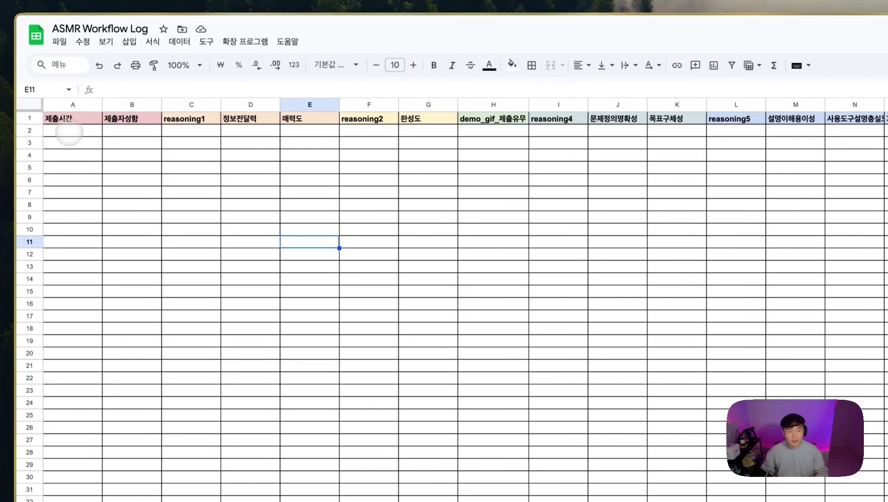
left_click_drag(69, 132, 123, 130)
left_click(52, 132)
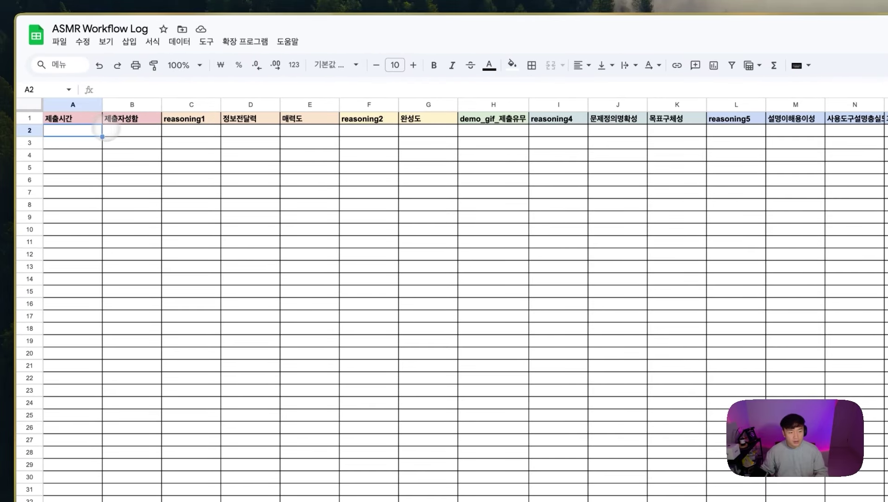
left_click(115, 132)
left_click(81, 132)
left_click(128, 130)
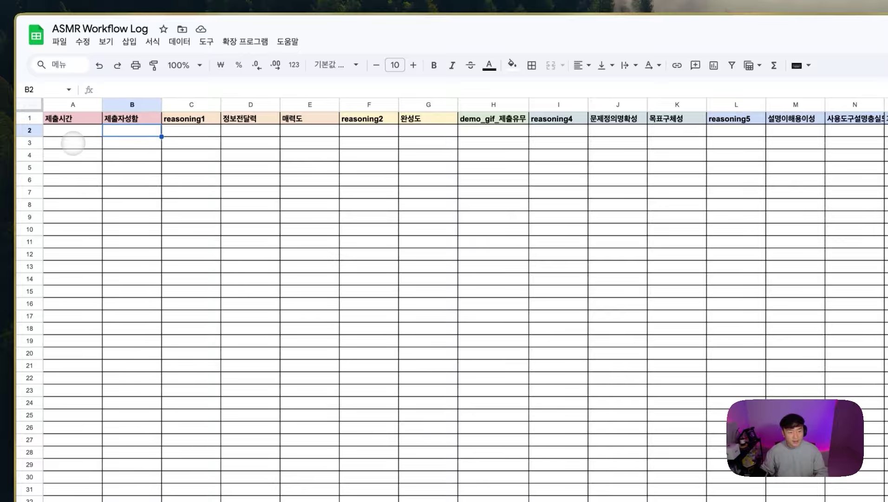
left_click_drag(73, 134, 74, 217)
left_click(74, 216, "shift")
left_click_drag(129, 133, 120, 216)
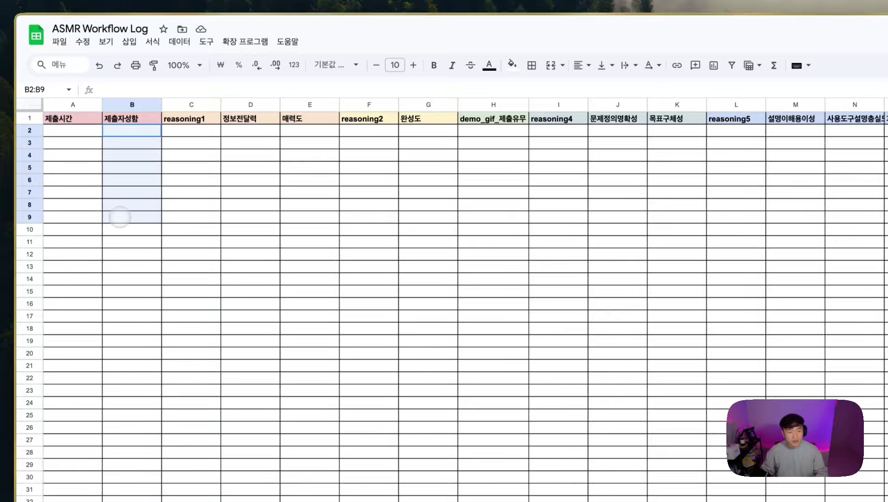
left_click_drag(190, 131, 887, 130)
Step: Check the empty 정보전달력, 매력도, reasoning and 문제정의명확성 cells in row 2
left_click(23, 133)
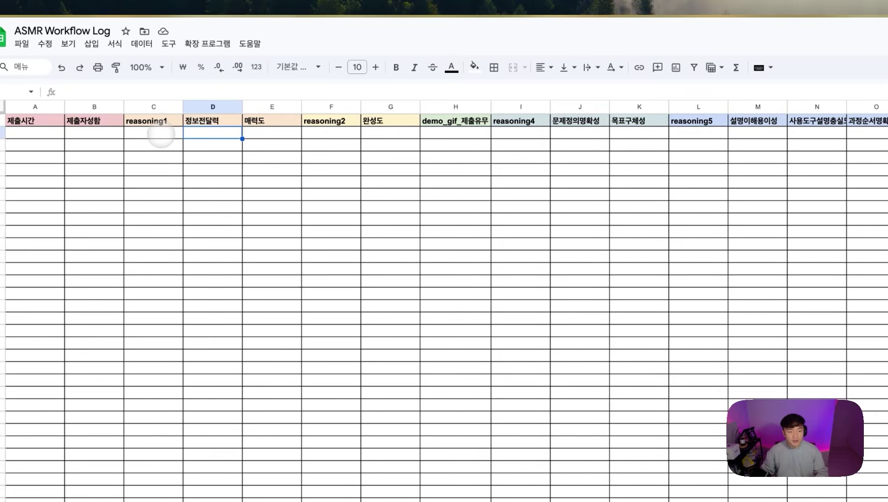
left_click(246, 134)
left_click(141, 134)
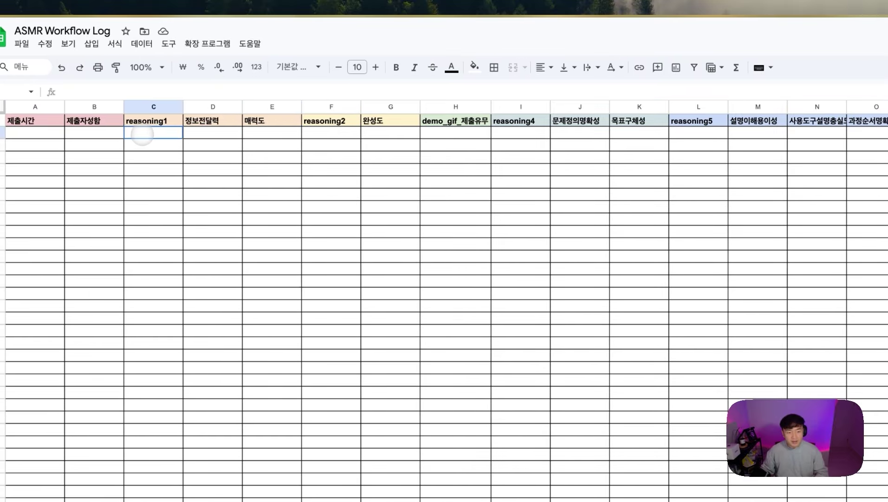
scroll(318, 134, "right", 10)
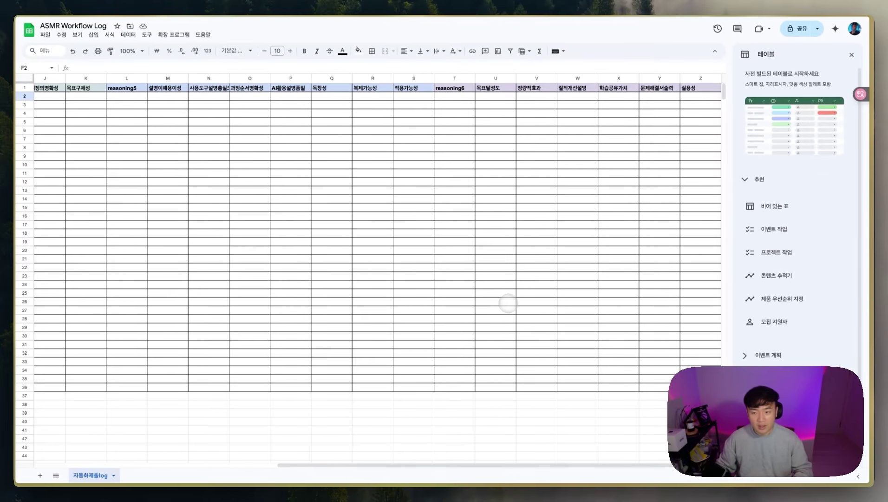
scroll(539, 284, "left", 3)
scroll(565, 279, "left", 5)
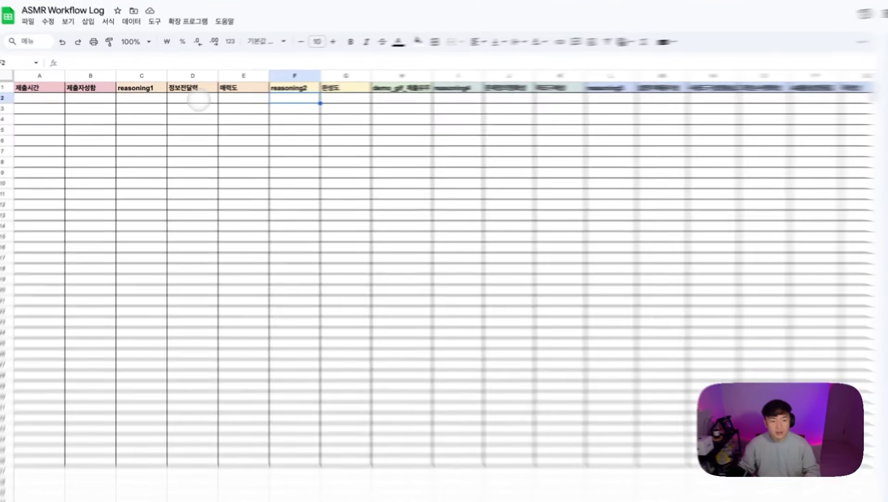
left_click_drag(178, 96, 184, 133)
left_click_drag(335, 98, 340, 159)
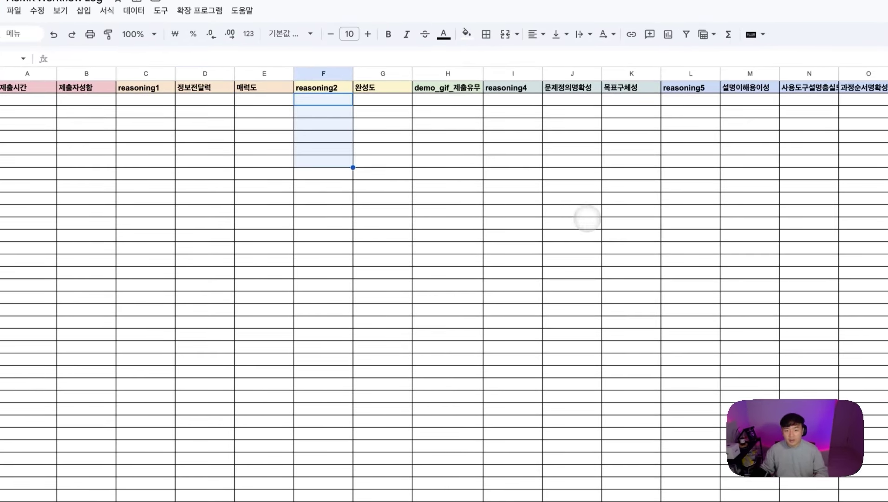
left_click(550, 210)
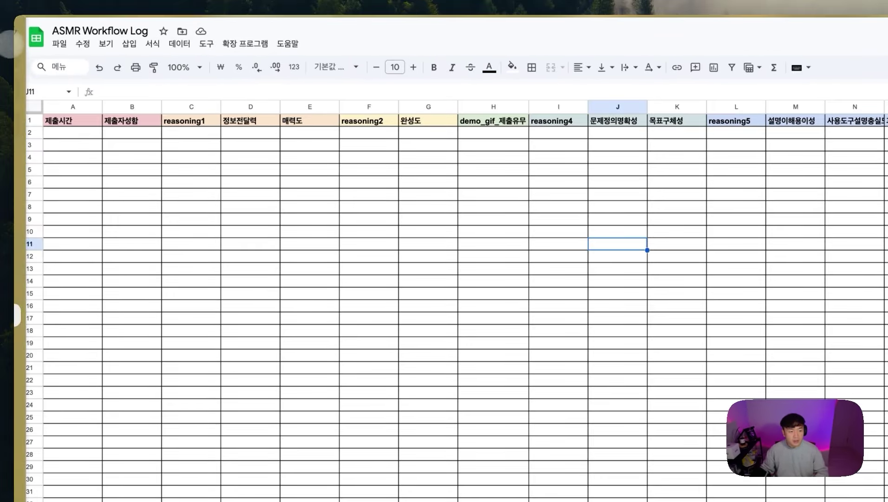
Step: Get the spreadsheet ID from the sheet's web address and switch back to Make
mouse_move(16, 315)
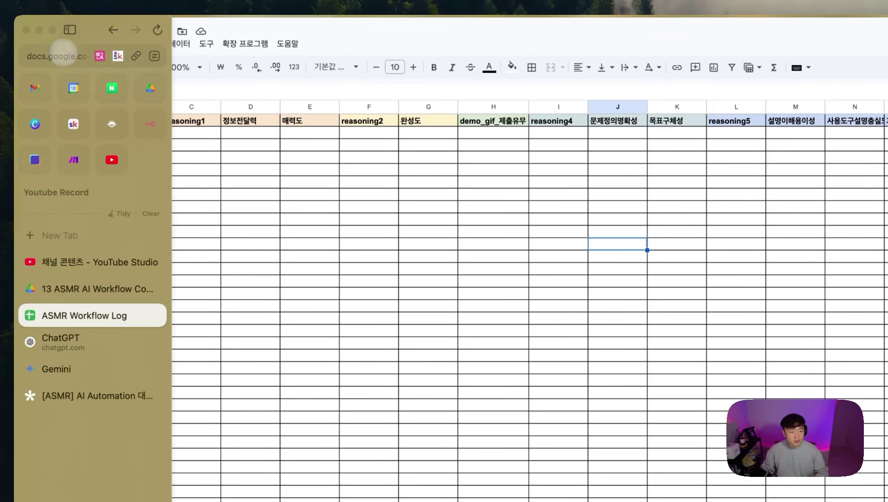
left_click(69, 55)
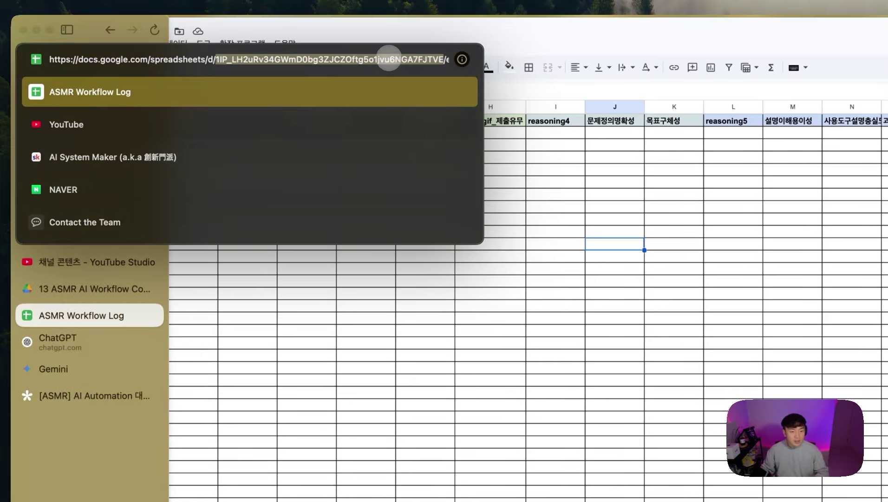
left_click(413, 360)
mouse_move(26, 213)
left_click(73, 125)
left_click(712, 204)
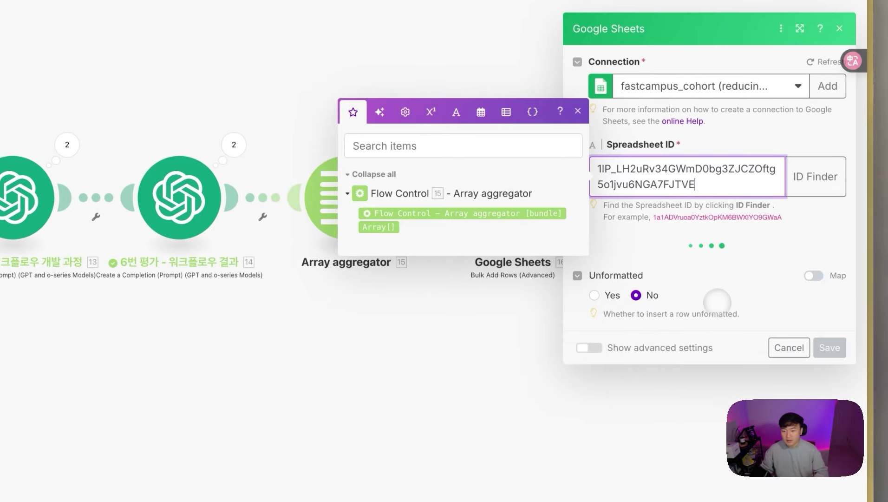
Step: Set the Google Sheets module to sheet 자동화제출log, columns A-Z, rows from the aggregator's Array[]
left_click(669, 230)
left_click(814, 206)
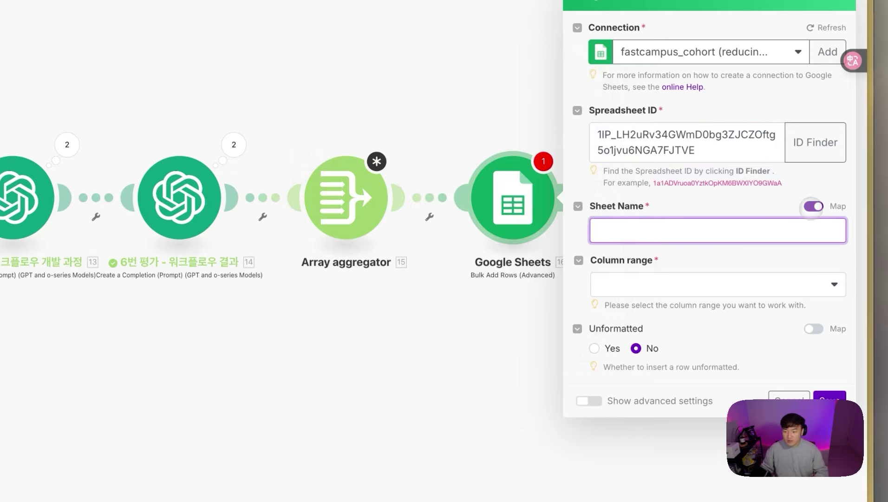
left_click(674, 263)
left_click(695, 298)
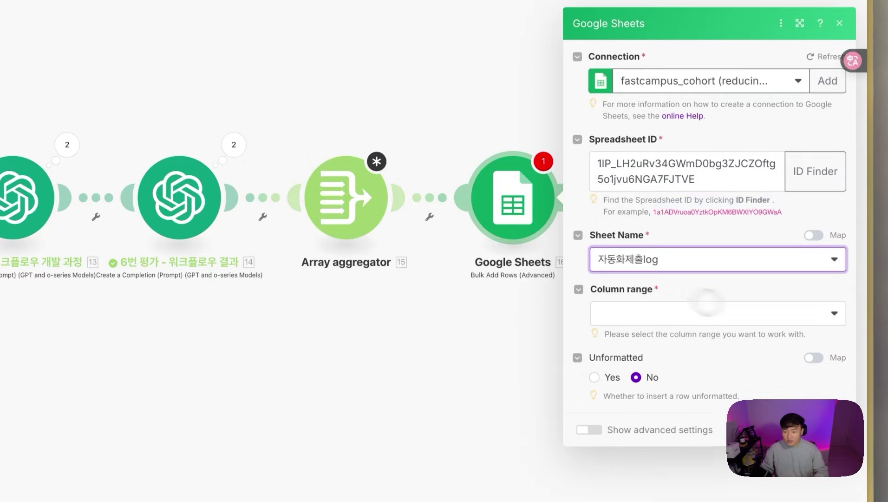
left_click(664, 286)
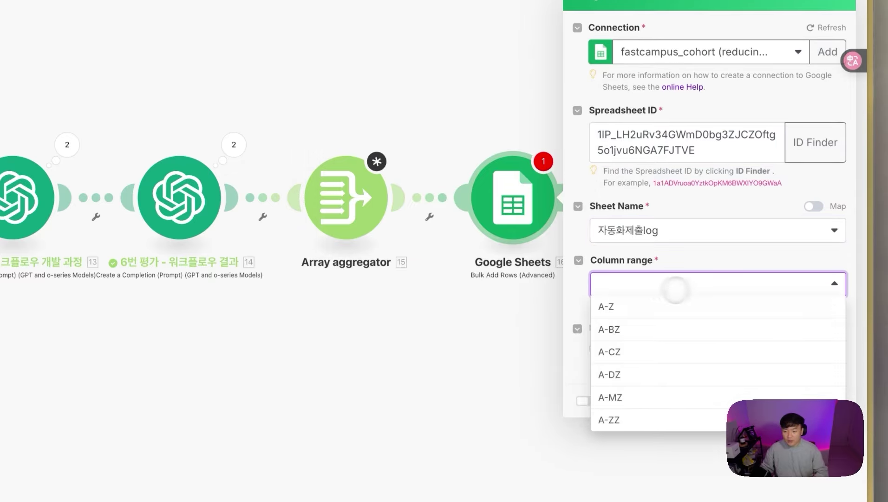
left_click(630, 309)
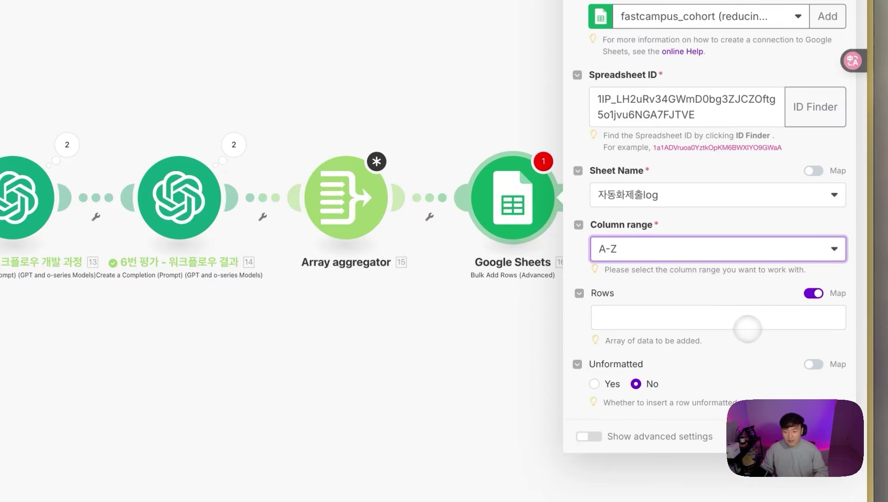
left_click(616, 314)
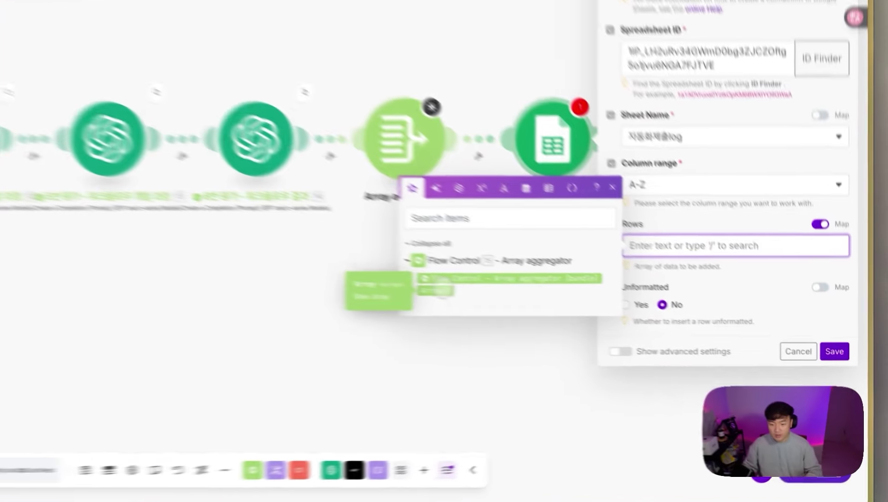
left_click(609, 355)
Step: Rename the Google Sheets module '전체 점수 적재' and the Array aggregator '전체 내용 병합'
right_click(631, 206)
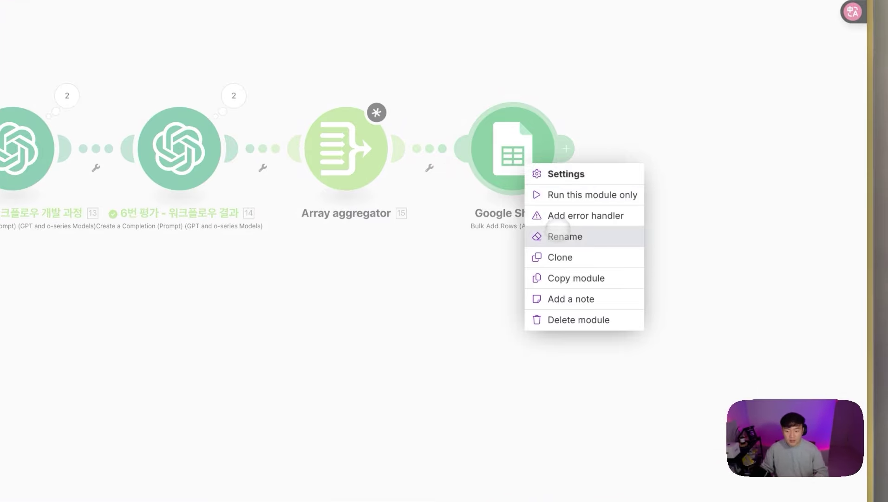
left_click(564, 237)
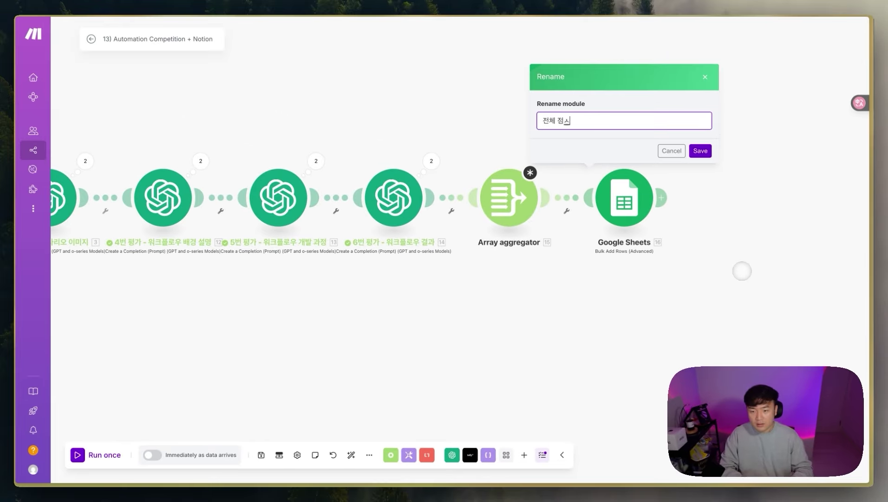
key("Return")
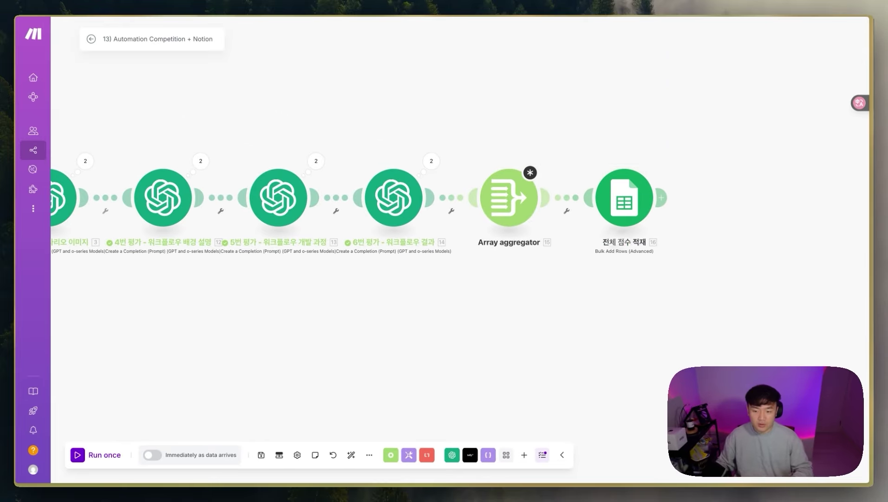
right_click(512, 206)
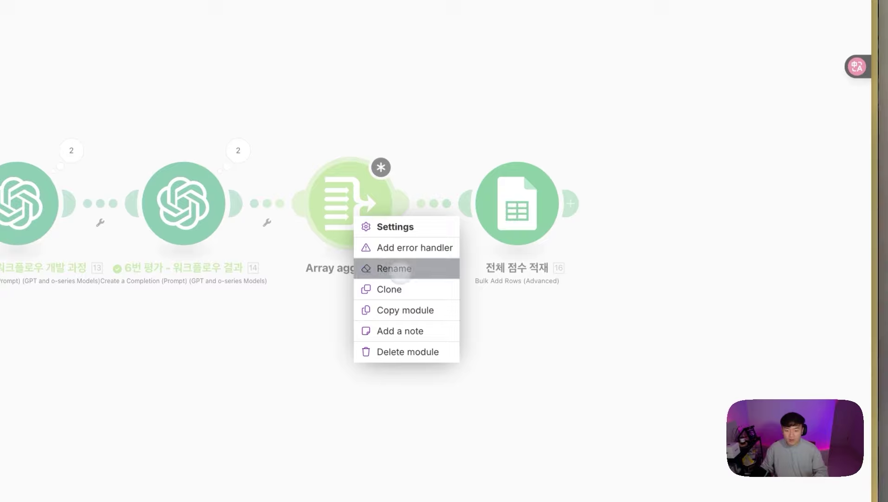
left_click(399, 270)
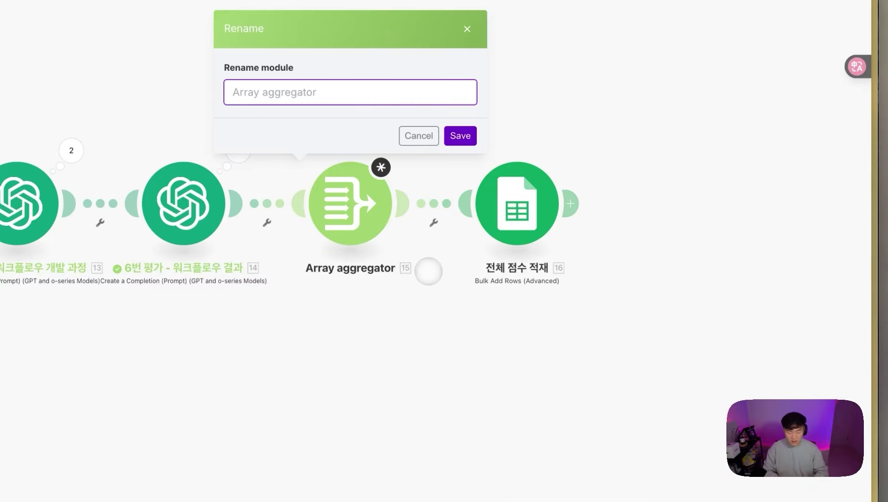
type("전체 내용 병해")
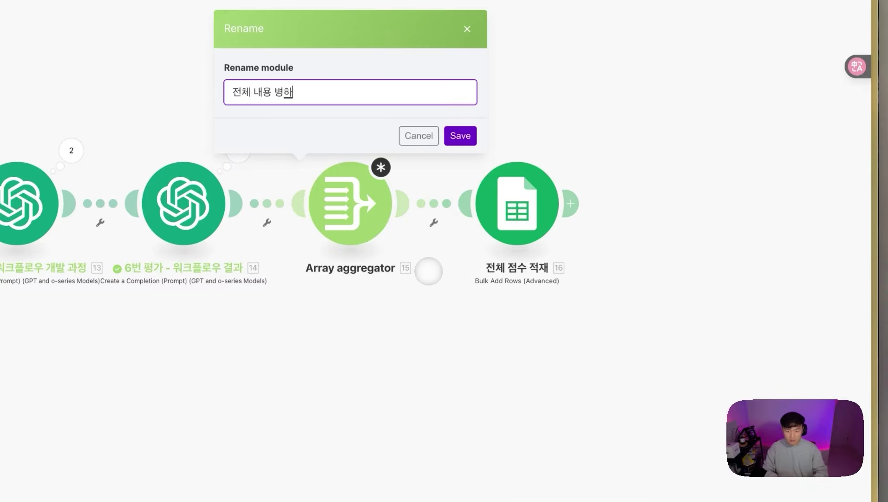
type("합")
key("Return")
left_click(360, 212)
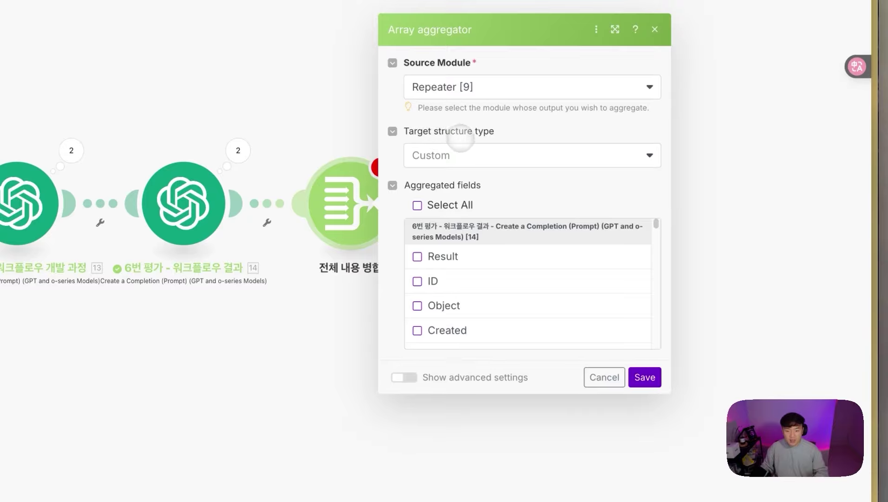
Step: Set the aggregator's target structure to Google Sheets - Bulk Add Rows (Rows) and add a Column 1 value
left_click(354, 321)
left_click(517, 205)
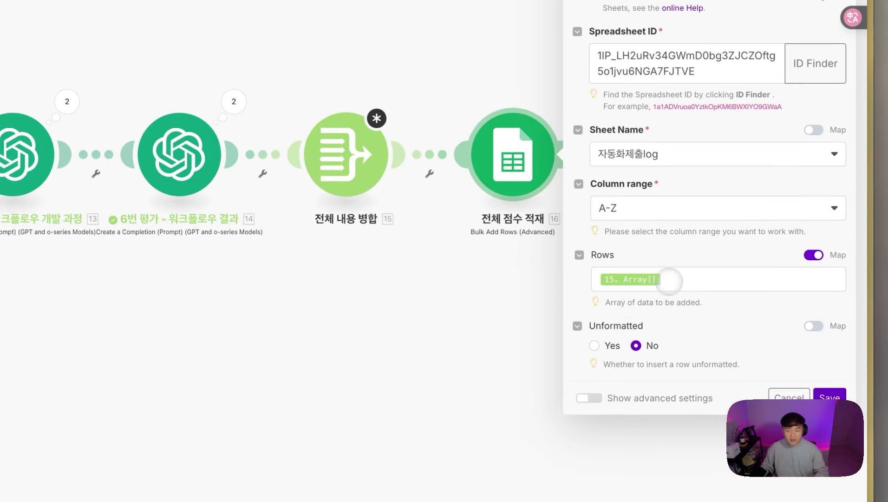
left_click(346, 155)
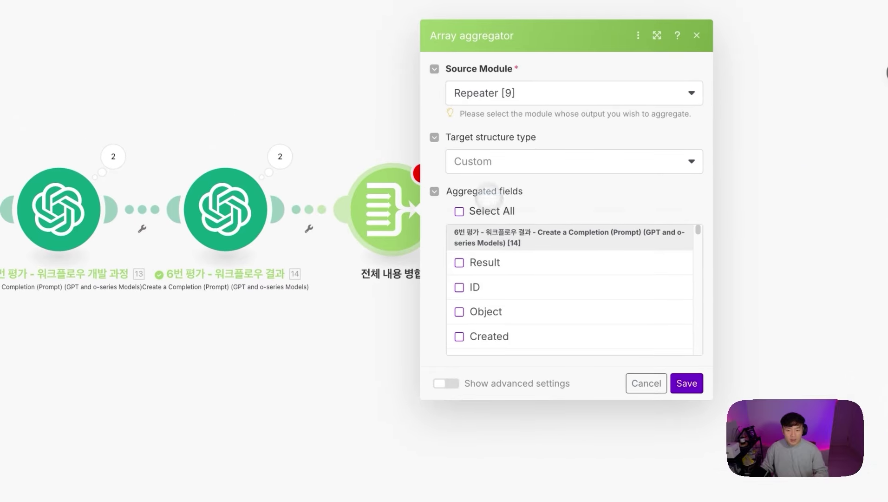
left_click(491, 164)
left_click(646, 383)
left_click(391, 209)
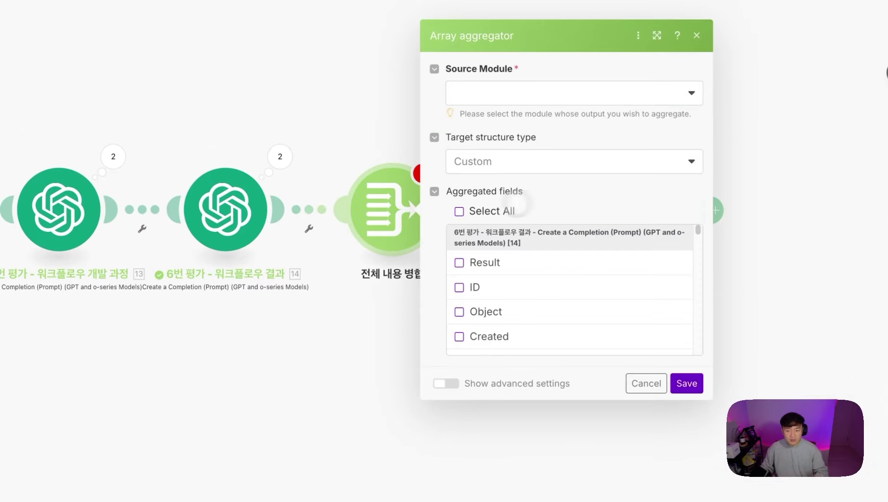
left_click(491, 161)
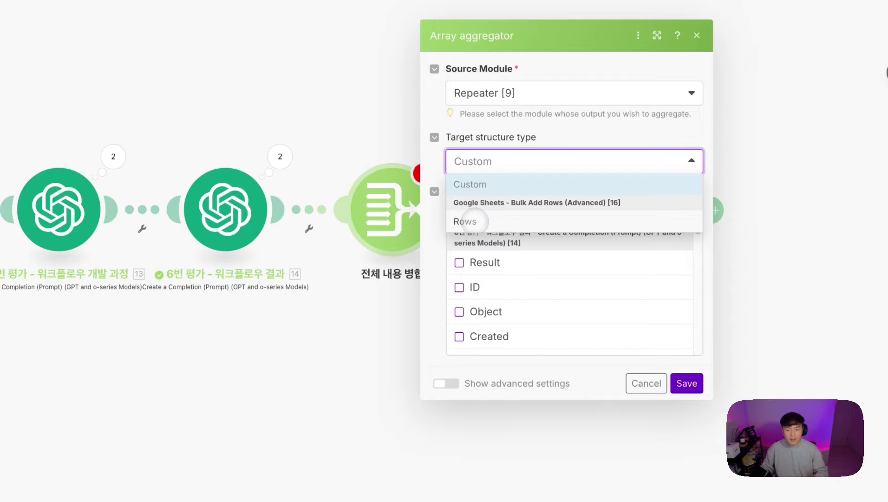
left_click(474, 221)
left_click(492, 289)
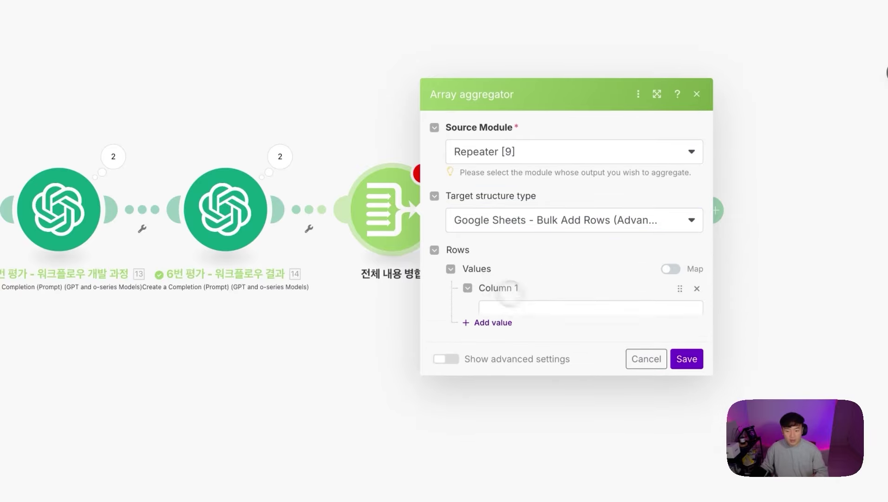
left_click(515, 284)
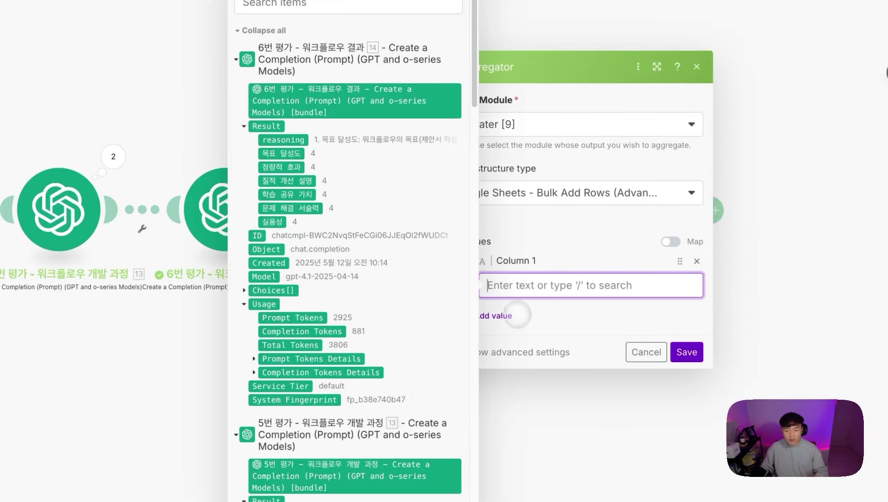
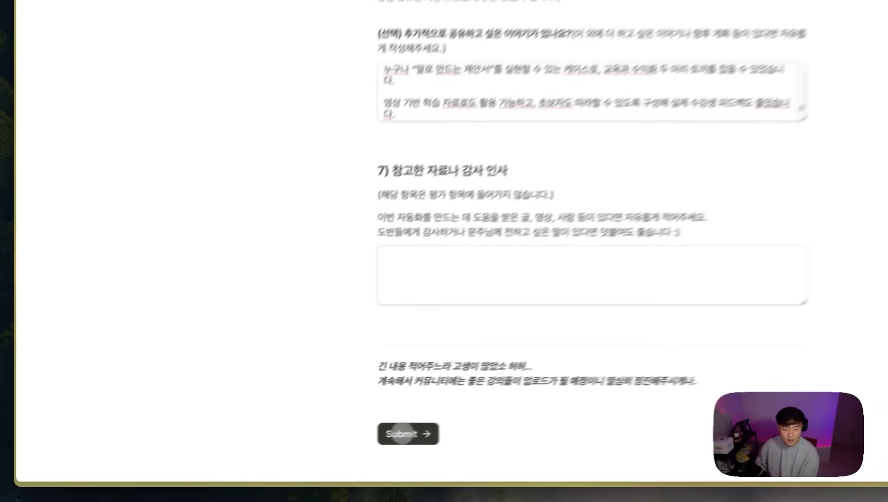
Step: Submit the completed competition test entry from the Tally form
left_click(304, 447)
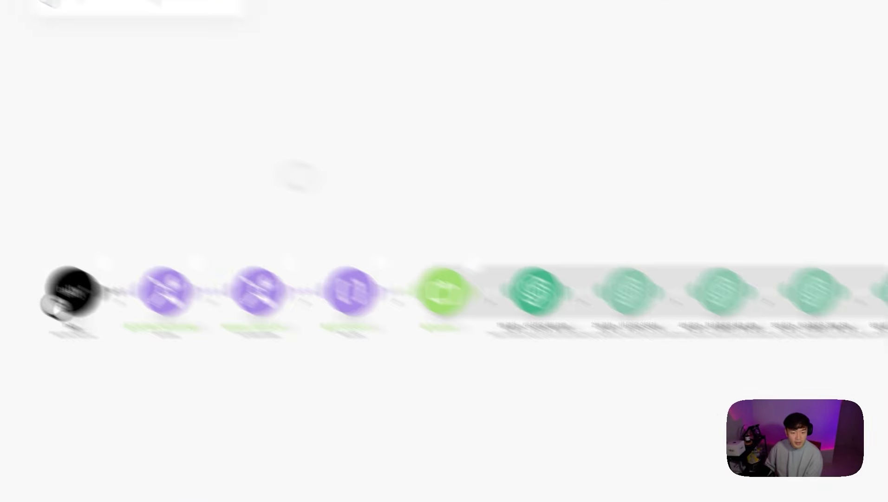
Step: Inspect the Repeater's five output bundles, then close the details
left_click(342, 162)
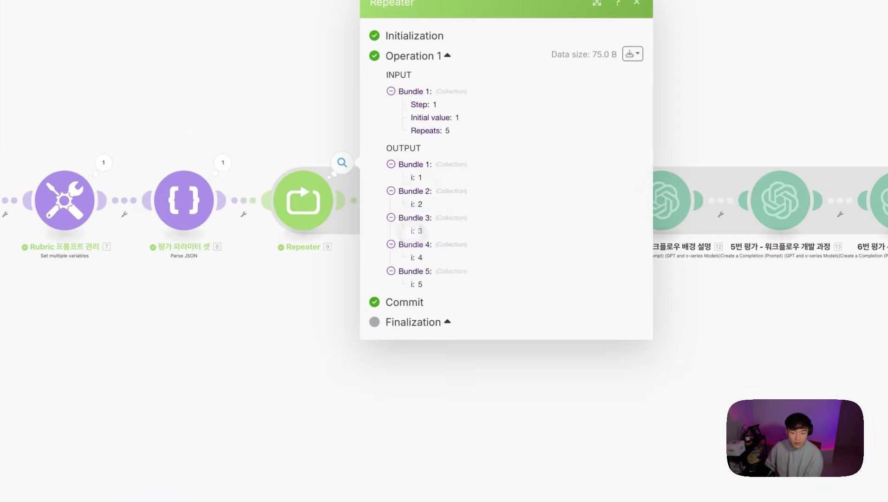
left_click(430, 395)
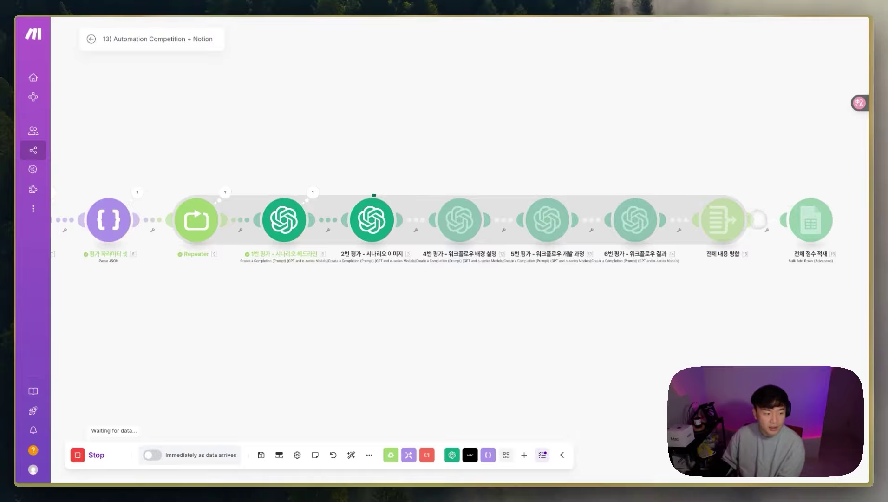
Step: Open the ASMR Workflow Log and highlight result rows 2–6 in the 정보전달력 and 매력도 columns
mouse_move(2, 293)
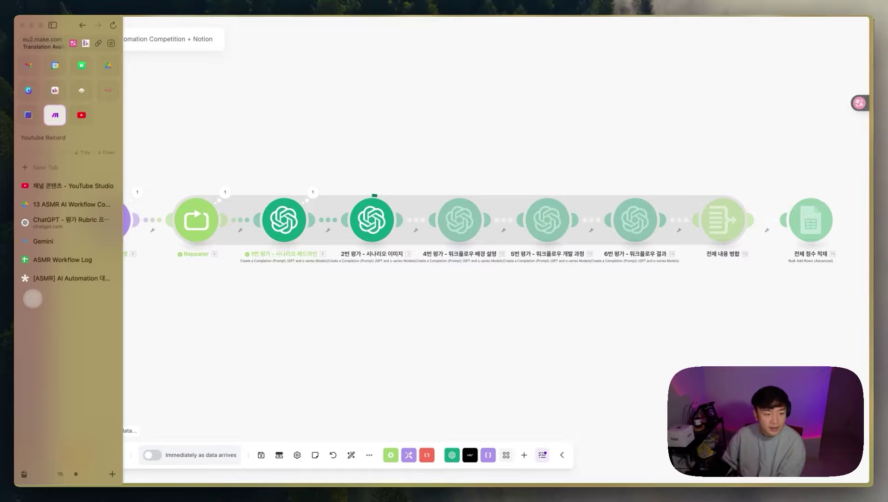
left_click(62, 259)
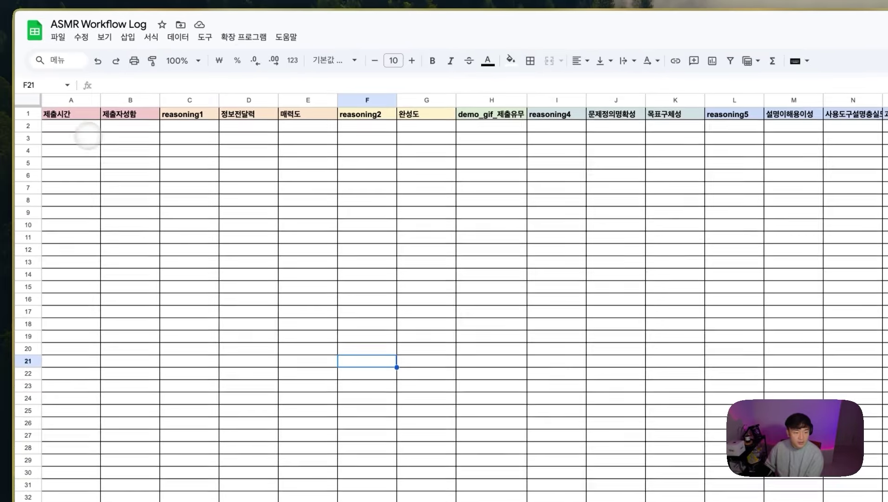
left_click_drag(85, 130, 76, 179)
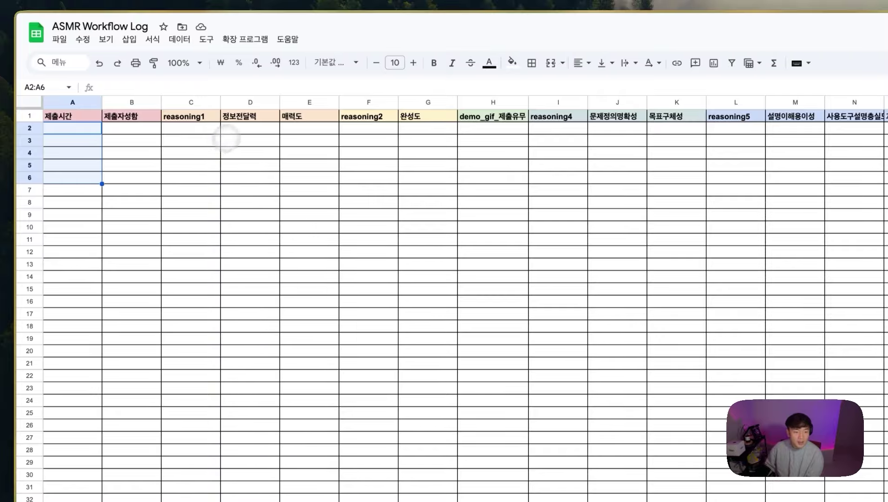
left_click(247, 141)
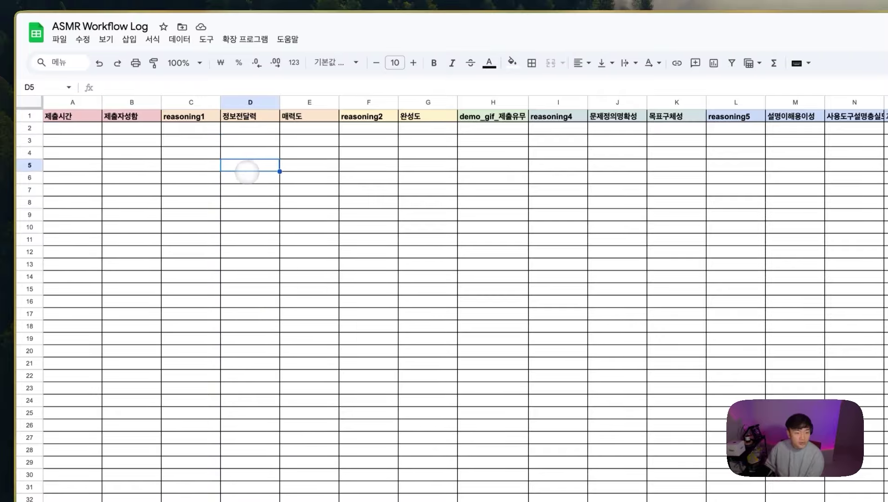
left_click_drag(254, 126, 257, 172)
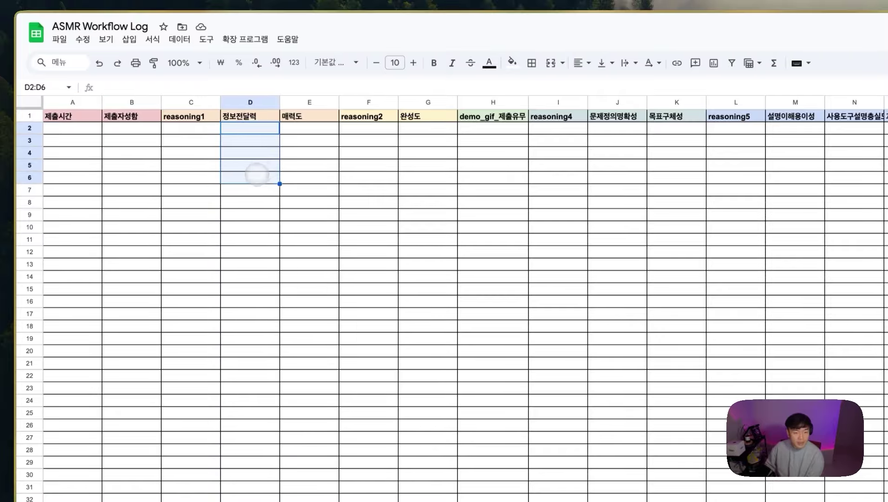
left_click_drag(317, 131, 320, 176)
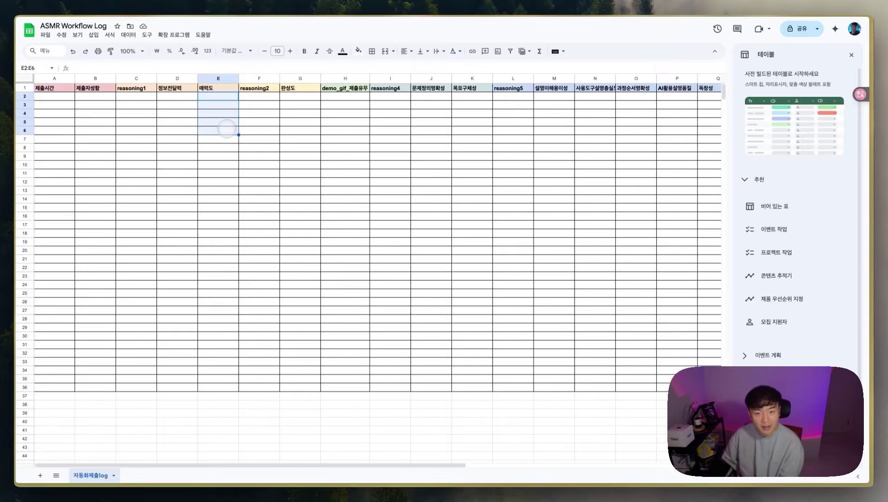
Step: Highlight the empty 완성도, 목표구체성, 설명이해용이성 and N result rows, then show the sheet beside Make
left_click(230, 106)
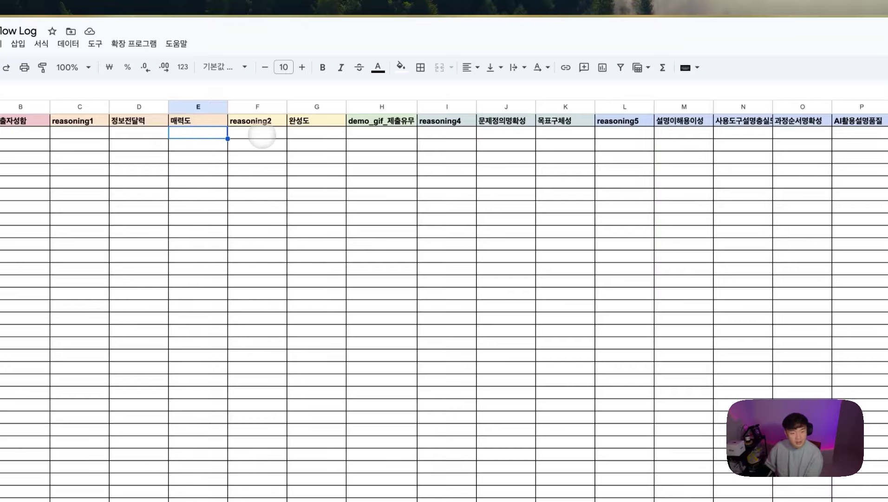
left_click_drag(302, 134, 307, 185)
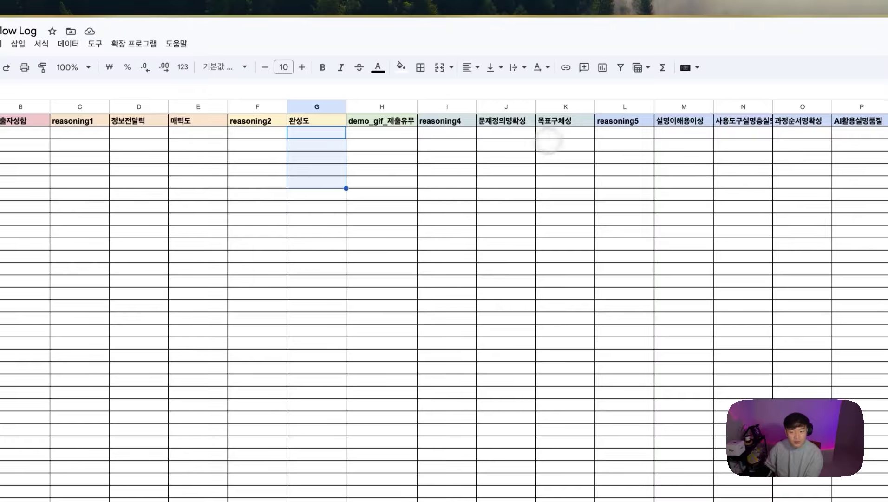
left_click_drag(549, 135, 572, 180)
left_click_drag(683, 133, 681, 173)
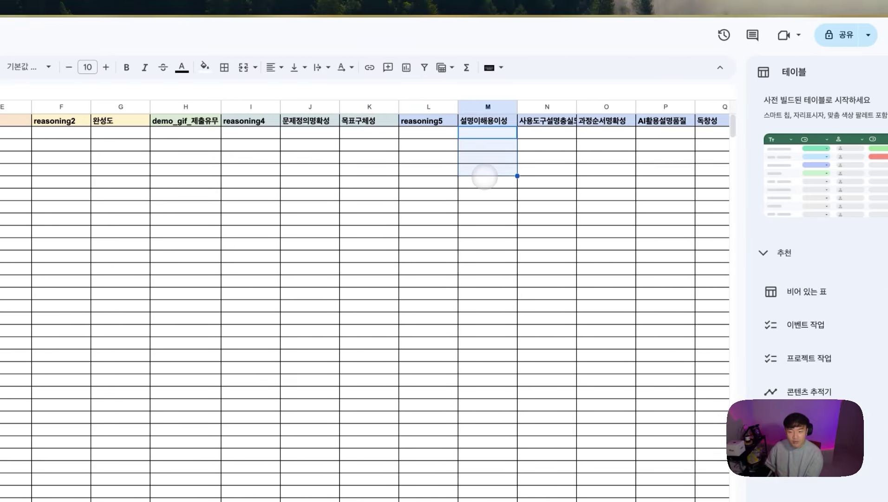
left_click_drag(539, 132, 546, 157)
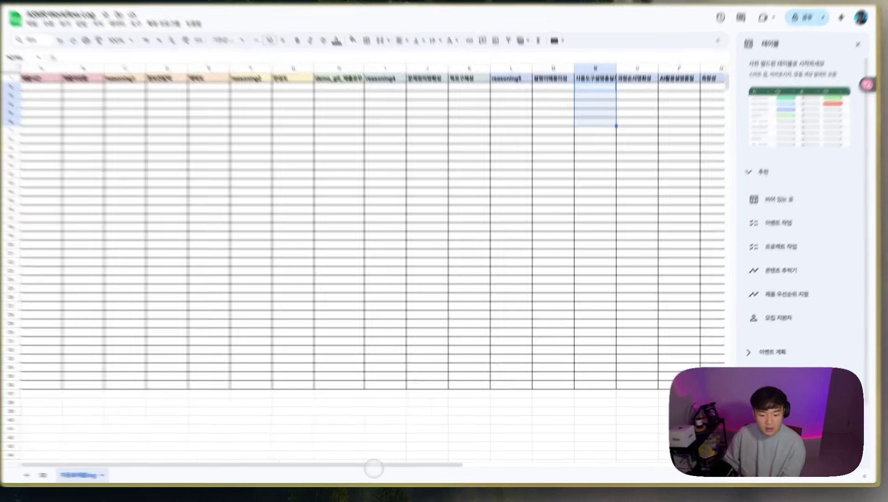
left_click_drag(409, 452, 649, 437)
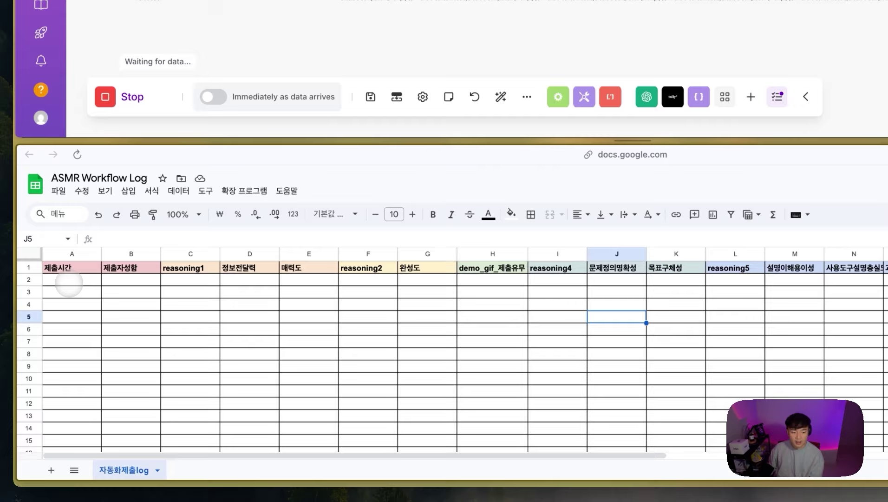
Step: Review the new rows' time, submitter, 목표구체성 score, reasoning5 text and column N score
left_click_drag(70, 280, 885, 328)
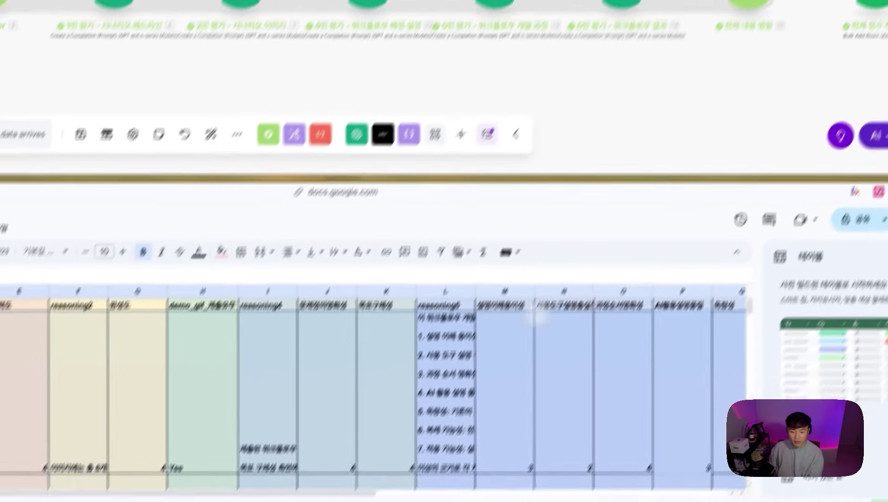
scroll(538, 319, "down", 3)
left_click(381, 421)
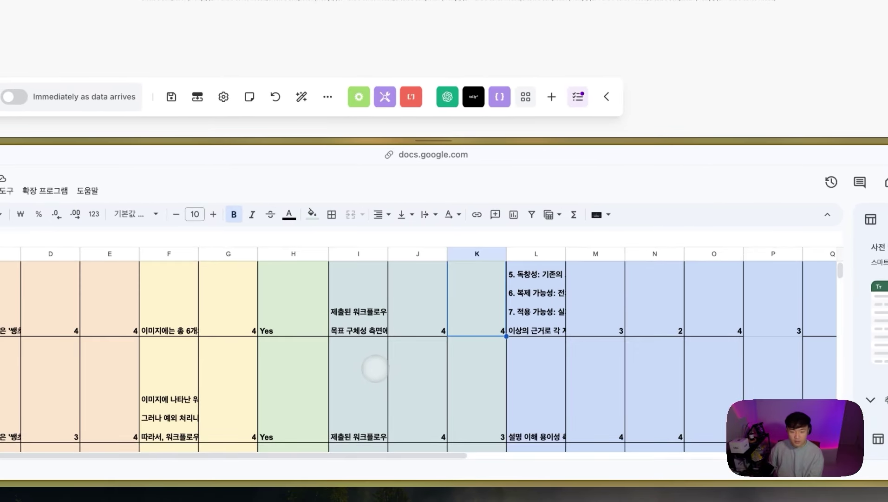
scroll(486, 351, "down", 3)
left_click(555, 356)
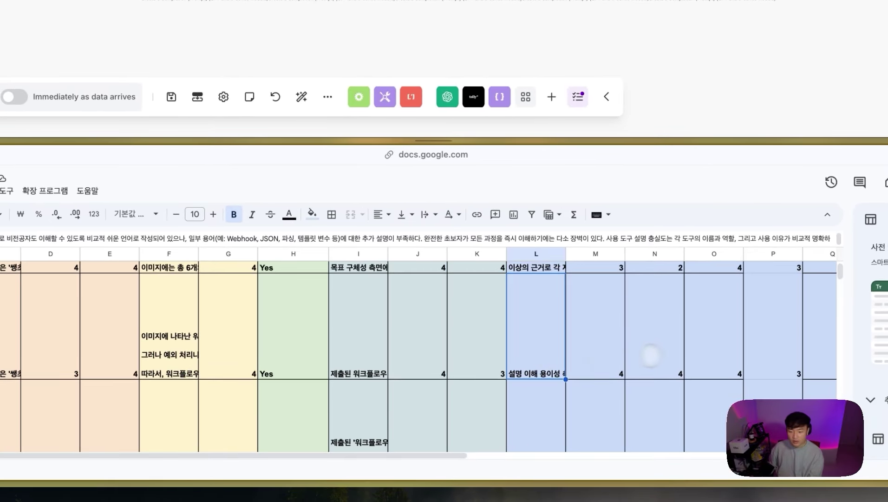
left_click(660, 356)
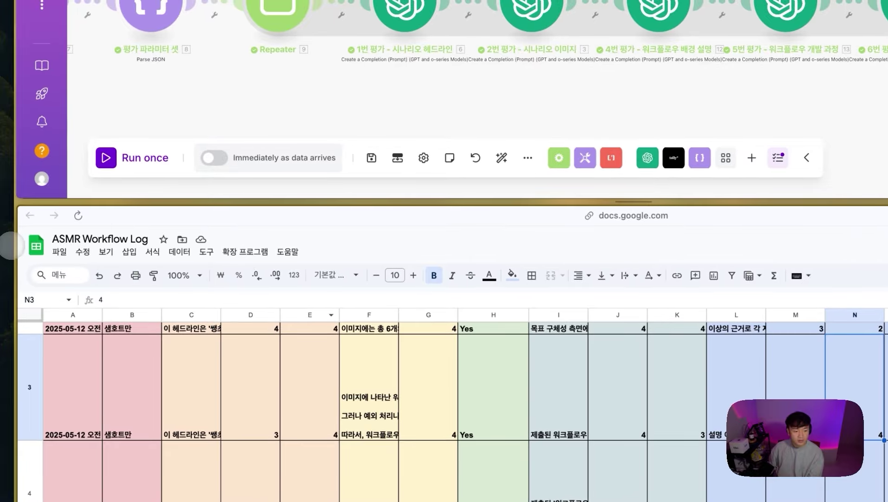
Step: Convert the split view so Google Sheets fills the window
mouse_move(29, 233)
right_click(62, 216)
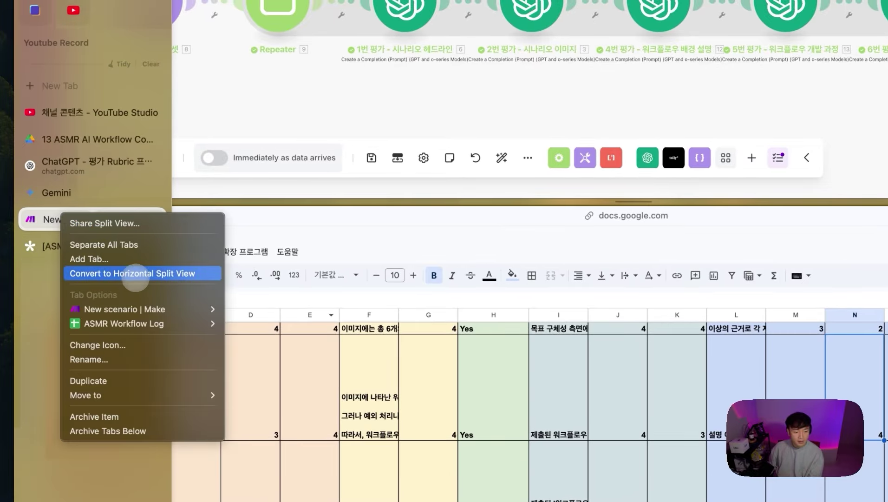
left_click(135, 274)
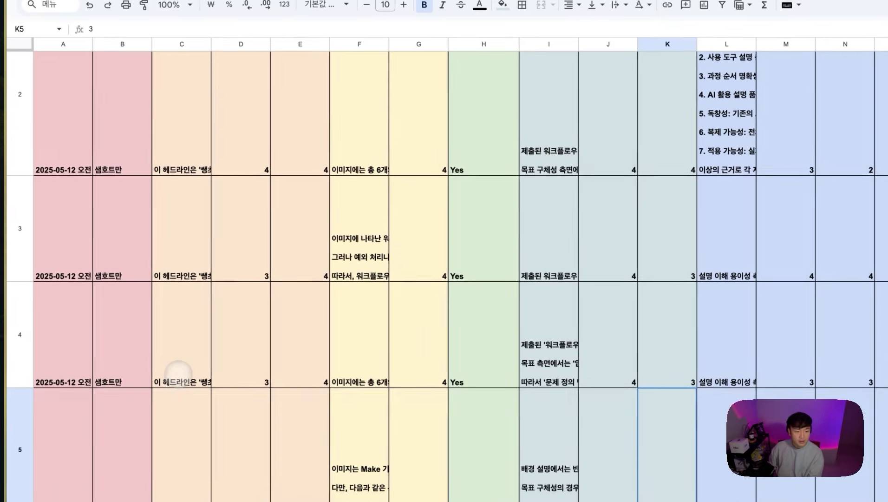
scroll(186, 362, "up", 2)
left_click(115, 155)
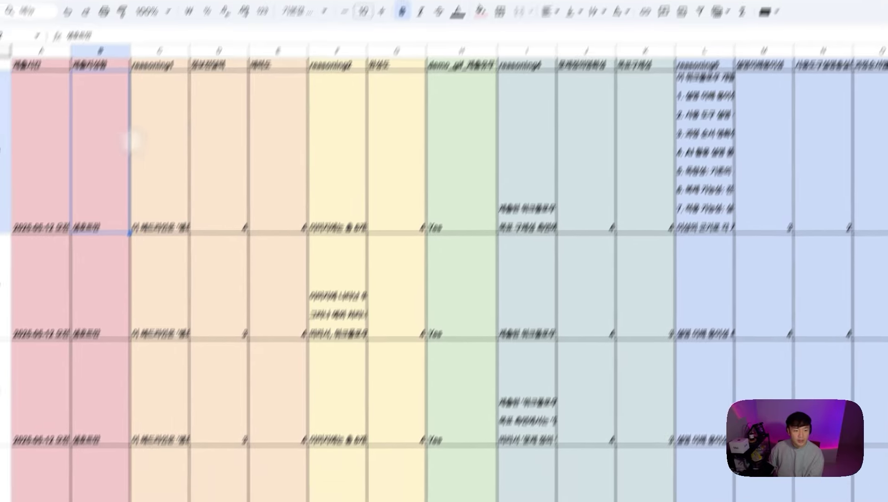
scroll(265, 124, "down", 1)
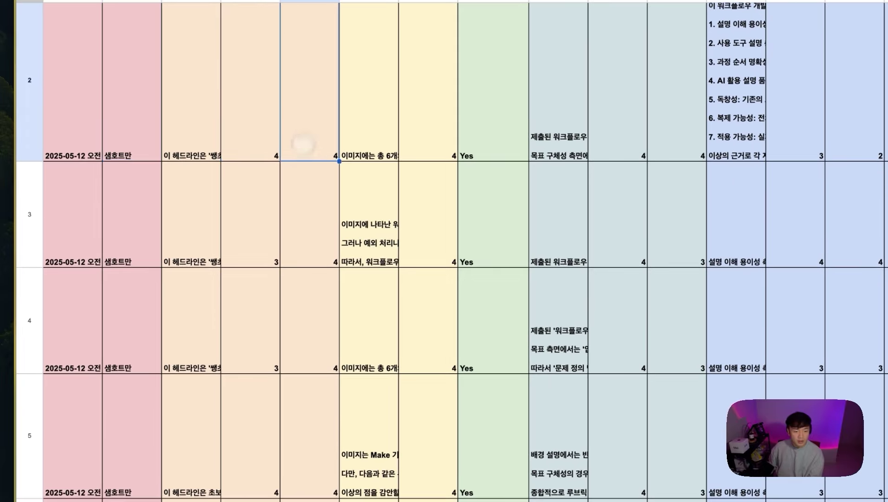
left_click(265, 246)
scroll(260, 289, "down", 5)
left_click(256, 309)
left_click(260, 388)
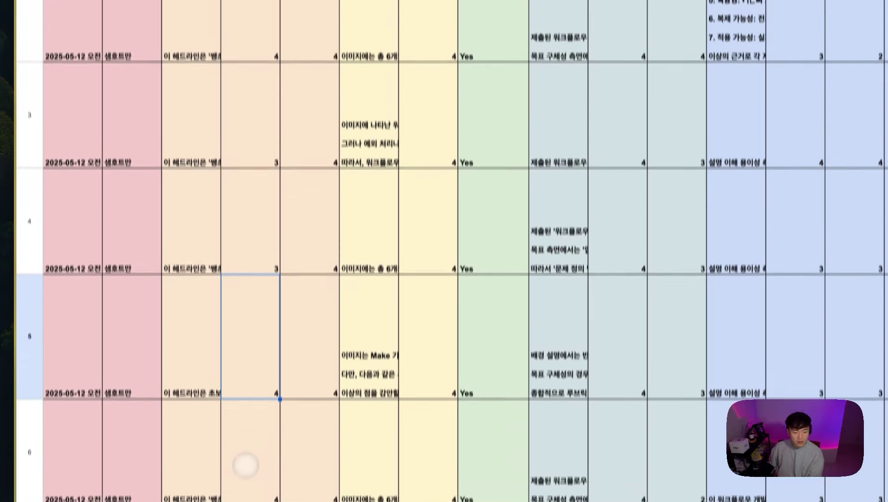
scroll(246, 465, "down", 1)
left_click(253, 458)
left_click(321, 352)
scroll(307, 242, "up", 3)
left_click(272, 133)
left_click(316, 93)
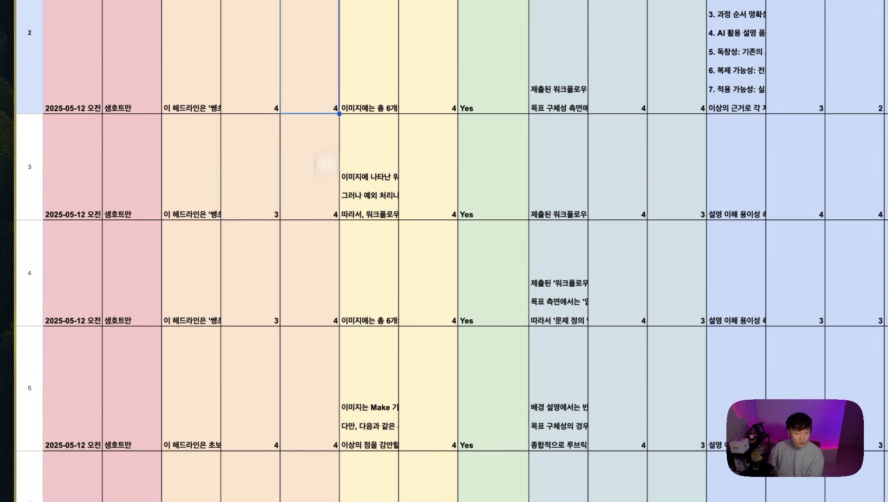
left_click(314, 297)
scroll(316, 353, "down", 5)
left_click(312, 427)
scroll(321, 312, "up", 4)
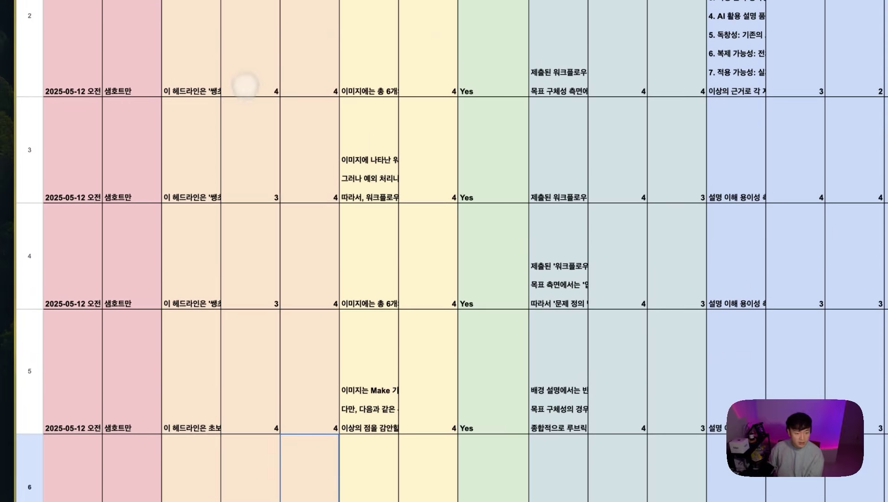
left_click(252, 232)
left_click(258, 388)
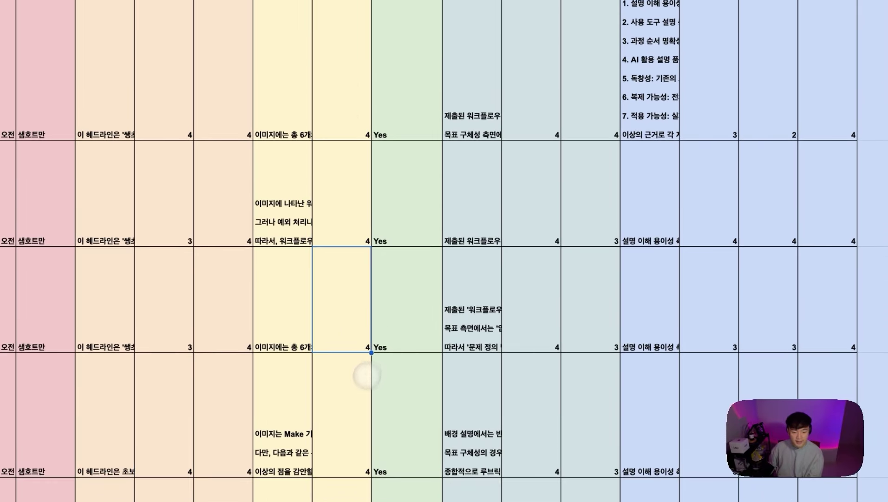
left_click(539, 125)
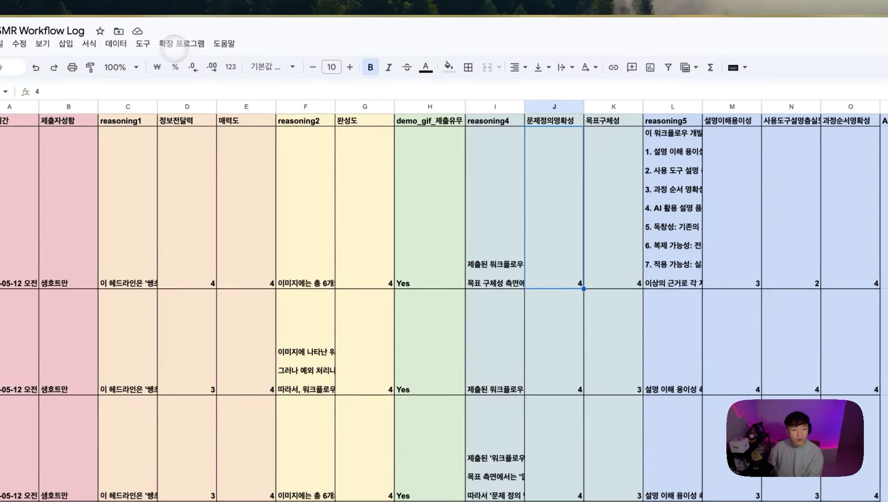
left_click(673, 247)
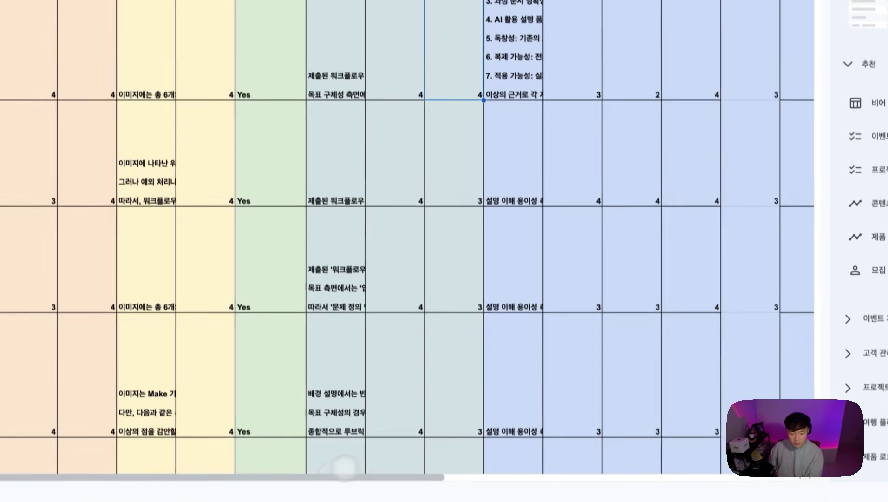
left_click_drag(343, 468, 400, 464)
left_click(637, 89)
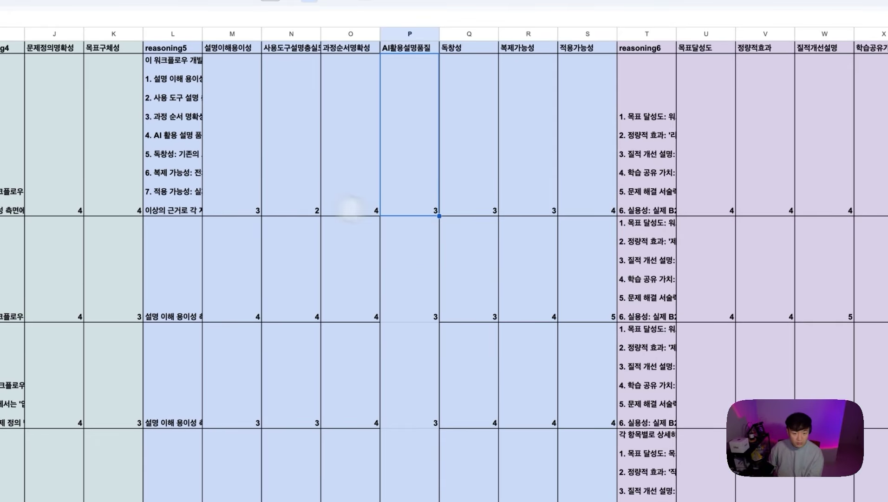
left_click(255, 195)
left_click(306, 203)
scroll(361, 244, "down", 1)
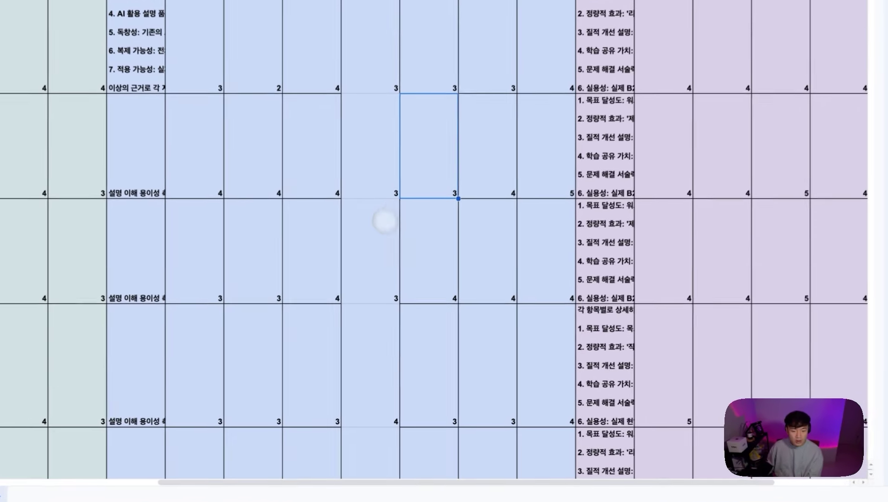
left_click(372, 306)
scroll(423, 295, "down", 3)
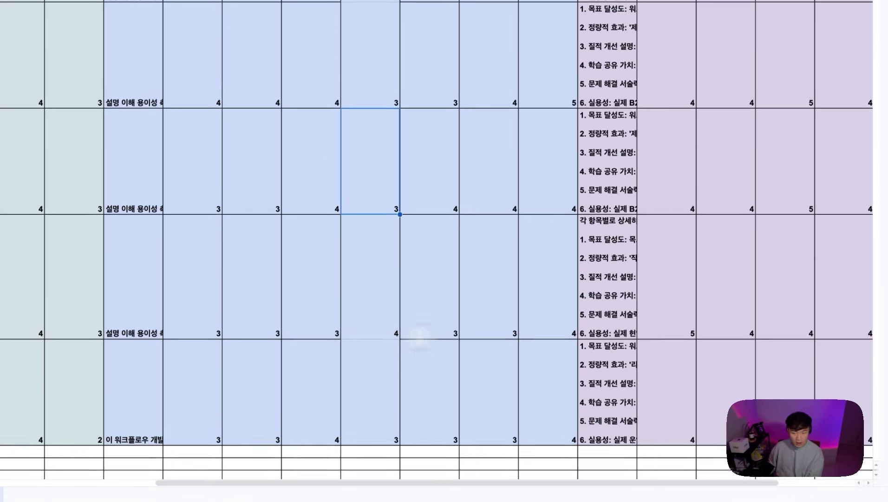
left_click_drag(528, 483, 643, 482)
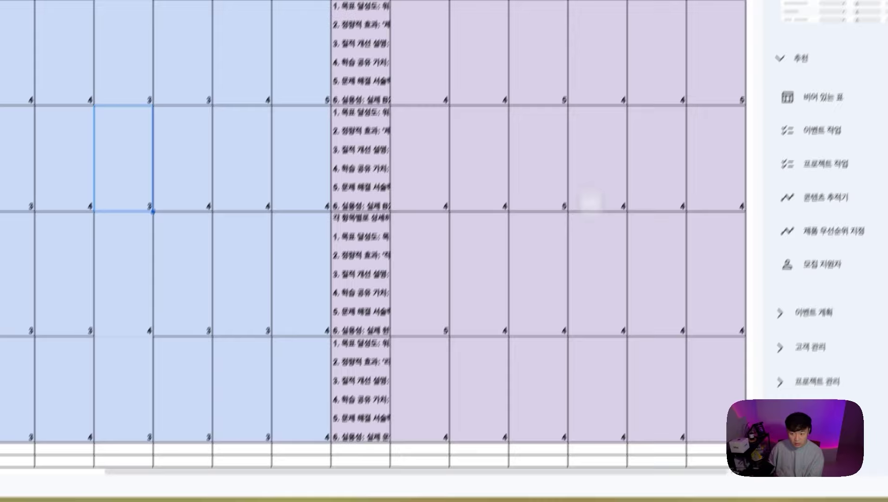
left_click(599, 82)
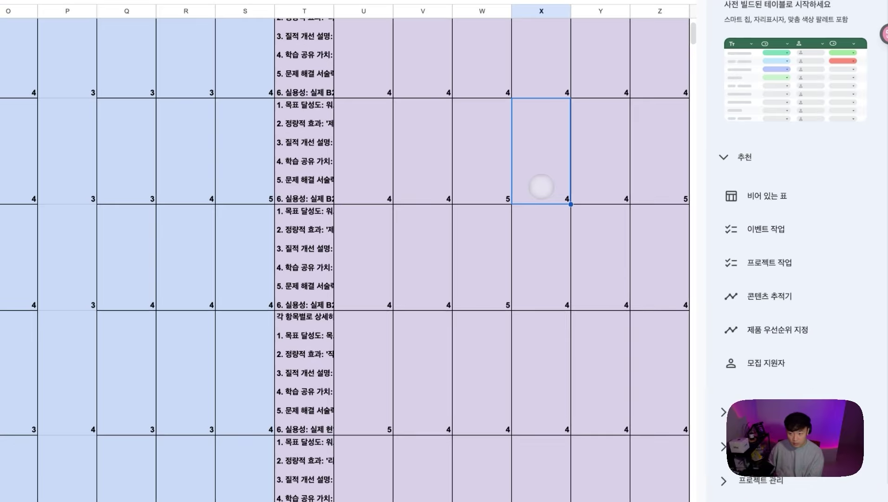
left_click(405, 86)
left_click(546, 95)
left_click(482, 165)
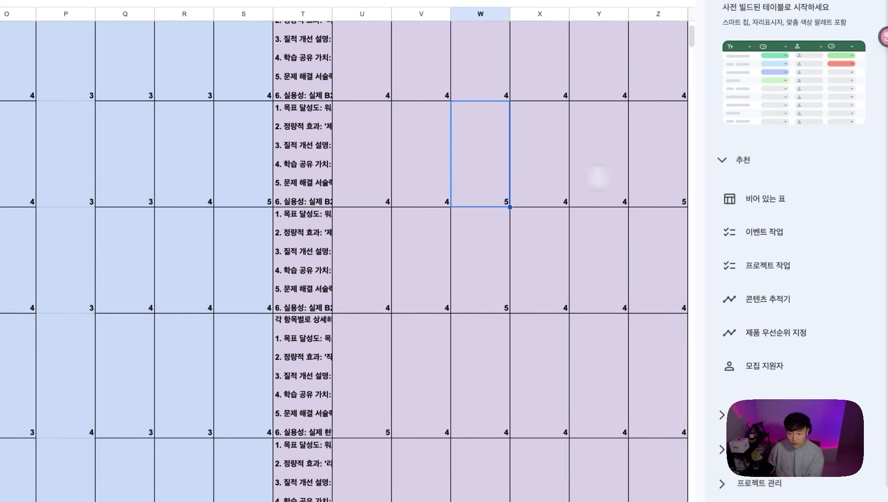
left_click(681, 177)
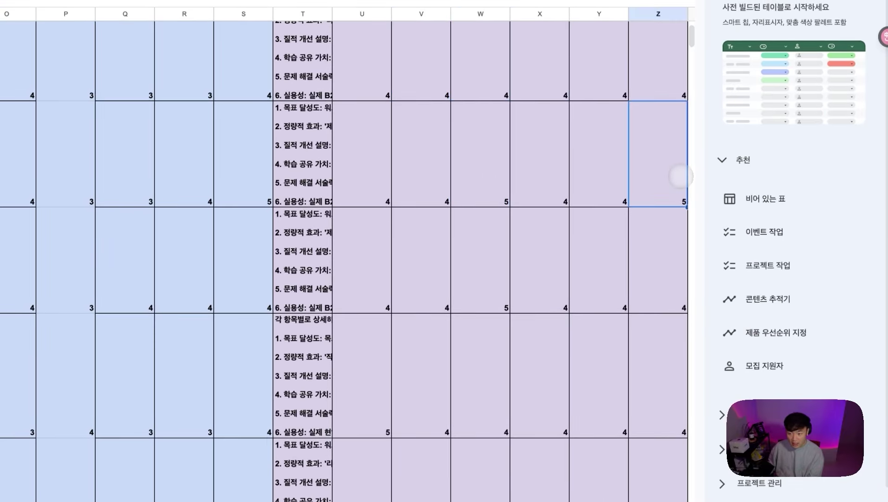
left_click(481, 277)
left_click(492, 424)
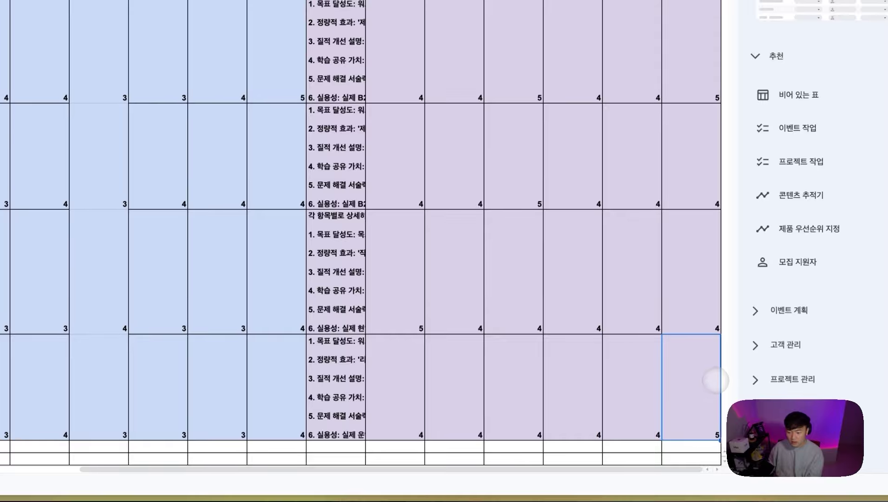
scroll(607, 321, "up", 2)
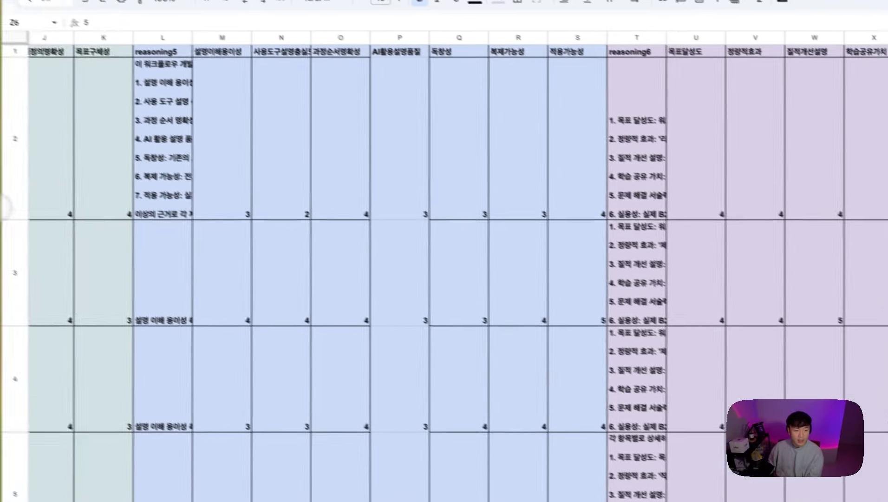
mouse_move(87, 159)
left_click(100, 307)
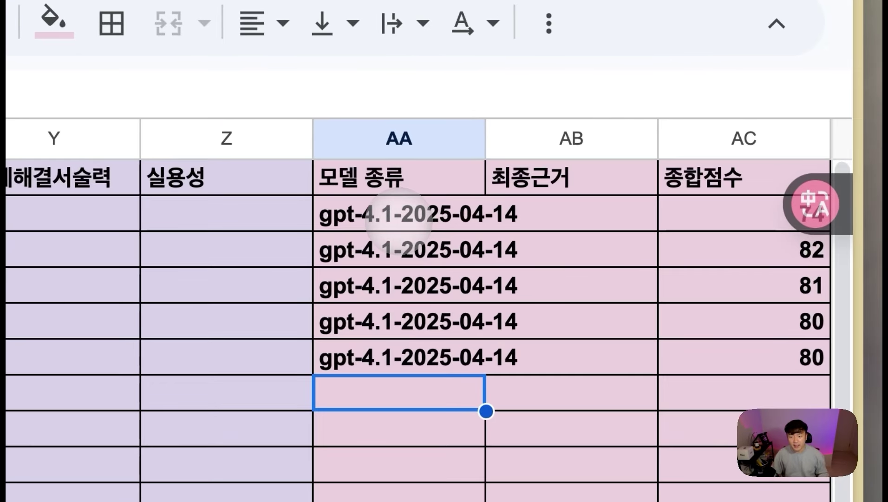
left_click(391, 170)
left_click(527, 169)
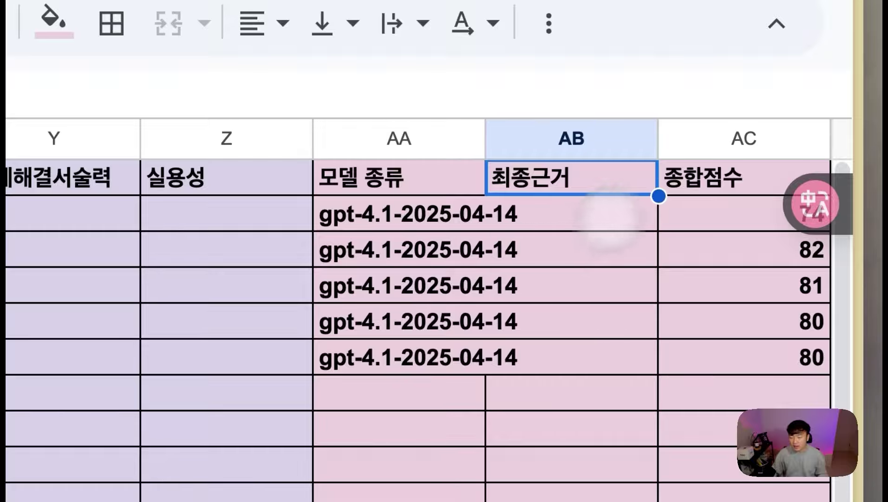
left_click(693, 184)
left_click(701, 204)
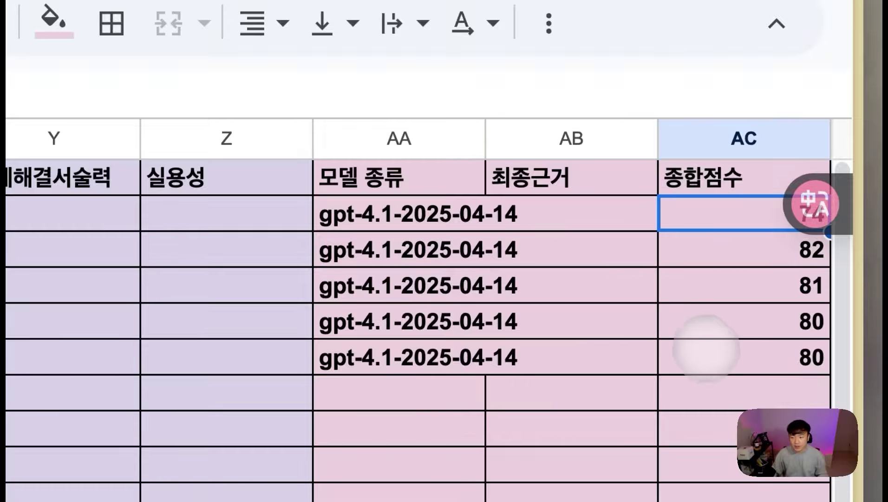
left_click(717, 361, "shift")
left_click(723, 362)
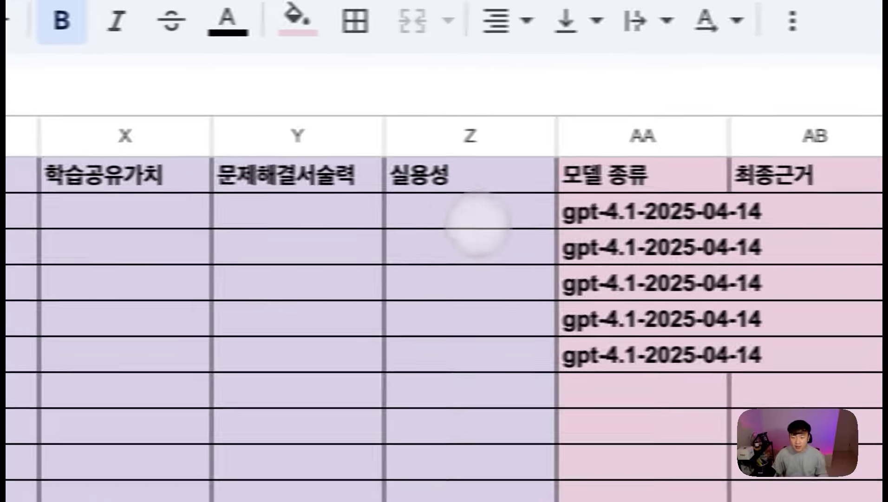
mouse_move(201, 217)
left_mouse_down()
mouse_move(131, 344)
mouse_move(186, 370)
mouse_move(0, 363)
mouse_move(0, 349)
mouse_move(187, 207)
left_mouse_up()
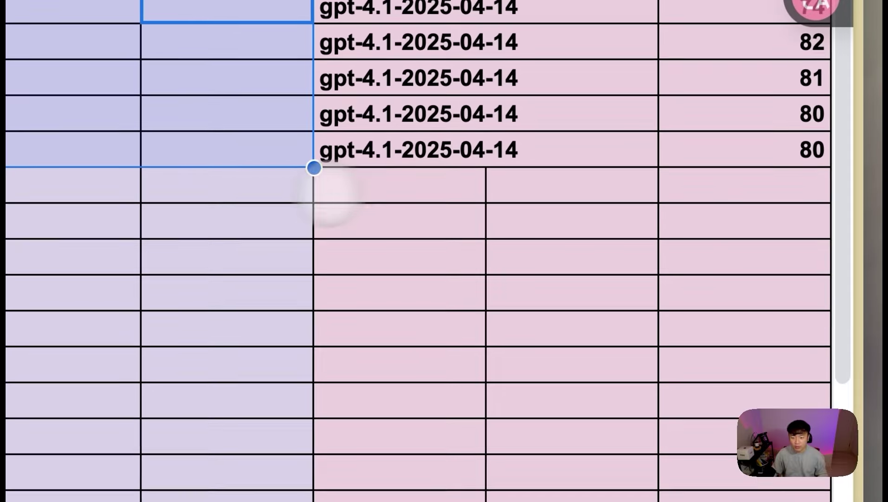
left_click_drag(251, 186, 755, 336)
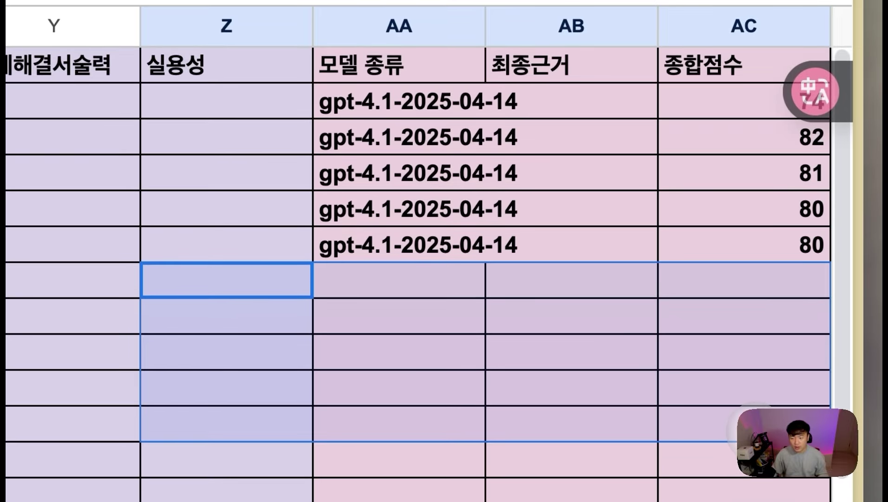
left_click(756, 432)
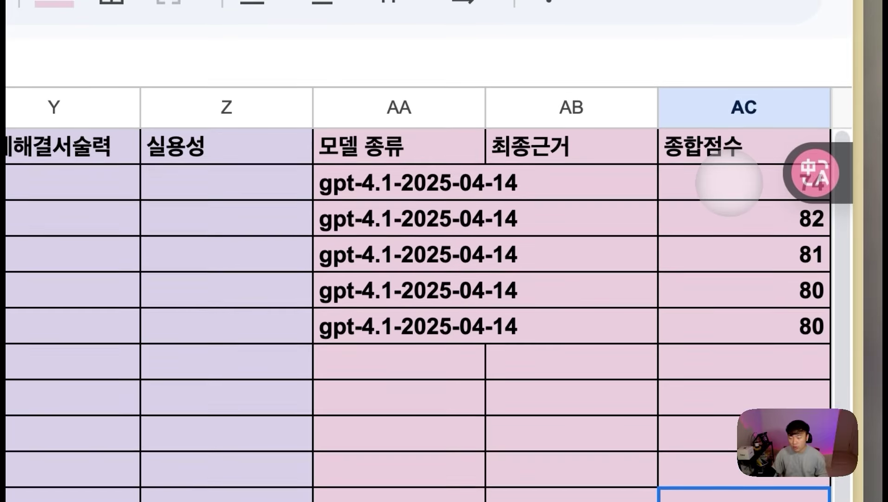
left_click_drag(730, 105, 522, 155)
left_click_drag(530, 241, 363, 328)
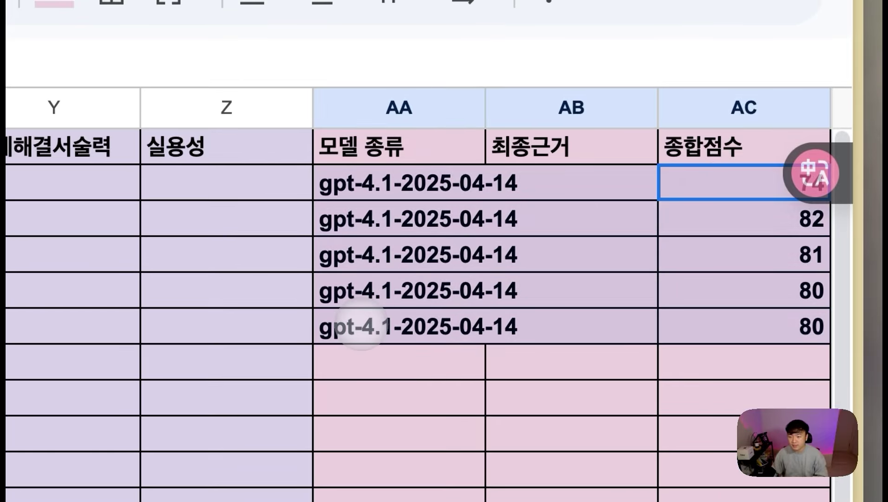
left_click(403, 213)
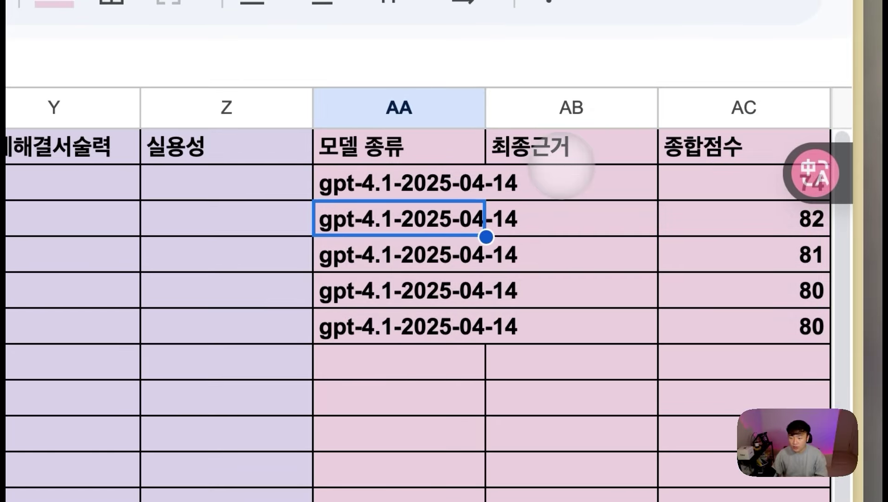
left_click(563, 156)
left_click(699, 185)
left_click_drag(705, 184, 426, 363)
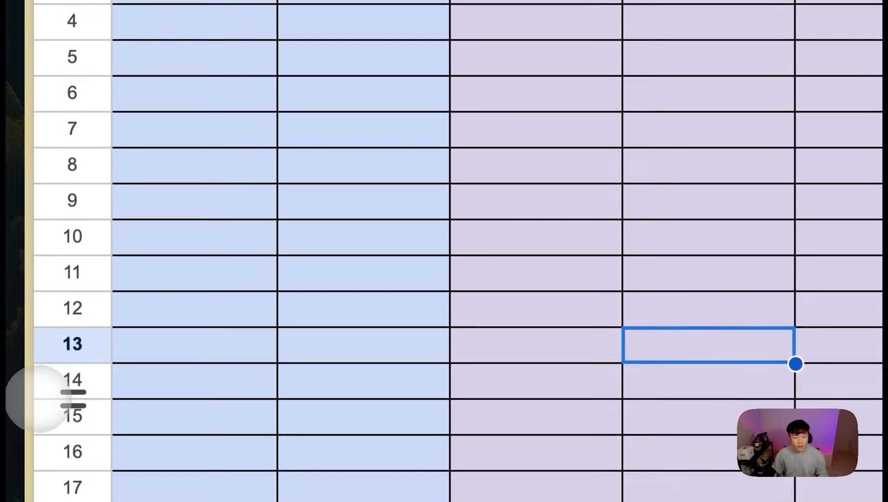
mouse_move(9, 372)
left_click(110, 140)
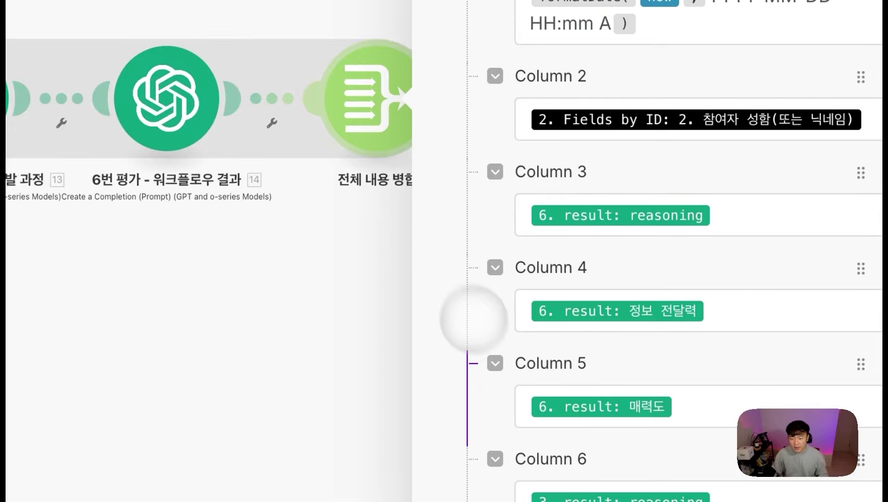
Step: In the Array aggregator, open the Column 27 and Column 29 mappings and show the math functions
scroll(506, 372, "down", 20)
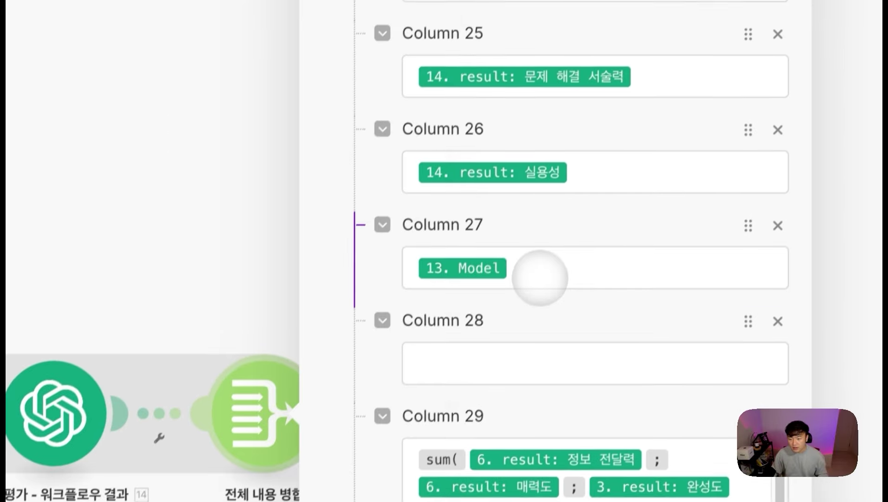
left_click(540, 277)
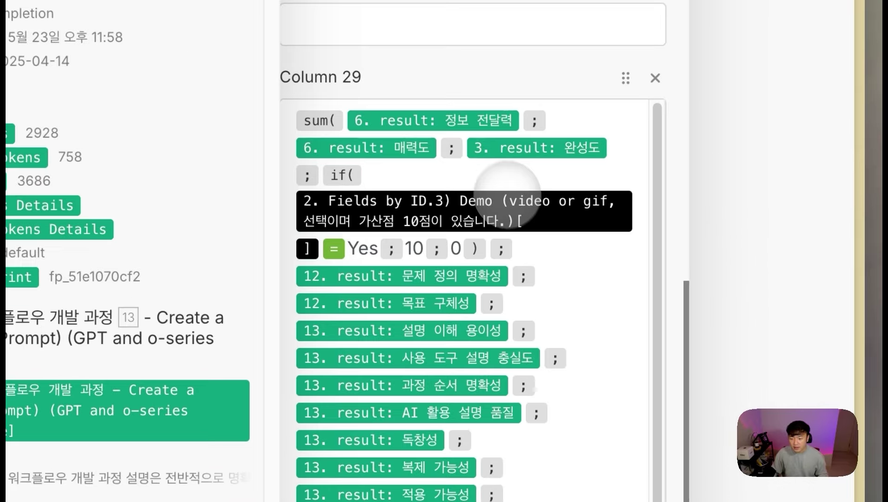
left_click(560, 335)
scroll(422, 154, "up", 15)
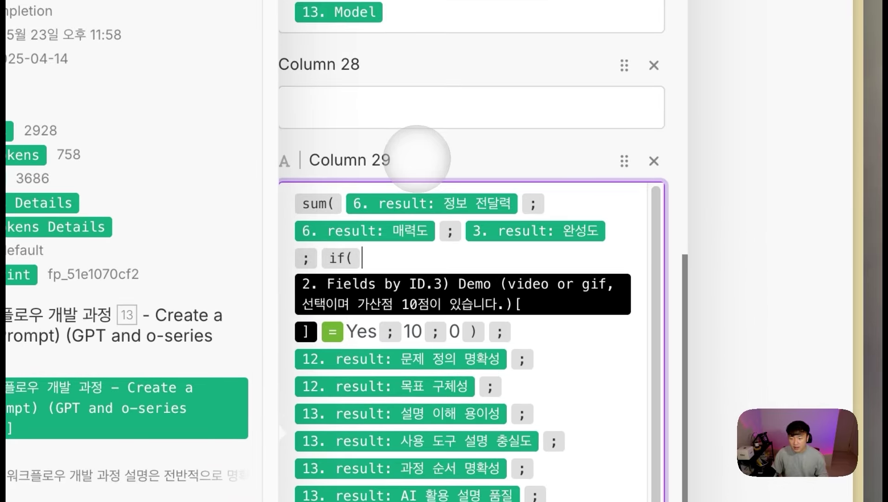
scroll(419, 153, "down", 1)
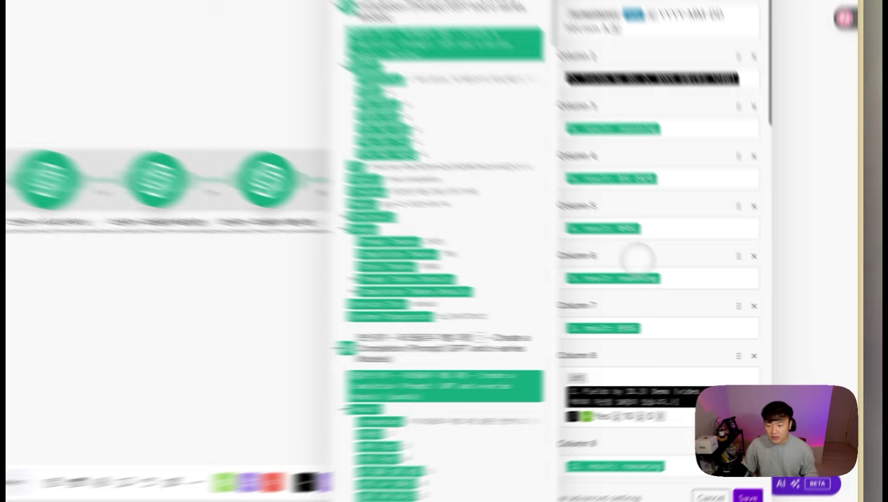
scroll(637, 259, "down", 15)
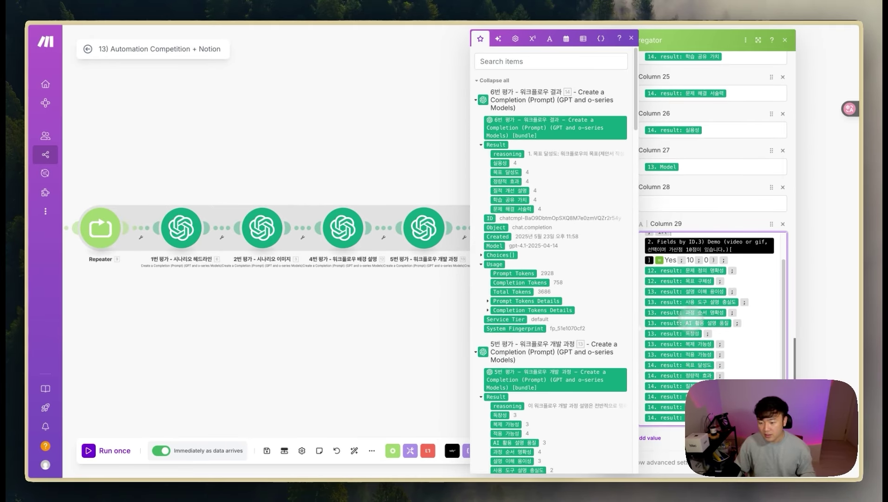
scroll(693, 309, "up", 5)
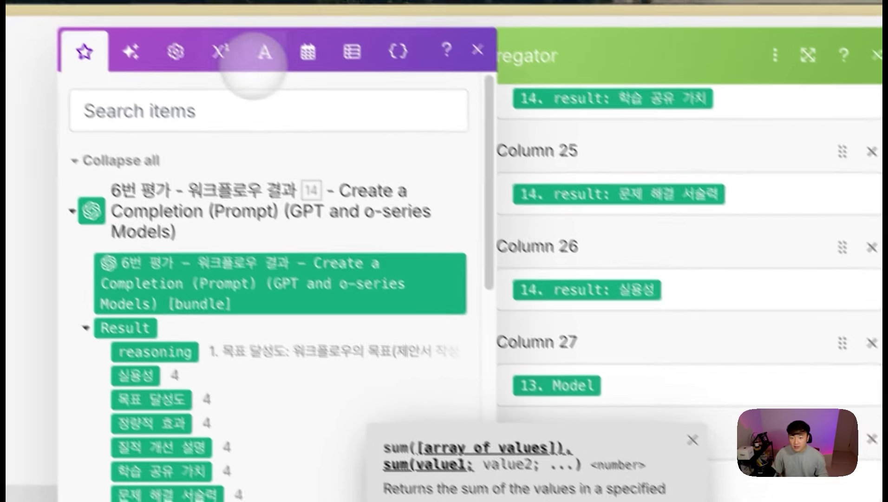
left_click(223, 53)
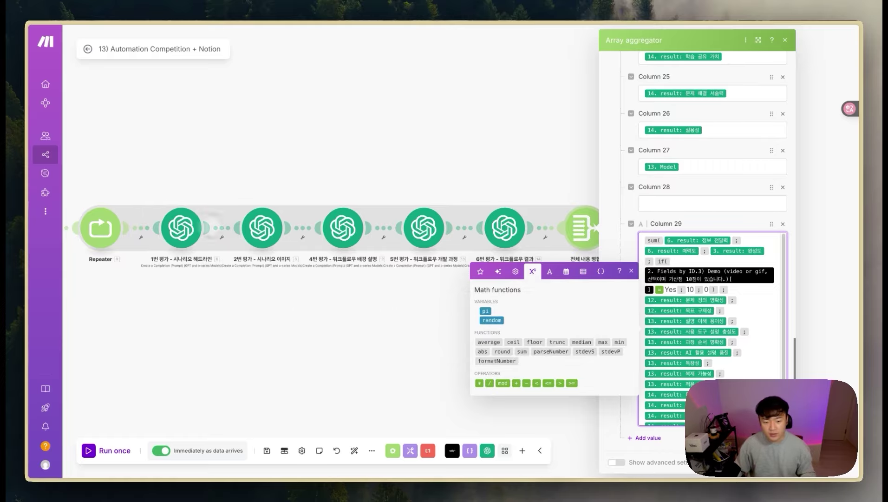
Step: Replace the final ';' of Column 29's sum() formula with ')' and save the aggregator
scroll(742, 369, "down", 3)
key("BackSpace")
type(")")
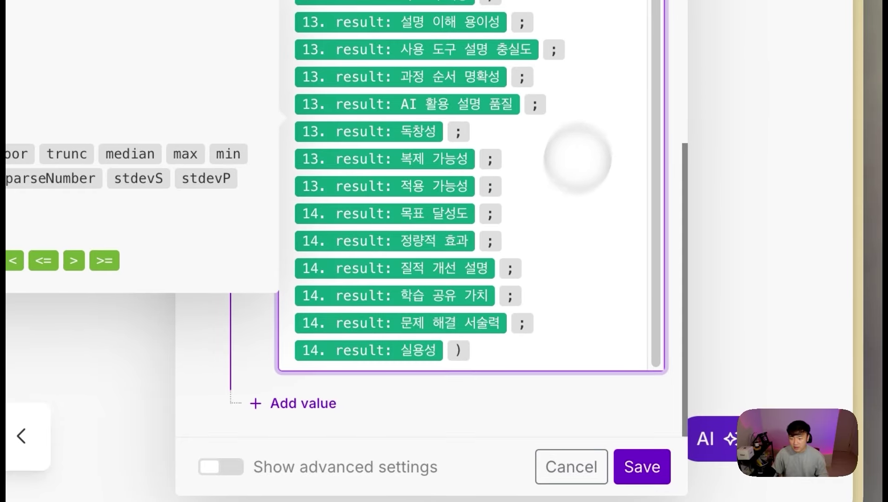
scroll(583, 129, "up", 1)
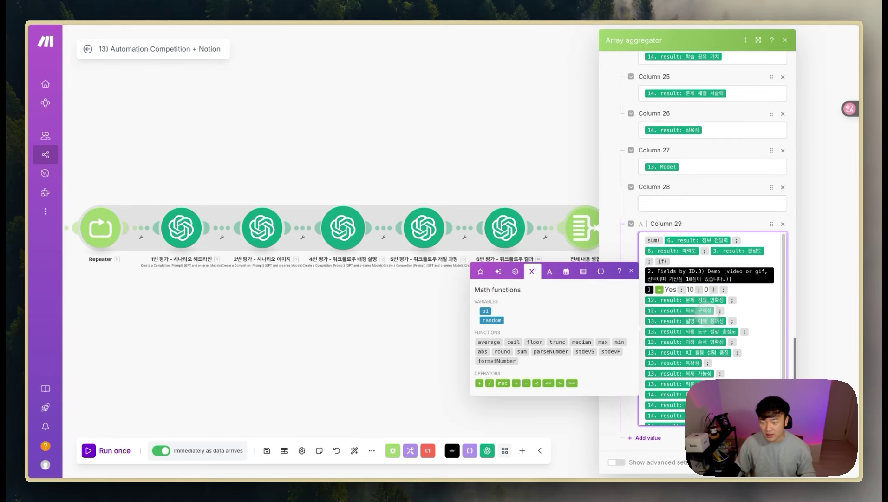
scroll(698, 310, "down", 2)
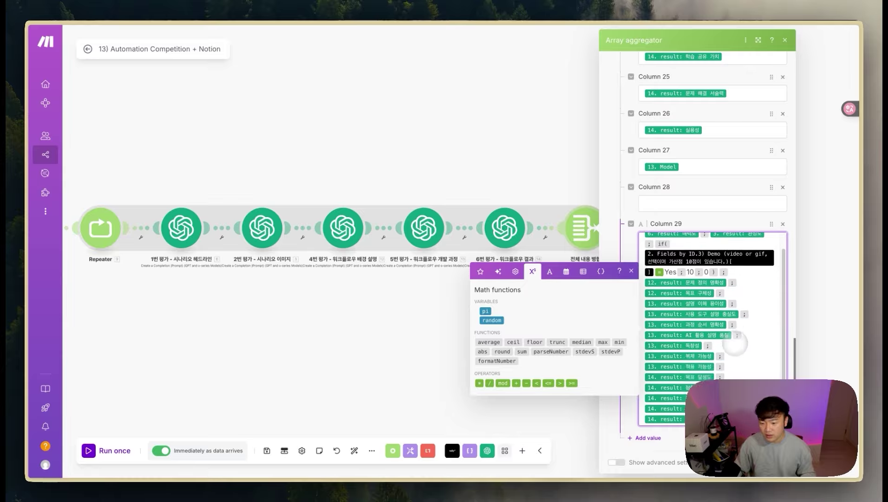
scroll(738, 362, "down", 1)
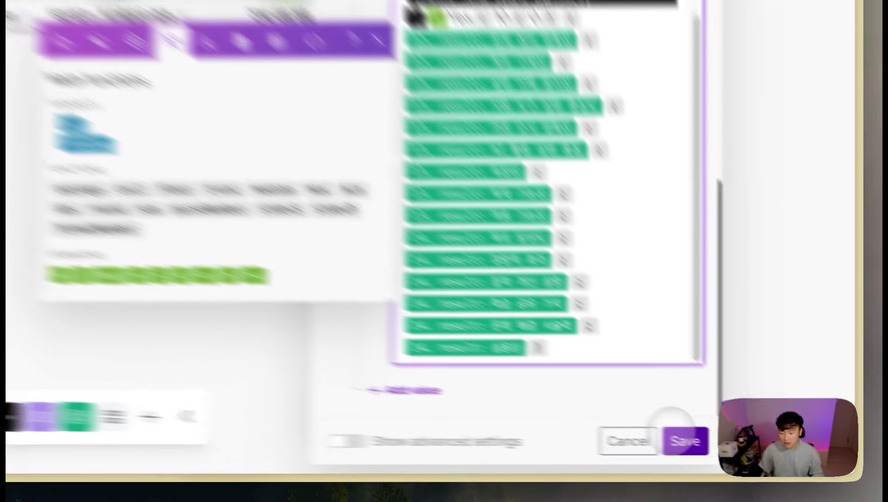
left_click(774, 460)
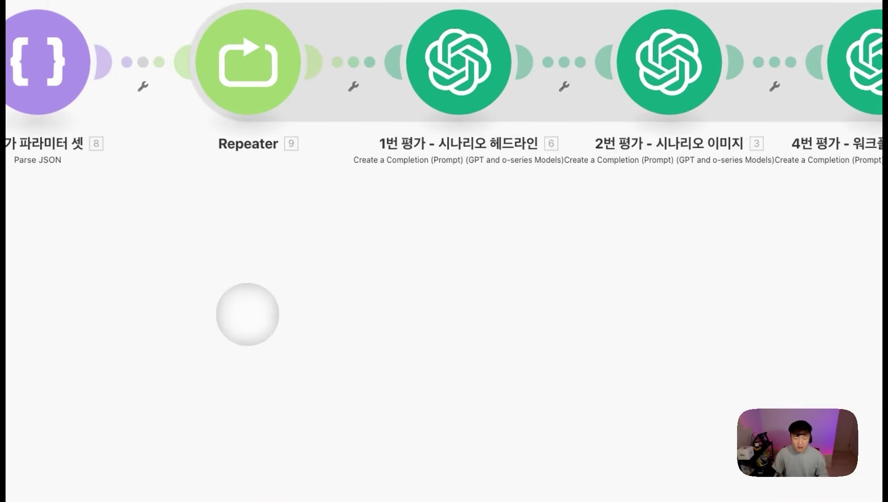
Step: Insert a Router on the link between Parse JSON and Repeater and auto-align the modules
left_click_drag(248, 313, 460, 317)
left_click(358, 69)
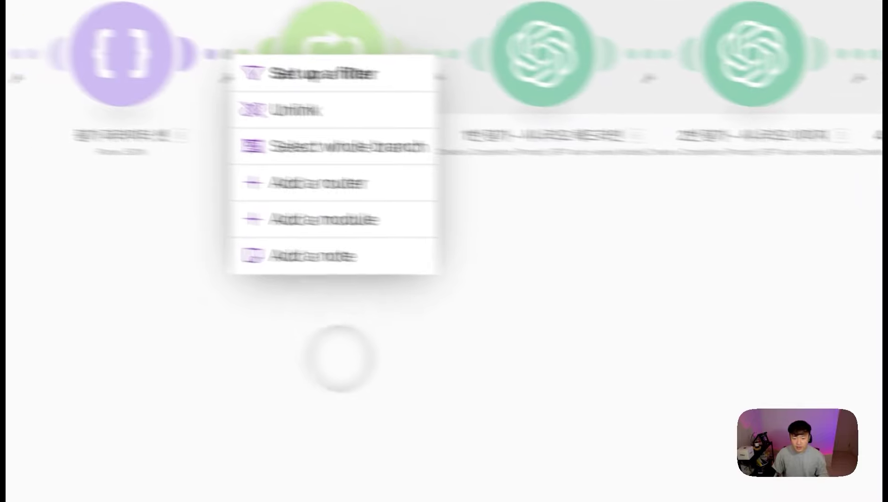
left_click(456, 198)
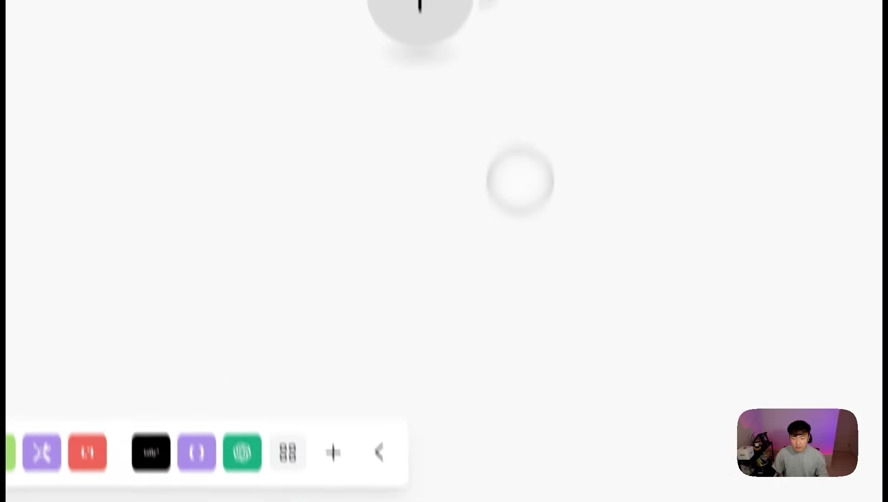
left_click(326, 403)
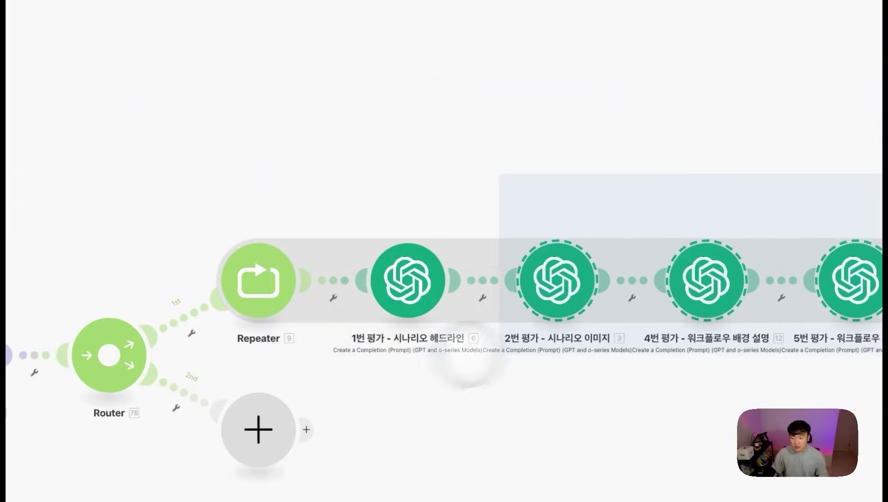
Step: Select and reposition the Repeater scoring branch and the empty second-route module
mouse_move(469, 353)
left_mouse_down()
mouse_move(361, 376)
mouse_move(228, 367)
mouse_move(266, 367)
mouse_move(730, 103)
left_mouse_up()
mouse_move(601, 269)
left_mouse_down()
mouse_move(313, 226)
mouse_move(235, 191)
mouse_move(262, 181)
left_mouse_up()
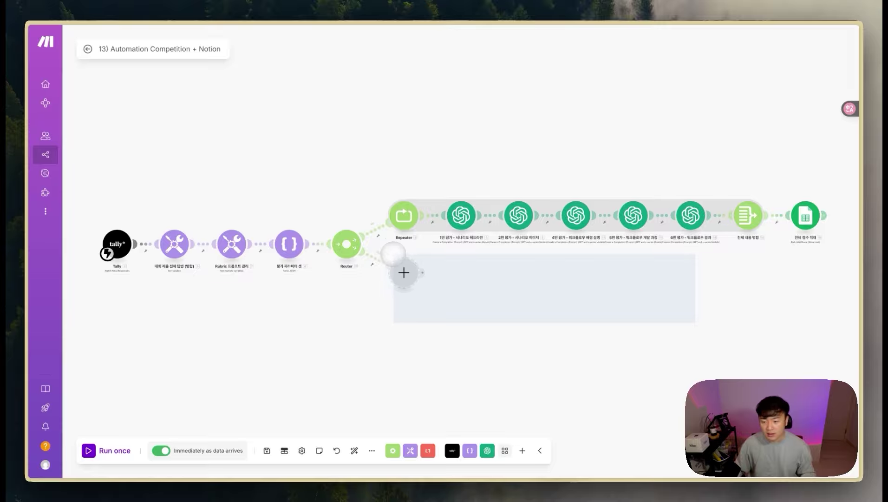
left_click_drag(390, 251, 416, 311)
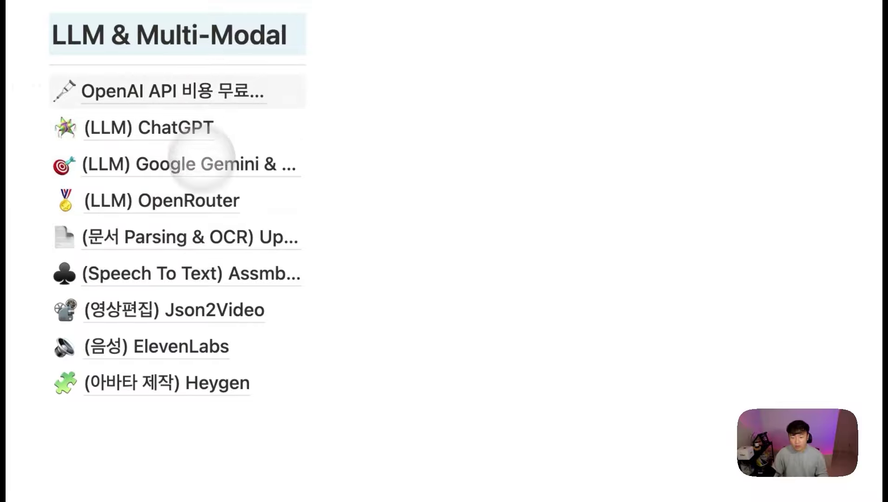
Step: Open the 'OpenAI API 비용 무료로 사용하는 방법 - data controls' page and scroll to its video
left_click(210, 96)
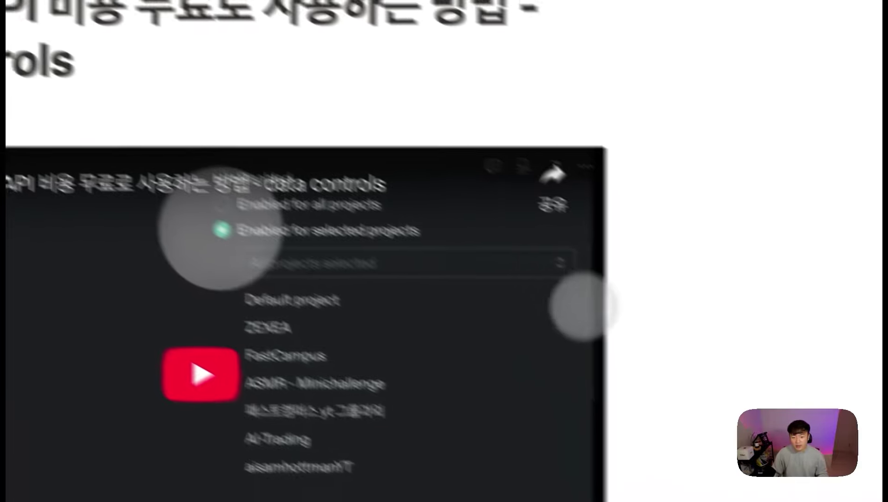
scroll(488, 276, "down", 2)
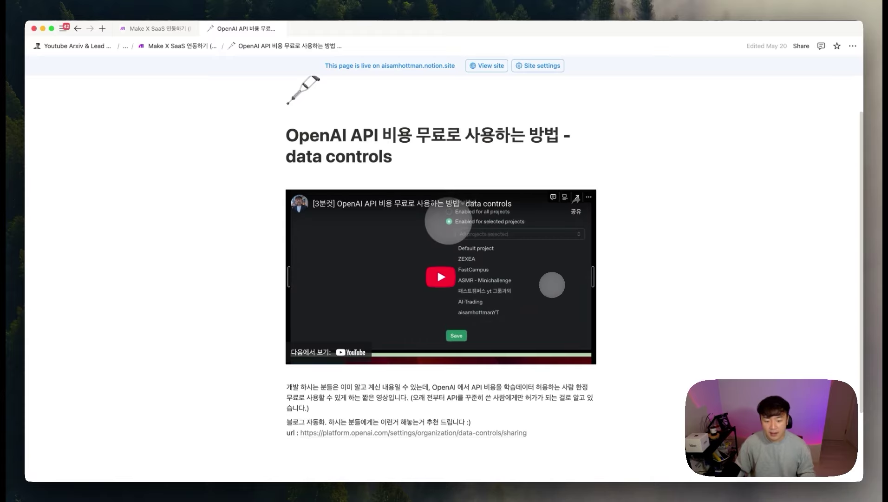
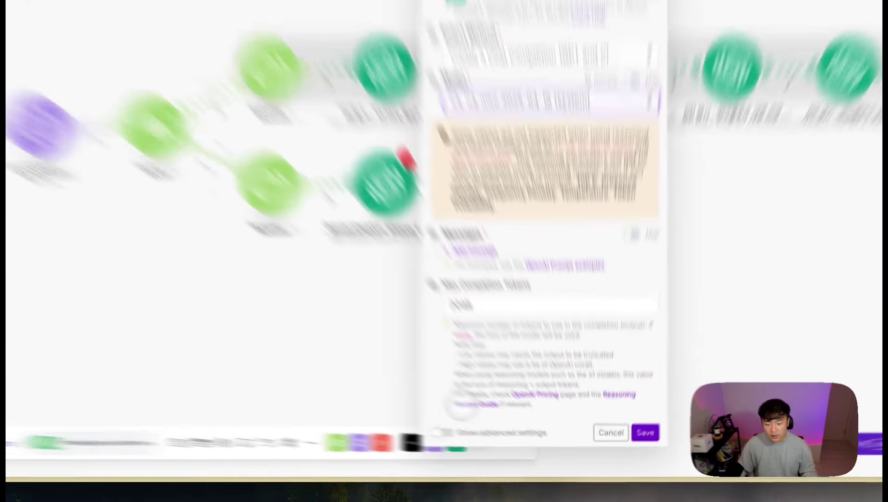
Step: Show the OpenAI module's advanced settings and scroll through its parameters
left_click(476, 442)
scroll(576, 376, "down", 5)
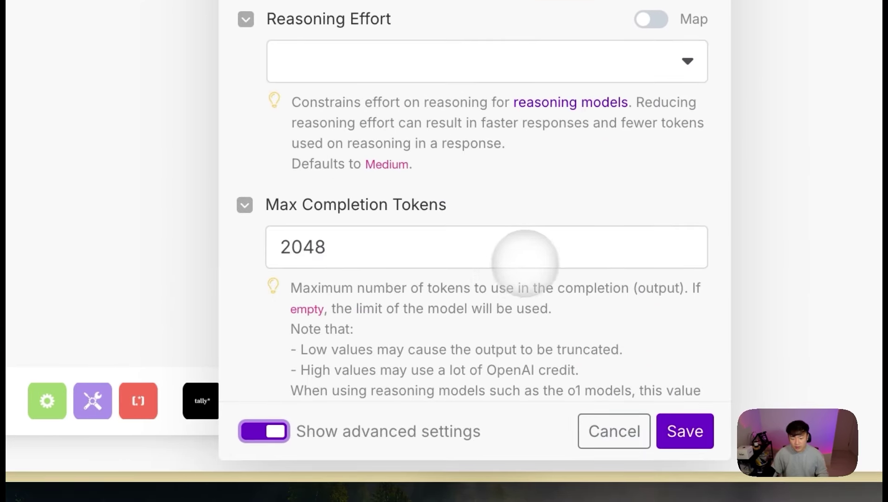
scroll(394, 181, "down", 5)
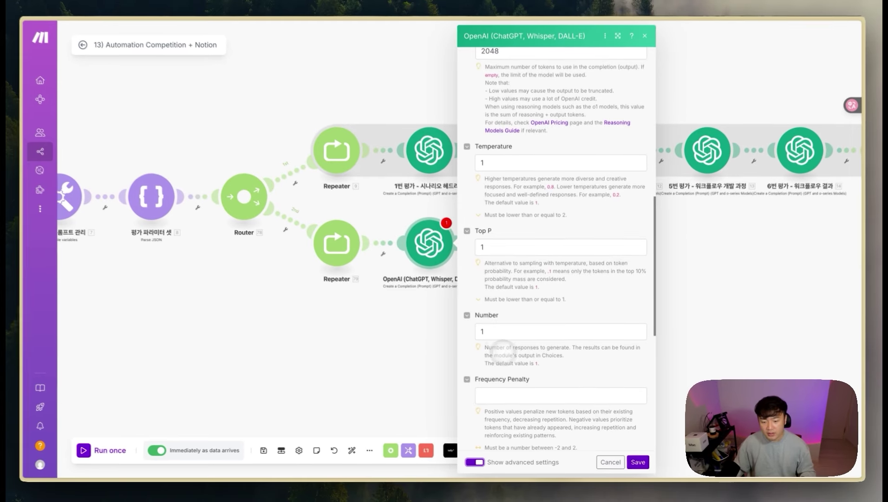
scroll(502, 350, "down", 5)
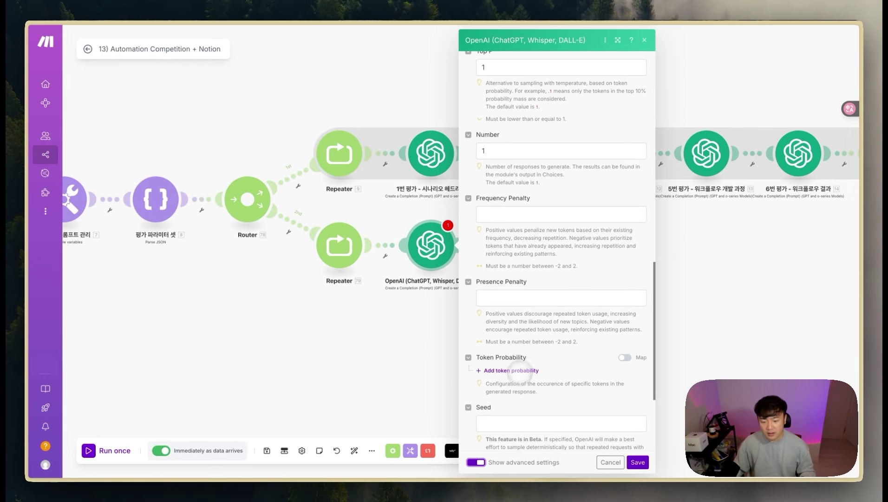
scroll(520, 372, "up", 5)
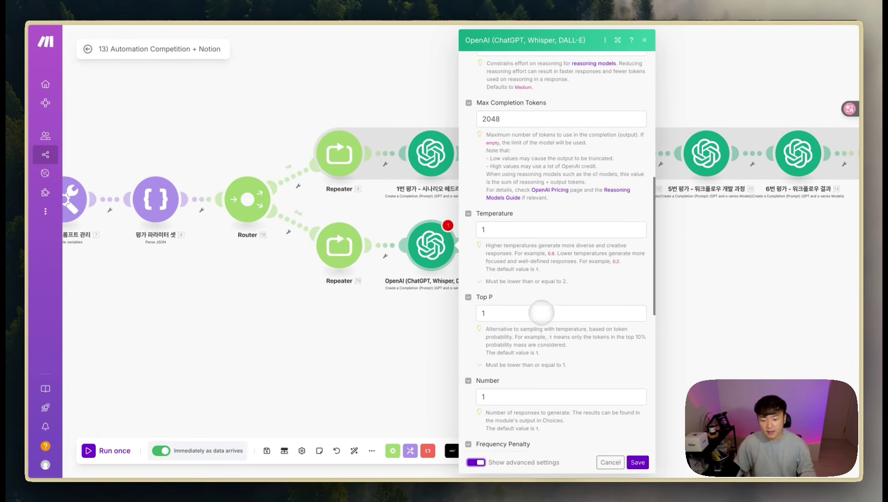
scroll(542, 312, "down", 3)
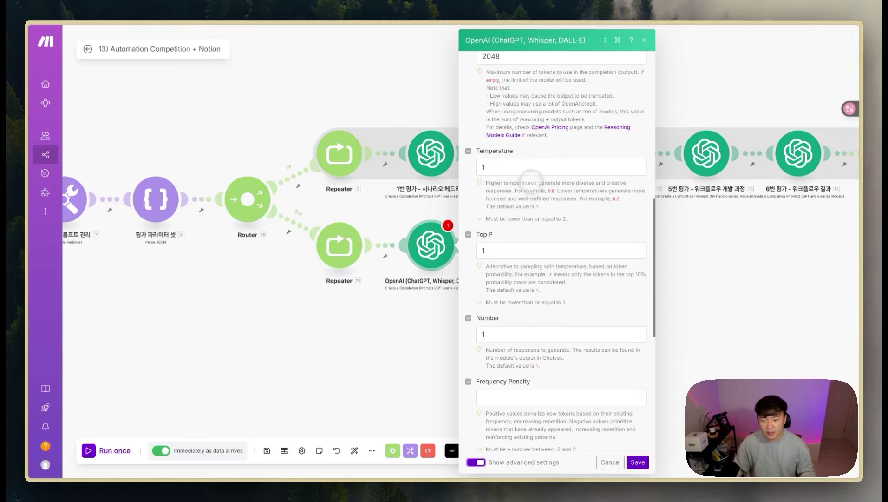
scroll(529, 178, "down", 5)
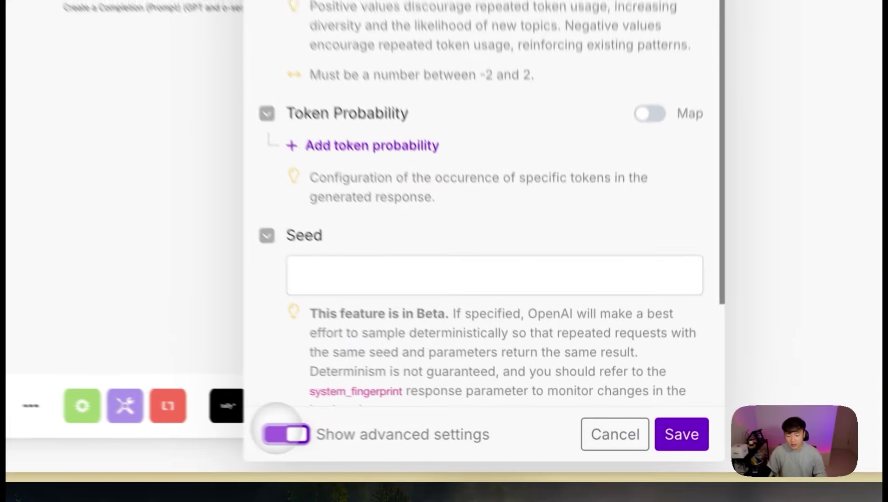
Step: Hide advanced settings again and add a first prompt message awaiting its role
left_click(476, 461)
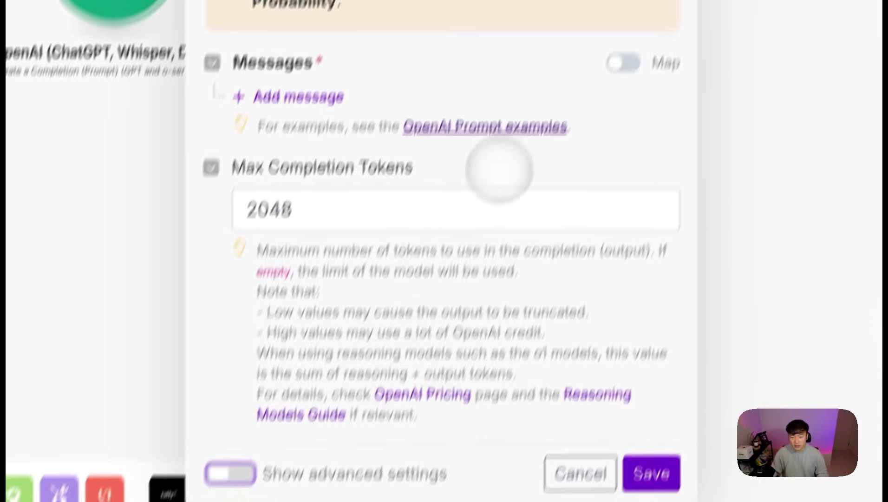
left_click(297, 96)
left_click(411, 148)
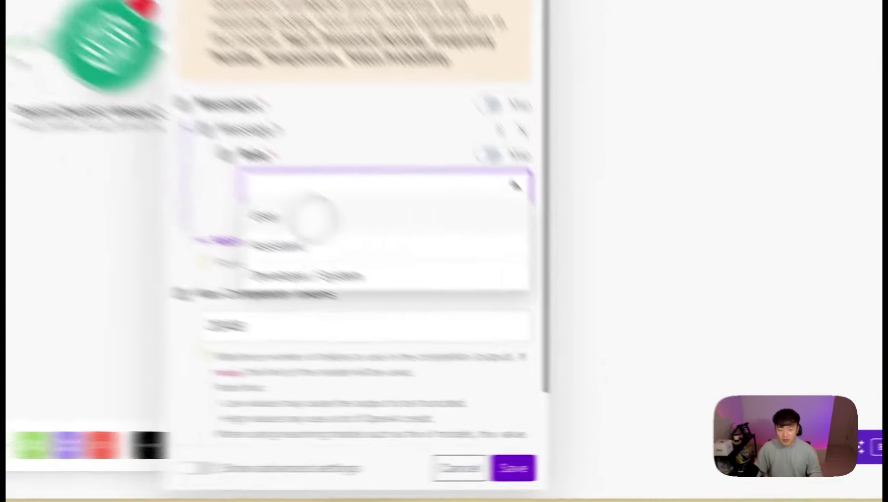
Step: Set the first message to User and paste in the Korean 0–5 scoring prompt
left_click(536, 335)
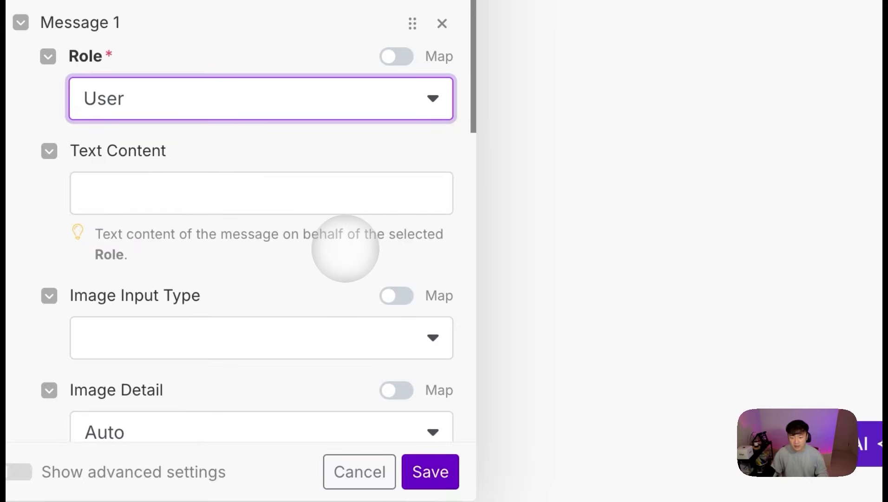
key("ctrl+v")
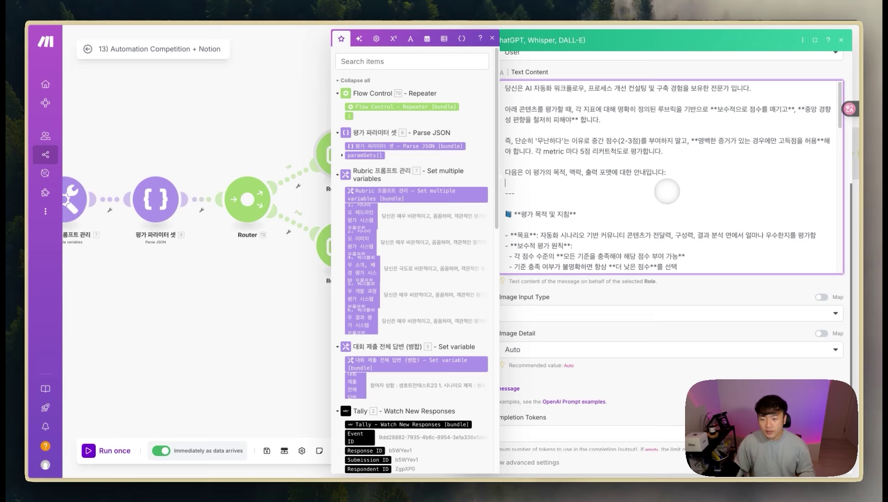
scroll(667, 191, "down", 5)
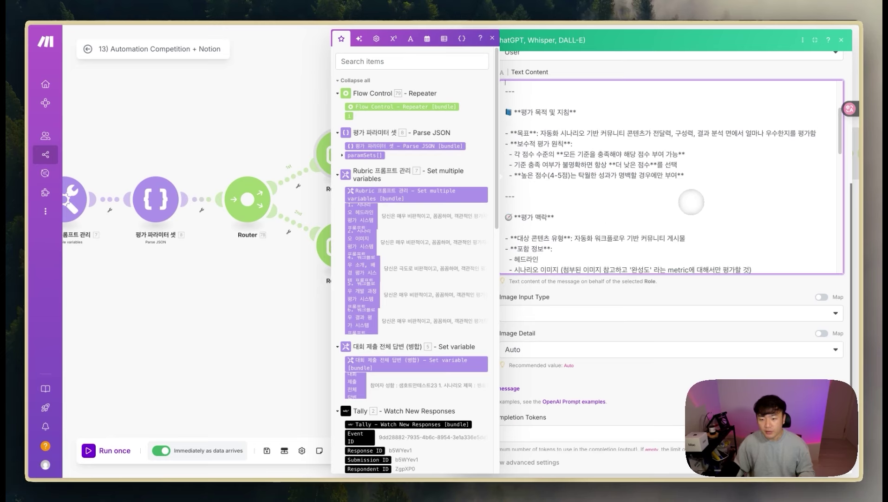
scroll(692, 203, "up", 5)
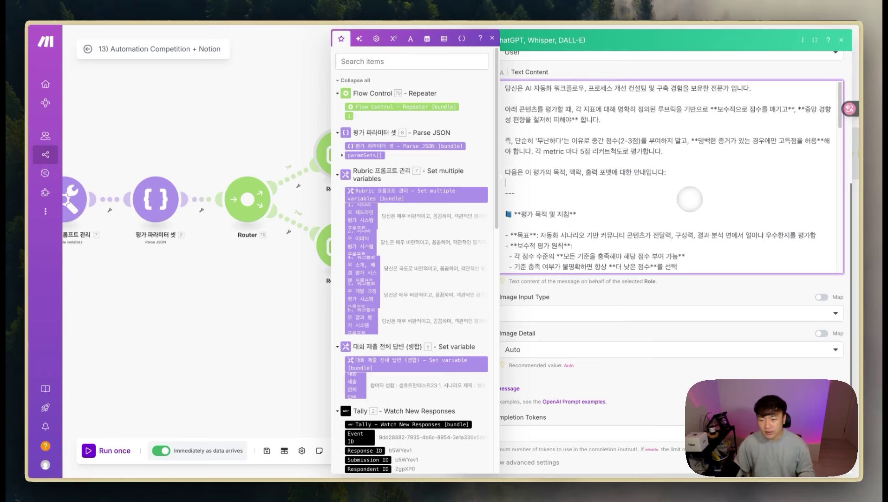
scroll(607, 166, "down", 10)
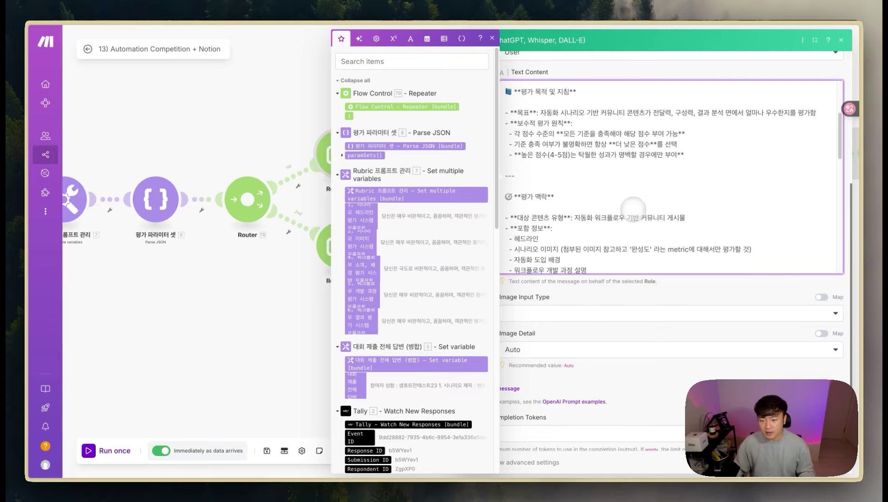
scroll(633, 208, "down", 10)
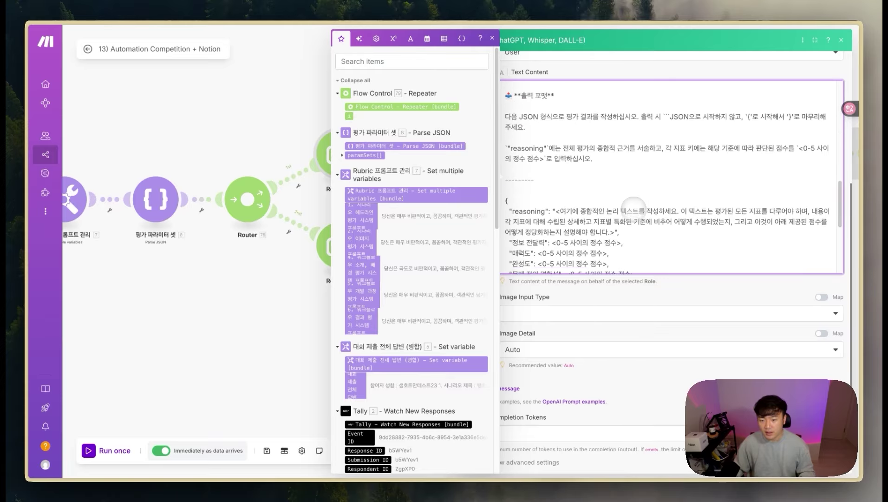
Step: Review the prompt's JSON output format with its reasoning placeholder and scores
left_click_drag(612, 103, 556, 82)
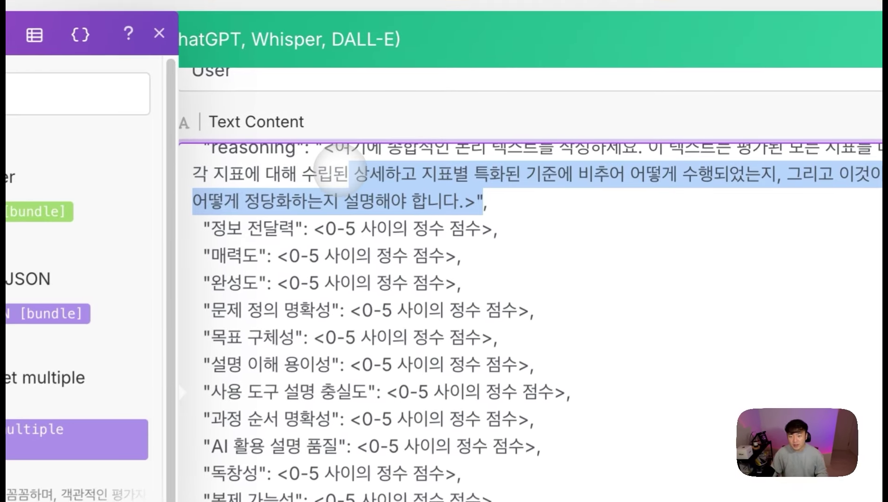
left_click(370, 283)
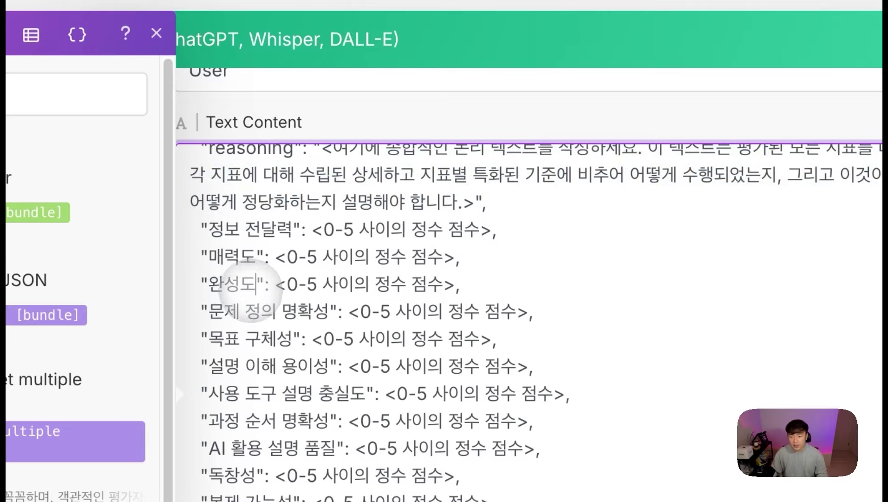
scroll(251, 283, "down", 5)
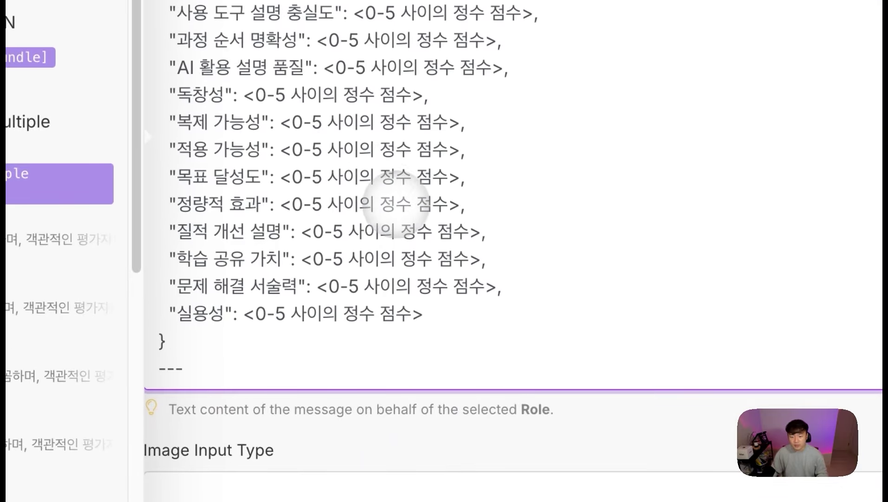
scroll(409, 206, "up", 1)
scroll(488, 267, "down", 1)
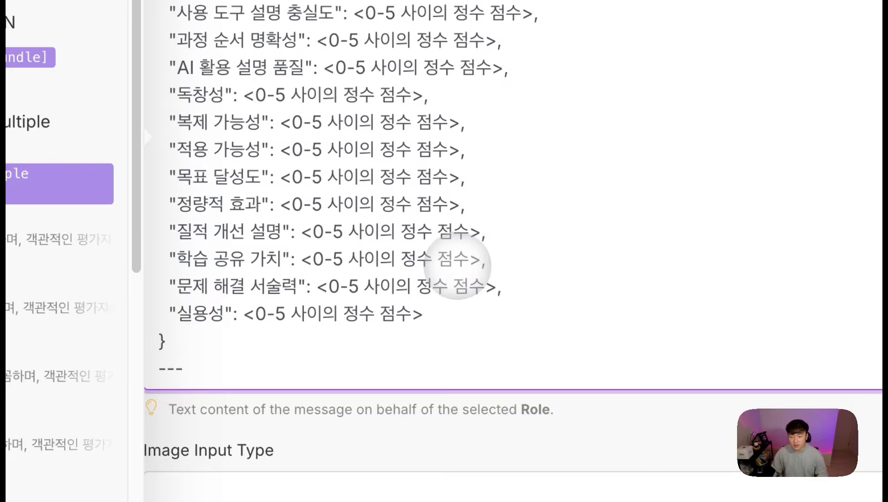
scroll(442, 339, "down", 3)
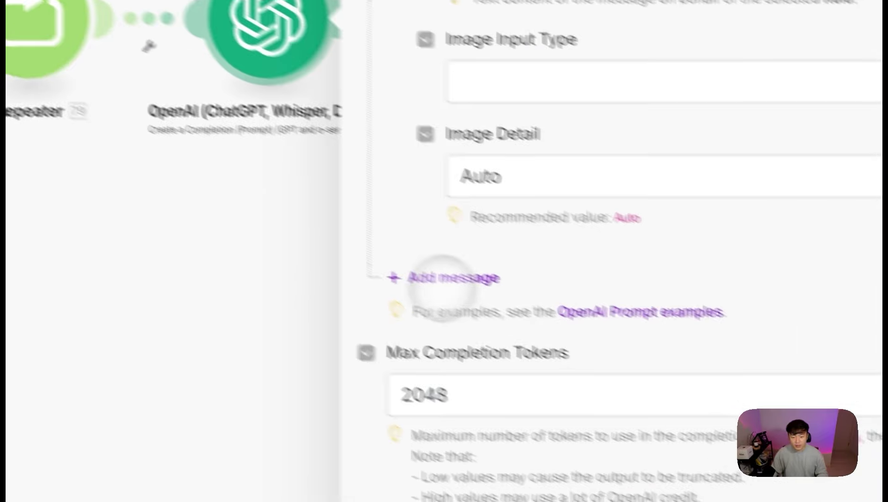
Step: Add a second User message with URL image input mapped to the Tally image's File URL
left_click(441, 281)
left_click(510, 346)
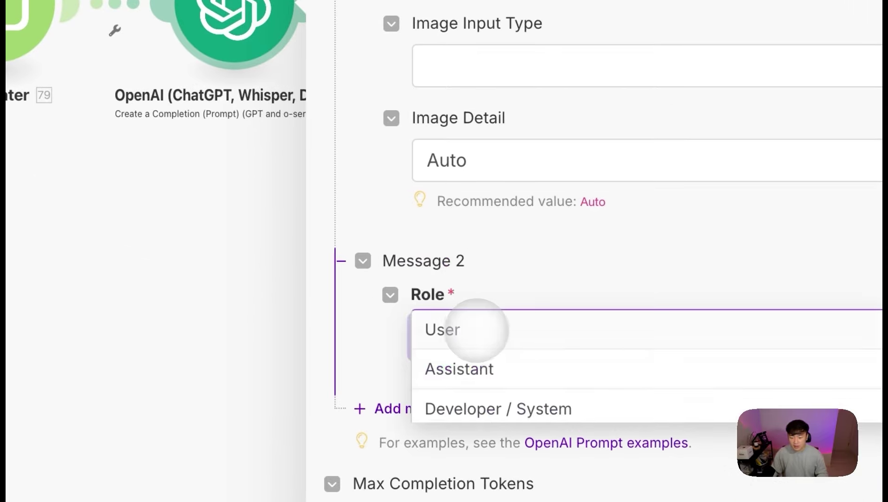
left_click(527, 337)
left_click(237, 160)
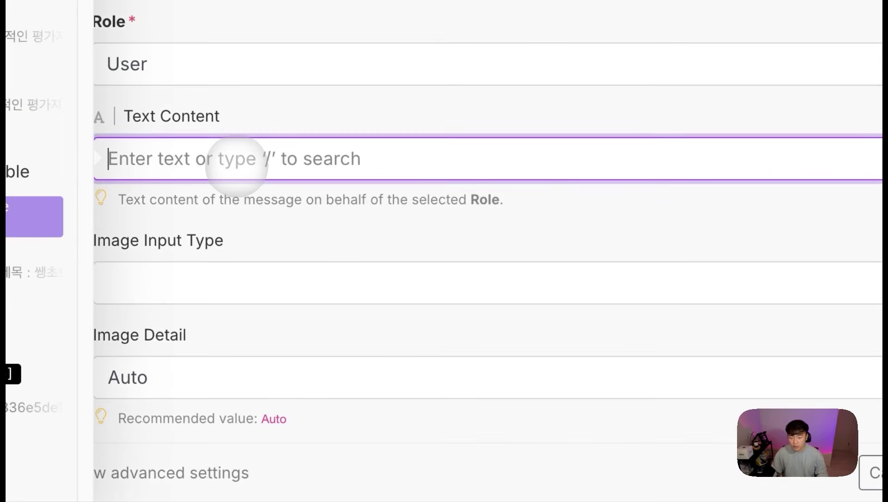
left_click(248, 278)
left_click(170, 313)
left_click(212, 172)
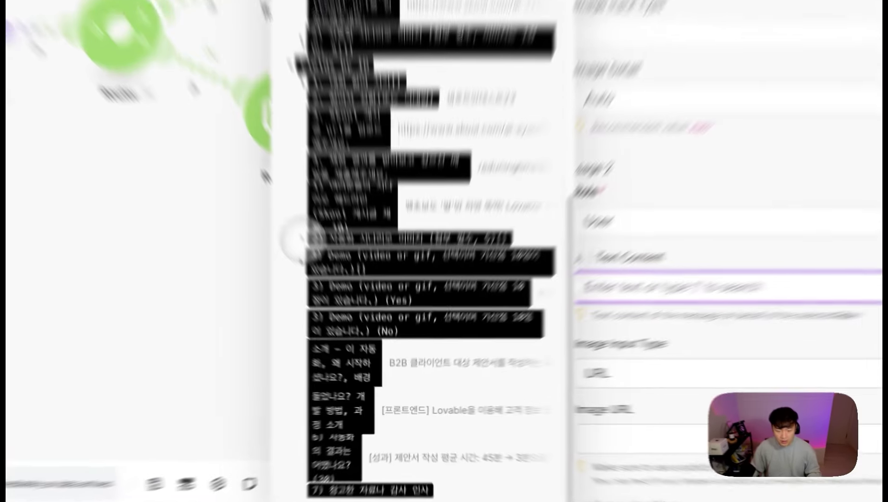
left_click(349, 402)
left_click(369, 433)
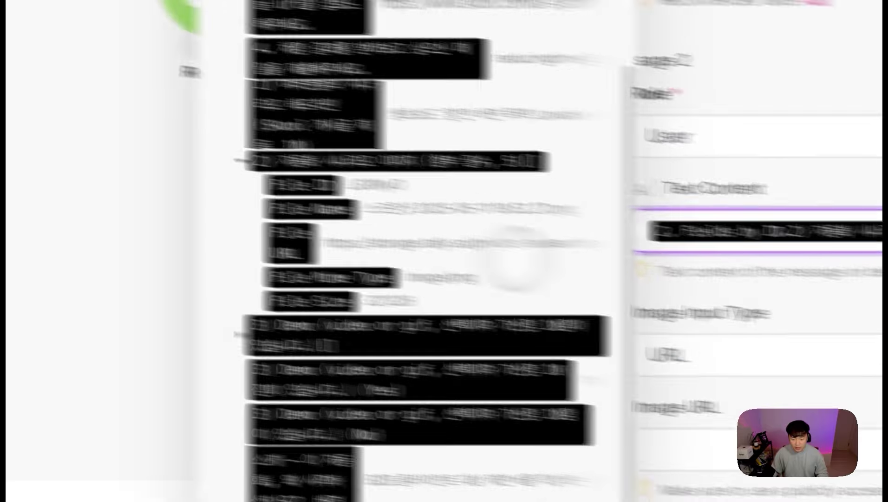
scroll(324, 224, "down", 3)
scroll(434, 162, "down", 5)
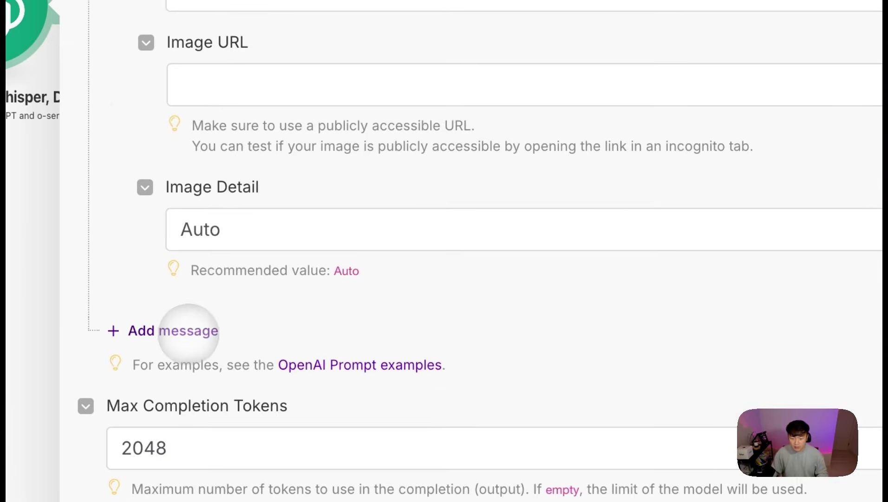
Step: Add a third User message mapped to '5. 대회 제출 전체 답변' and select the 2048 token limit
left_click(188, 329)
left_click(218, 402)
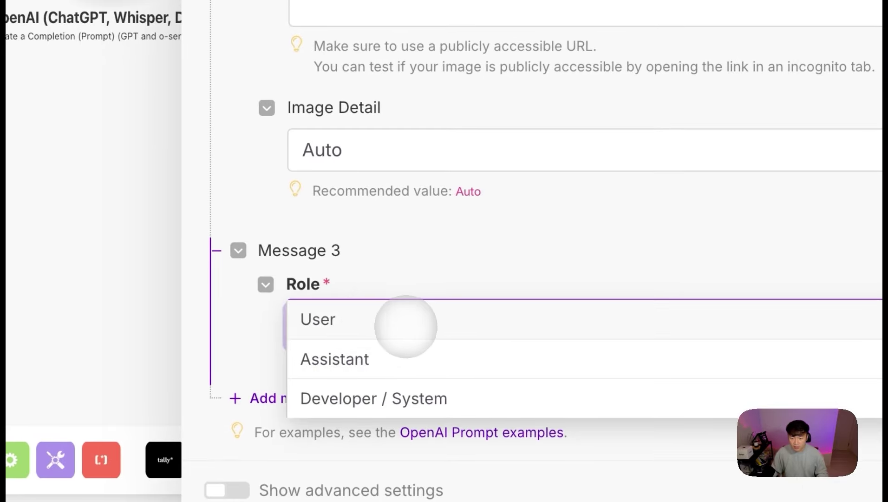
left_click(406, 320)
scroll(367, 143, "up", 4)
scroll(358, 329, "down", 5)
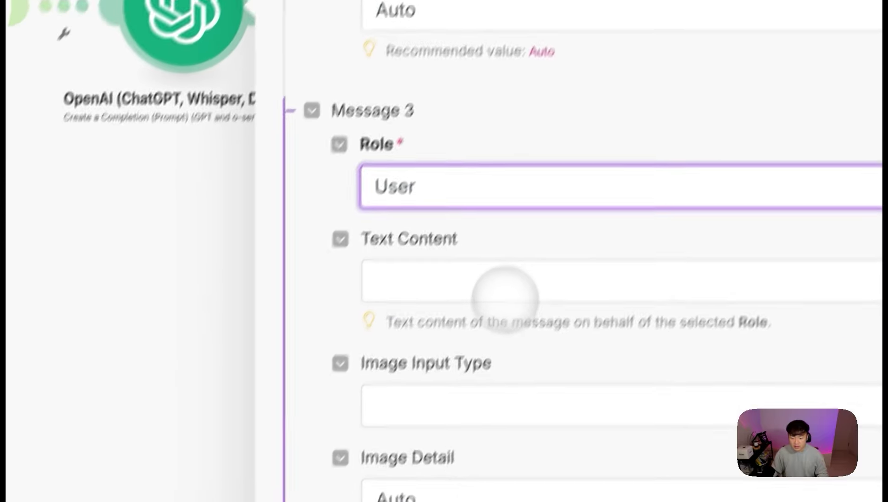
left_click(505, 290)
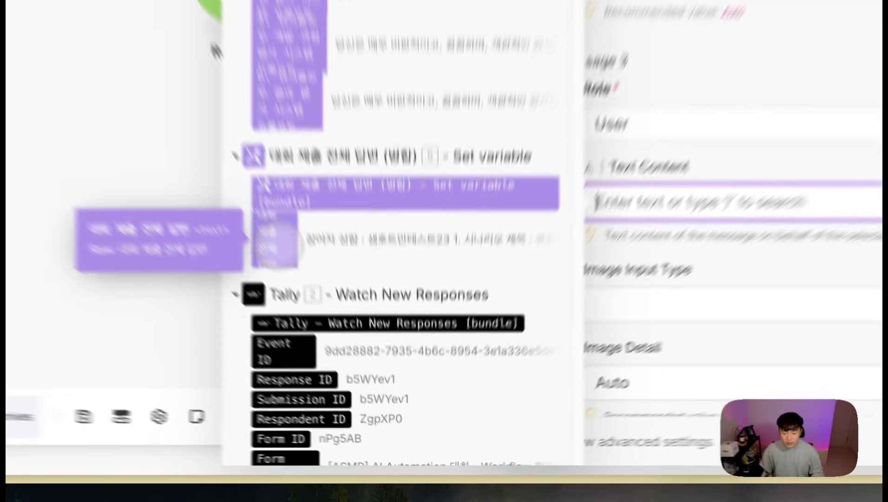
left_click(176, 292)
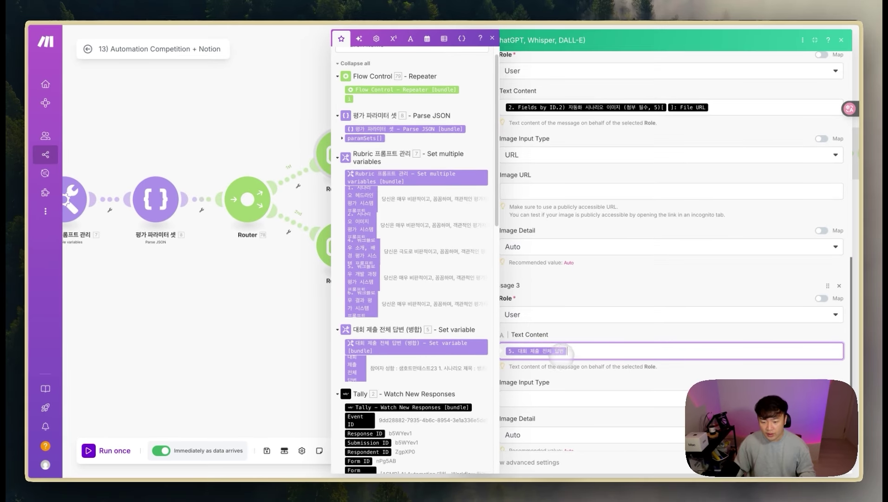
scroll(560, 353, "down", 2)
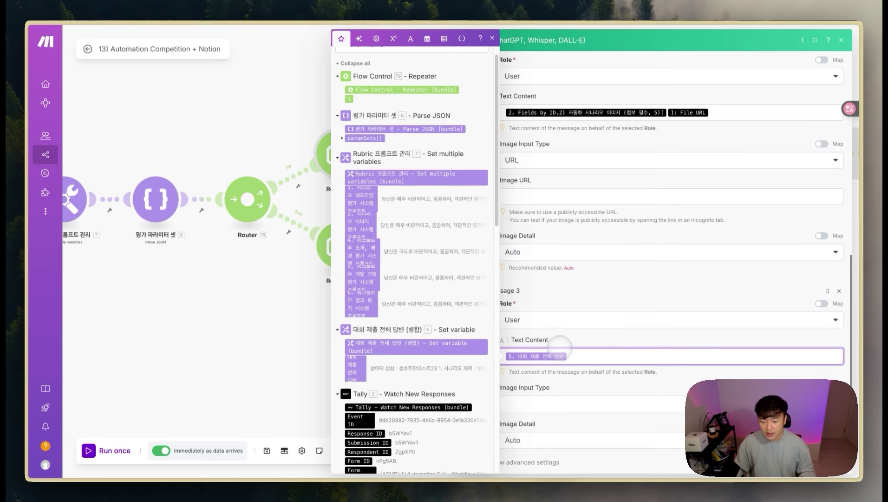
scroll(571, 339, "down", 5)
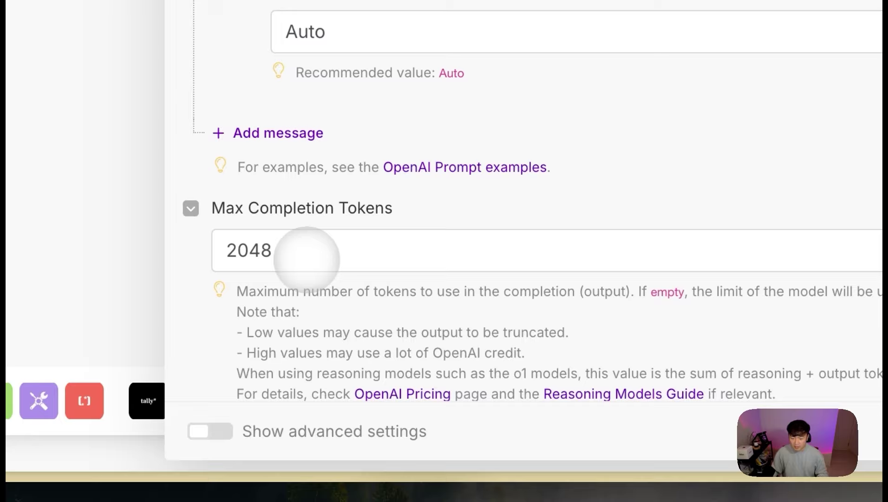
left_click_drag(306, 259, 196, 253)
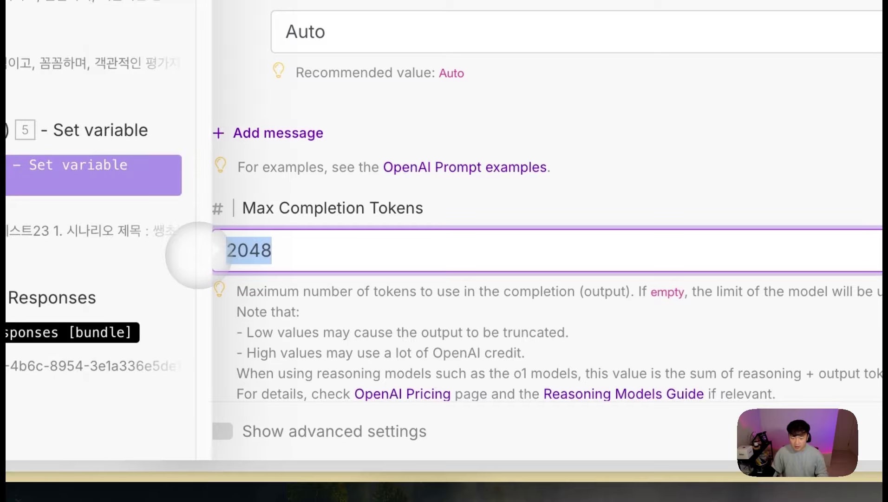
Step: Clear the 2048 Max Completion Tokens cap and rename the module 추론모델 평가
key("BackSpace")
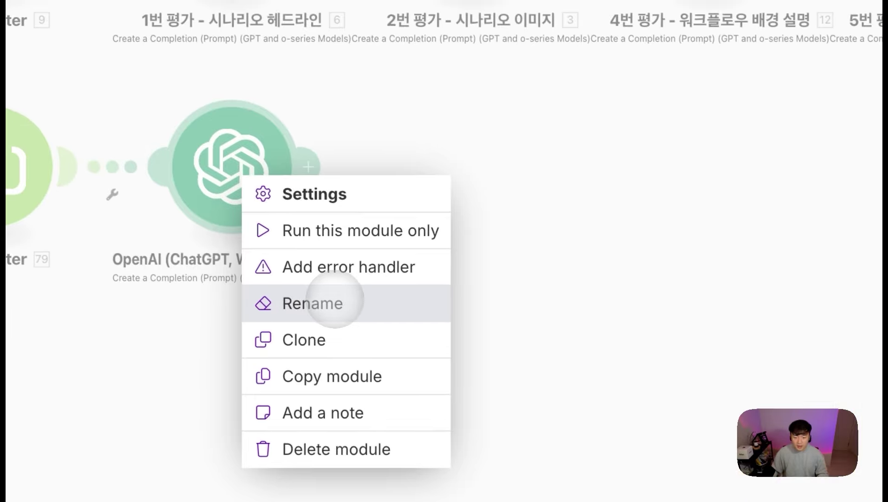
left_click(333, 298)
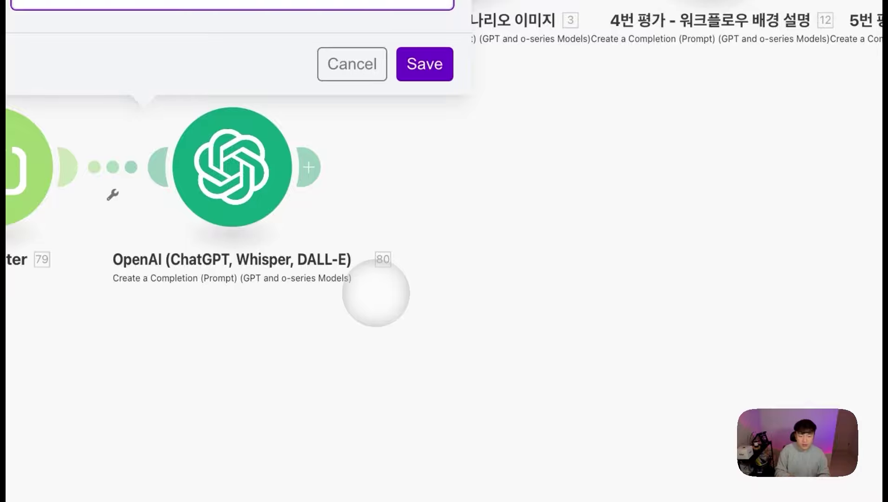
key("Return")
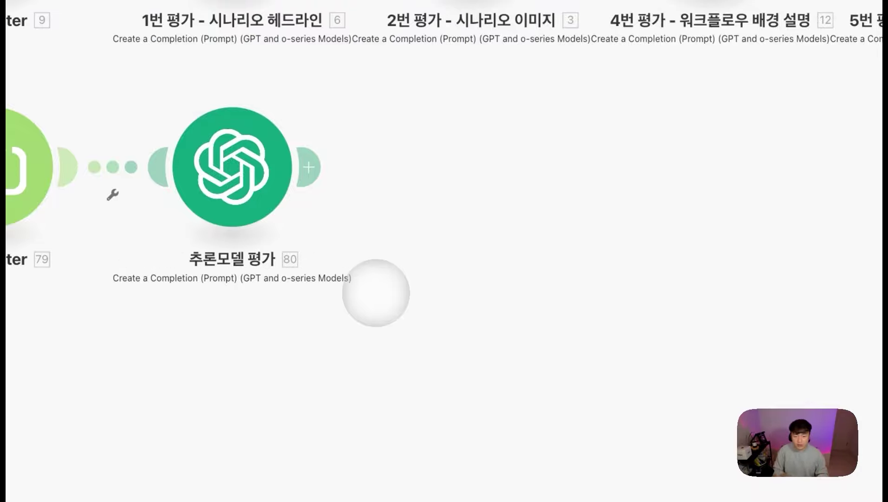
Step: Reopen 추론모델 평가 at full width, review the prompt's ```JSON instruction, and close it
left_click(218, 135)
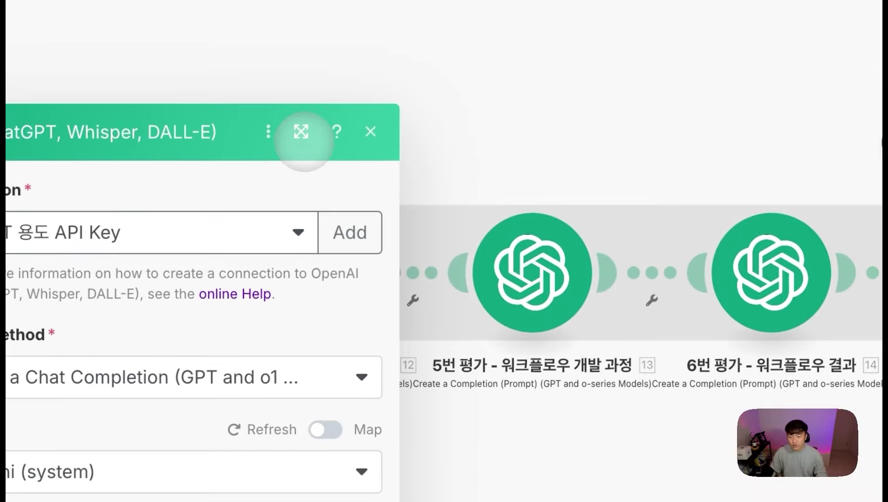
left_click(302, 135)
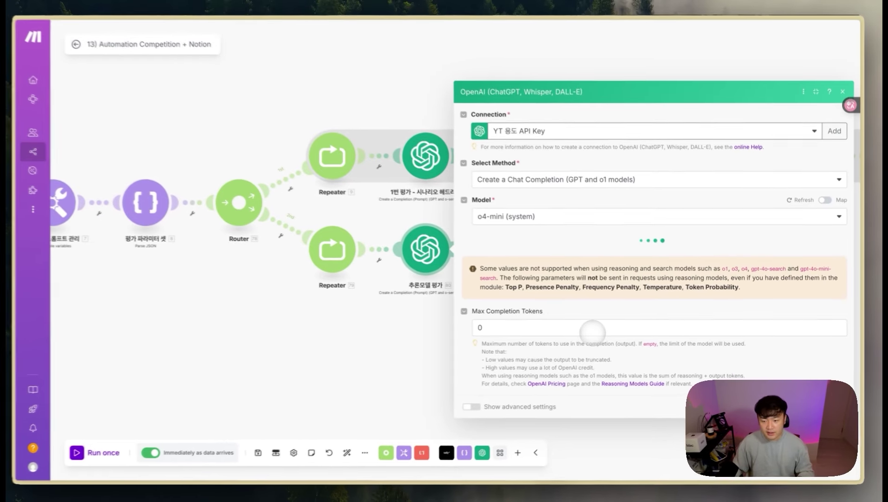
scroll(586, 342, "down", 2)
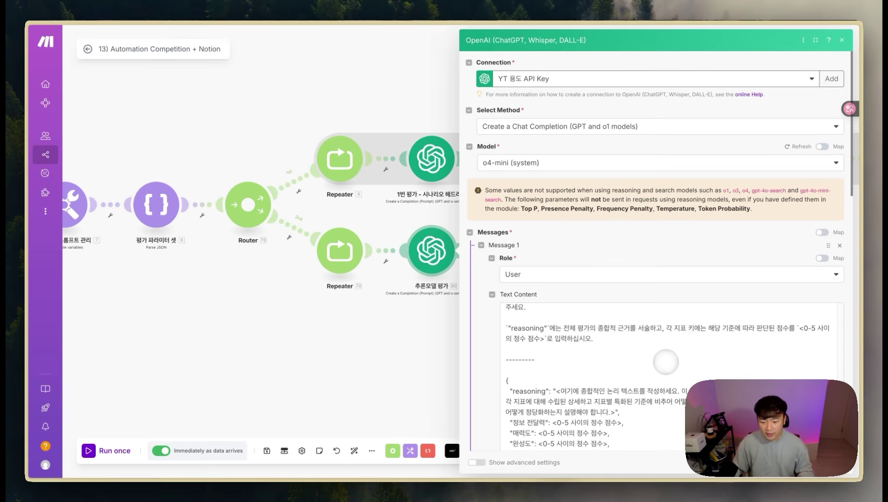
scroll(666, 361, "down", 1)
scroll(575, 360, "up", 1)
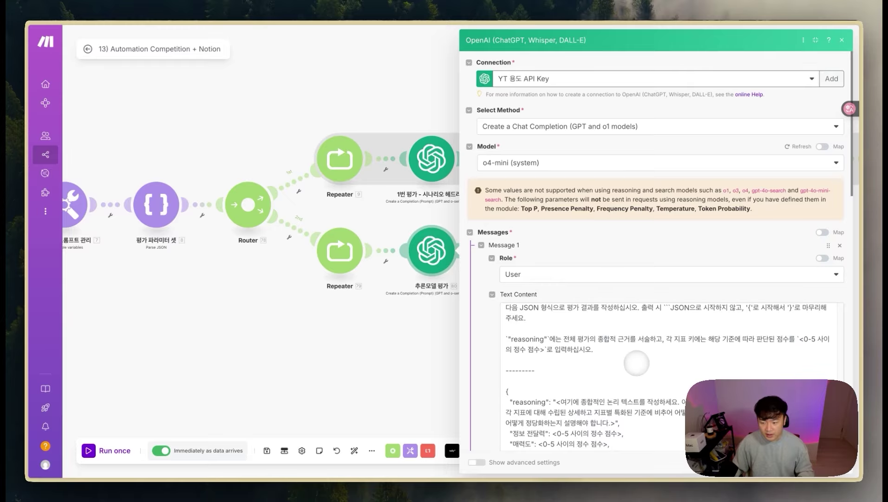
scroll(637, 363, "up", 1)
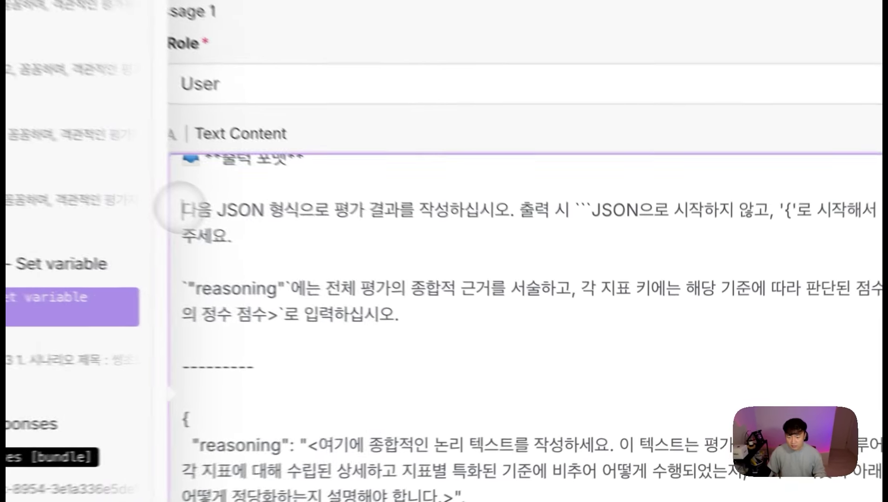
left_click_drag(508, 327, 550, 327)
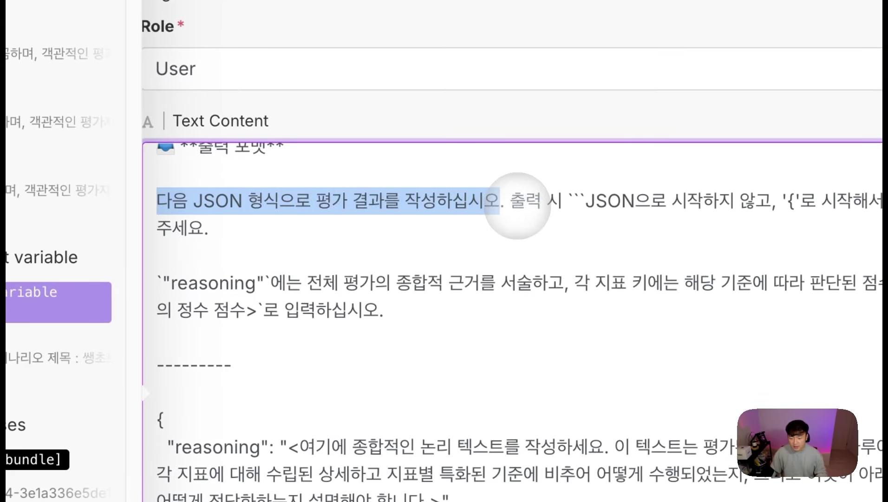
left_click_drag(570, 202, 638, 205)
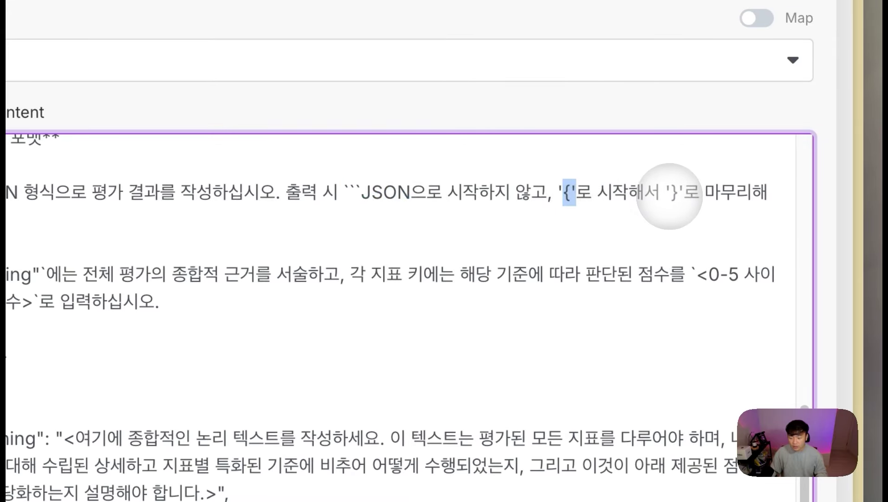
scroll(676, 196, "down", 1)
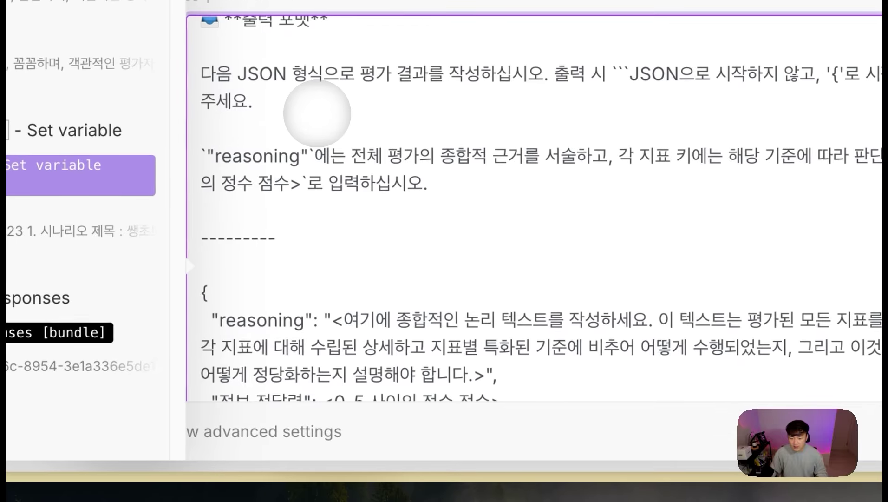
scroll(312, 264, "down", 10)
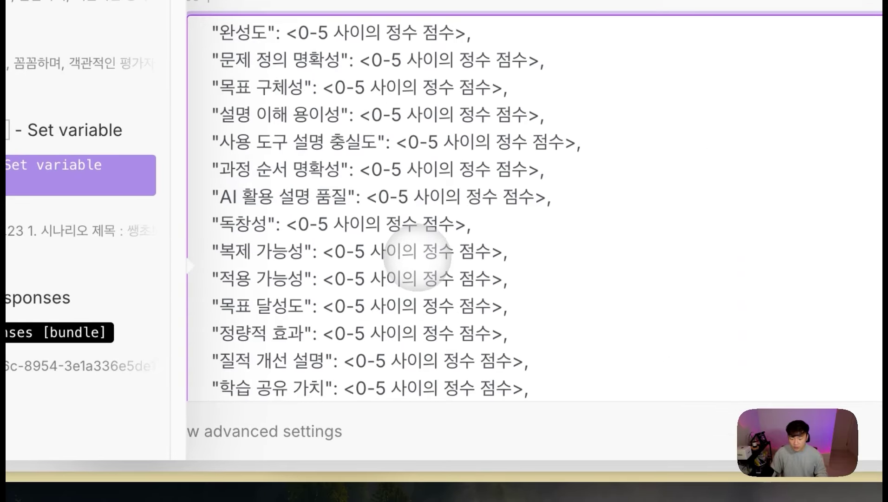
left_click(219, 223)
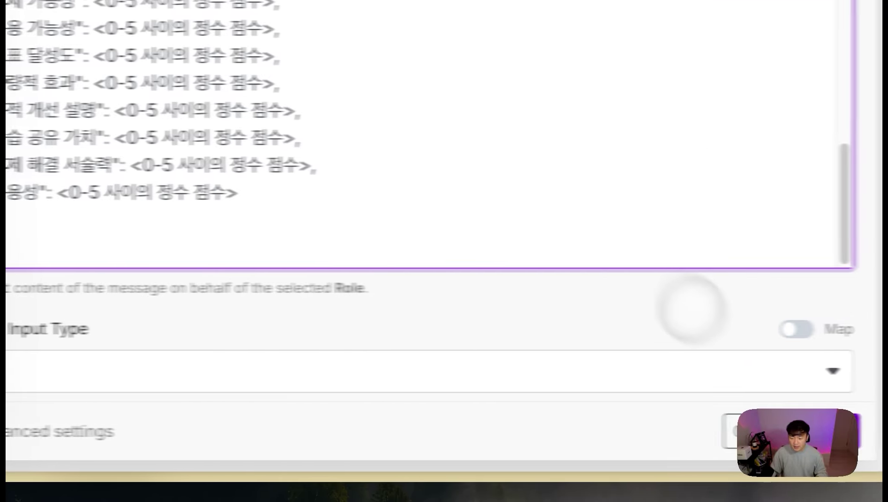
left_click(794, 426)
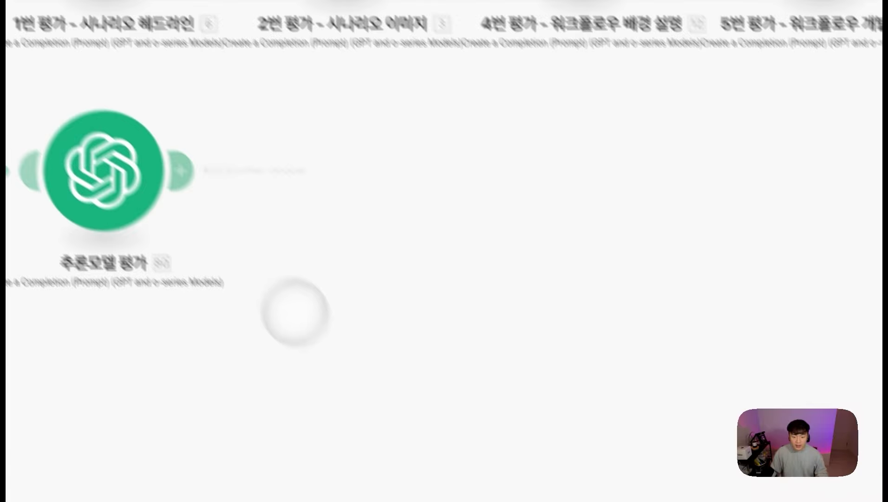
Step: Add a Parse JSON module after 추론모델 평가 with JSON string mapped to Choices[] > Message > Content
left_click(212, 199)
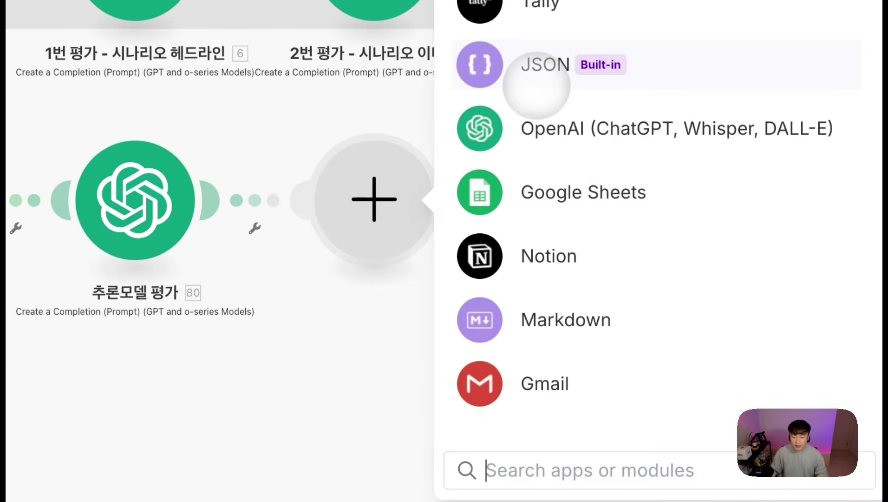
left_click(537, 86)
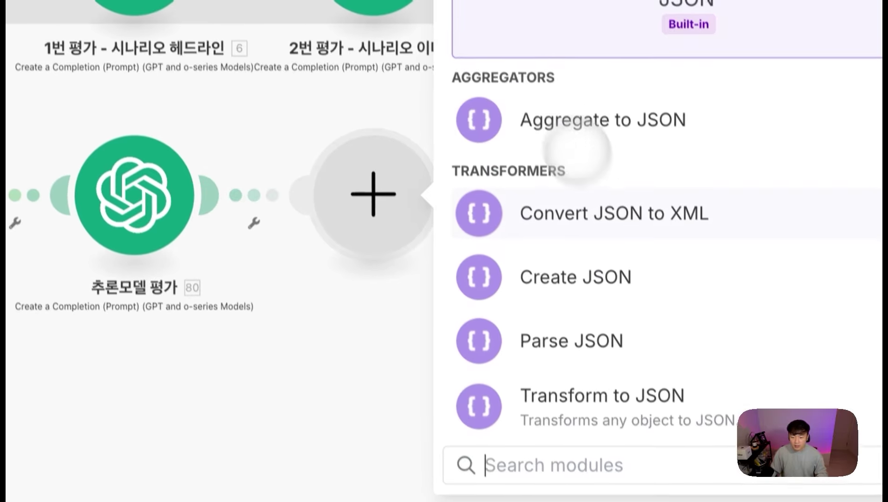
left_click(558, 309)
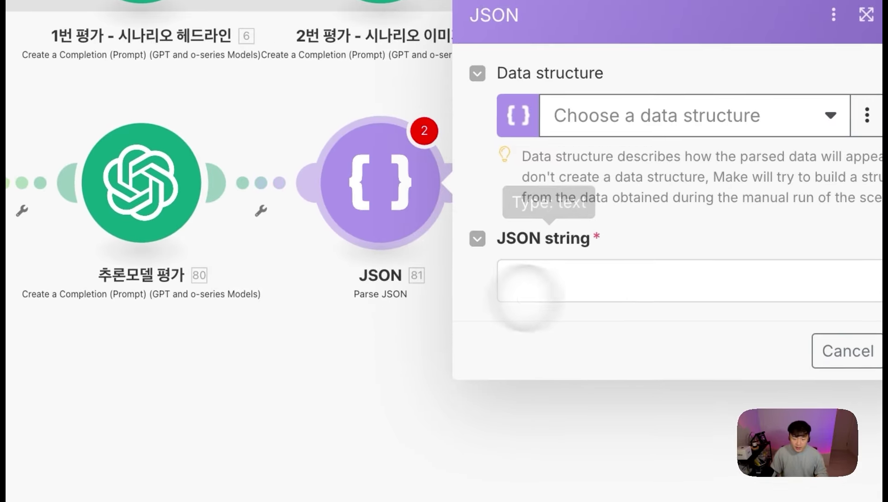
left_click(534, 284)
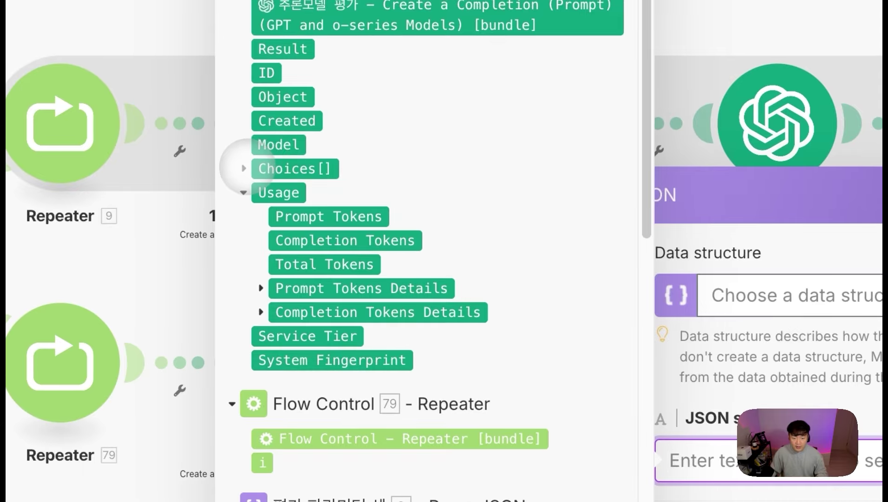
left_click(285, 168)
left_click(284, 288)
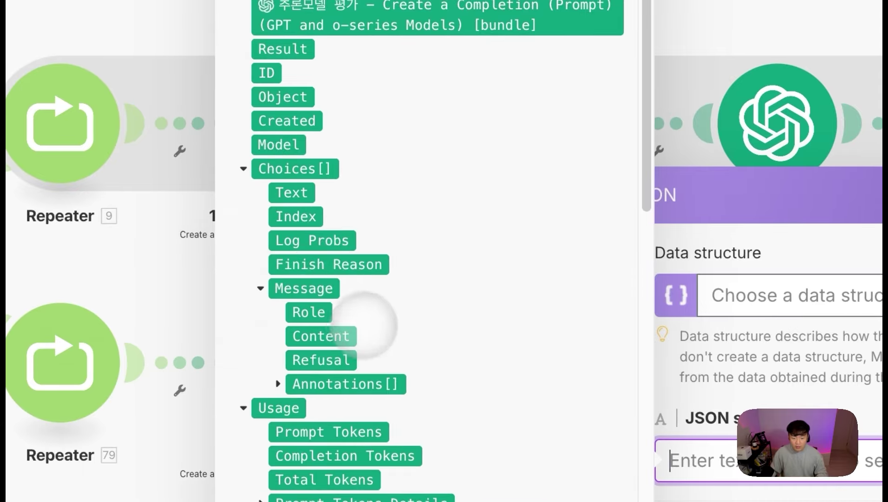
left_click(320, 335)
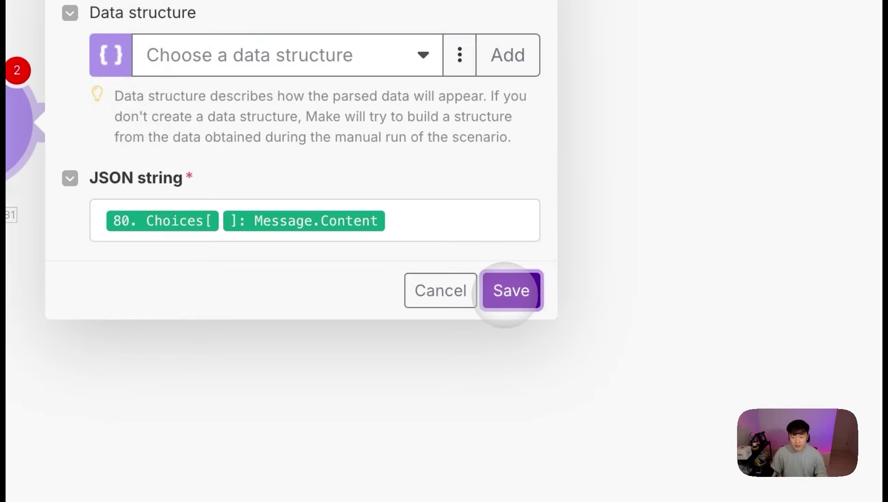
left_click(511, 290)
left_click(343, 188)
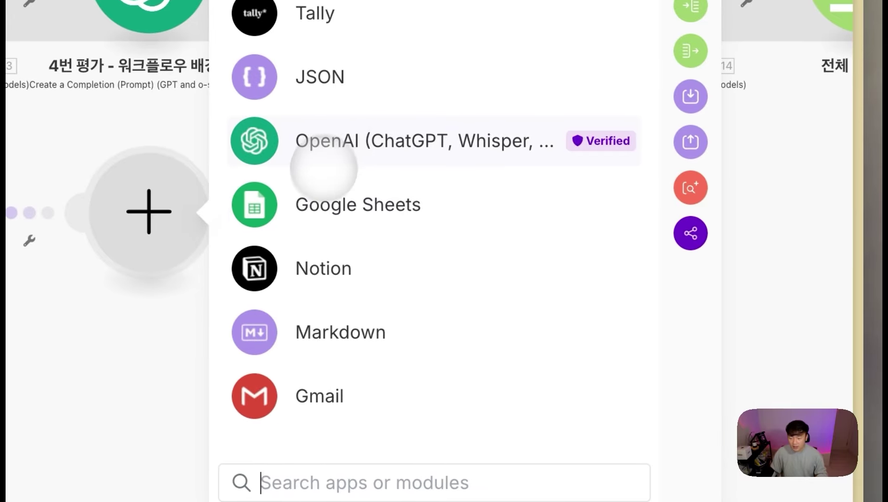
Step: Add a Google Sheets Add a Row module after Parse JSON and browse its columns A–AC
left_click(314, 196)
scroll(391, 276, "down", 3)
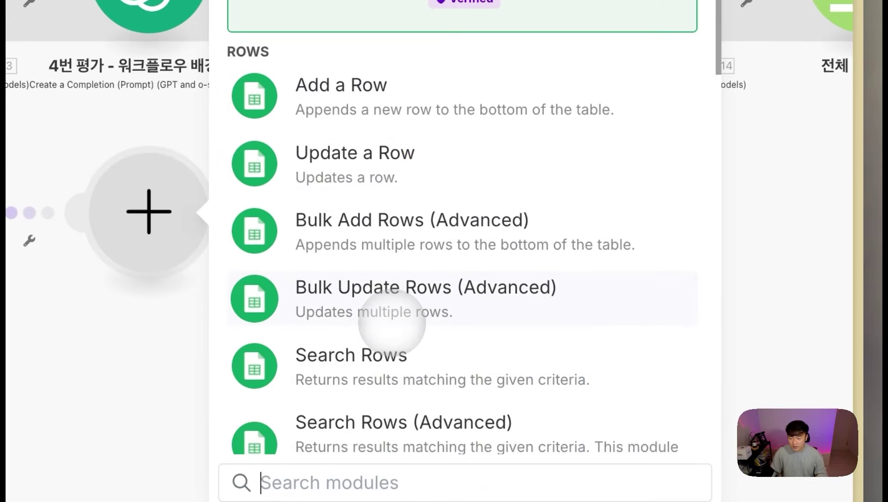
scroll(397, 327, "up", 2)
left_click(361, 95)
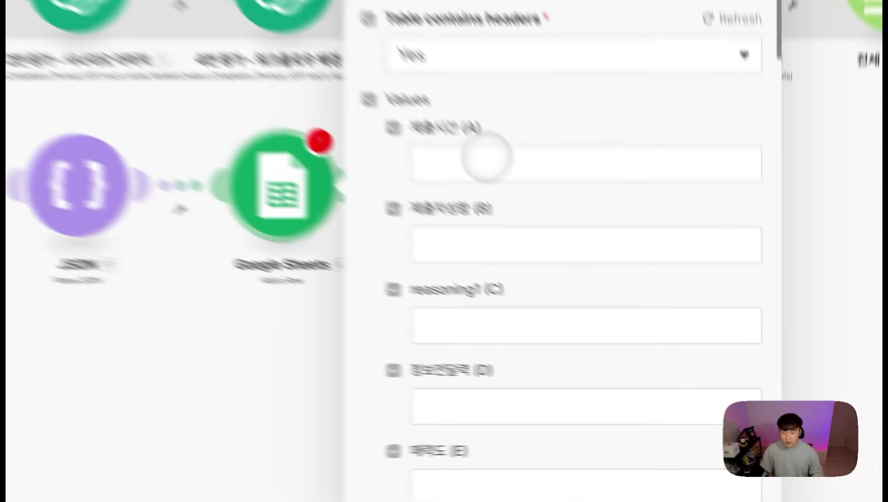
left_click(486, 161)
left_click(465, 165)
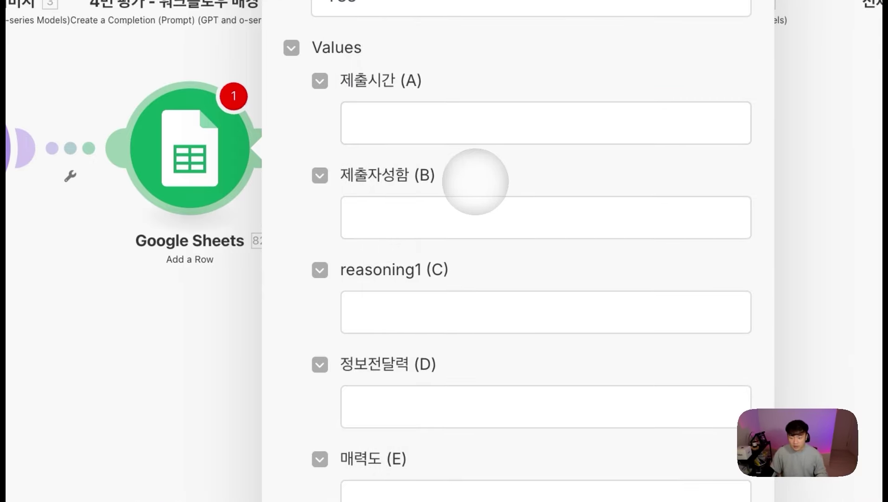
scroll(470, 313, "down", 1)
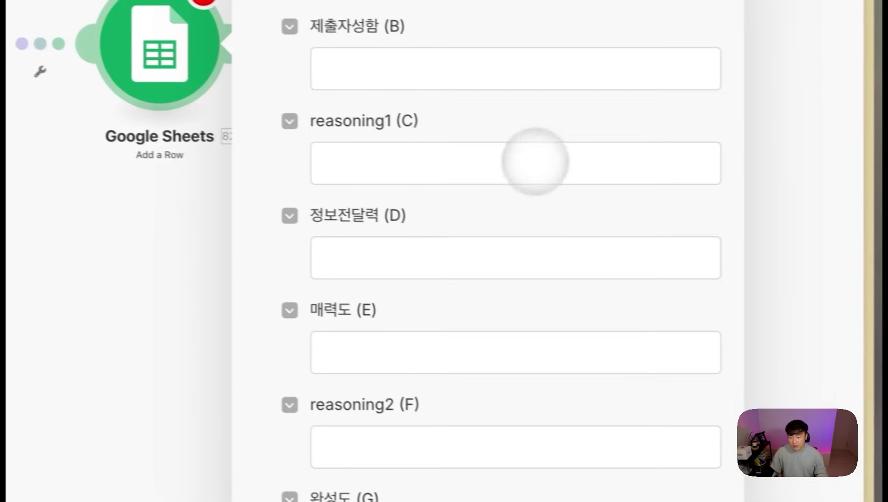
scroll(683, 319, "down", 8)
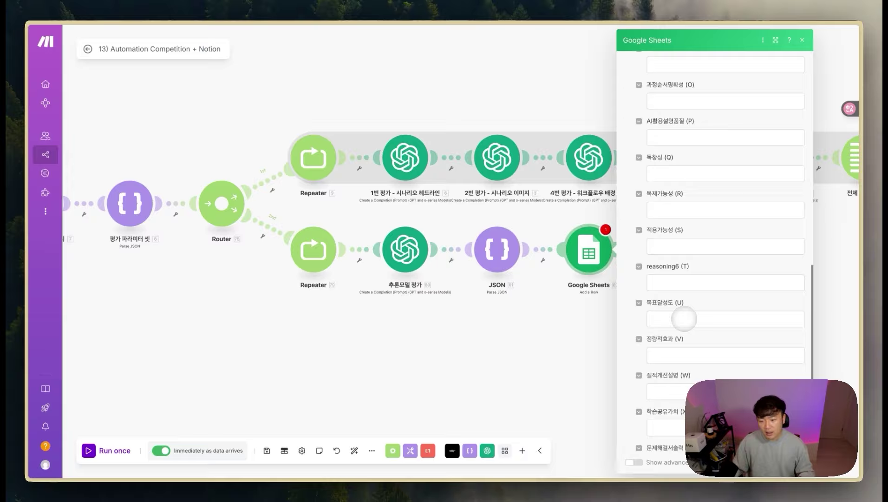
scroll(684, 319, "down", 3)
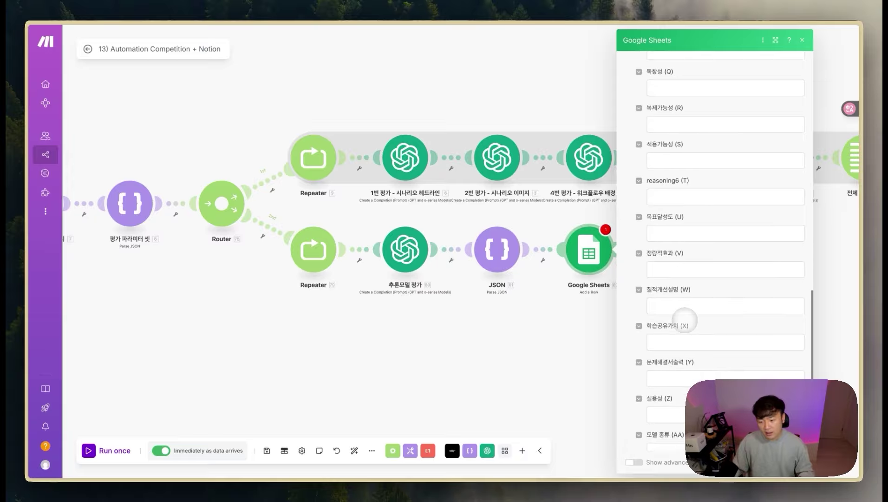
scroll(686, 327, "down", 1)
scroll(716, 332, "down", 1)
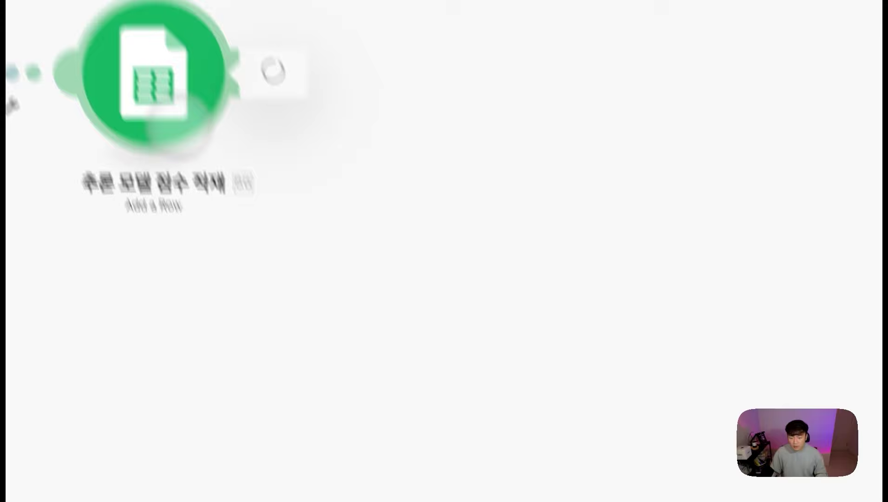
left_click(588, 250)
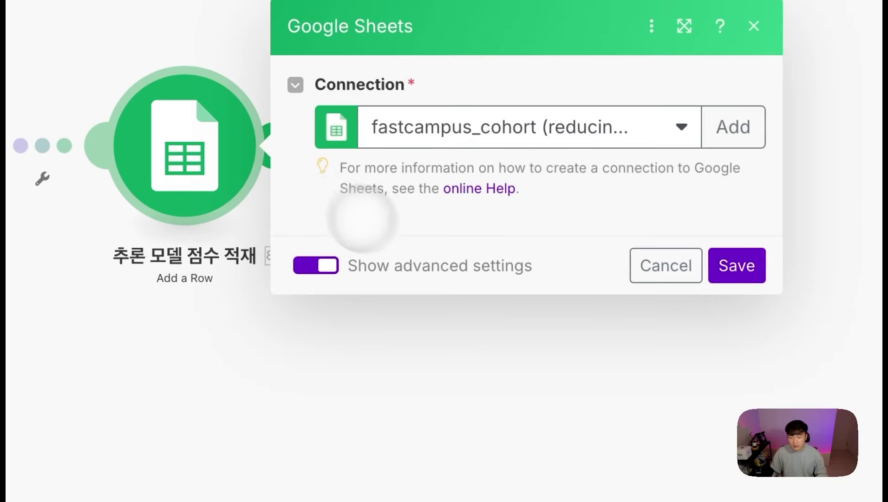
Step: Review the JSON score mappings in columns A–AC, hide advanced settings, and save 추론 모델 점수 적재
scroll(439, 228, "down", 5)
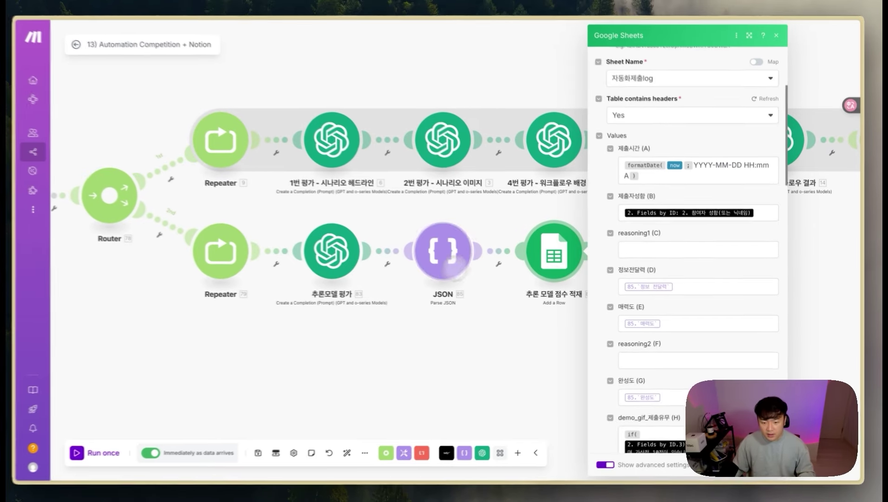
scroll(658, 291, "down", 15)
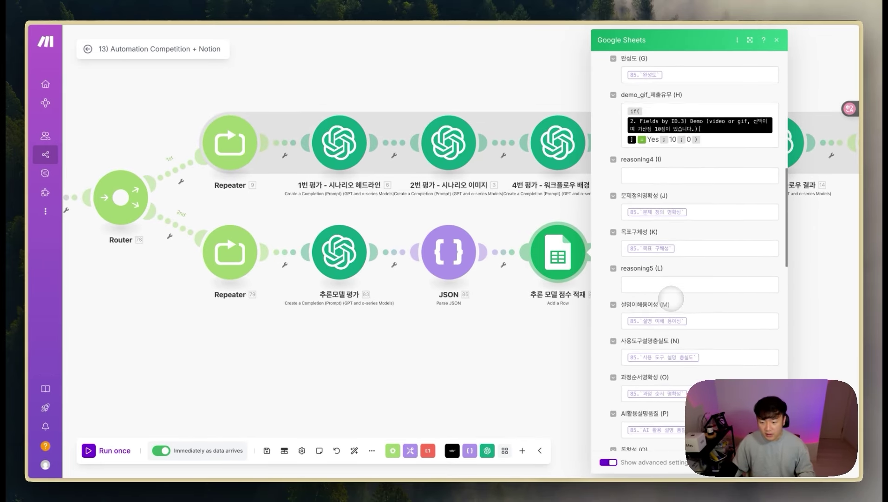
scroll(674, 302, "up", 1)
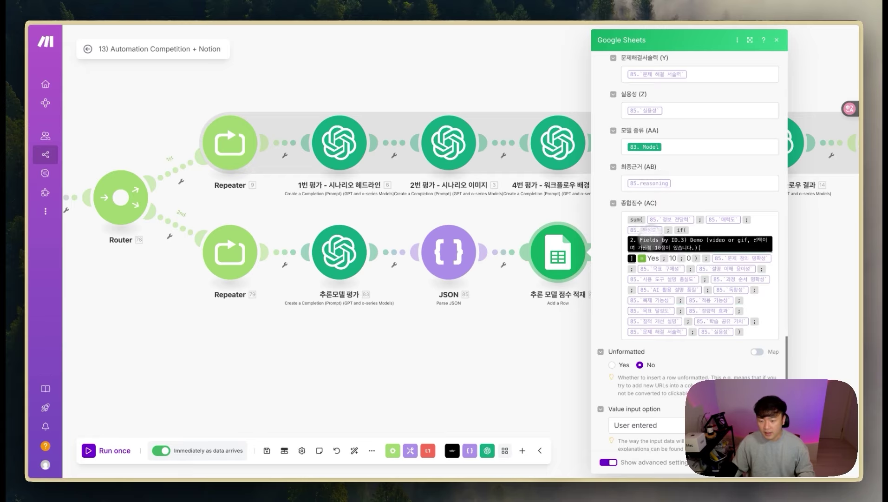
scroll(728, 302, "down", 1)
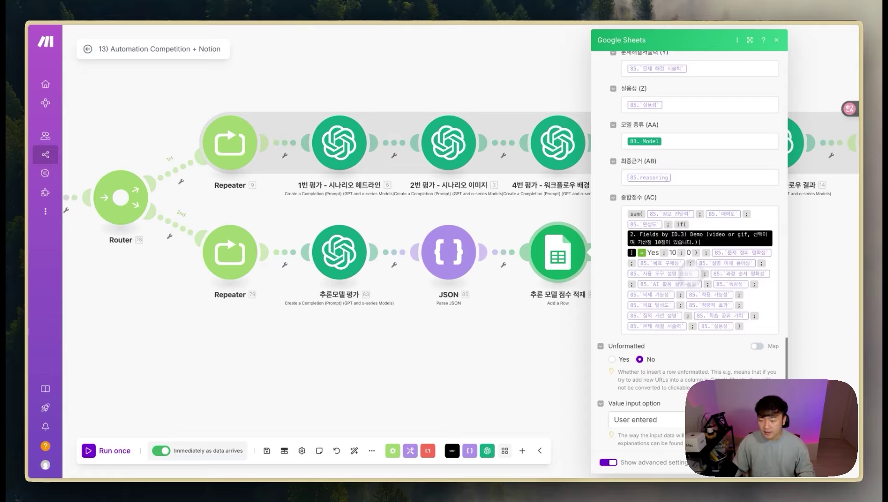
scroll(683, 365, "down", 1)
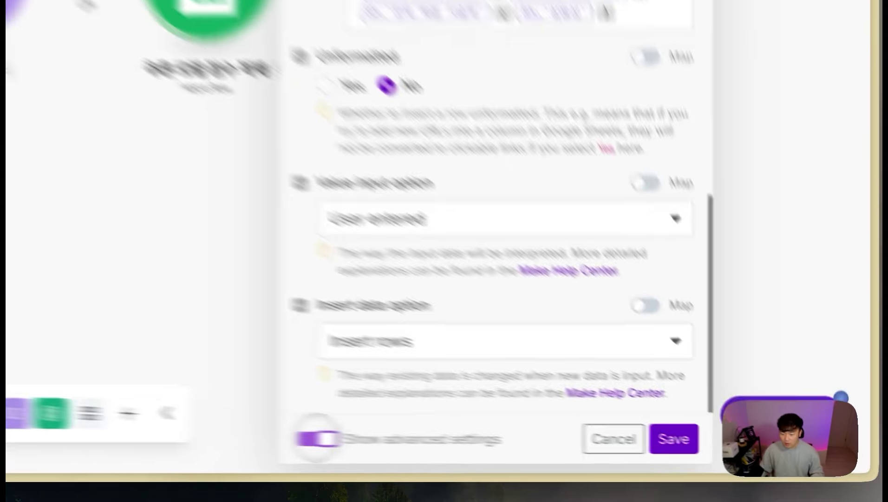
left_click(609, 461)
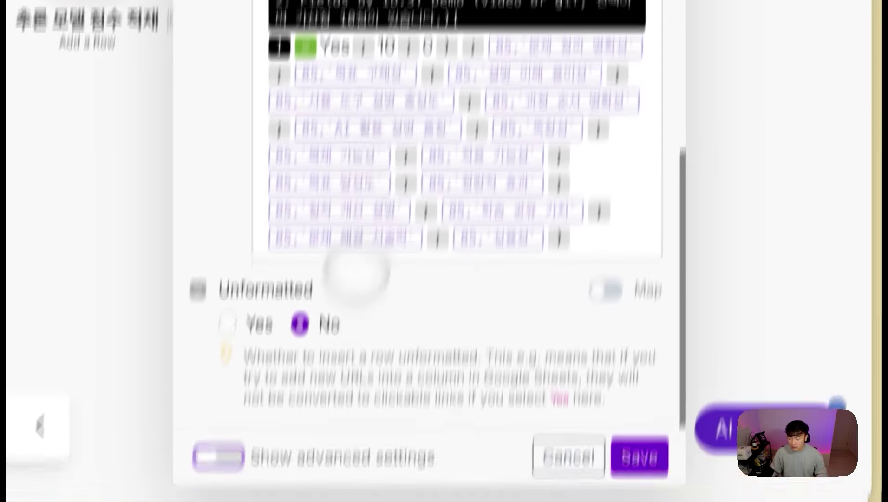
scroll(435, 86, "up", 2)
scroll(408, 26, "down", 2)
scroll(408, 26, "up", 2)
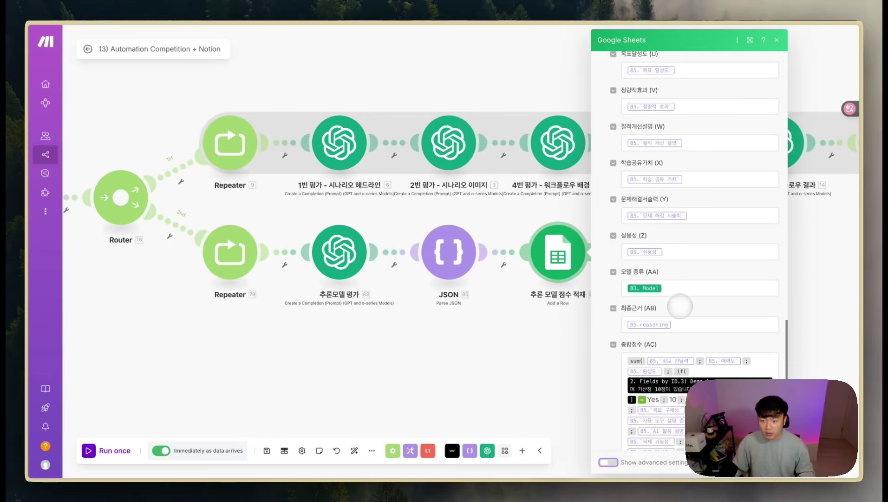
scroll(680, 306, "up", 13)
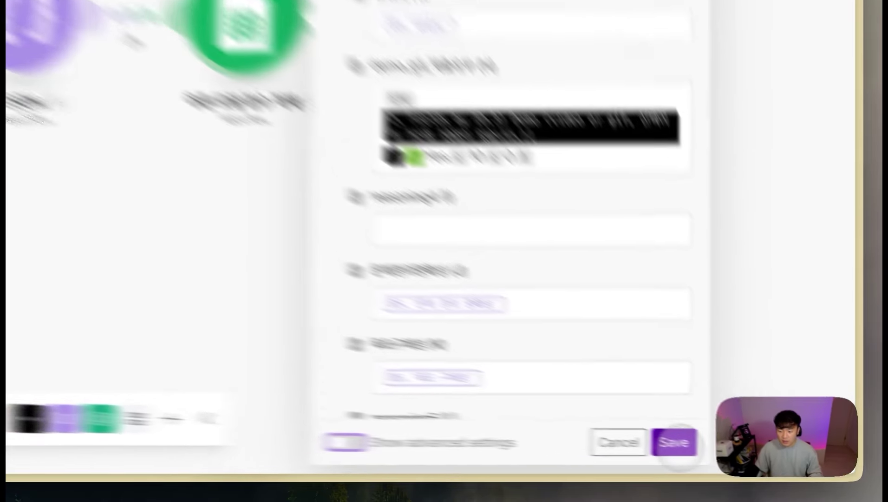
left_click(770, 462)
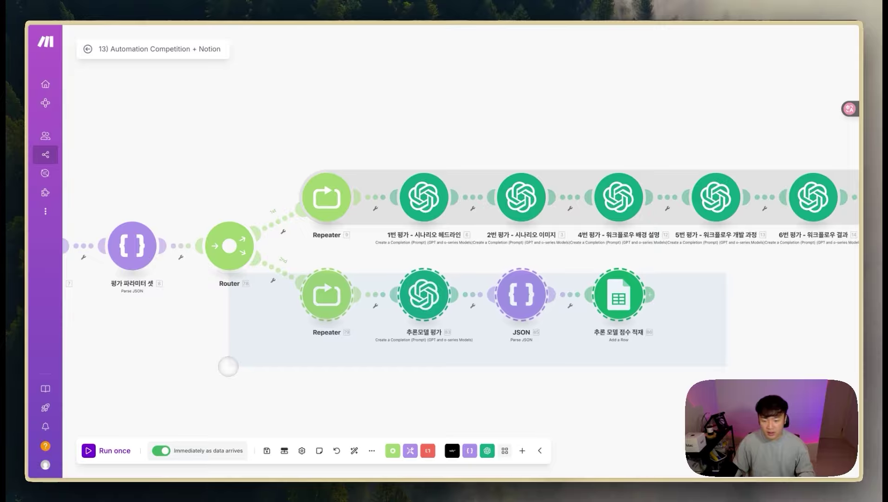
left_click_drag(349, 349, 787, 375)
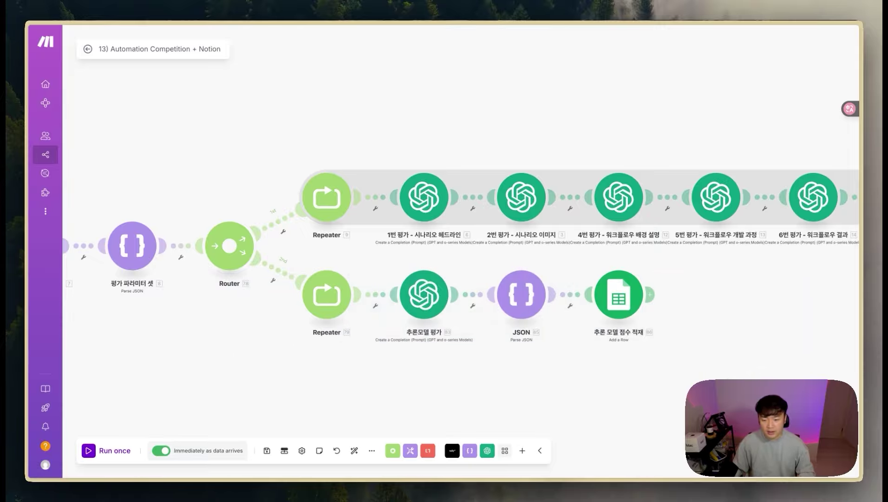
scroll(740, 361, "down", 2)
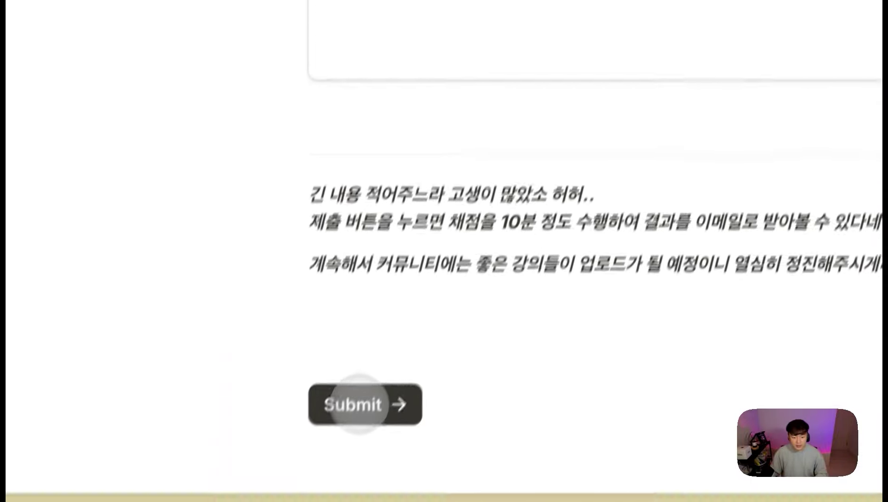
Step: Submit the filled-in Tally competition entry form
left_click(359, 404)
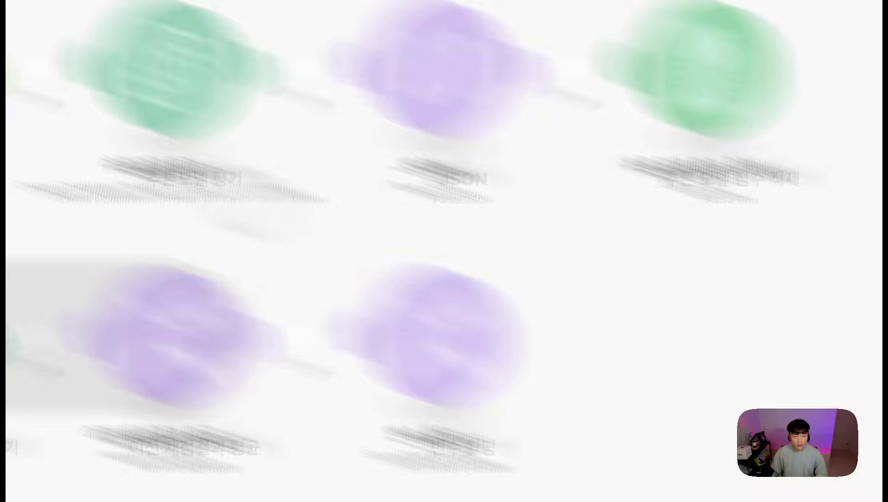
Step: Switch to the ASMR Workflow Log spreadsheet to check the new rubric score rows
mouse_move(30, 172)
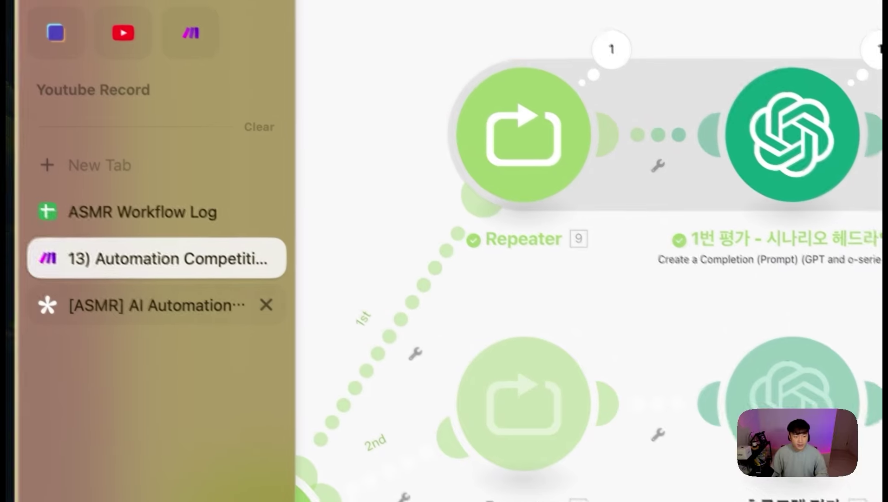
left_click(112, 220)
left_click(684, 258)
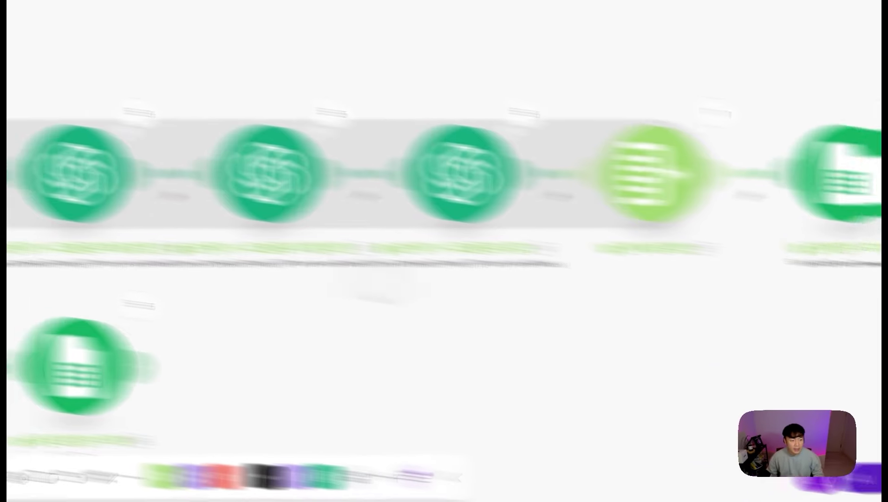
mouse_move(88, 204)
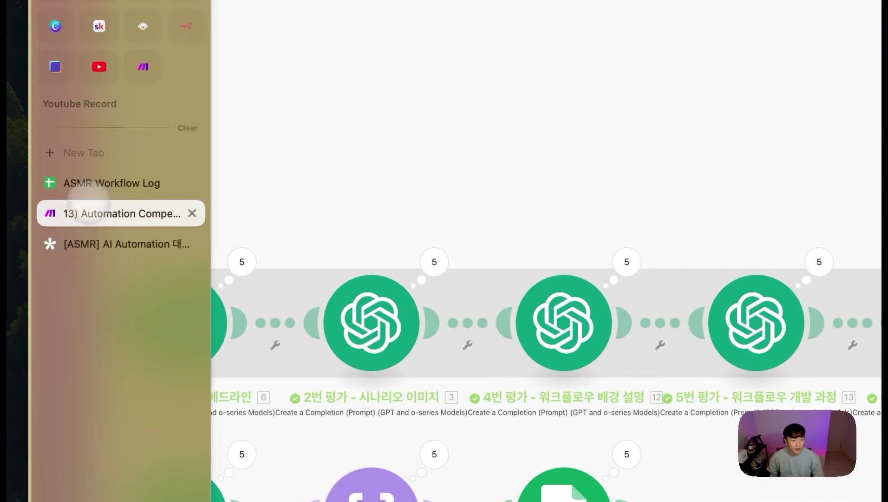
left_click(93, 183)
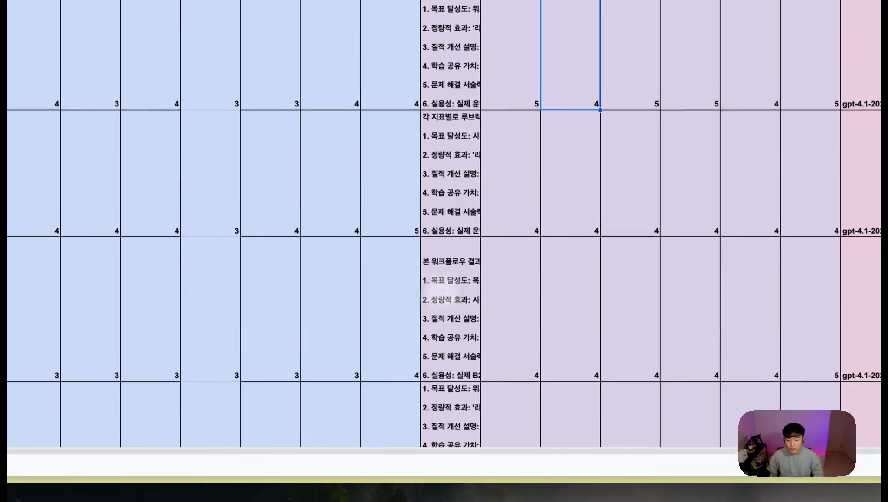
scroll(525, 288, "right", 5)
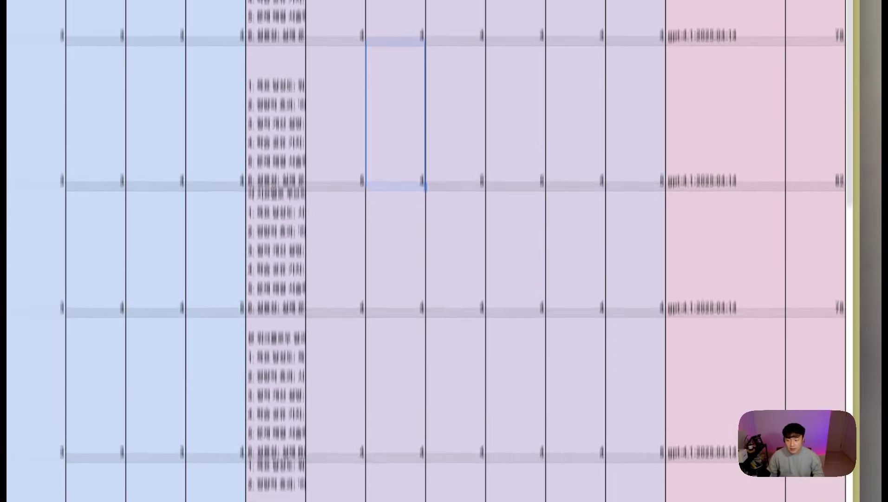
left_click(697, 26)
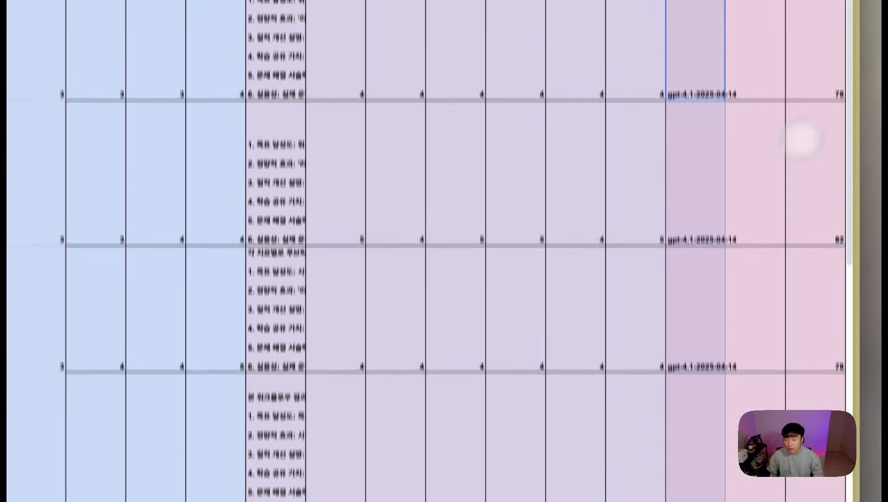
left_click(827, 38)
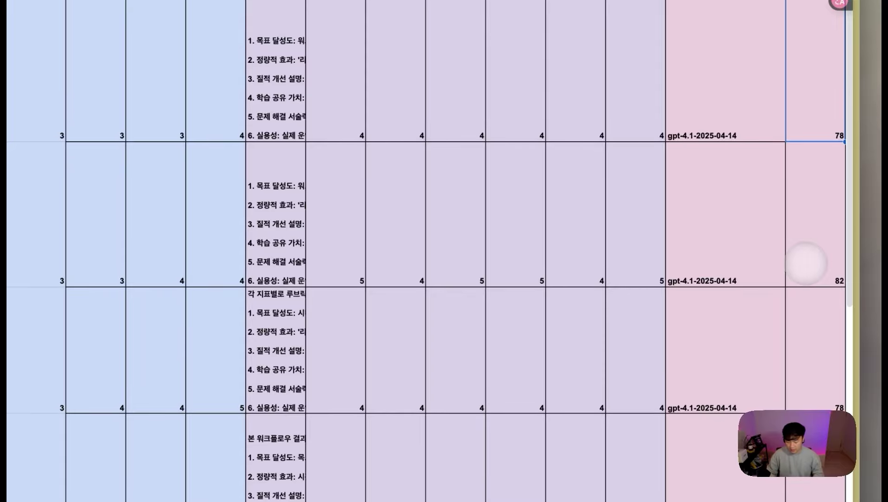
scroll(806, 263, "left", 5)
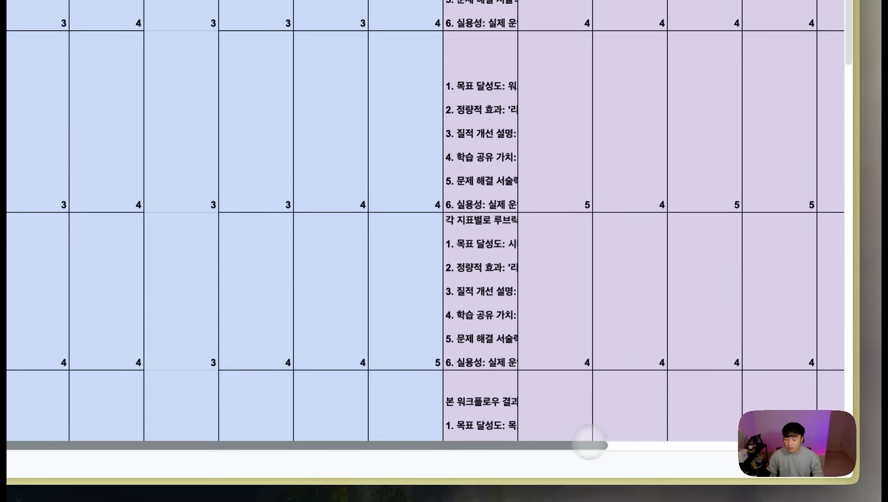
scroll(590, 444, "right", 5)
left_click(823, 119)
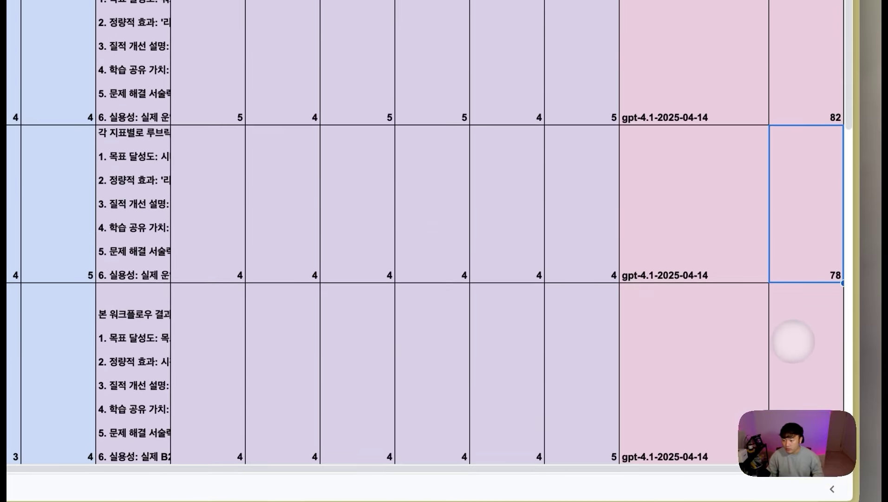
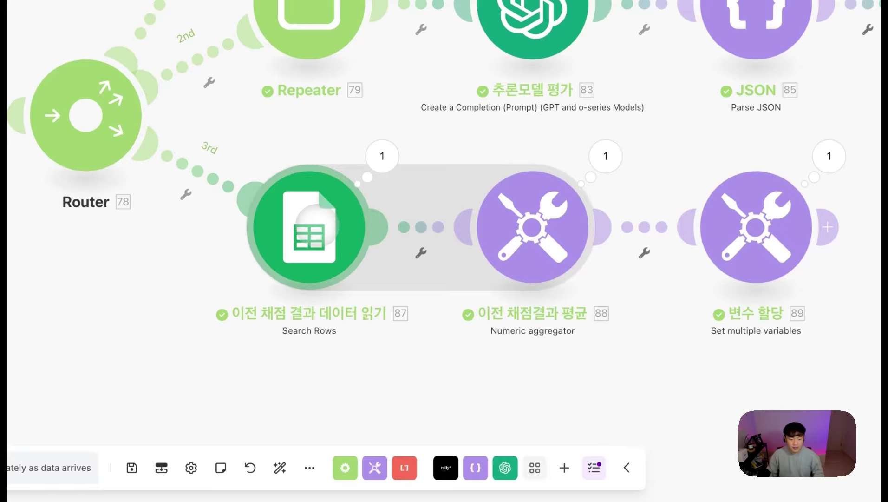
Step: Review the past-results Search Rows settings (submitter filter, limit 10) and close them unchanged
left_click(397, 224)
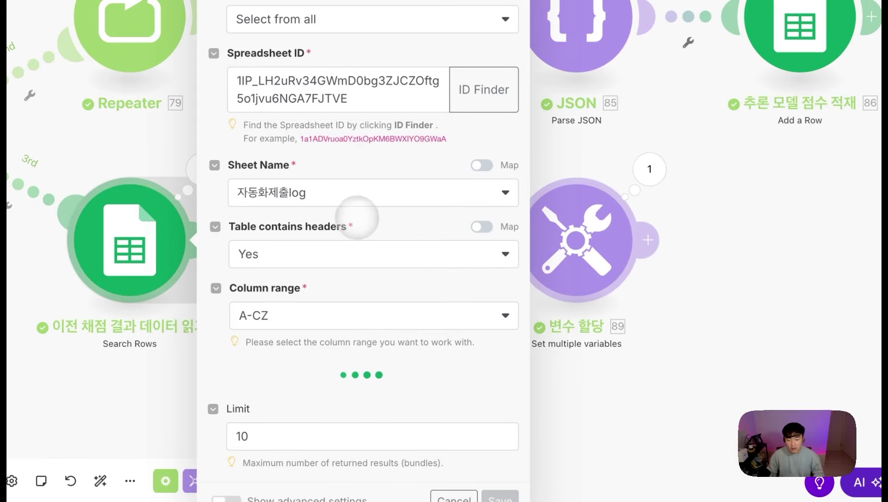
scroll(353, 234, "down", 5)
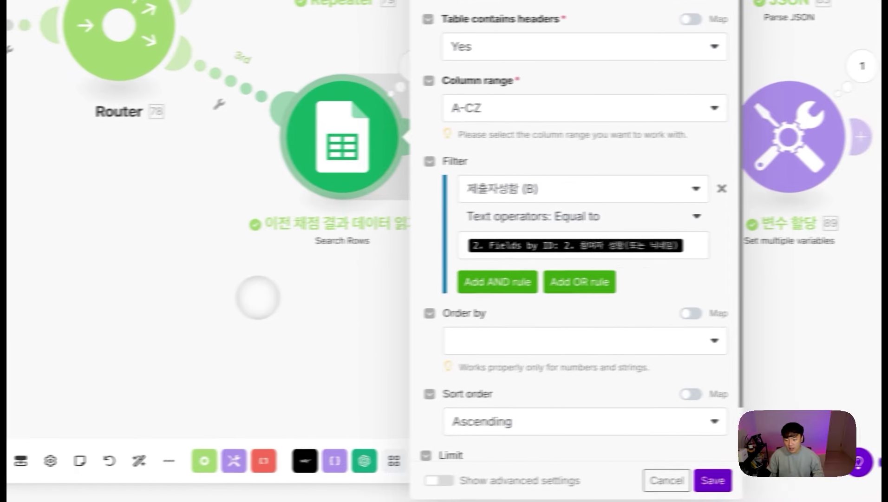
scroll(565, 288, "down", 2)
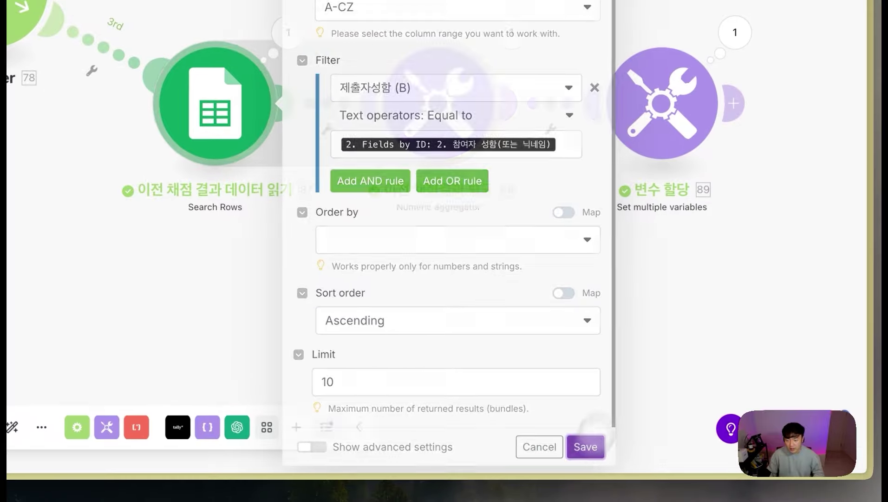
left_click(694, 478)
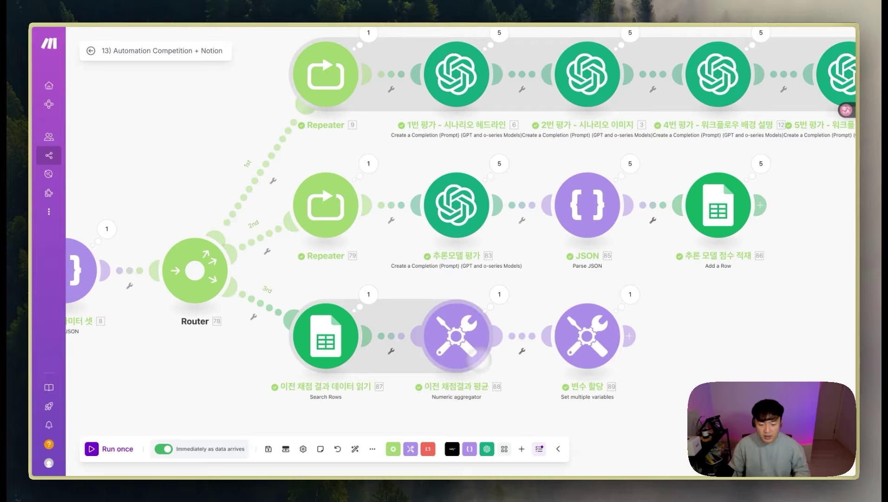
left_click_drag(423, 413, 497, 381)
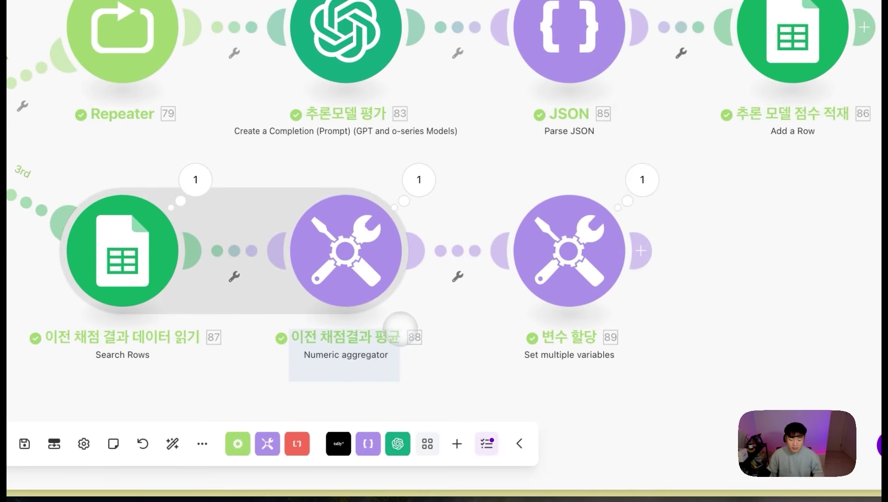
left_click(370, 277)
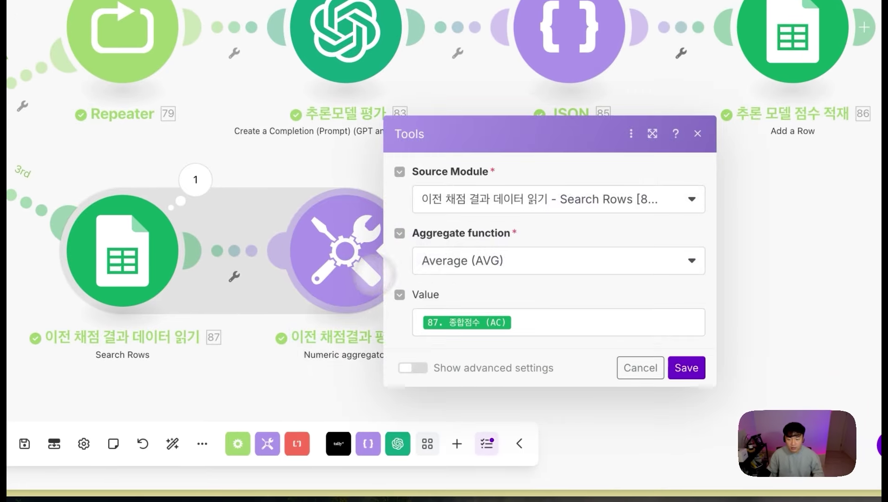
left_click(514, 198)
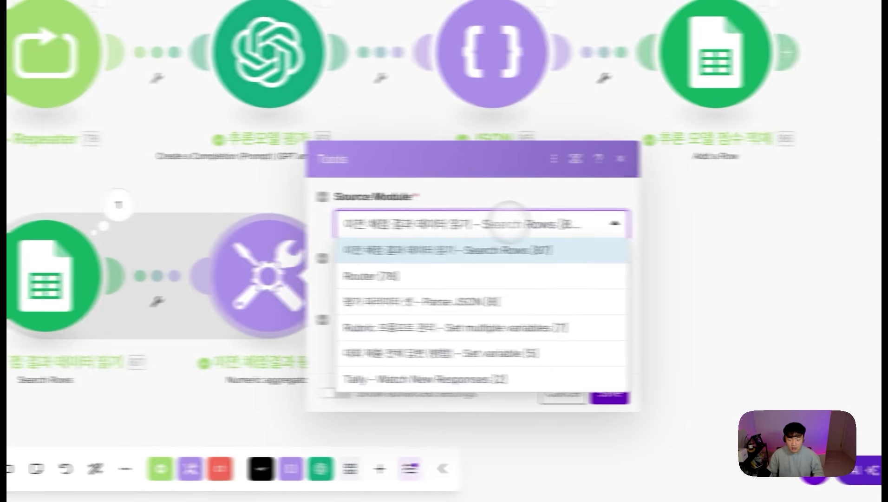
left_click(499, 250)
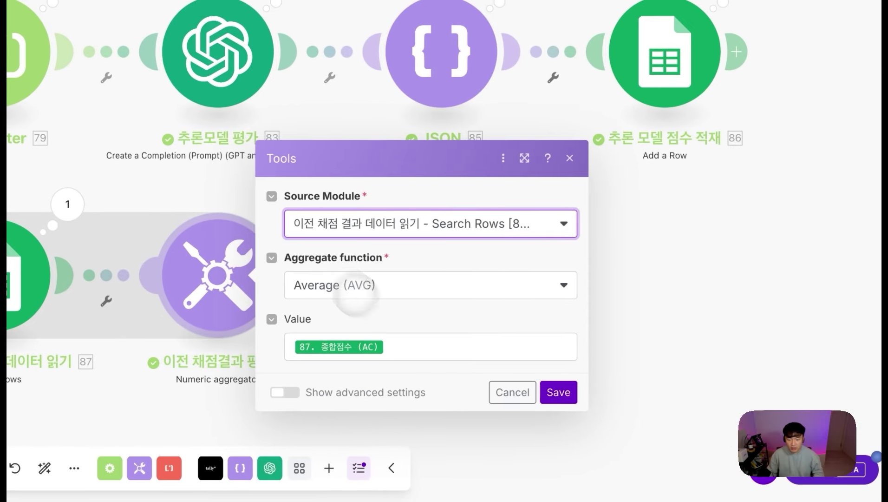
left_click(438, 355)
scroll(692, 347, "down", 5)
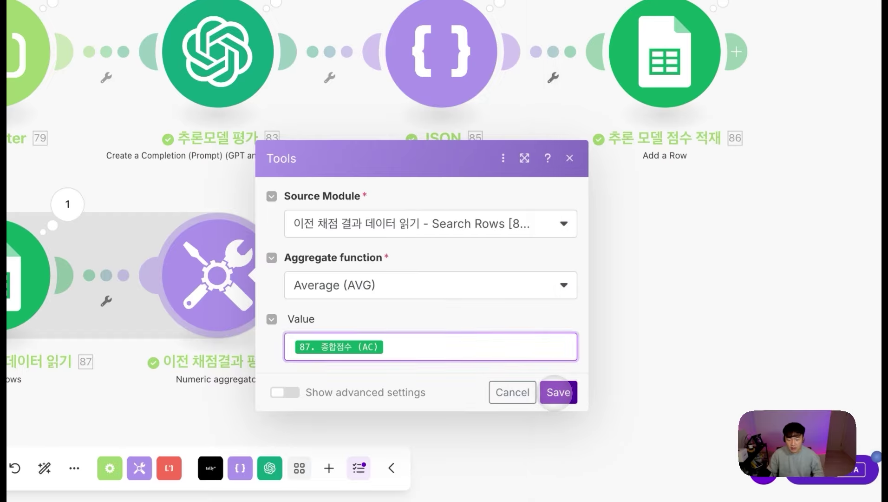
left_click(559, 392)
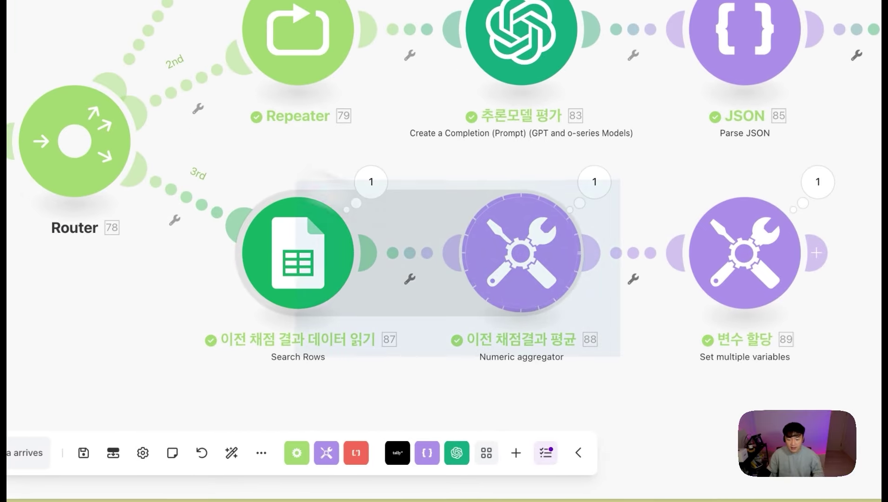
left_click(595, 181)
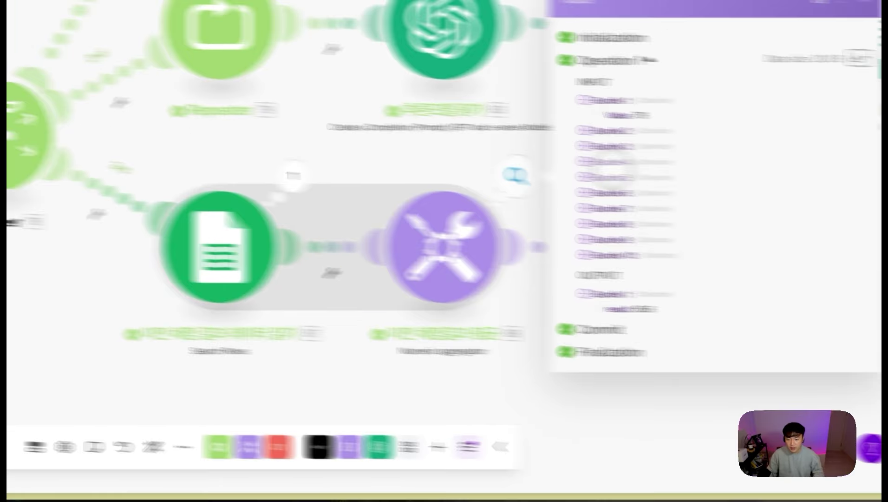
double_click(486, 297)
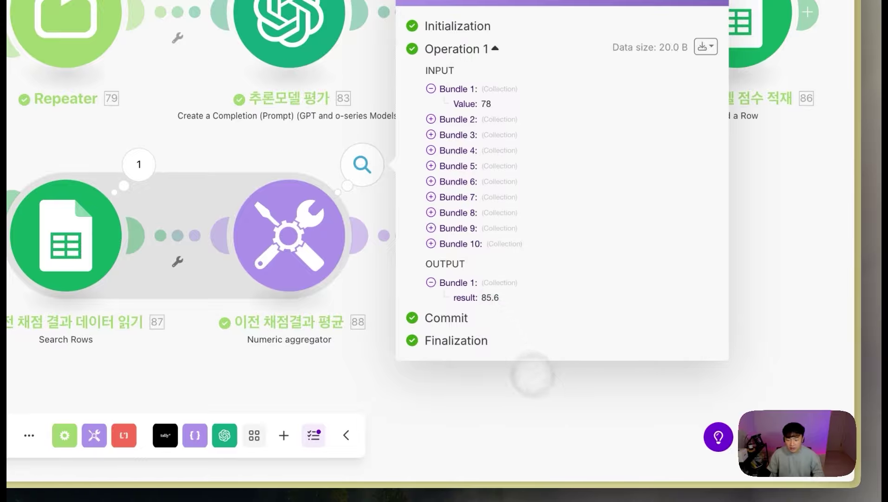
left_click(533, 374)
left_click(511, 236)
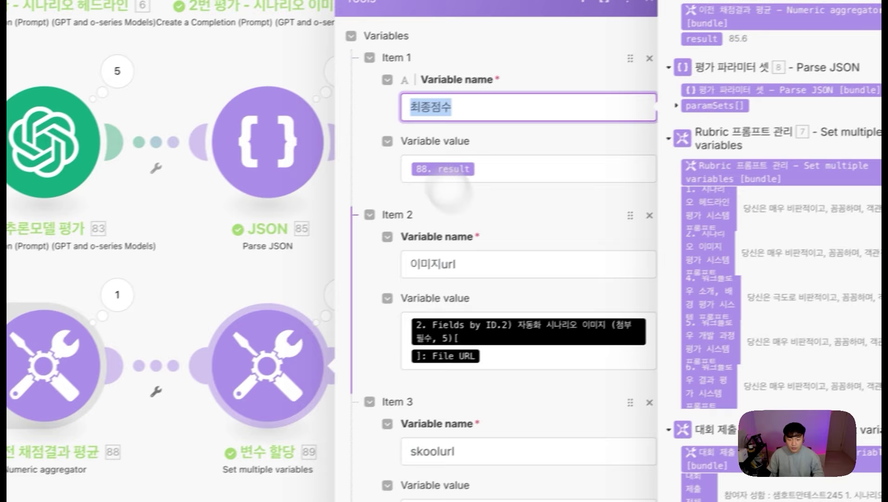
double_click(395, 187)
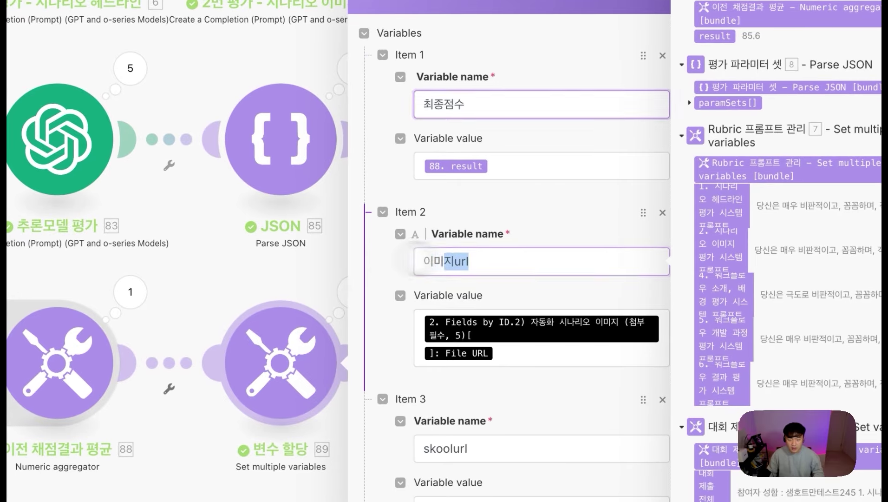
double_click(432, 448)
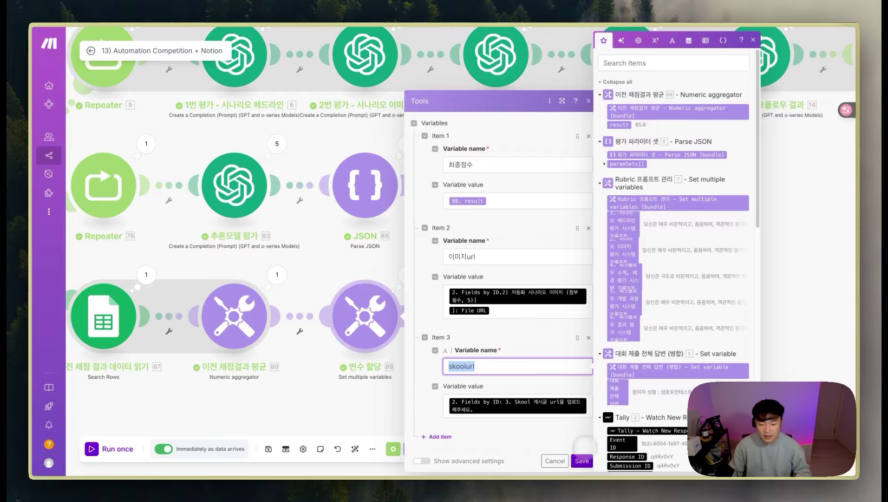
left_click(582, 461)
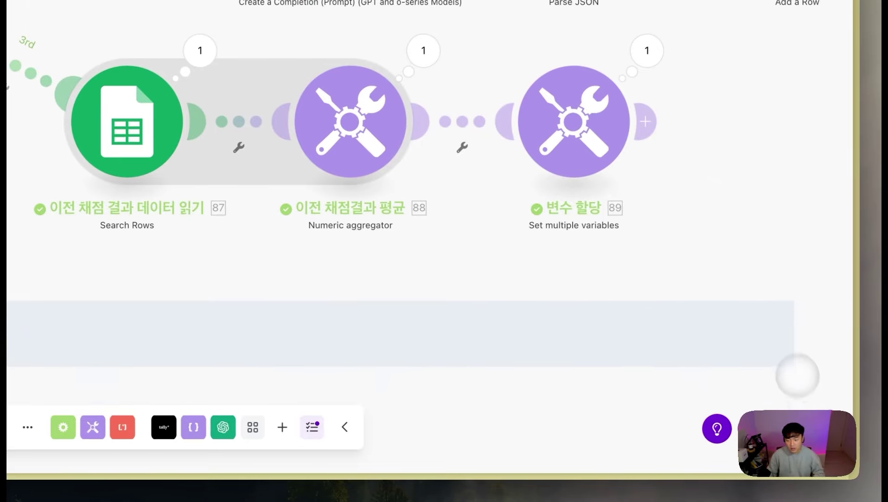
Step: Add a Get multiple variables module on the Router's fourth route for 최종점수, 이미지url and skoolurl
left_click_drag(797, 377, 780, 343)
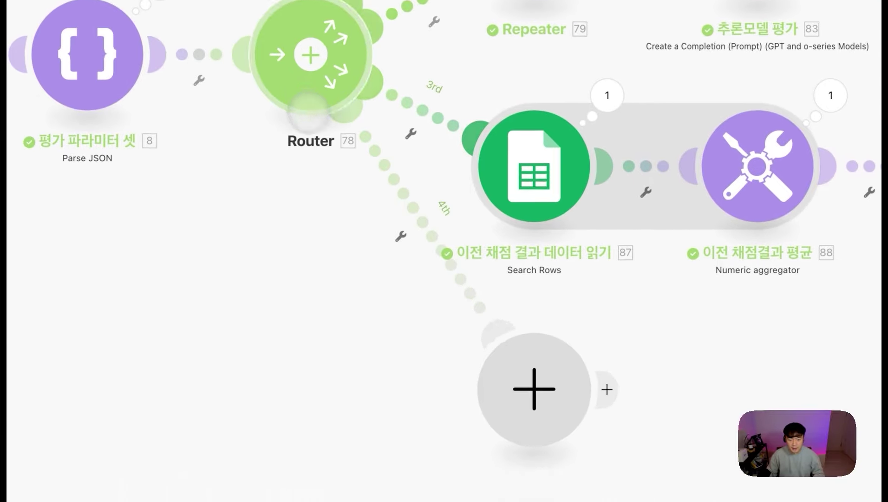
left_click(127, 279)
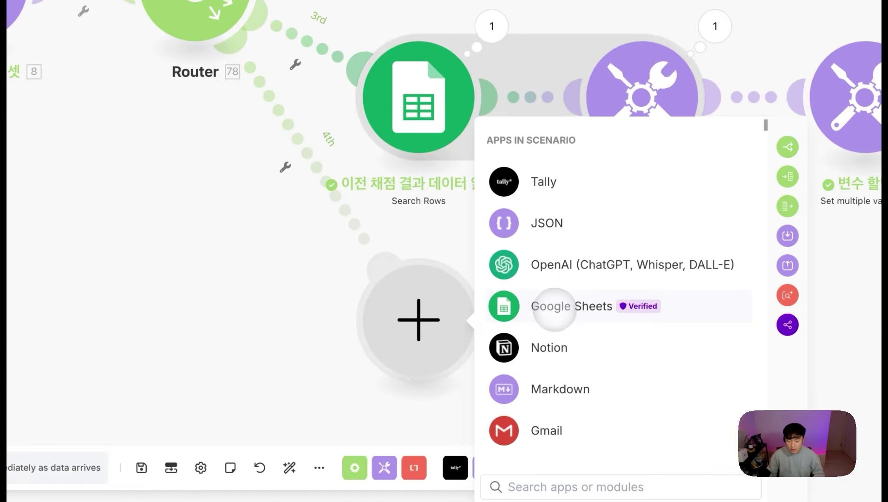
left_click(258, 338)
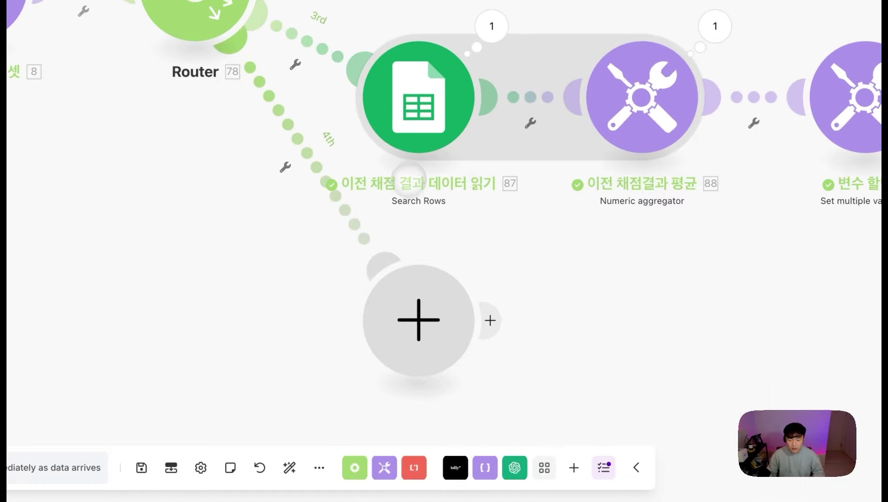
left_click(409, 323)
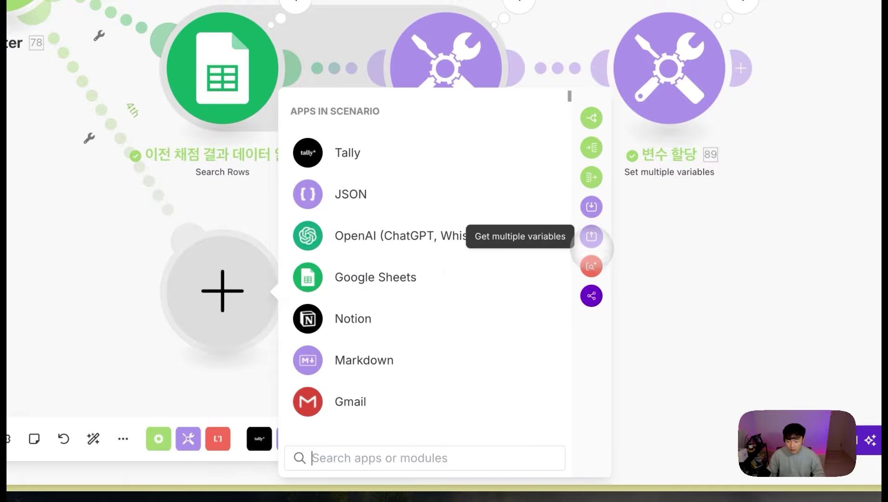
left_click(592, 236)
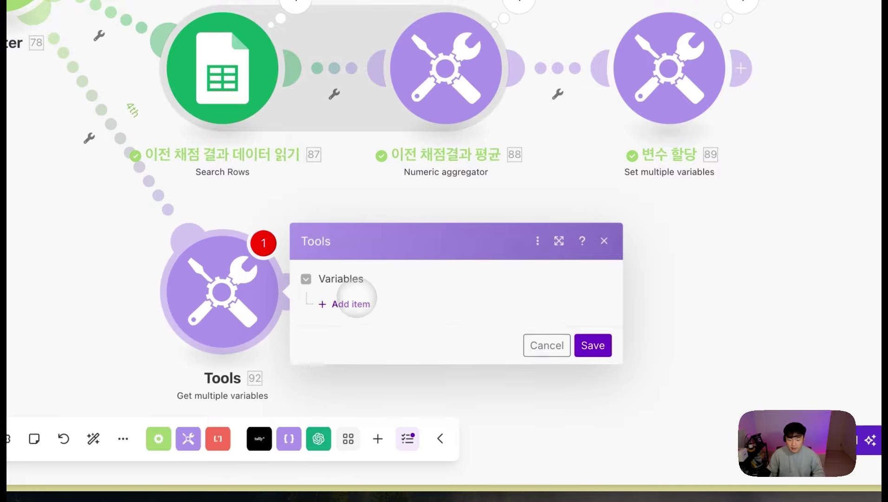
left_click(352, 301)
left_click(403, 300)
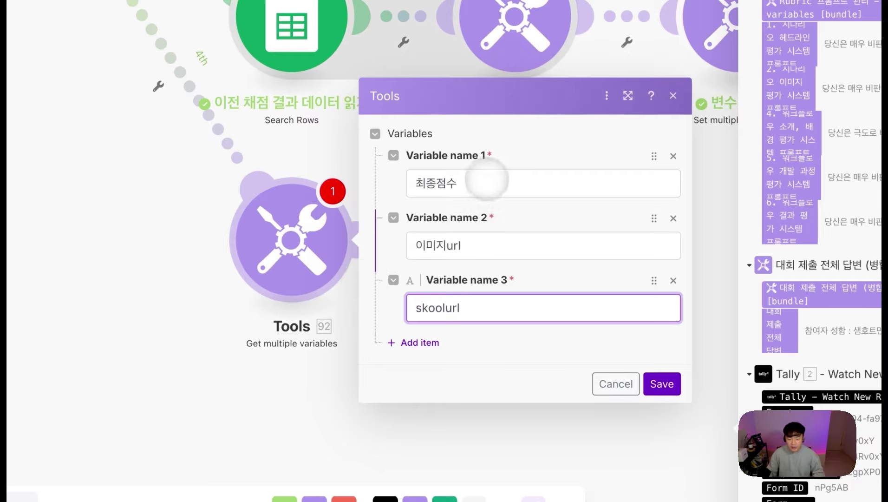
left_click(647, 377)
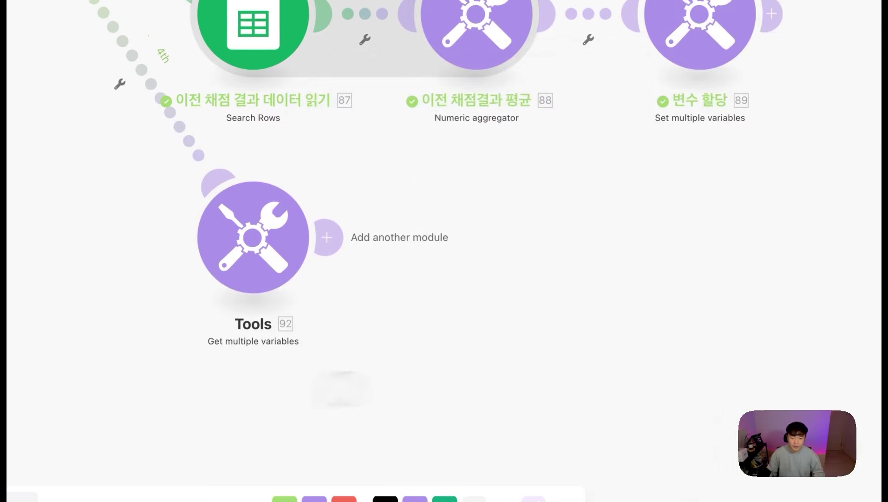
Step: Recheck the variable retrieval settings, then go to the new Google Sheets Search Rows module
left_click(275, 258)
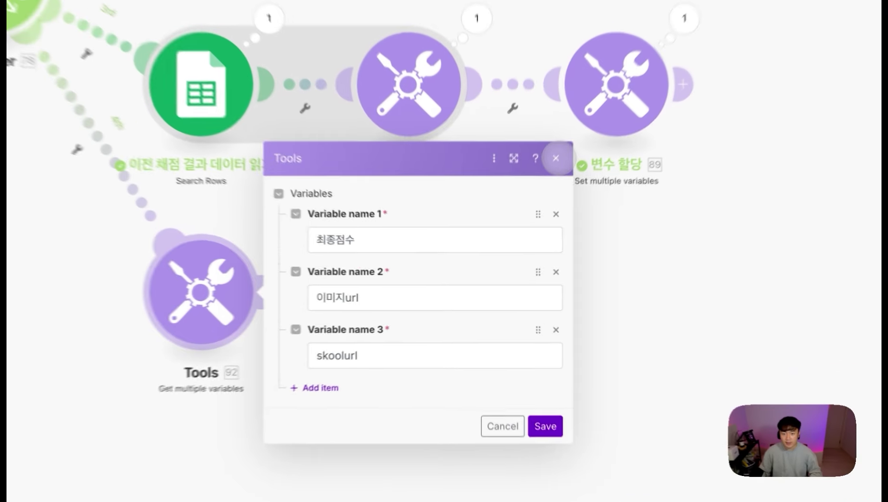
left_click(529, 212)
left_click(436, 298)
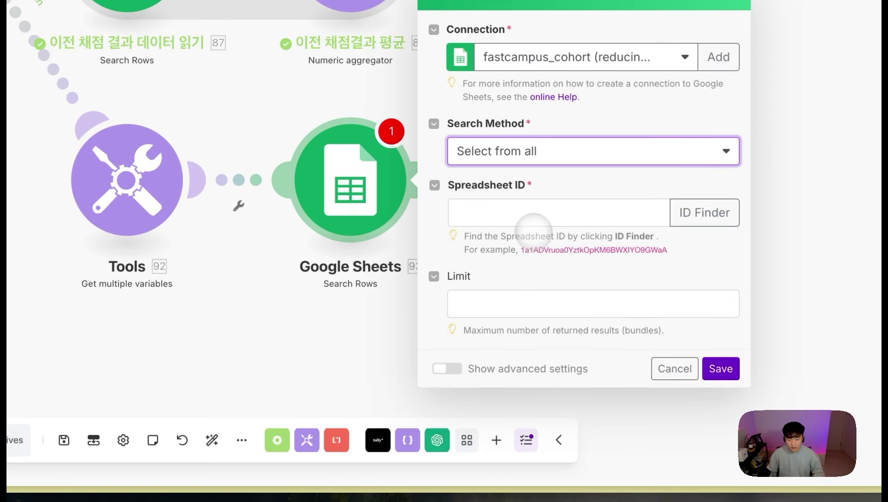
Step: Paste the spreadsheet ID and choose the 자동화제출log sheet in the Search Rows module
left_click(539, 210)
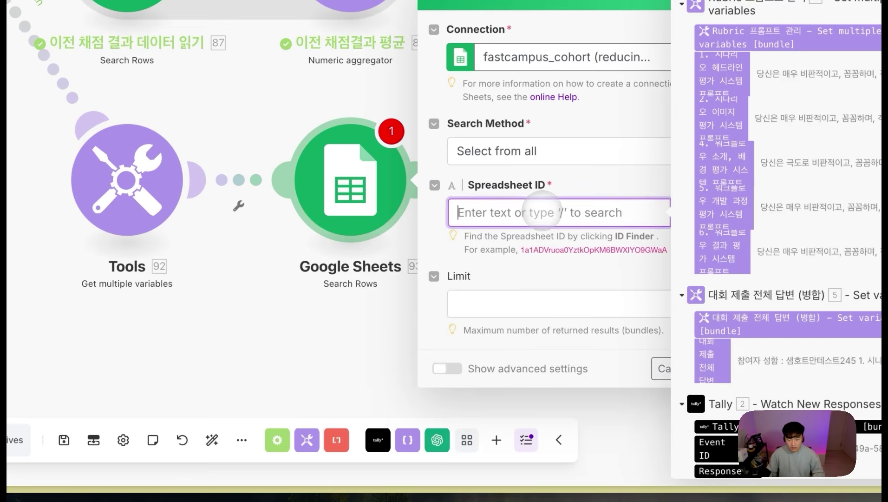
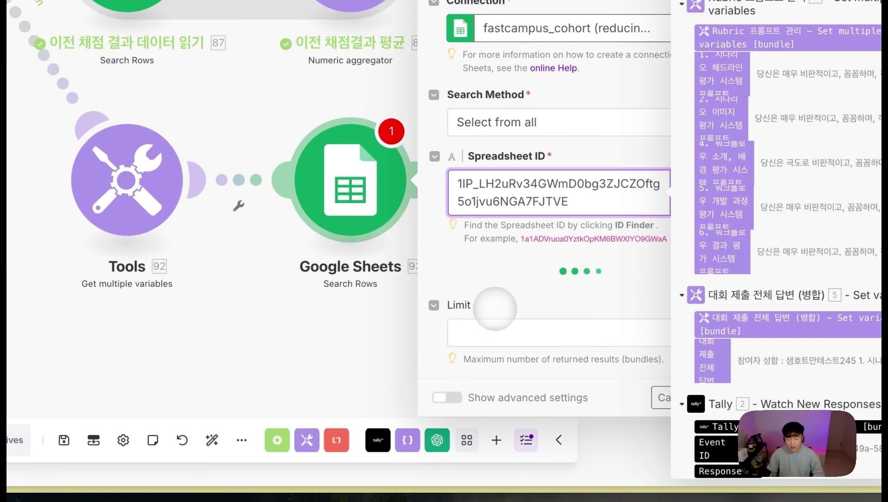
left_click(510, 282)
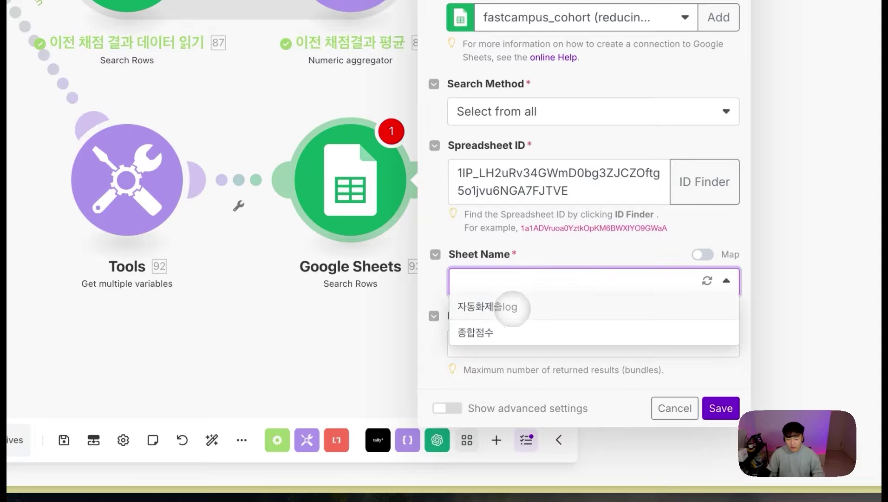
left_click(512, 307)
left_click(510, 396)
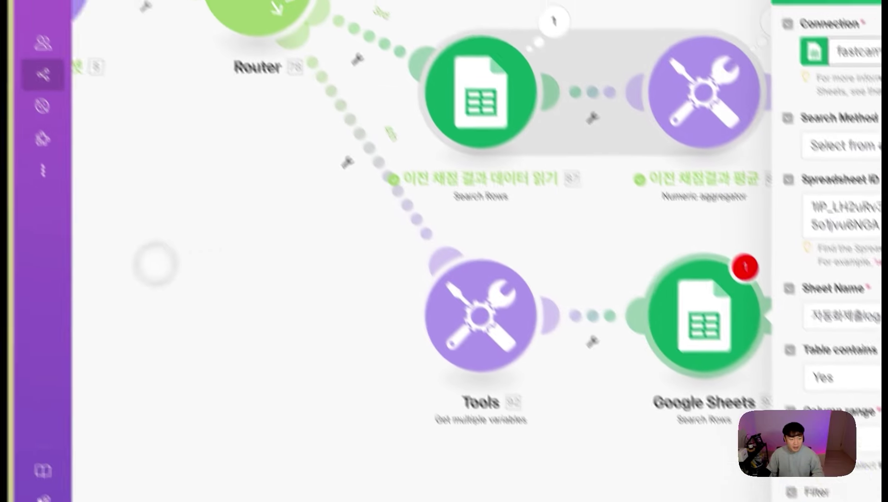
Step: Read the full judge comments in cells AB7:AB11 of the ASMR Workflow Log through an enlarged formula bar
mouse_move(10, 320)
left_click(102, 172)
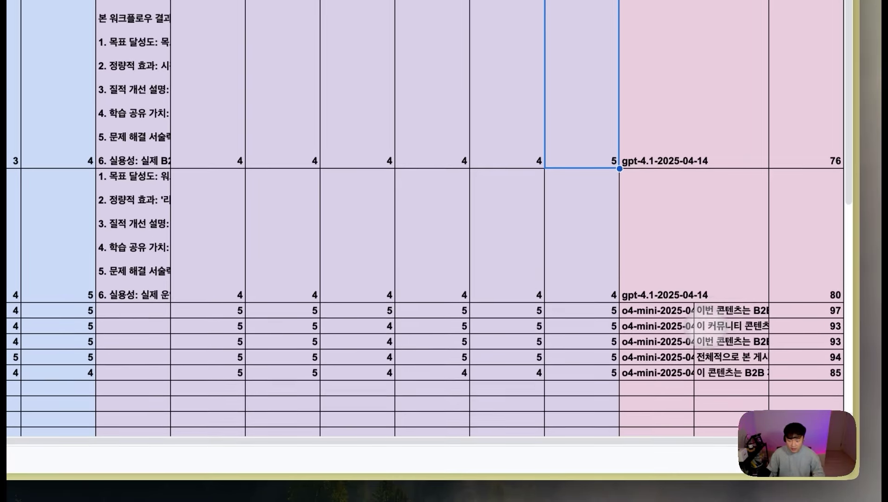
left_click(720, 307)
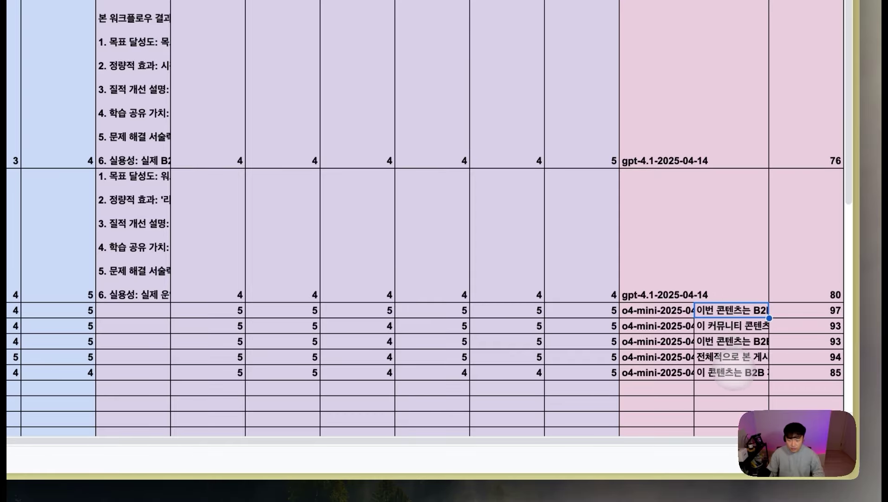
left_click_drag(732, 310, 734, 370)
left_click_drag(230, 86, 250, 369)
left_click(407, 140)
key("super+a")
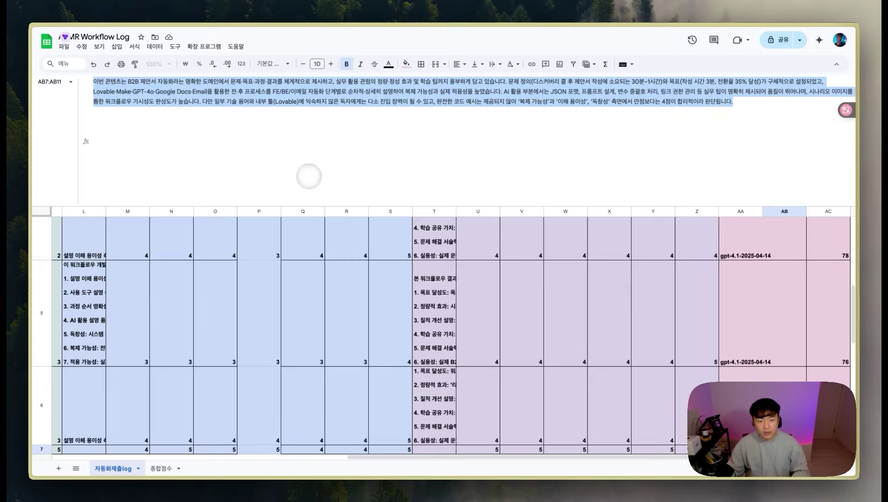
mouse_move(12, 209)
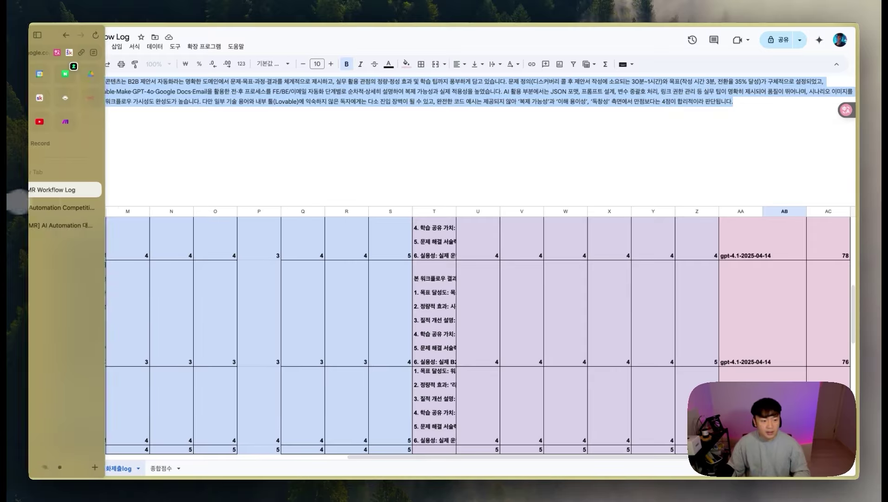
left_click(68, 225)
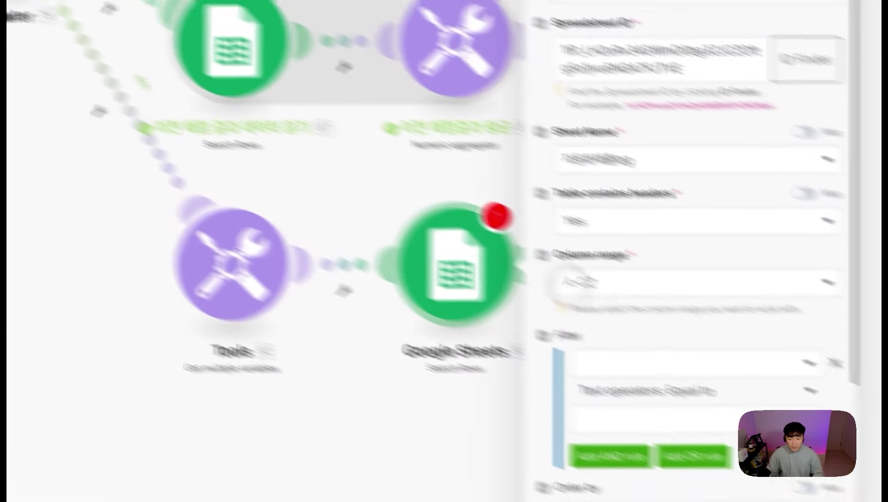
Step: Filter the search to rows where 제출자성함 (B) equals the Tally participant name field
left_click(534, 400)
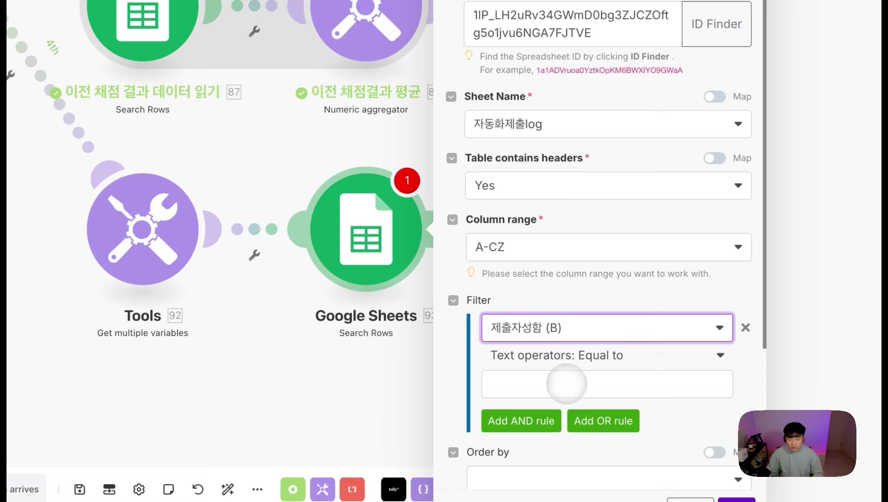
left_click(567, 384)
scroll(615, 426, "down", 5)
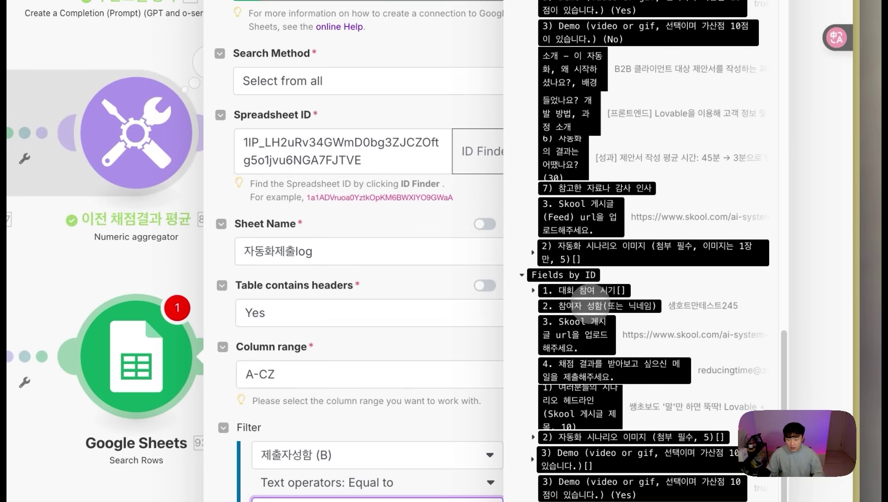
left_click(589, 303)
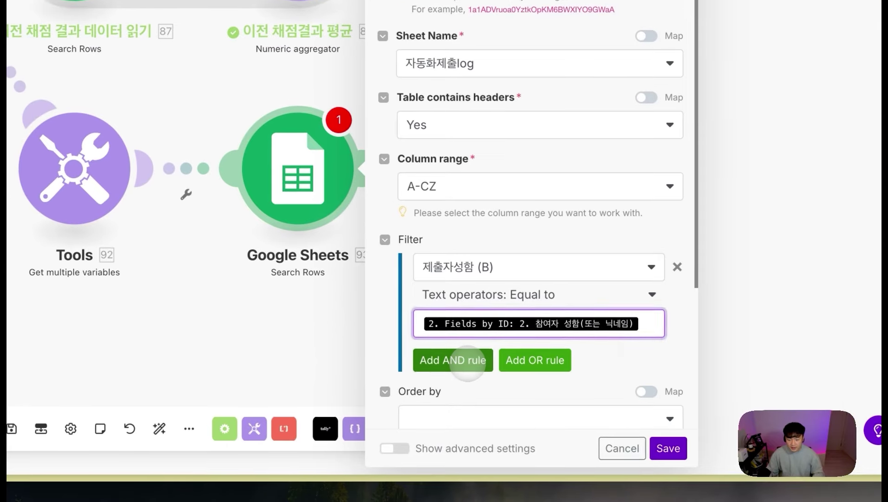
Step: Add an AND rule requiring 최종근거 (AB) to exist, and save the search module
left_click(457, 361)
left_click(533, 386)
scroll(533, 357, "down", 10)
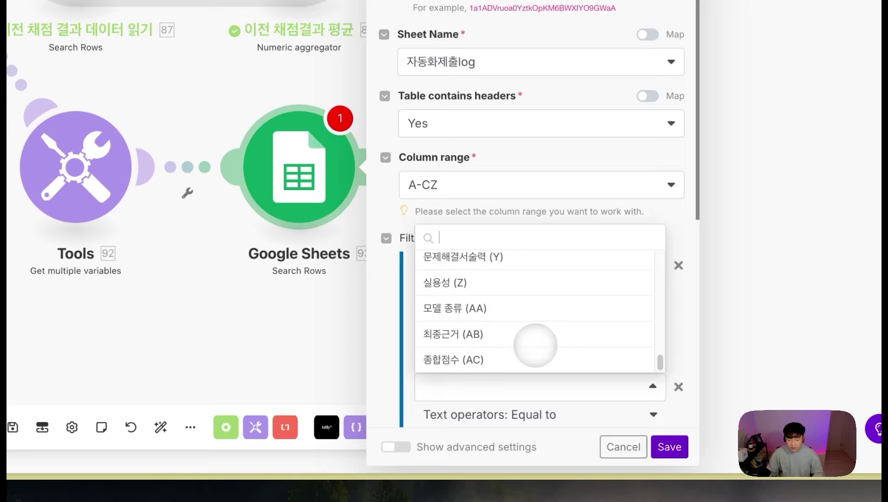
left_click(460, 334)
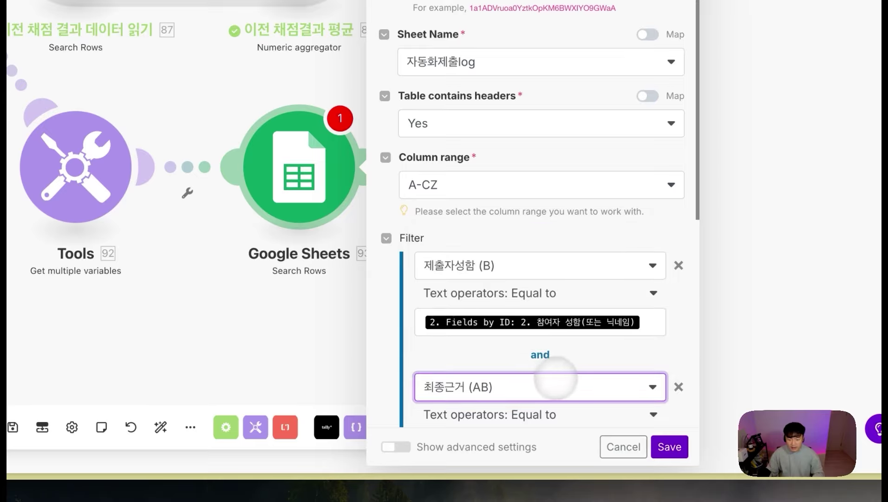
scroll(555, 379, "down", 2)
left_click(527, 351)
left_click(479, 243)
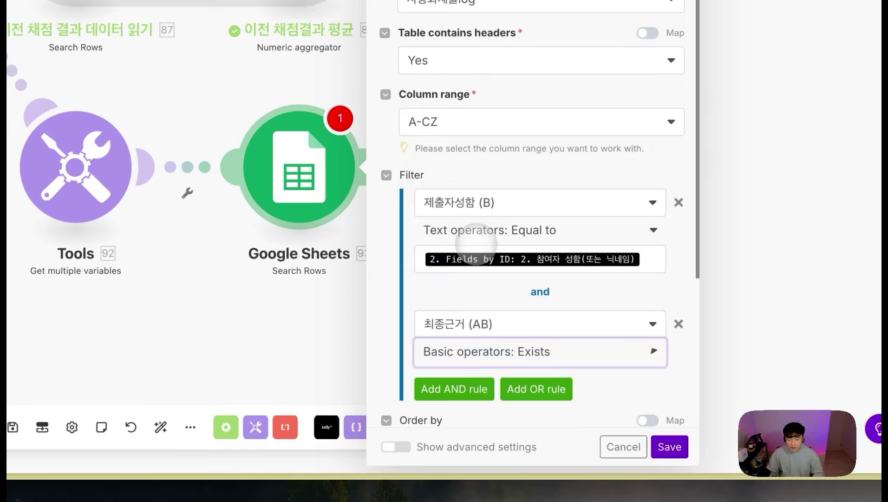
scroll(514, 310, "down", 5)
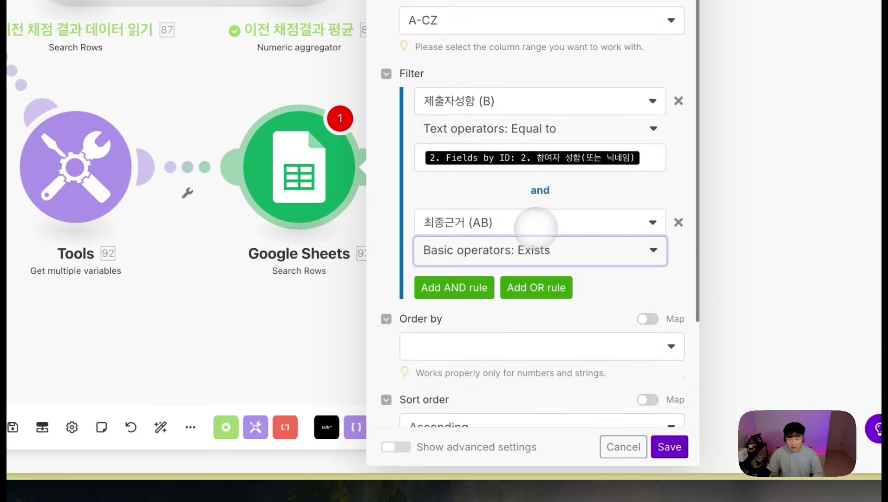
left_click(669, 445)
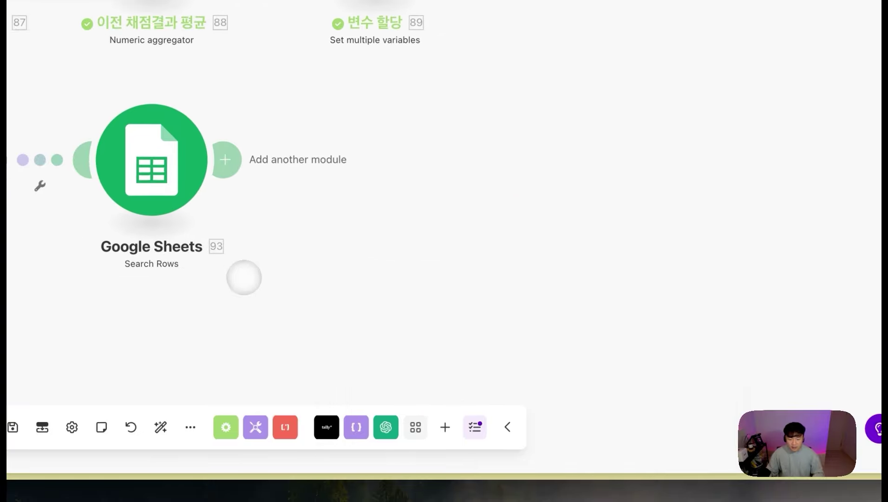
Step: Add a Tools Text aggregator module after the Google Sheets search
left_click(432, 285)
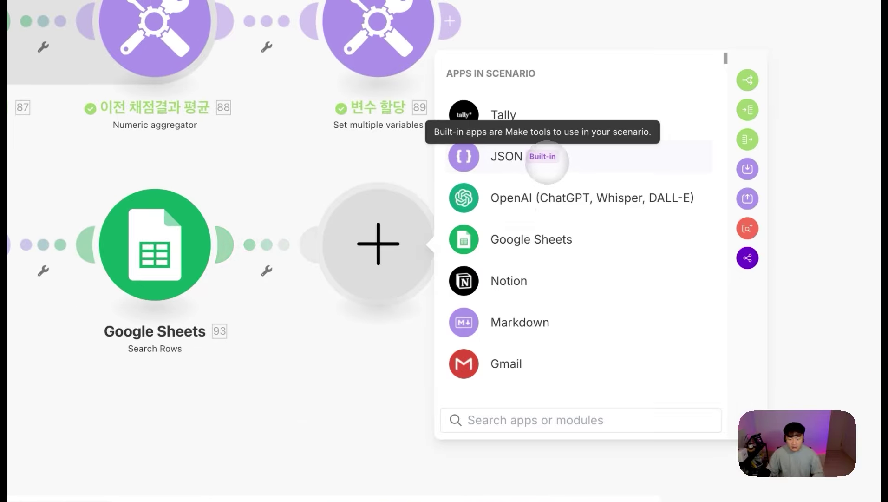
left_click(440, 397)
type("ㅅ")
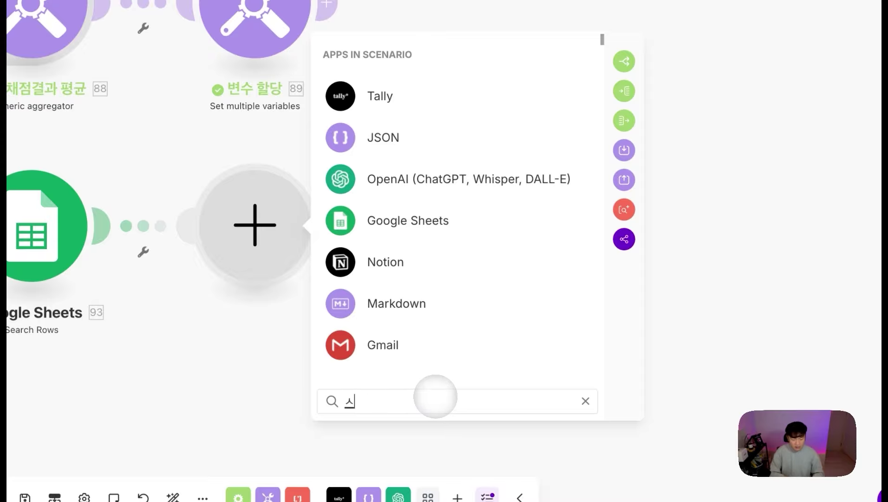
key("BackSpace")
type("tools")
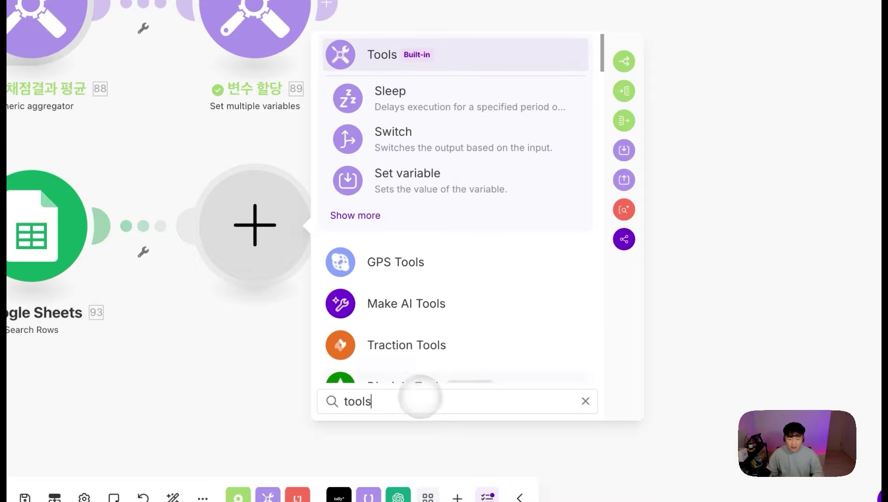
left_click(372, 216)
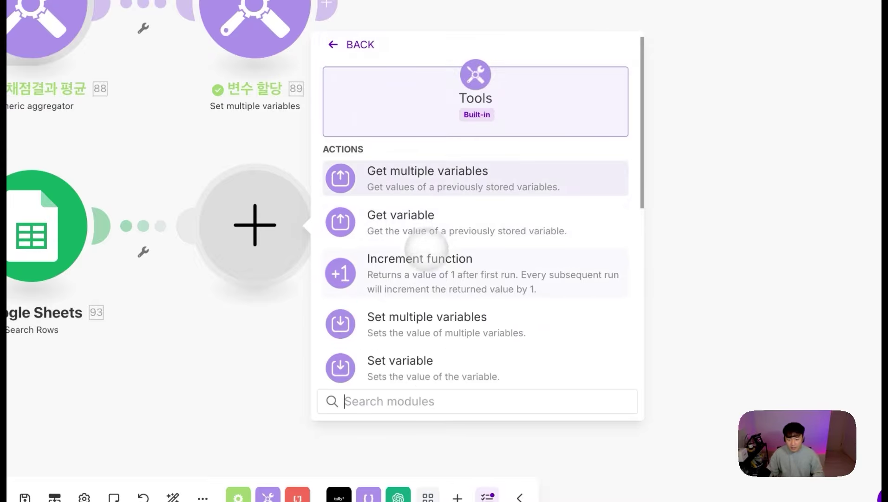
scroll(426, 246, "down", 5)
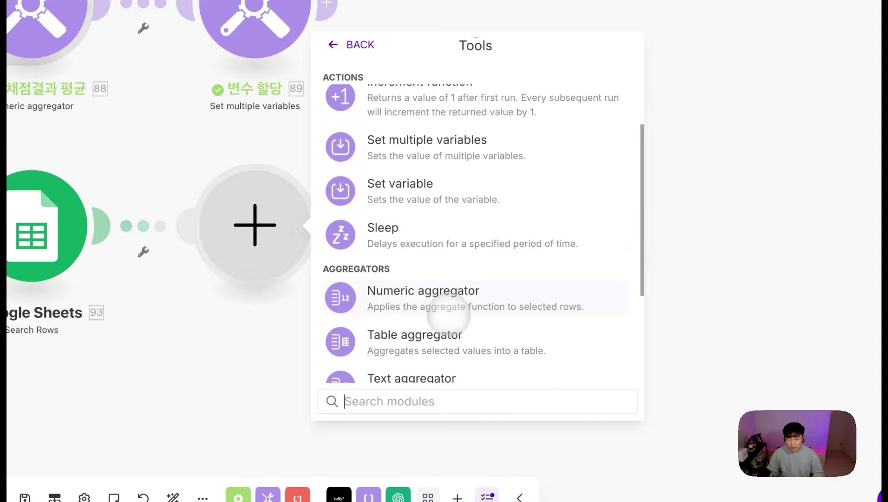
scroll(448, 315, "down", 2)
left_click(420, 360)
left_click(418, 204)
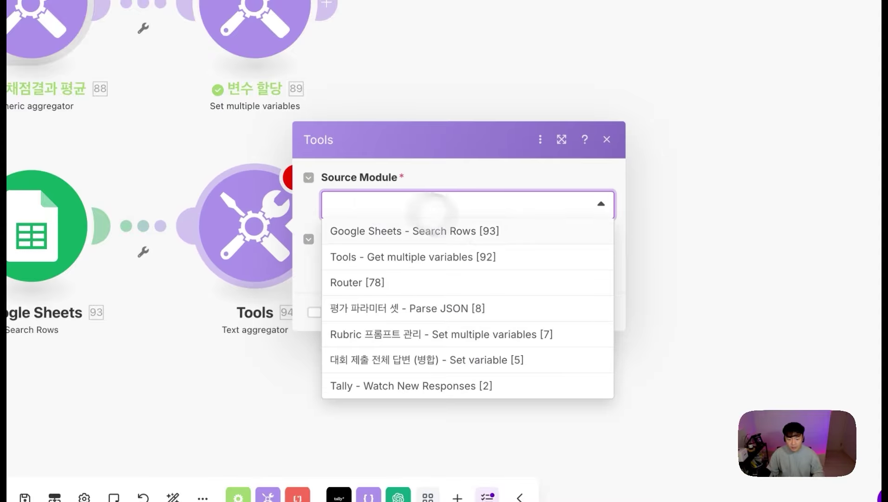
Step: Rename the search module 최종 근거(심사평) 읽기 and make it the aggregator's source module
left_click_drag(111, 356, 215, 331)
right_click(159, 235)
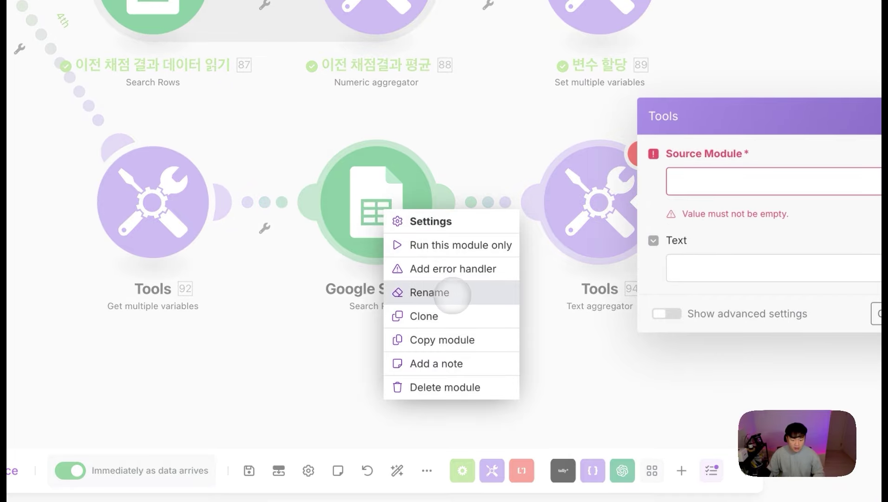
left_click(452, 295)
type("최종 근거(시")
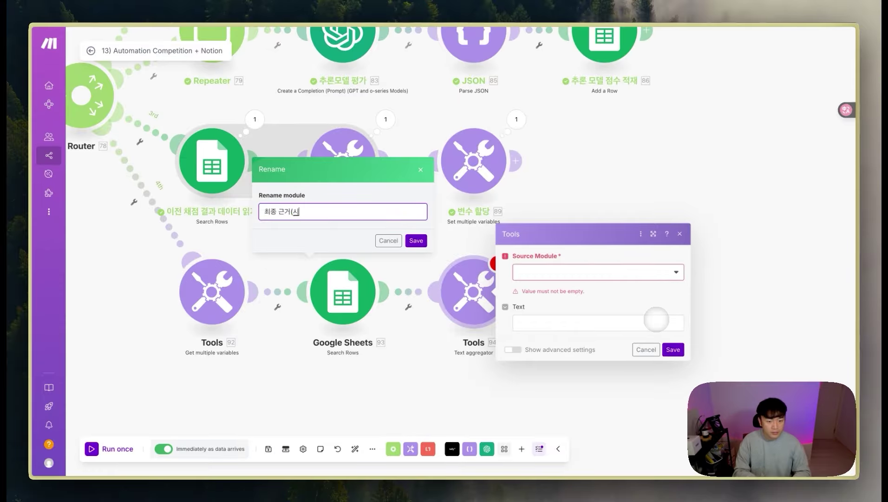
type("사평) 읽기")
key("Return")
left_click(549, 272)
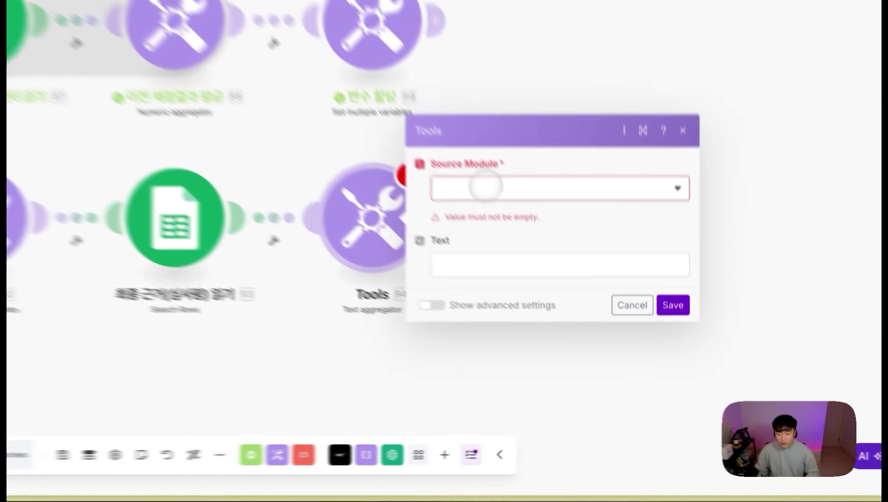
left_click(599, 289)
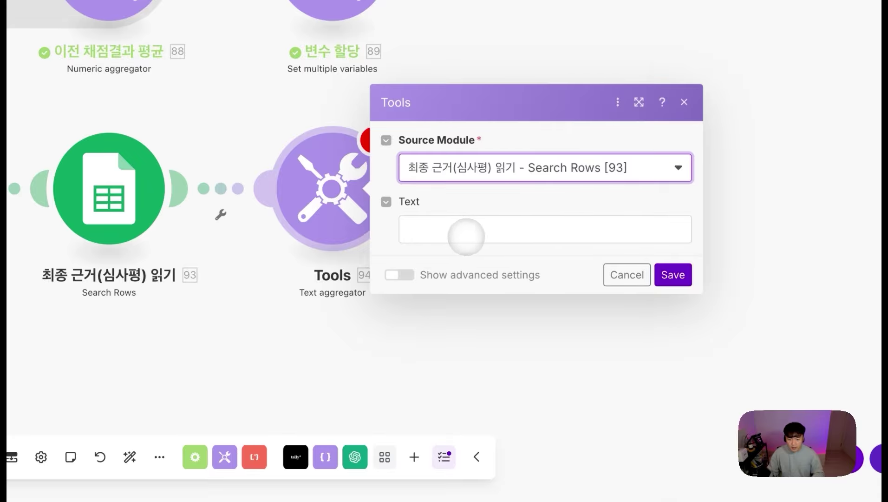
left_click(466, 236)
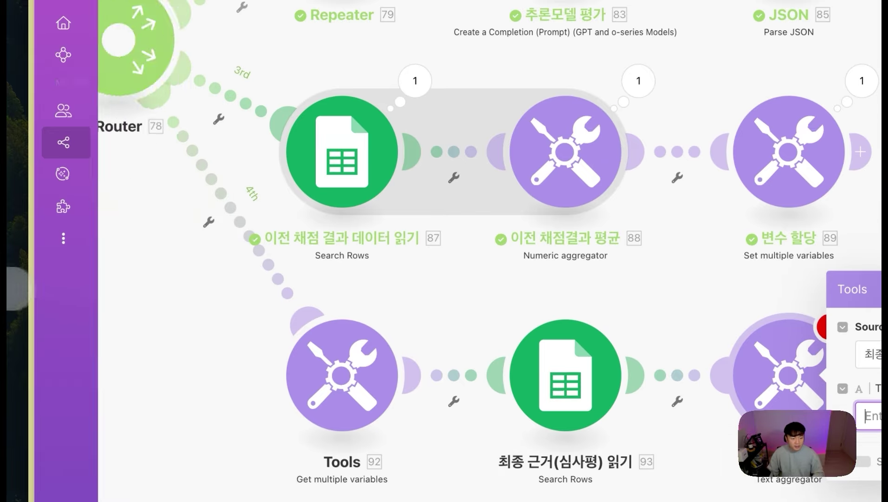
mouse_move(18, 281)
left_click(102, 208)
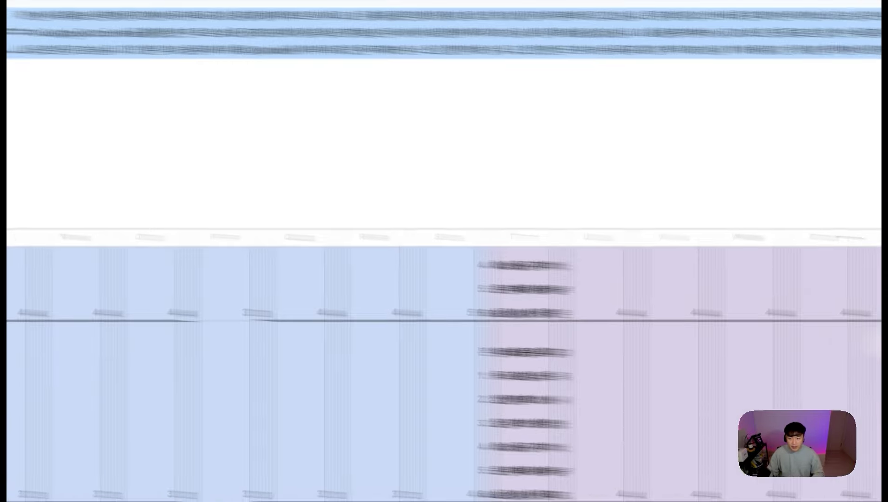
Step: Copy the text template from cell AB10 into the Text aggregator's Text field
scroll(748, 325, "down", 3)
left_click(739, 414)
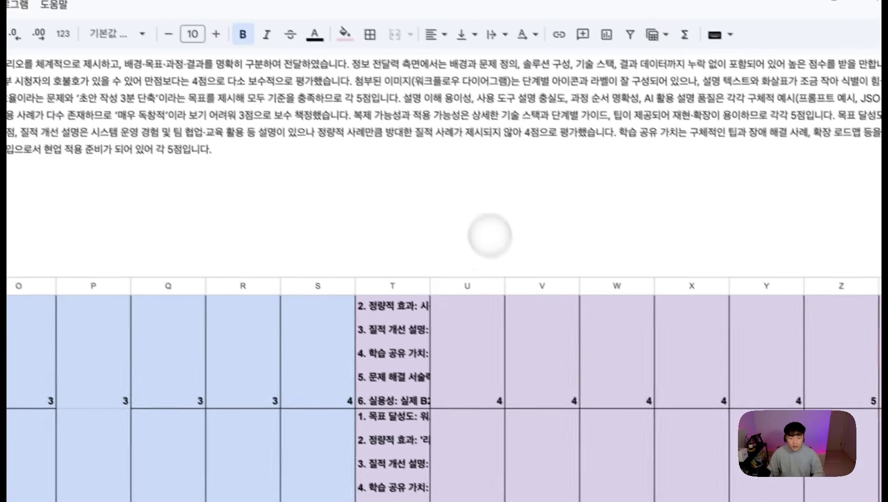
left_click(229, 55)
key("super+a")
mouse_move(33, 279)
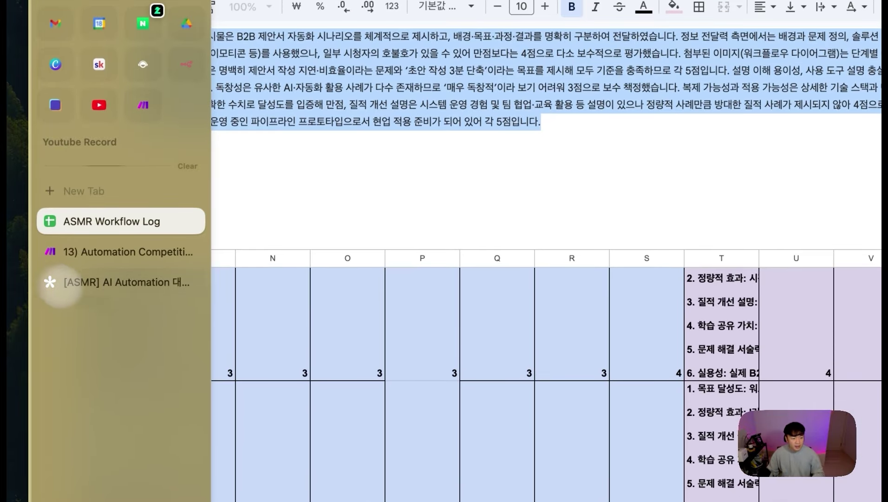
left_click(107, 253)
type("newline - 32.`__IMTINDEX__`번 심사위원 평가 : newline 32.`27` newline newline")
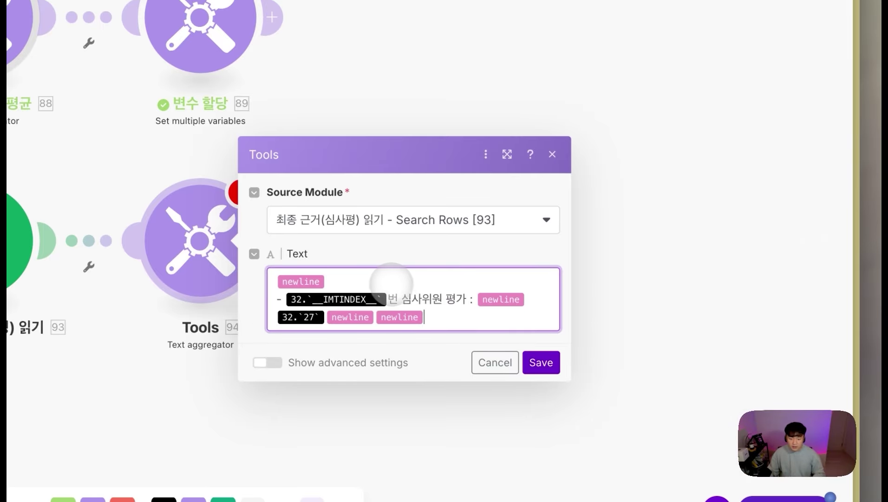
Step: Replace the template placeholders with Bundle order position and 최종근거 (AB), then save the aggregator
left_click(486, 287)
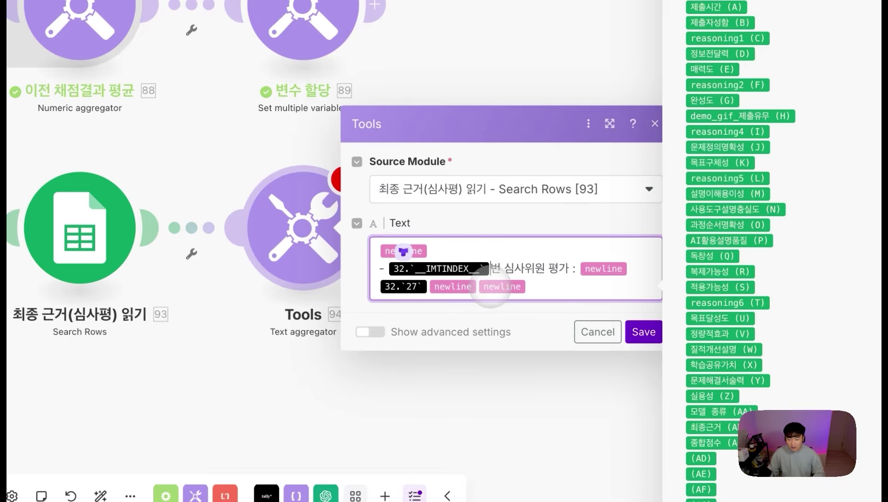
key("BackSpace")
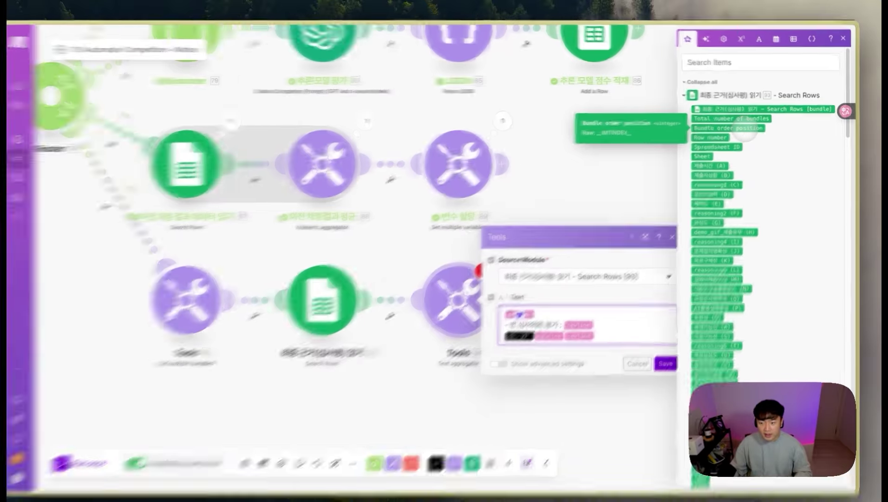
left_click(748, 129)
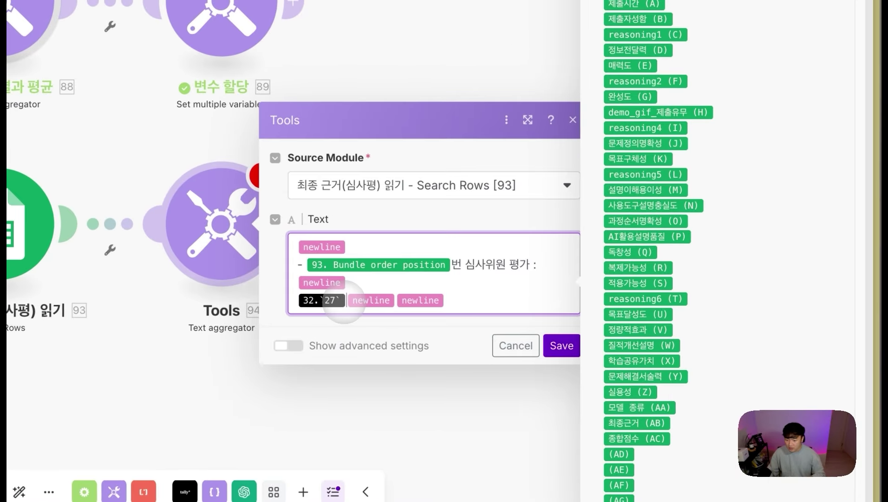
key("BackSpace")
scroll(694, 313, "down", 1)
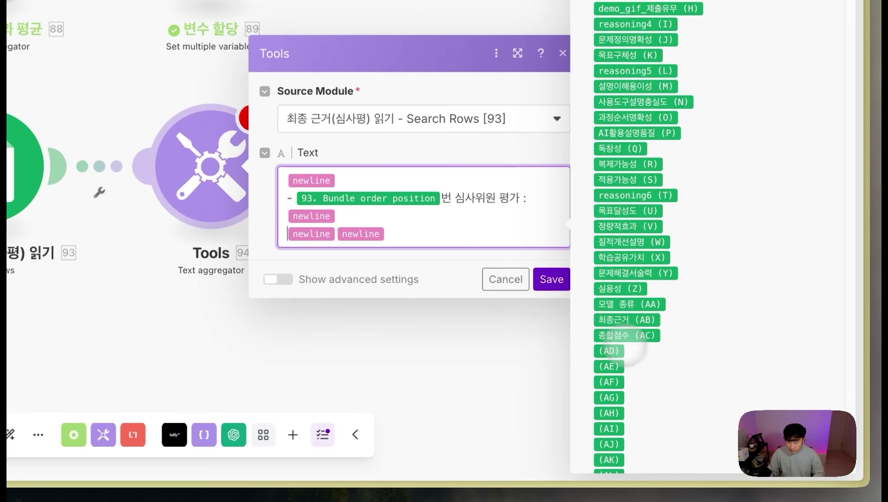
left_click(604, 320)
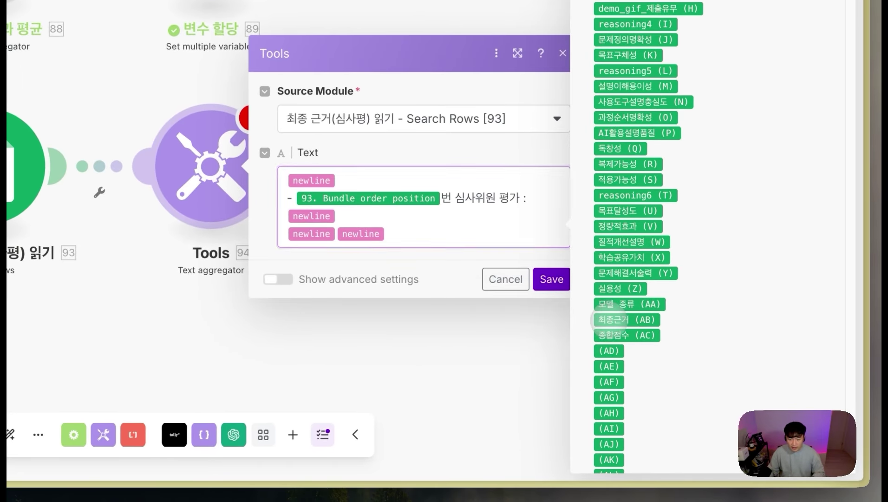
left_click(546, 278)
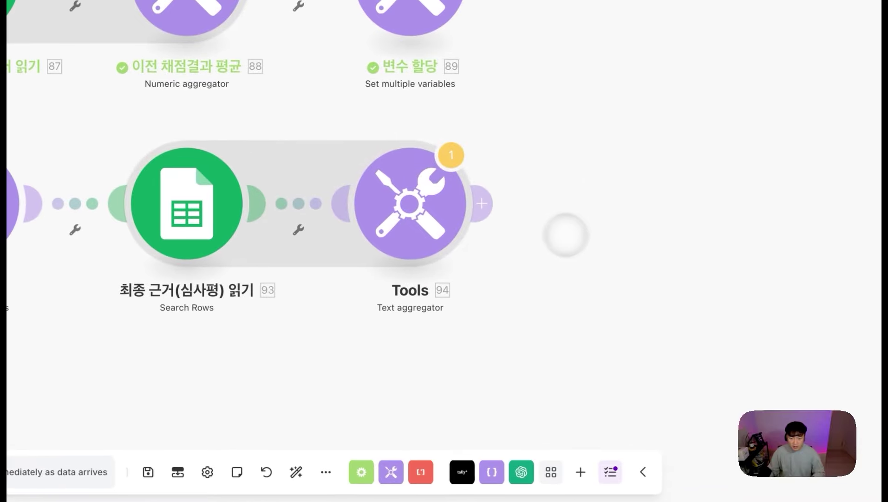
left_click_drag(470, 265, 336, 270)
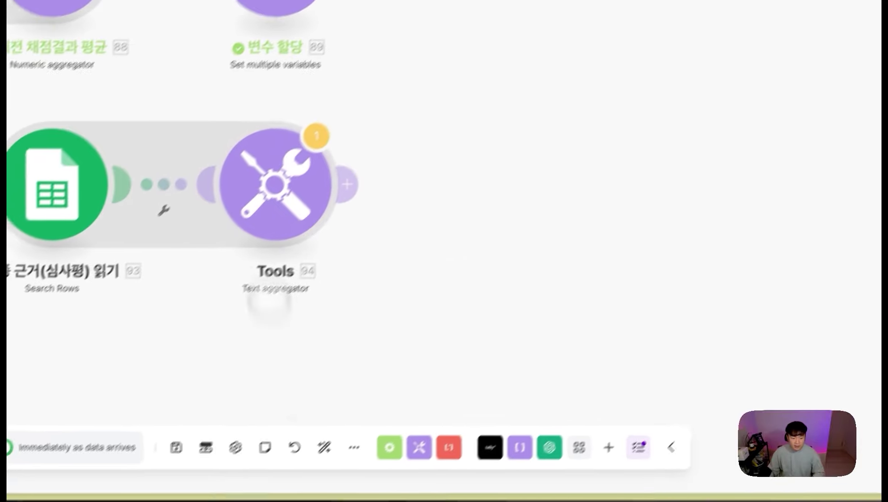
left_click(492, 464)
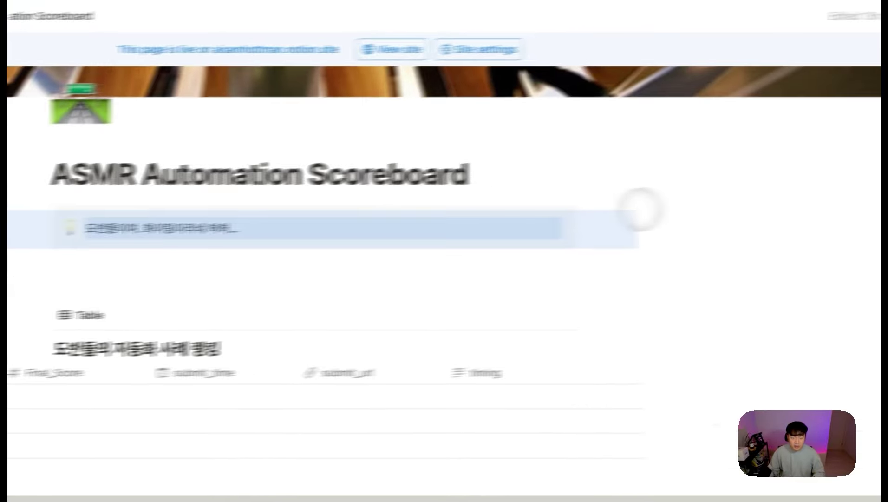
left_click_drag(642, 209, 669, 155)
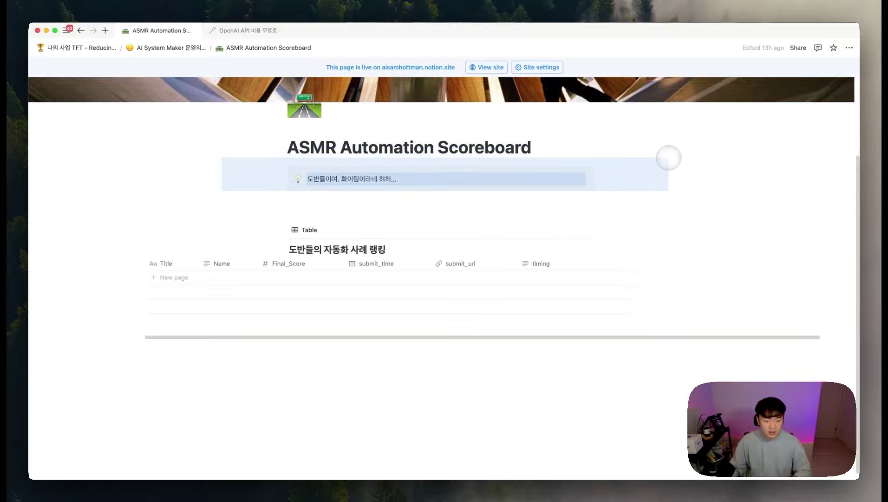
left_click(446, 403)
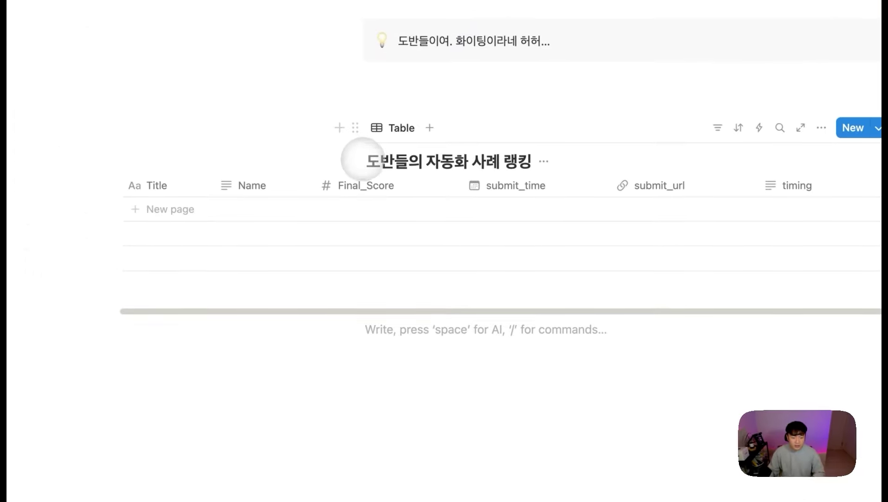
type("/")
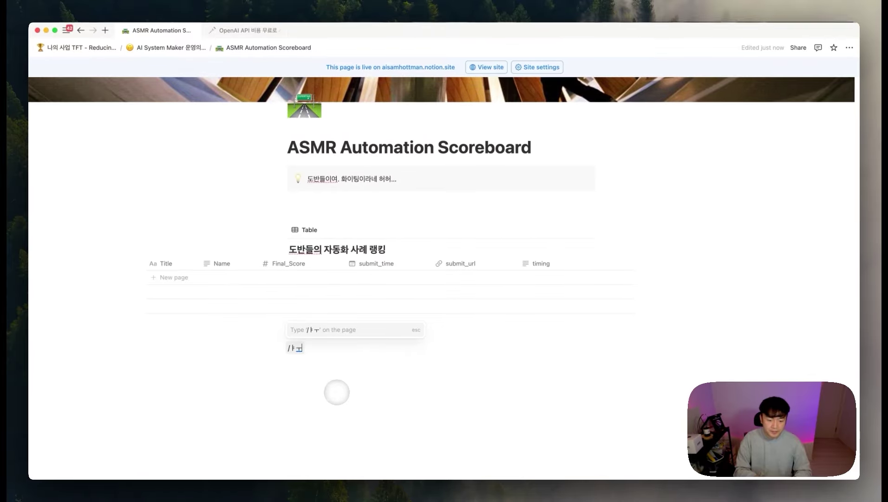
type("inl")
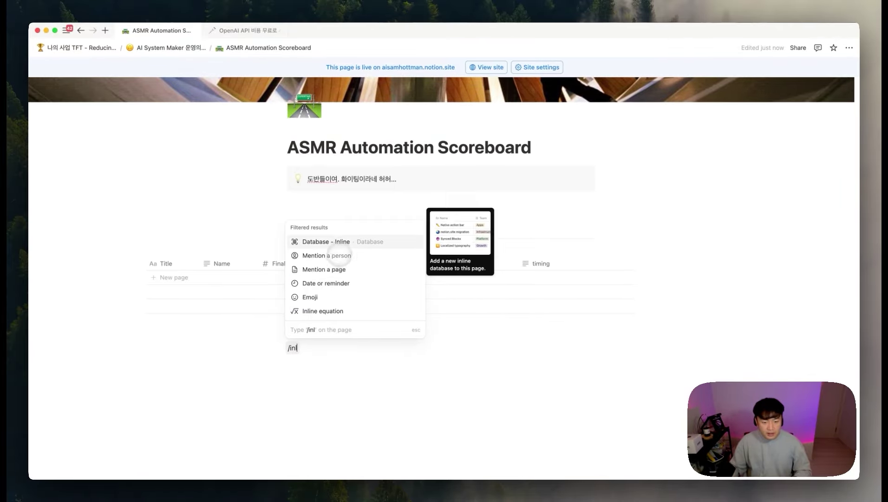
left_click(343, 242)
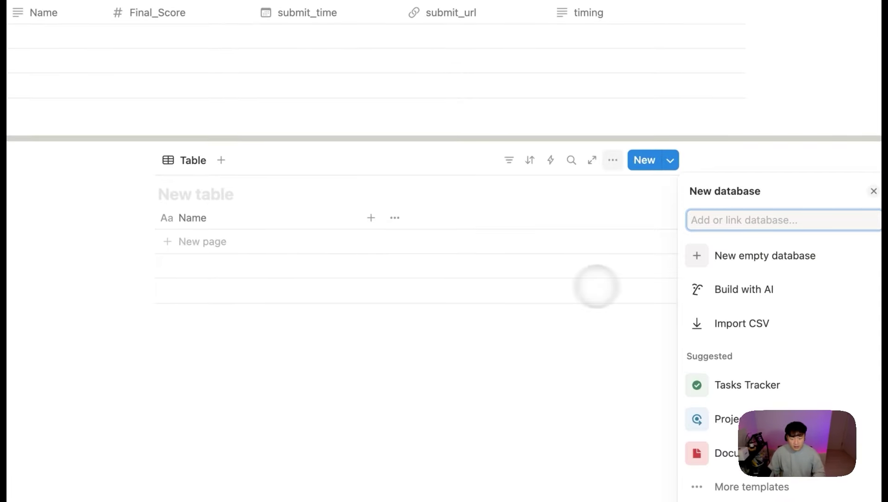
left_click(495, 318)
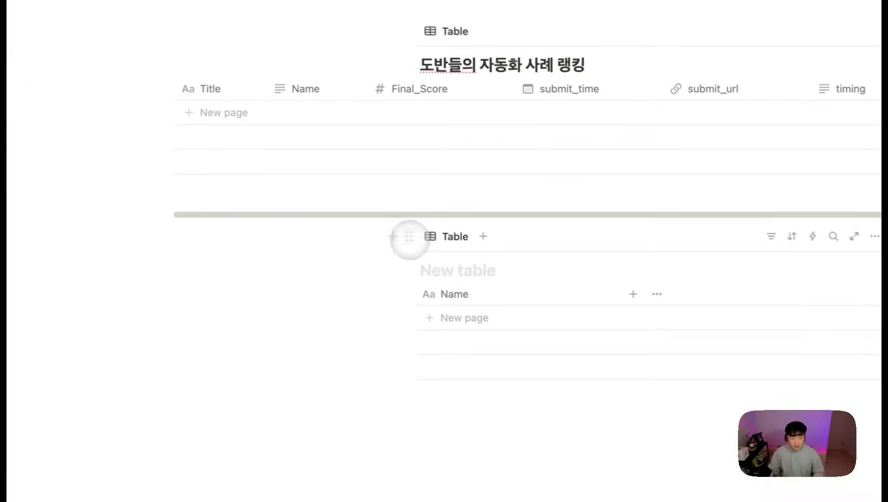
left_click(269, 143)
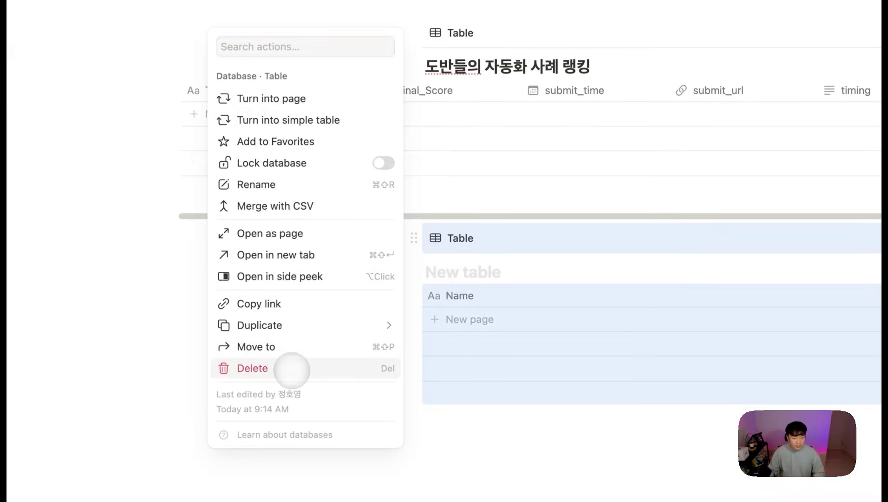
left_click(291, 368)
left_click(200, 260)
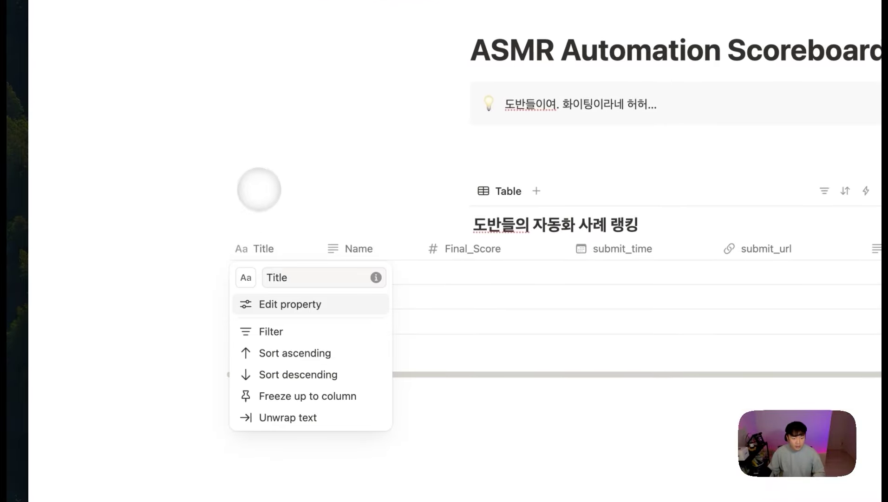
left_click(190, 235)
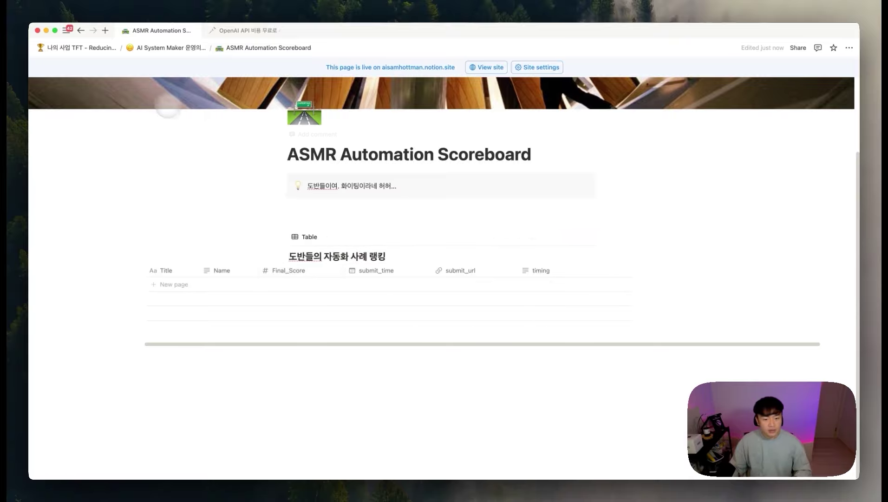
left_click(247, 30)
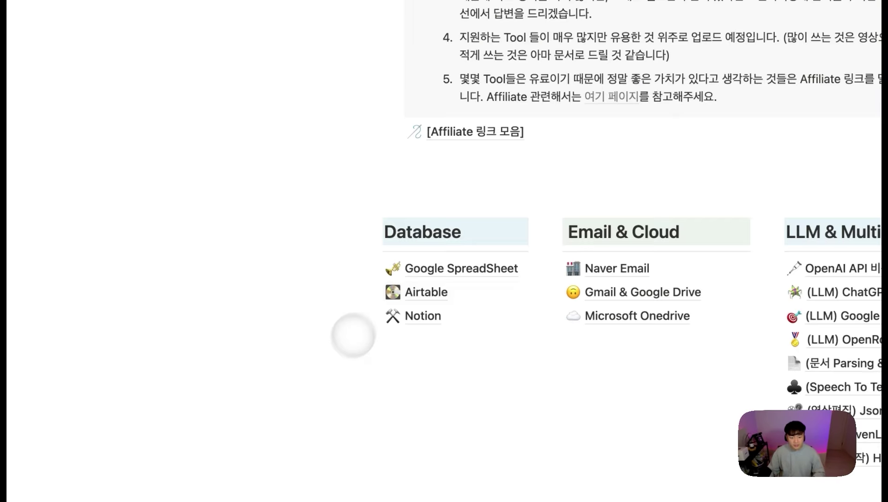
left_click_drag(337, 355, 457, 313)
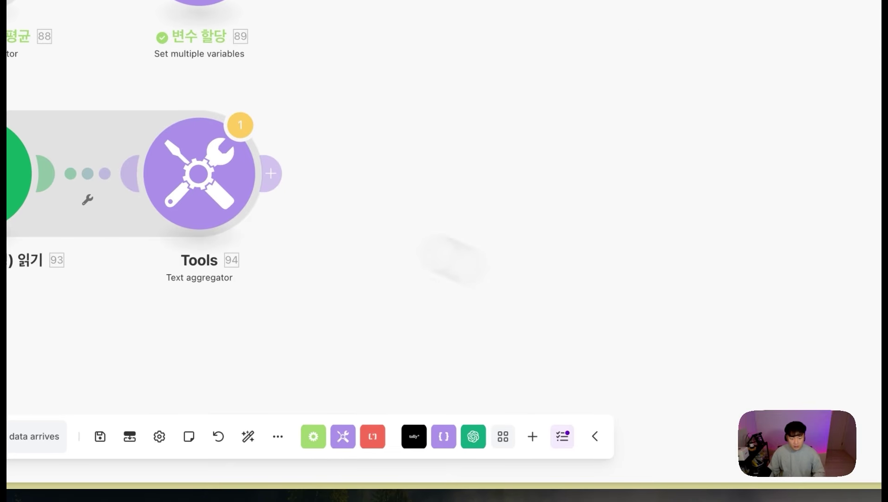
Step: Add a Notion module after the Text aggregator and browse its database actions
left_click_drag(406, 239, 333, 267)
left_click(201, 202)
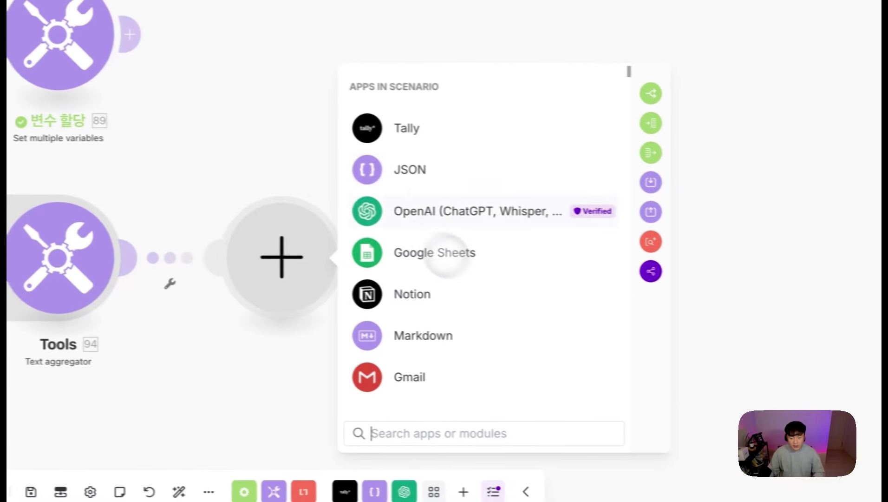
left_click(423, 294)
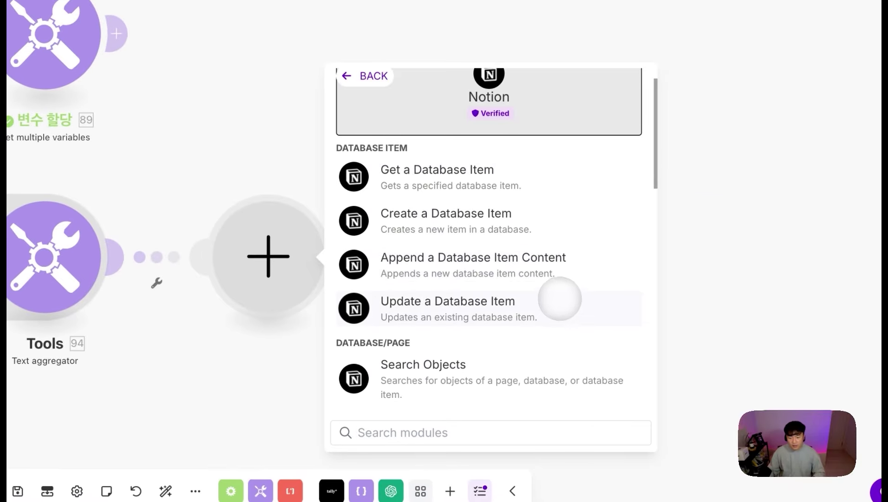
scroll(556, 304, "down", 2)
scroll(465, 319, "down", 1)
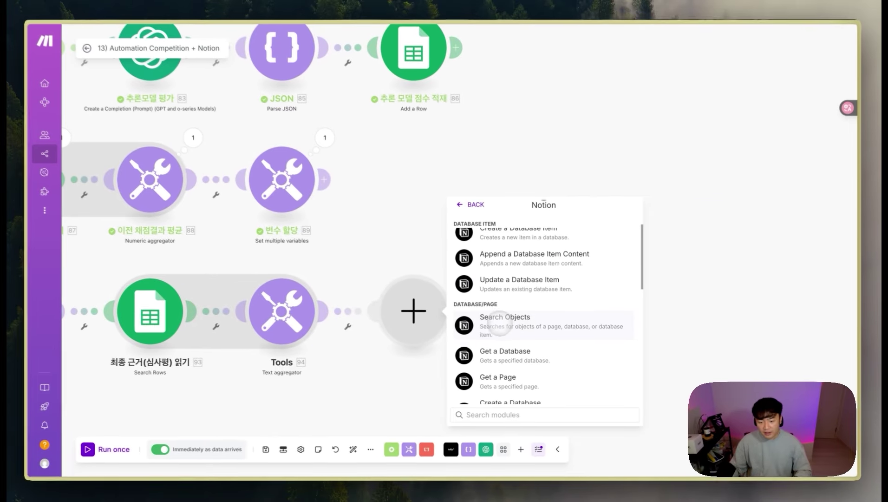
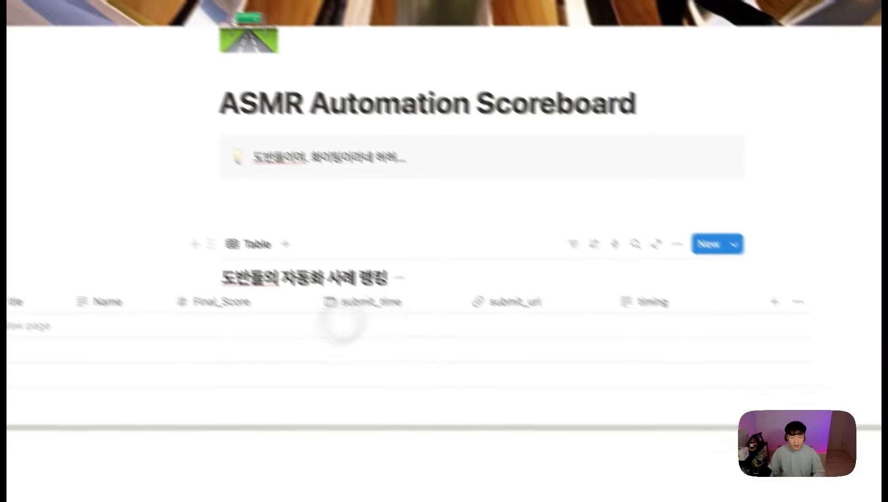
Step: Review the page's Make and MCP connections, then copy the published scoreboard page's web link
left_click(842, 66)
mouse_move(714, 350)
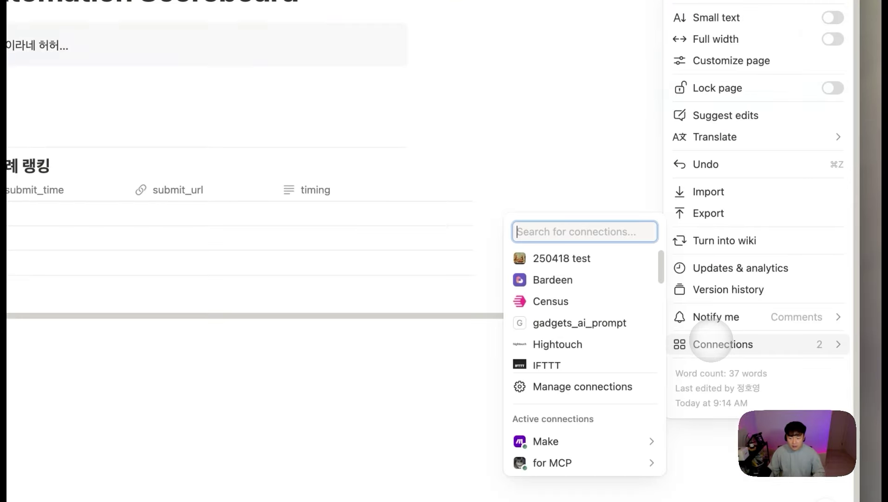
mouse_move(556, 474)
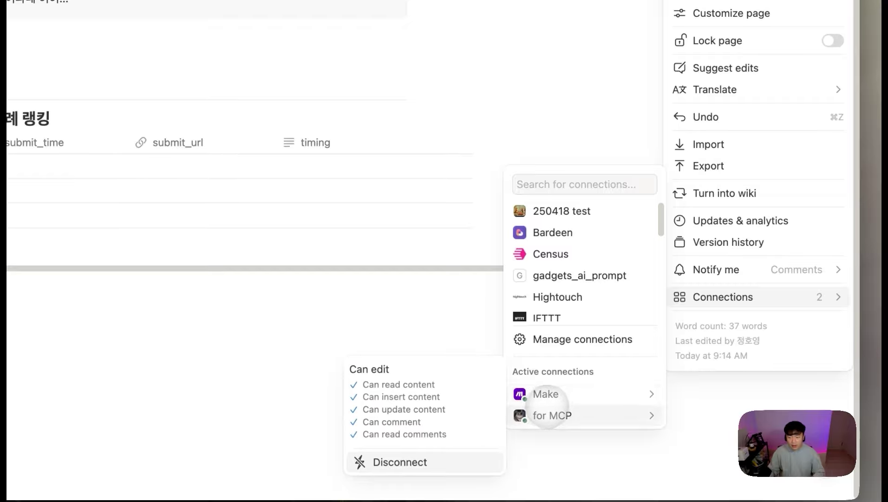
left_click(589, 67)
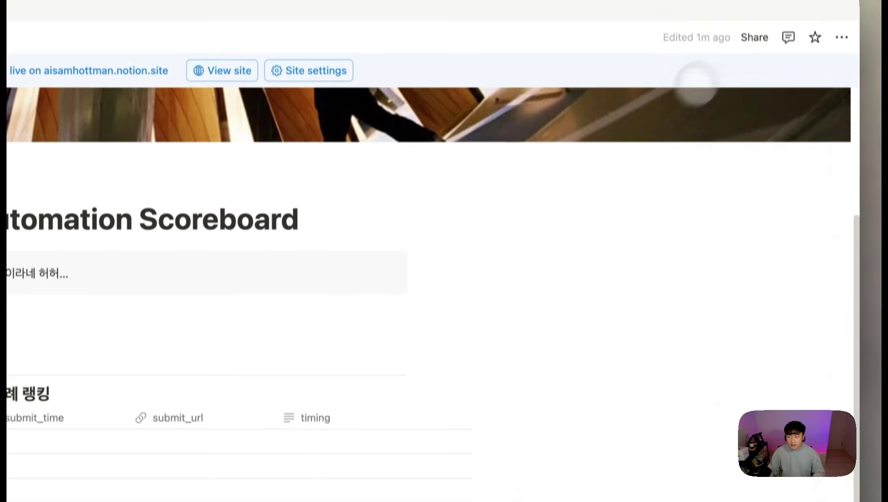
left_click(753, 37)
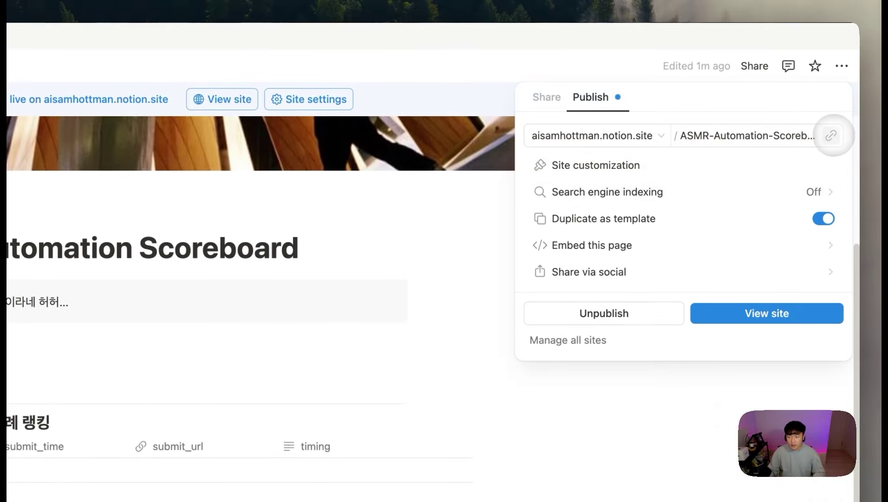
left_click(623, 453)
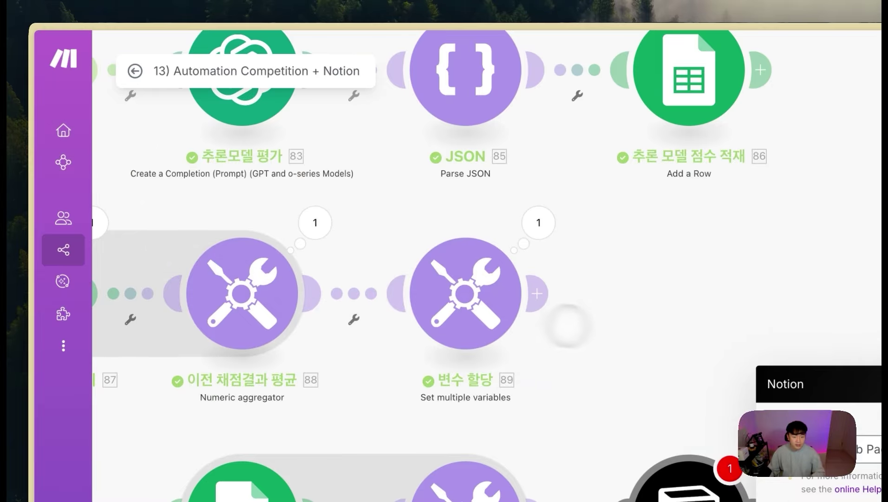
Step: Load the published ASMR Automation Scoreboard page from the copied link in a new tab
key("super+t")
key("super+v")
key("Return")
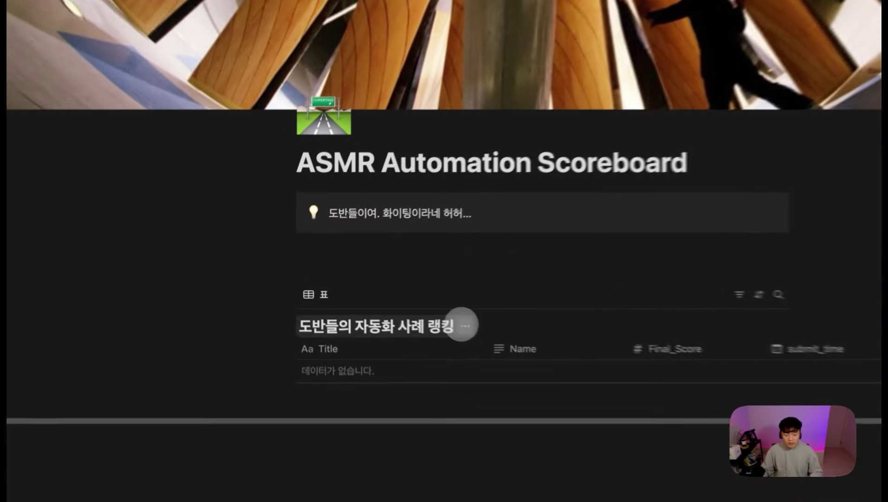
Step: Open the ranking database as its own page via 데이터베이스 보기 and copy its URL
left_click(393, 303)
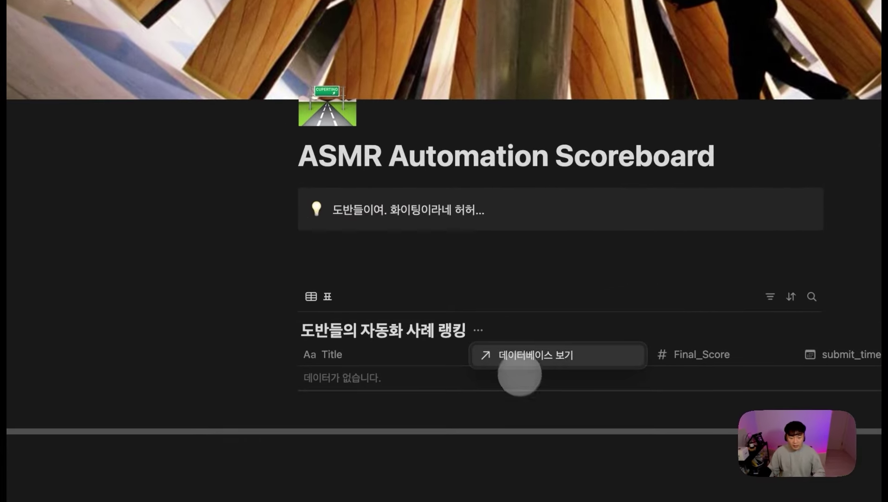
left_click(523, 356)
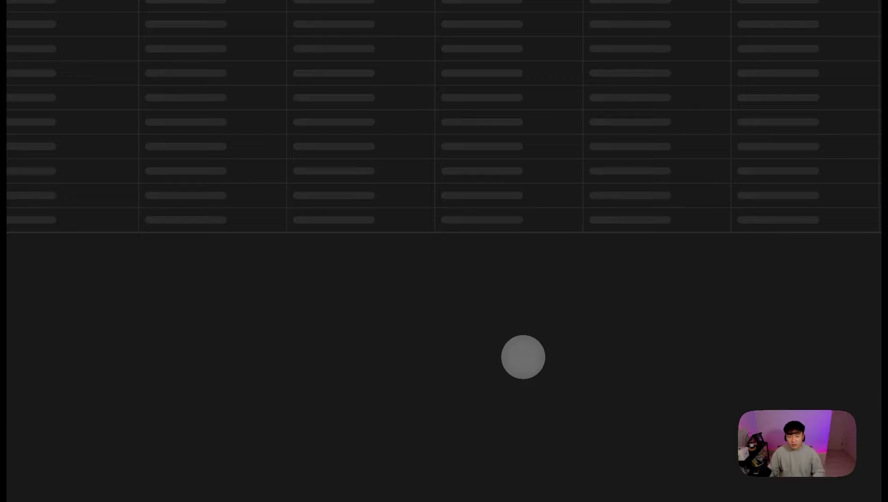
mouse_move(14, 209)
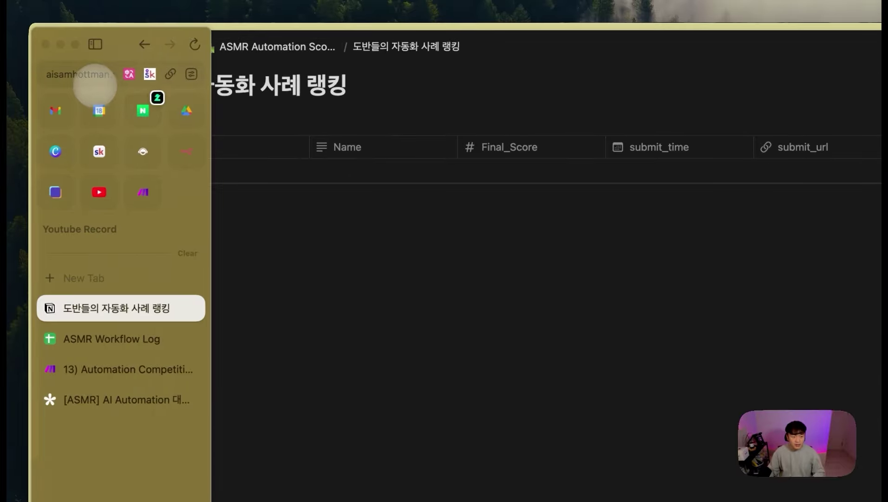
left_click(93, 75)
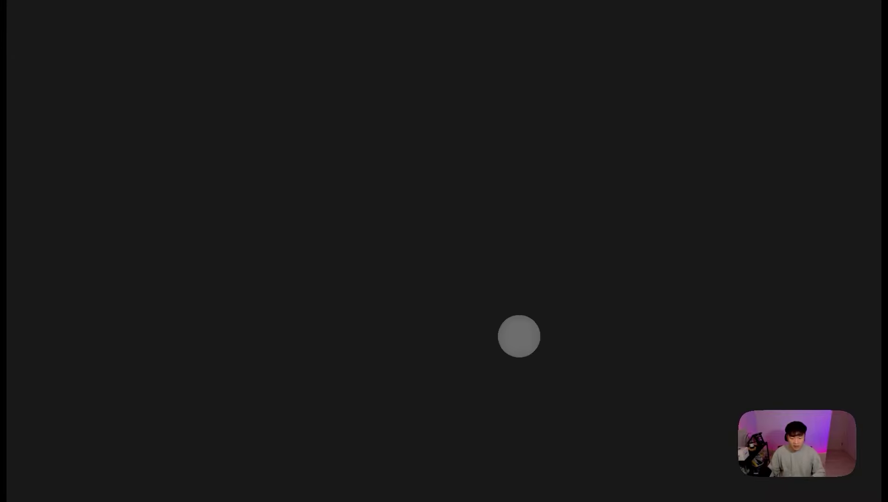
mouse_move(623, 483)
left_click(403, 462)
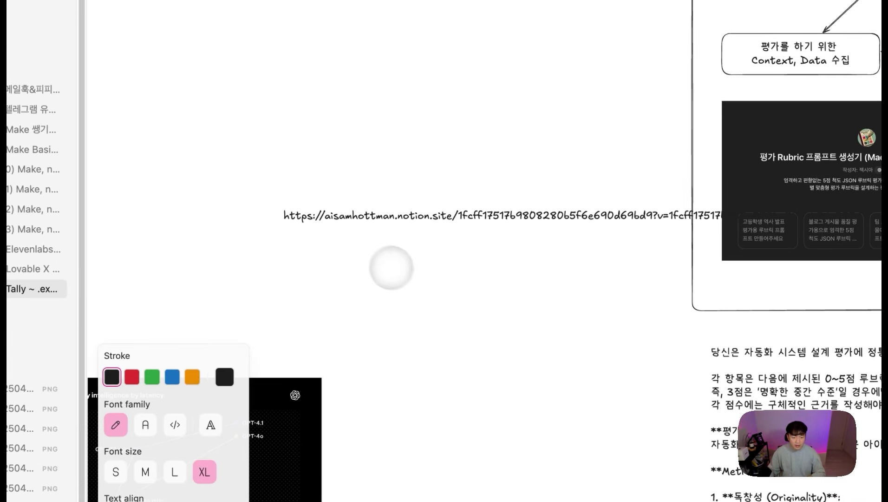
Step: Copy the database ID between '/' and '?' from the pasted URL, then delete the URL text
left_click_drag(454, 214, 349, 205)
double_click(343, 222)
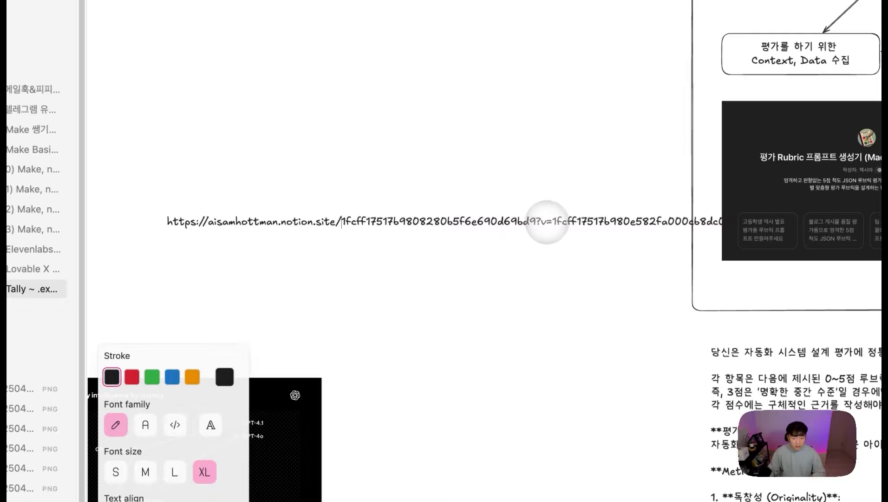
double_click(535, 222)
left_click(520, 282)
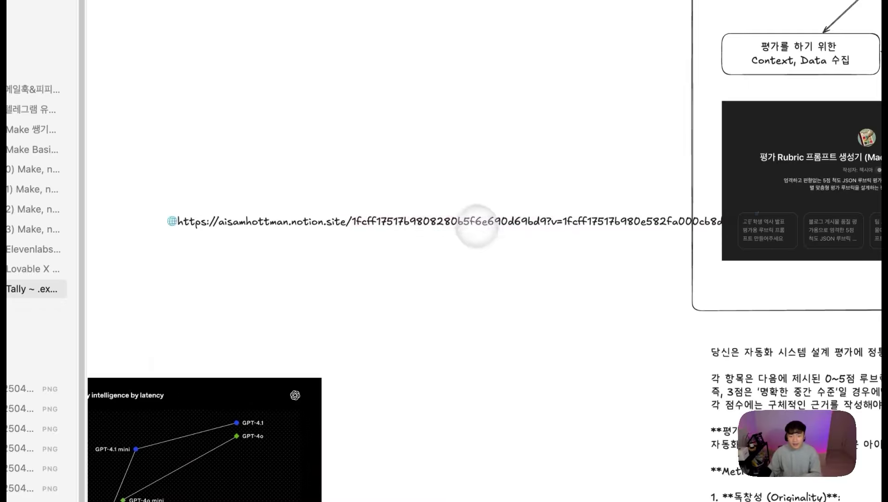
left_click(474, 220)
key("Delete")
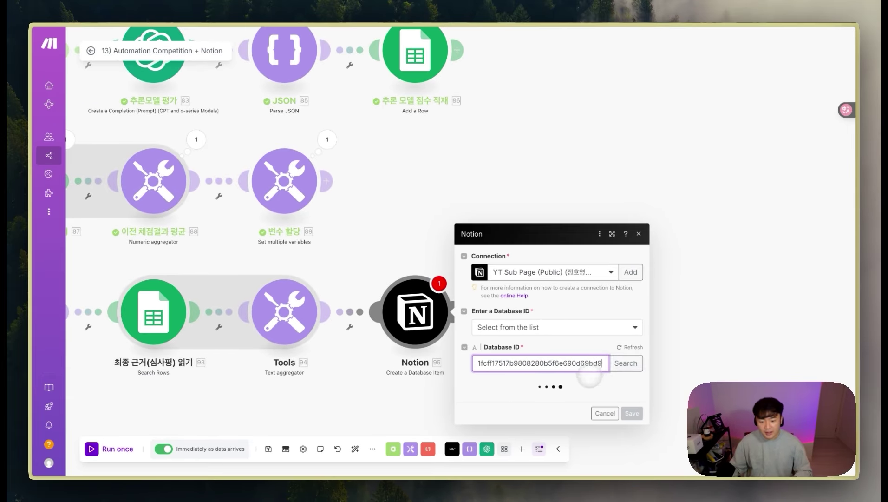
Step: Load the database fields; map participant name and scenario headline into Title, participant name into Name
left_click(483, 405)
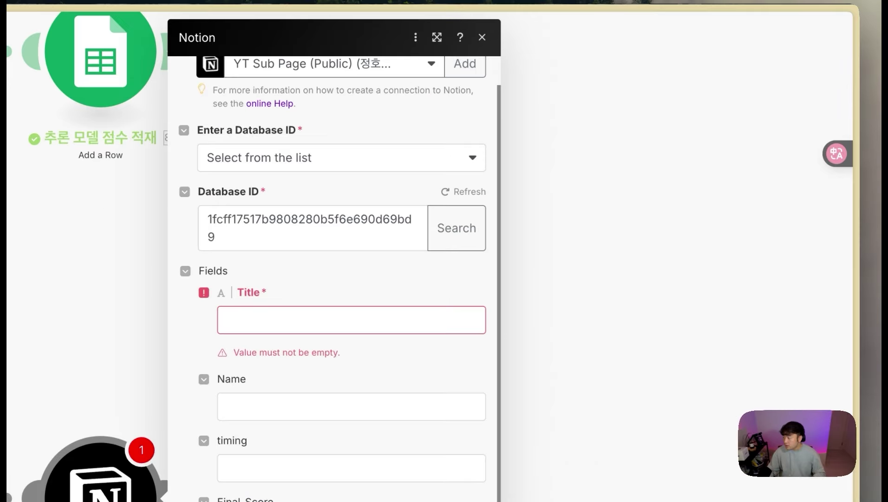
left_click(537, 200)
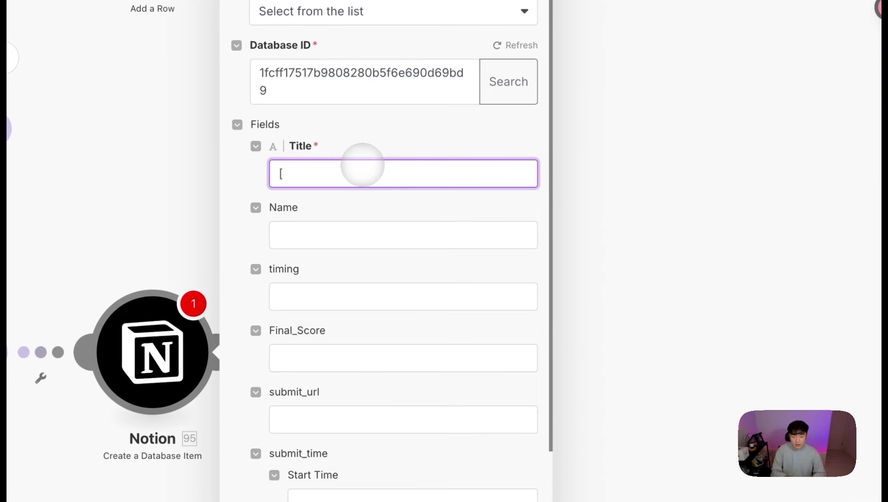
type("[")
type("]")
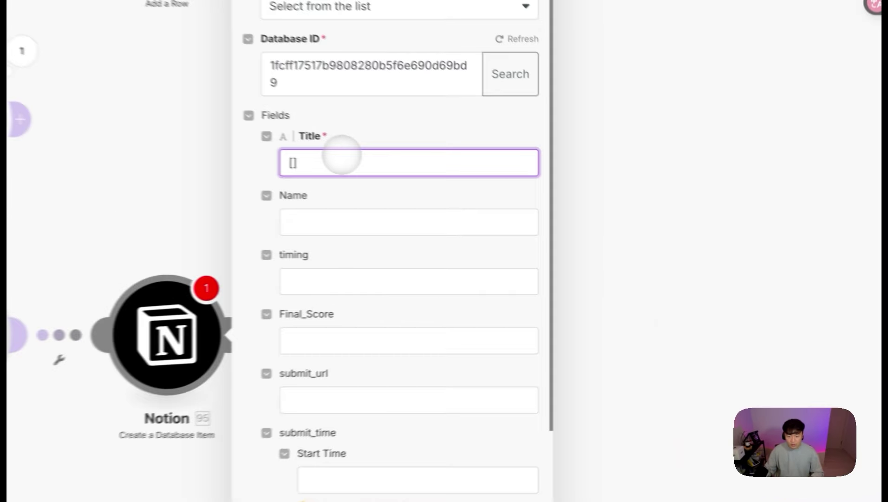
left_click(533, 208)
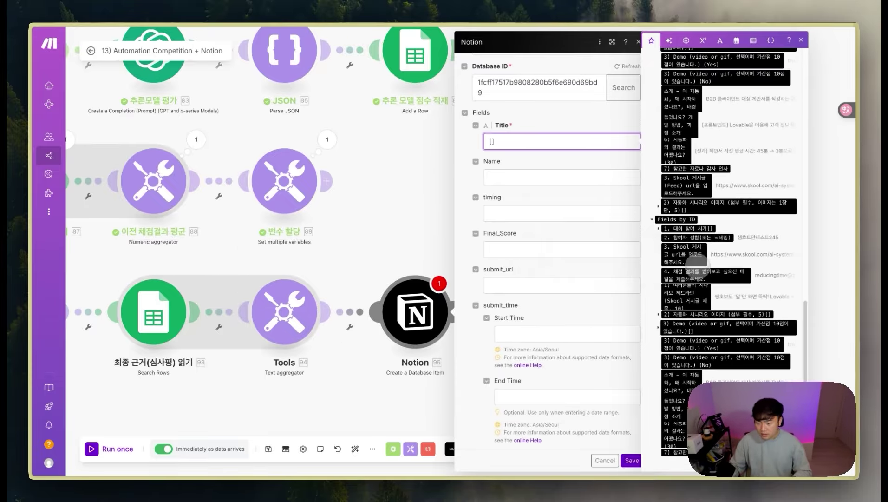
left_click(697, 237)
left_click(686, 292)
left_click(523, 177)
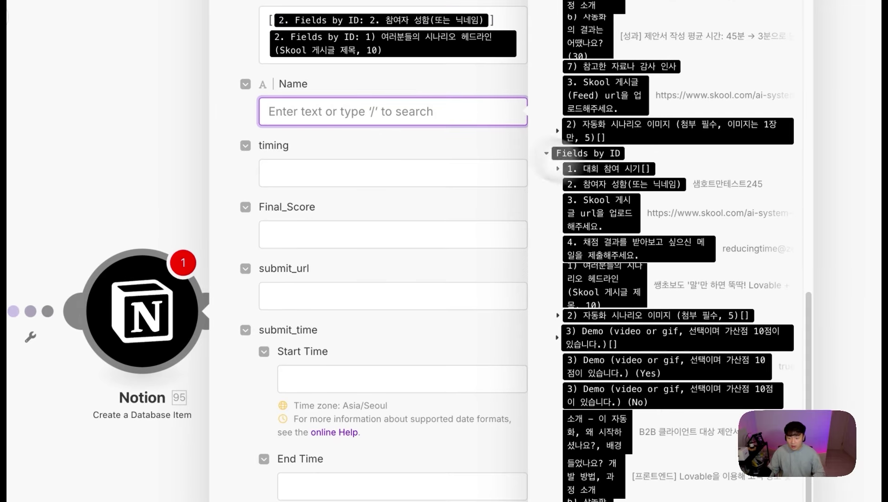
left_click(658, 185)
Step: Map the competition timing into timing and 92. 최종점수 into Final_Score
left_click(345, 174)
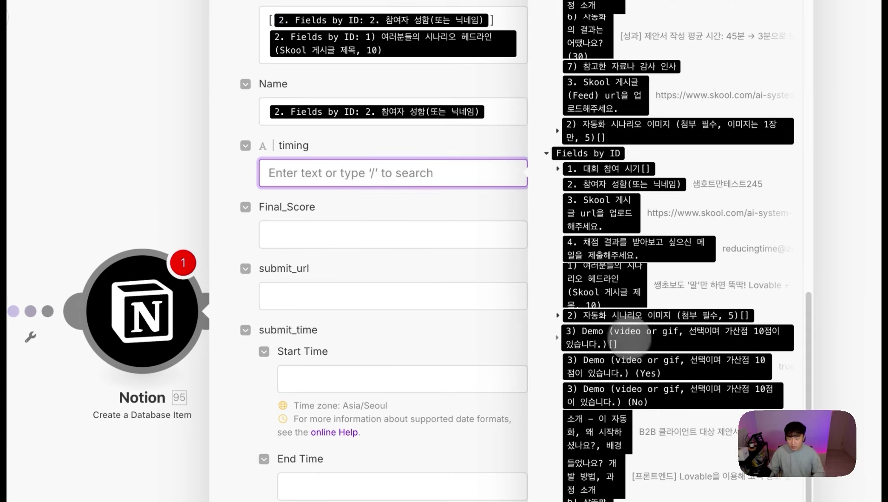
scroll(651, 330, "up", 3)
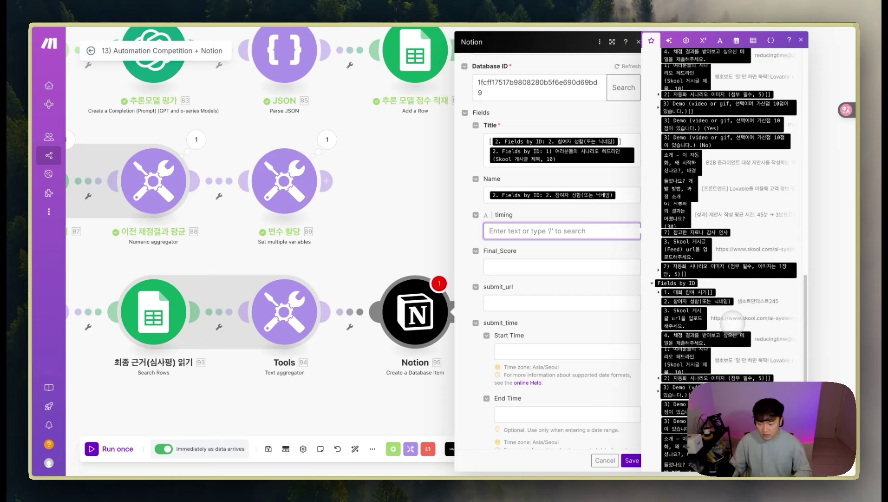
left_click(659, 292)
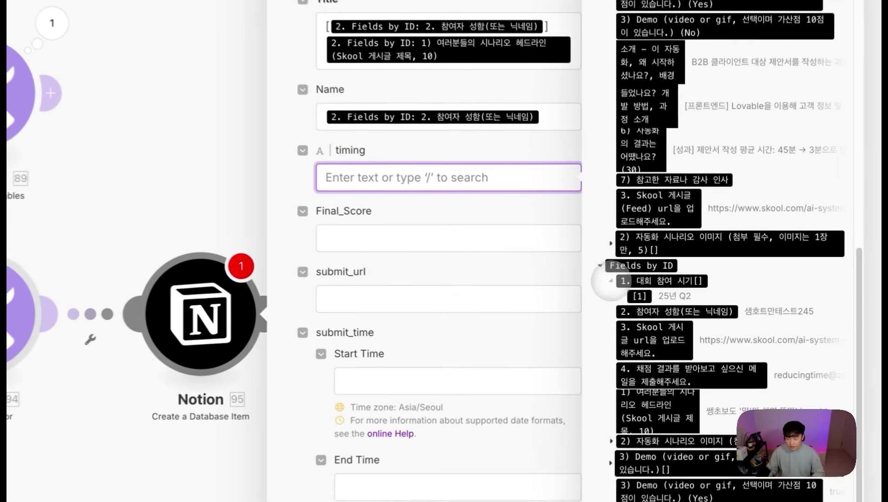
left_click(643, 293)
left_click(412, 238)
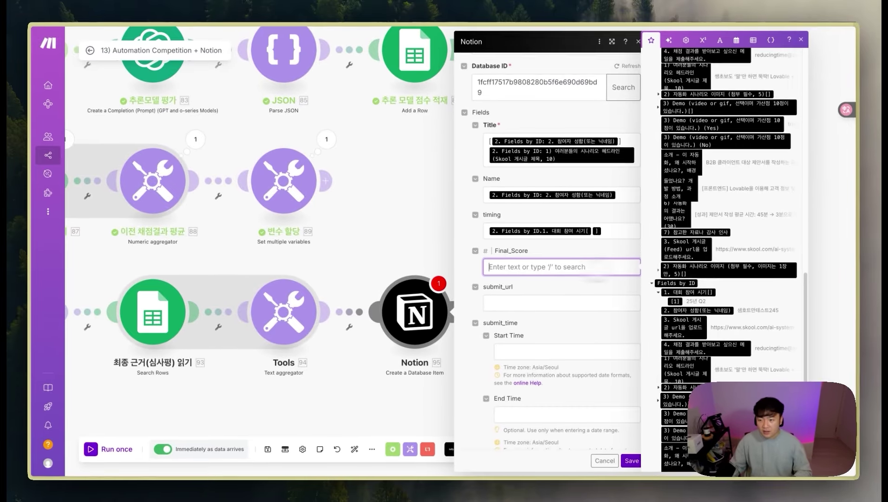
scroll(761, 264, "up", 10)
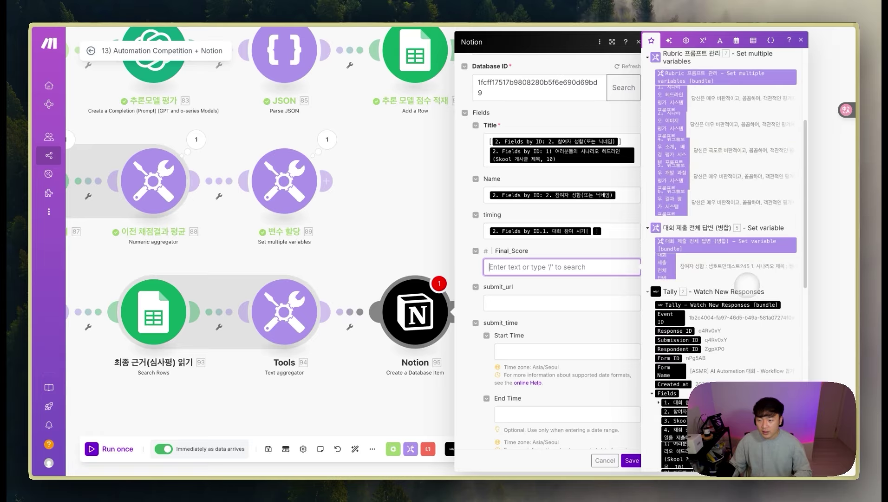
scroll(747, 281, "up", 10)
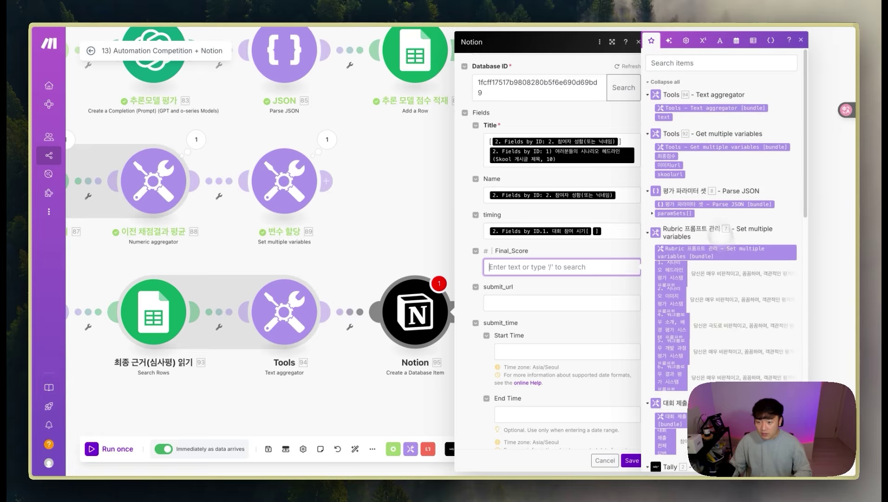
left_click(667, 156)
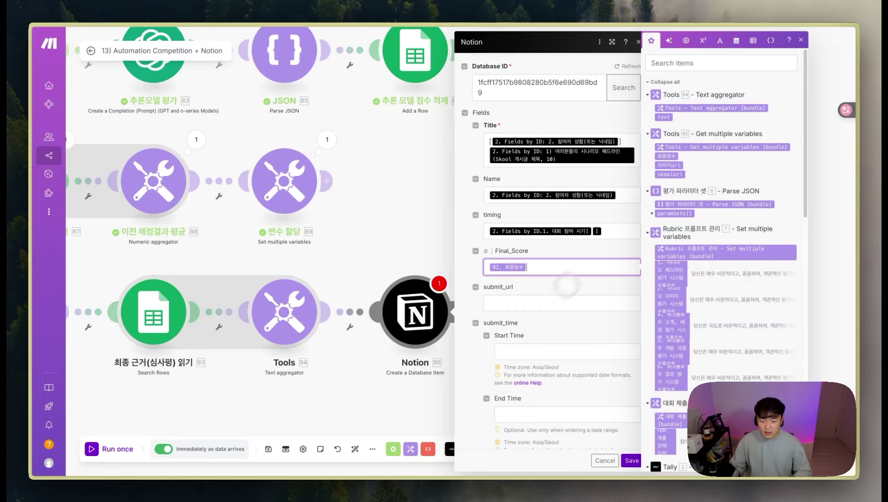
Step: Map the Skool post URL into submit_url, set Start Time to now, and save the module
left_click(553, 303)
scroll(725, 289, "down", 10)
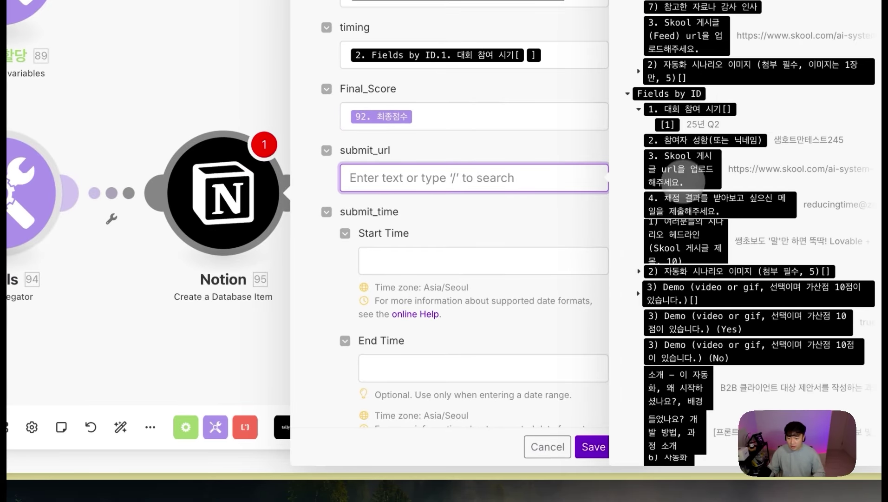
left_click(683, 177)
left_click(437, 273)
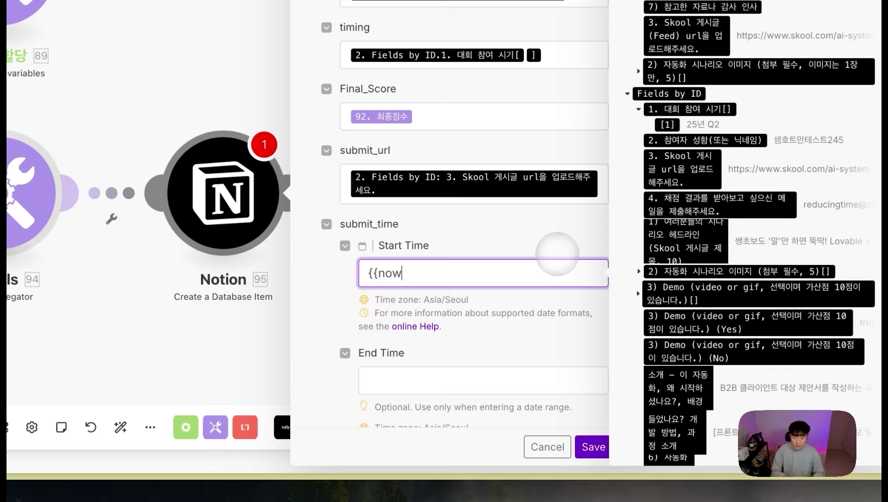
left_click(548, 232)
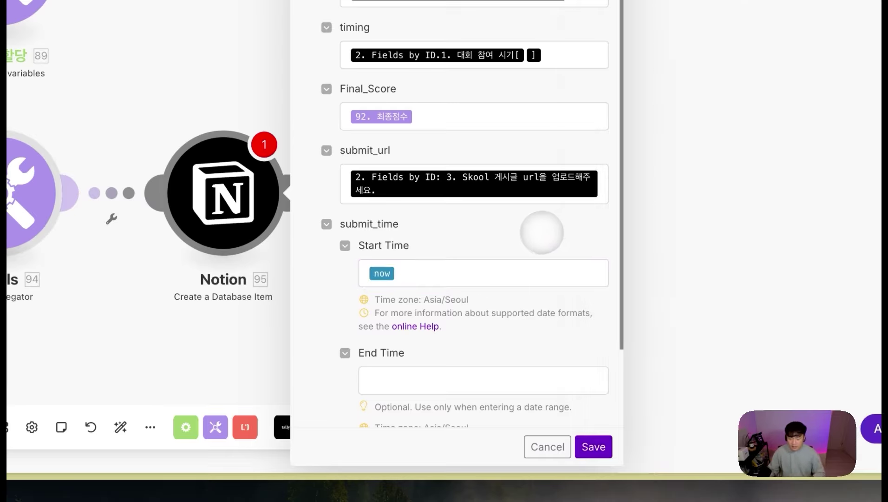
scroll(513, 252, "down", 2)
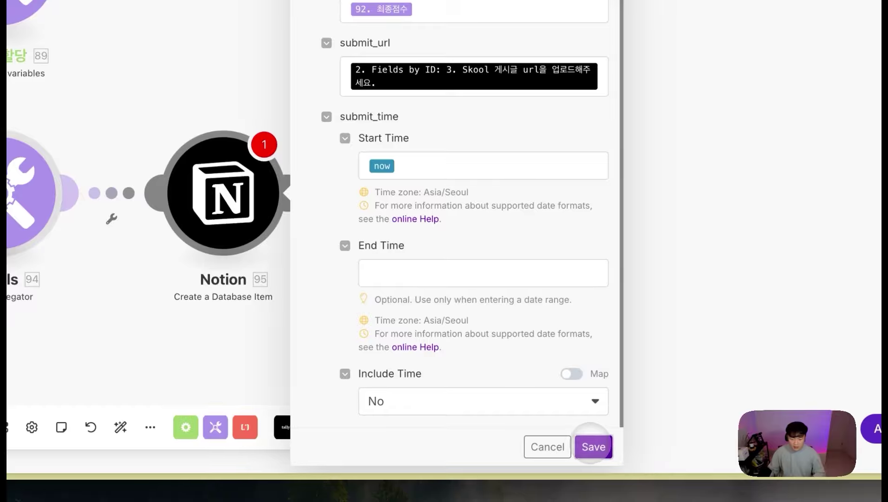
left_click(592, 446)
left_click(299, 194)
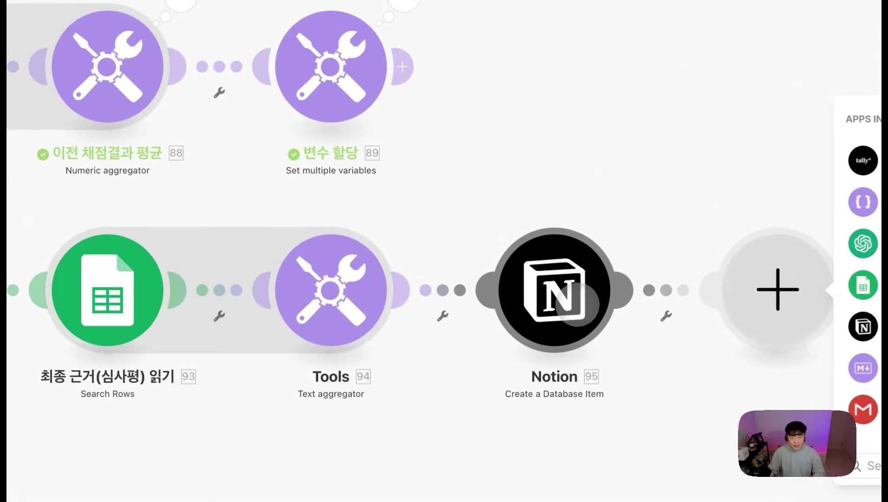
Step: Create a blank row with + New page in the ranking table, open it via OPEN, then close it
mouse_move(7, 125)
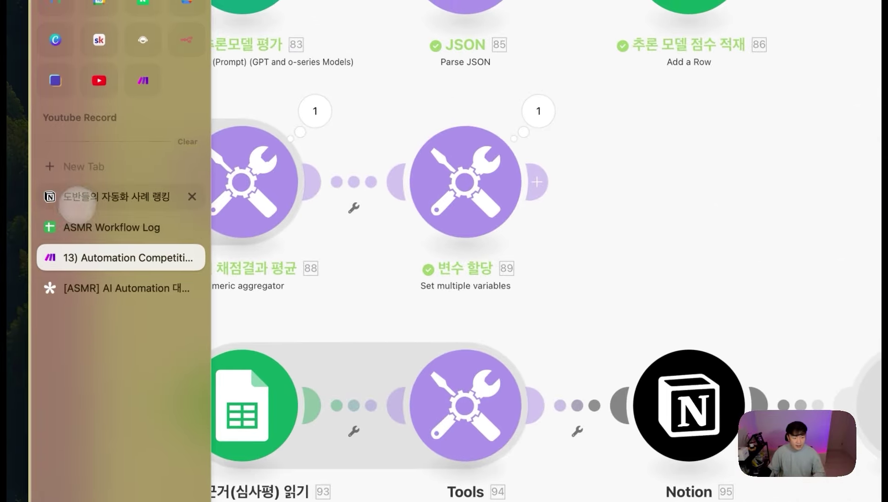
left_click(77, 200)
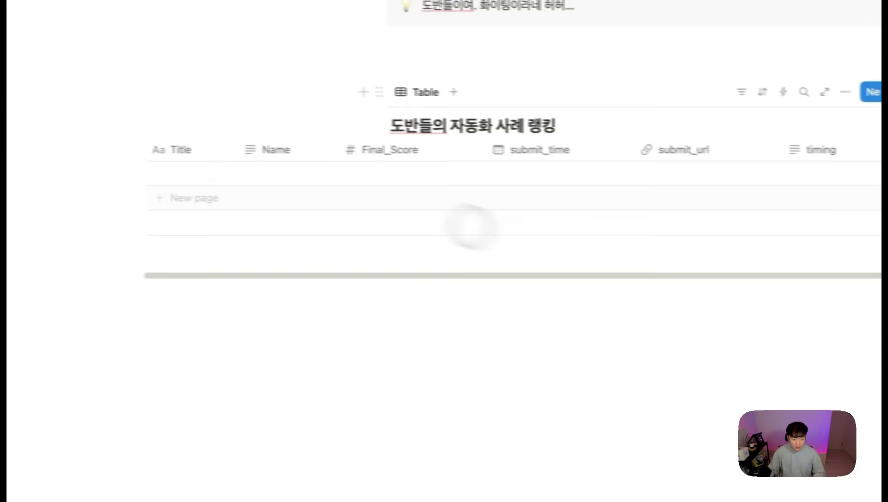
left_click(218, 175)
key("Escape")
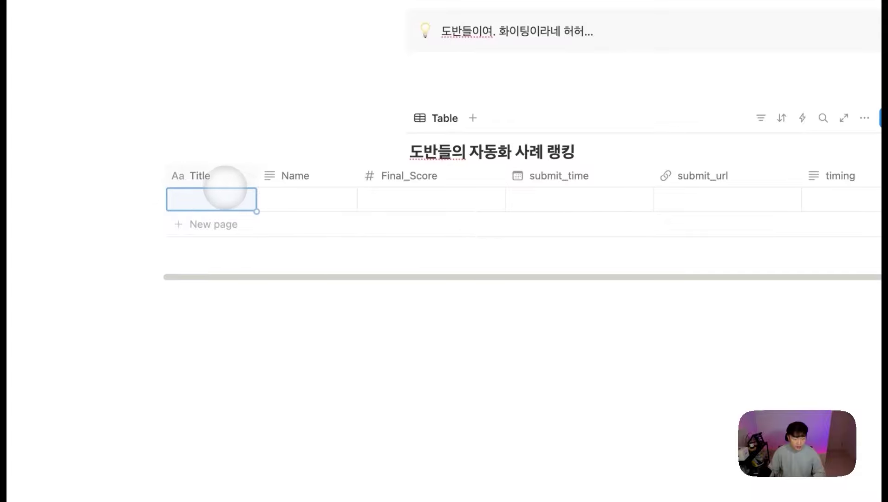
left_click(154, 199)
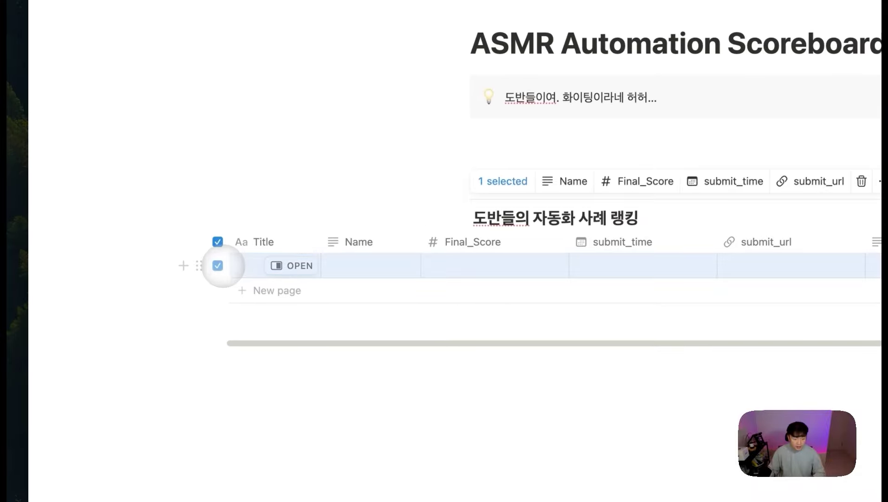
left_click(217, 265)
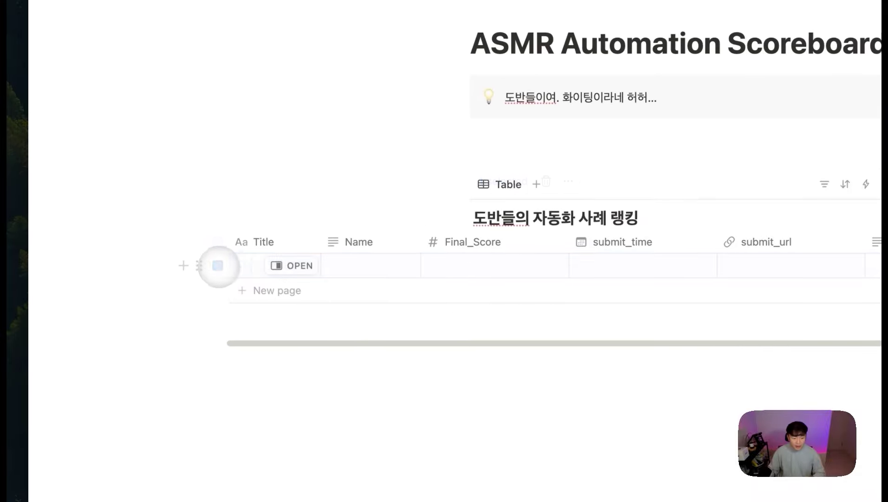
left_click(285, 266)
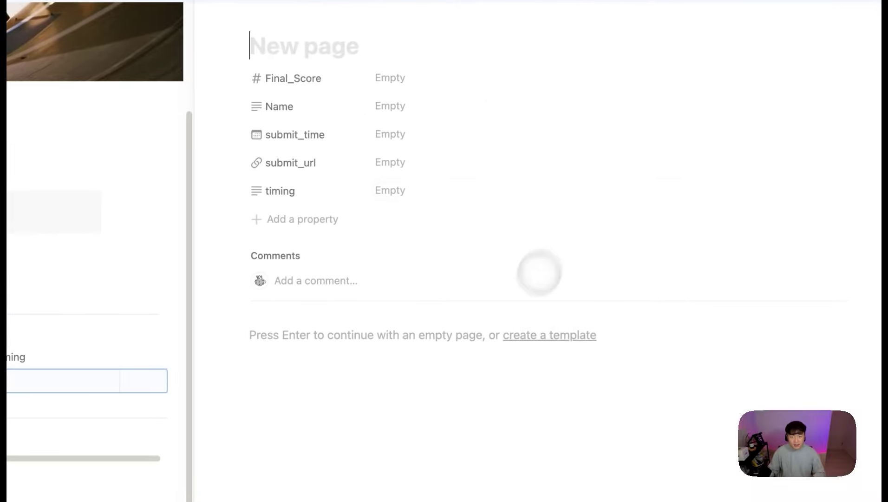
key("Escape")
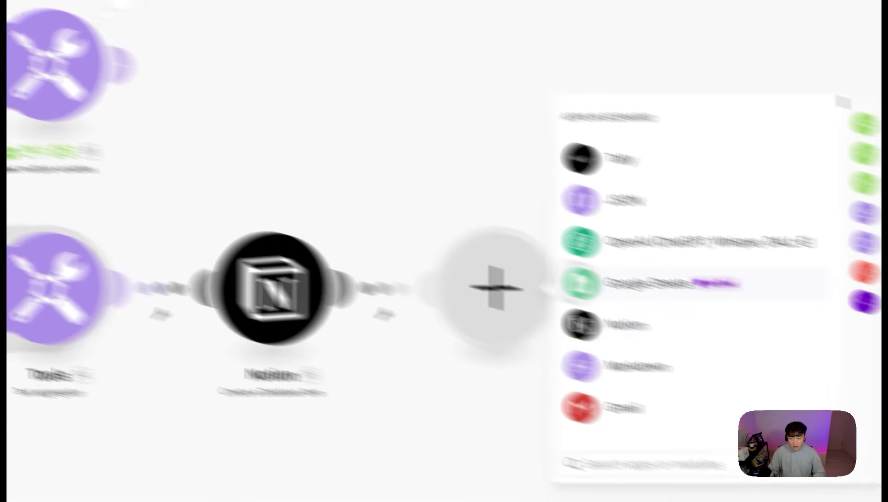
Step: Add a Notion 'Append a Page Content' step with Page ID mapped to 98. Database Item ID
left_click(453, 288)
scroll(522, 288, "down", 10)
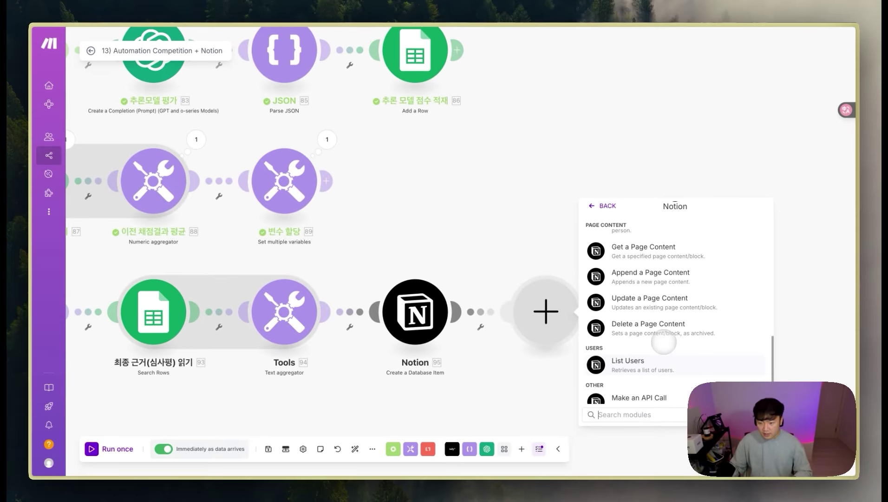
scroll(523, 288, "up", 1)
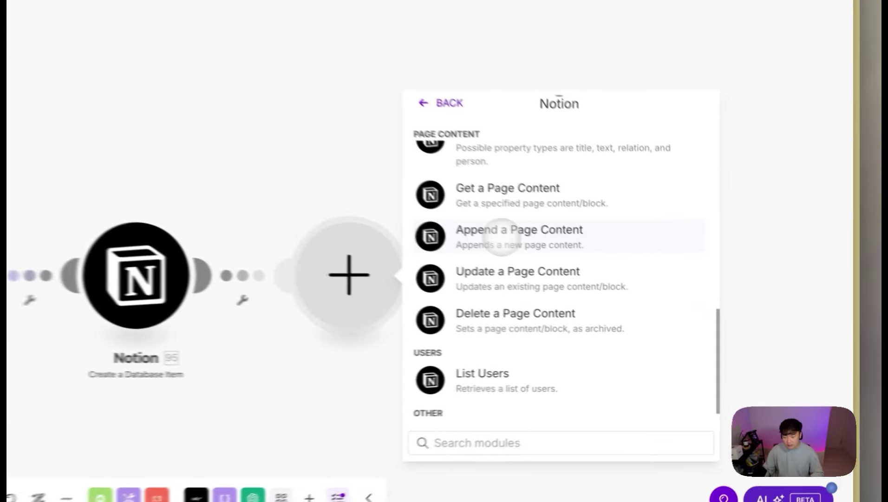
left_click(635, 290)
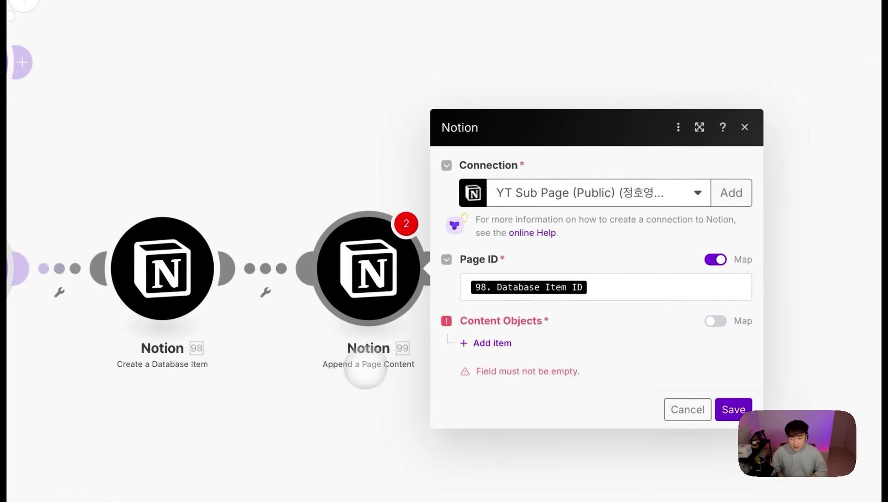
left_click(607, 295)
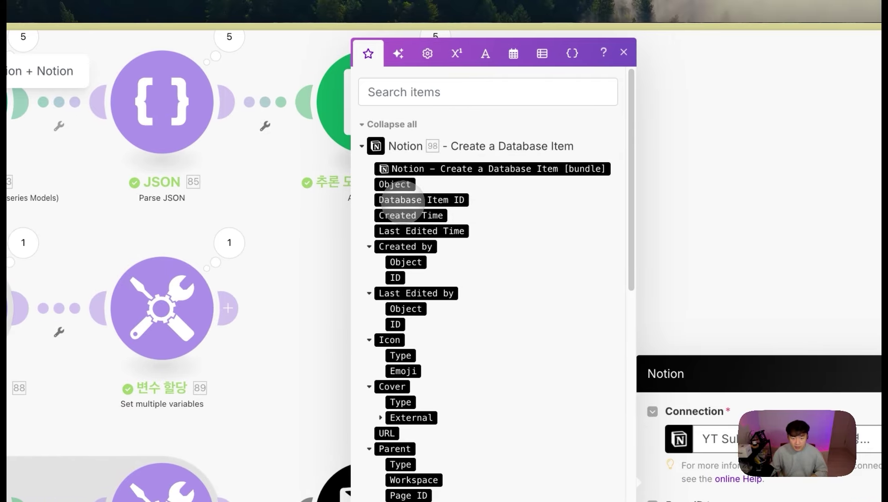
left_click(446, 199)
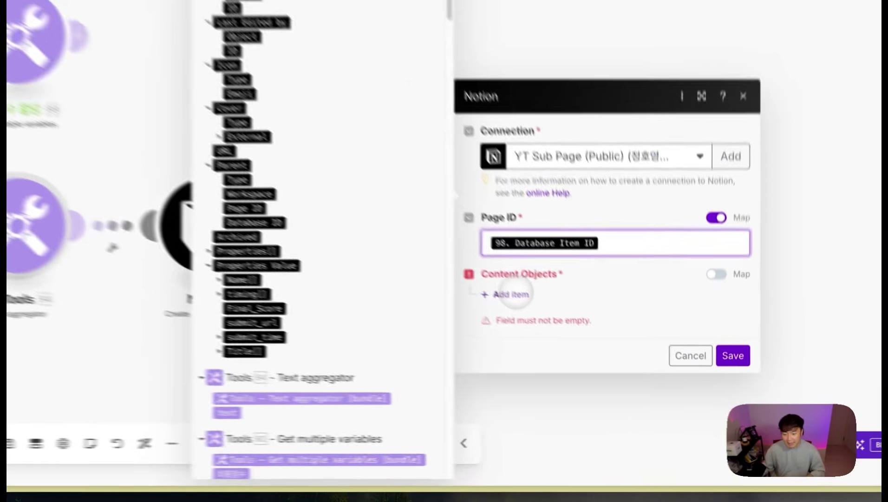
Step: Add an Image content item whose URL is mapped to 92. 이미지url
left_click(587, 354)
left_click(612, 383)
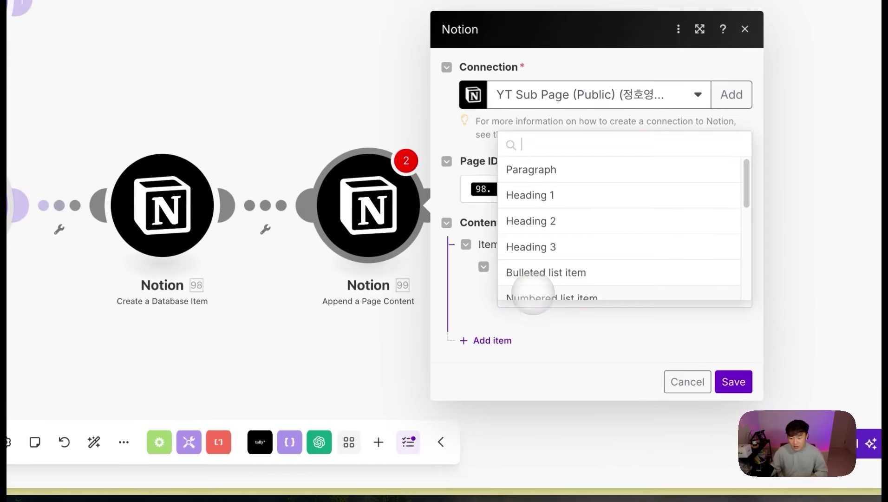
scroll(567, 219, "down", 5)
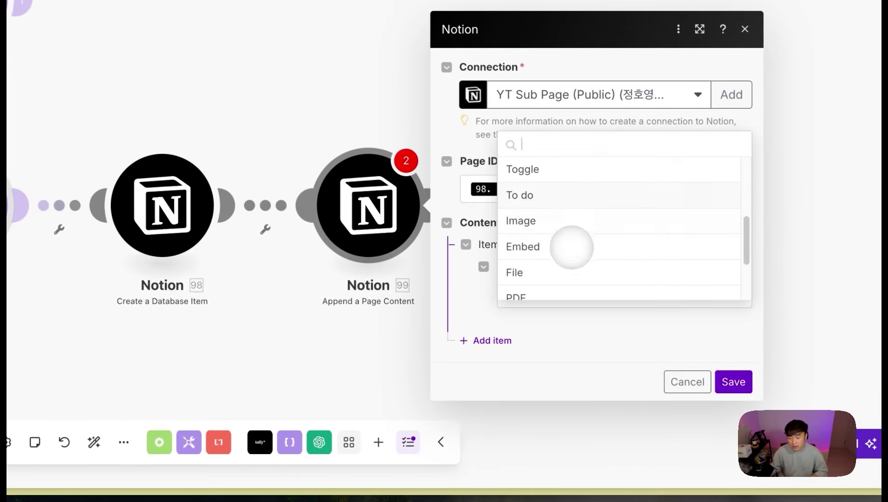
left_click(576, 249)
left_click(599, 350)
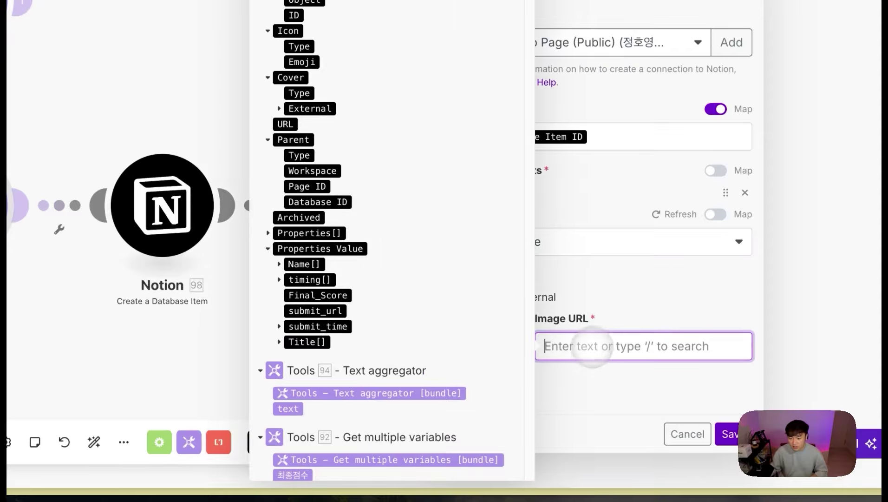
scroll(396, 293, "down", 1)
left_click(298, 403)
left_click(641, 383)
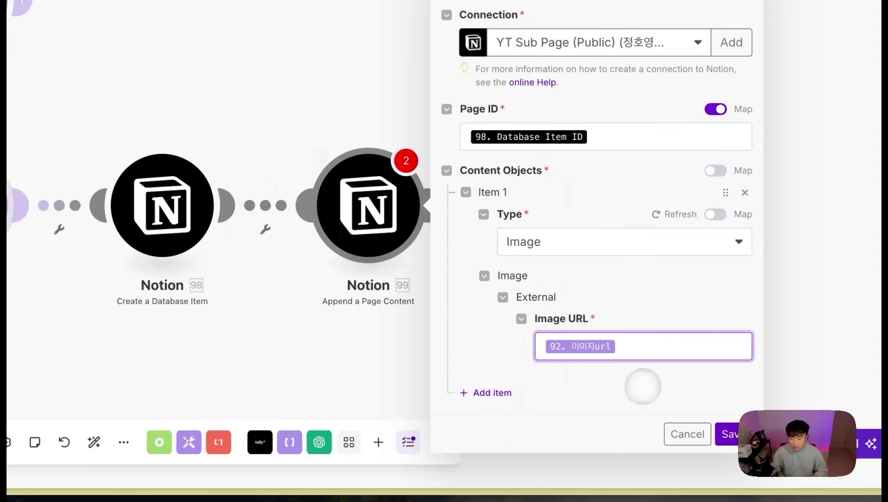
Step: Add a Paragraph item reading 종합 심사평가 followed by 94. text, and save the step
left_click(478, 390)
left_click(540, 374)
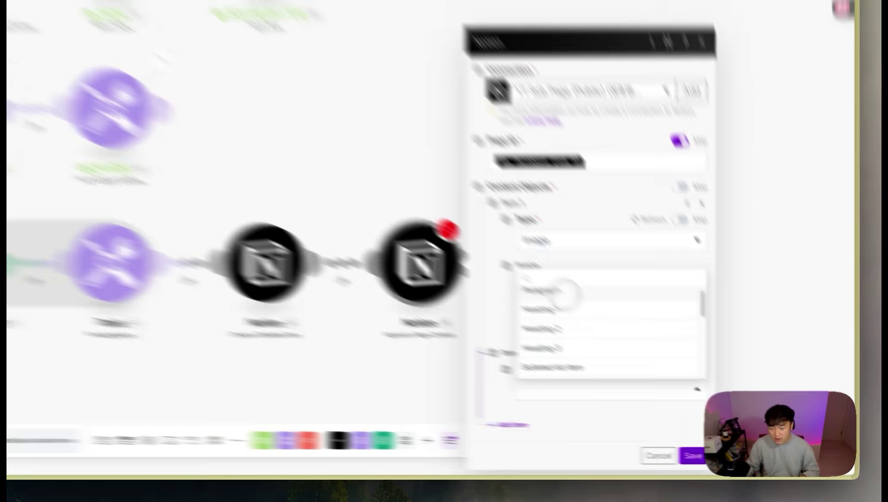
left_click(618, 331)
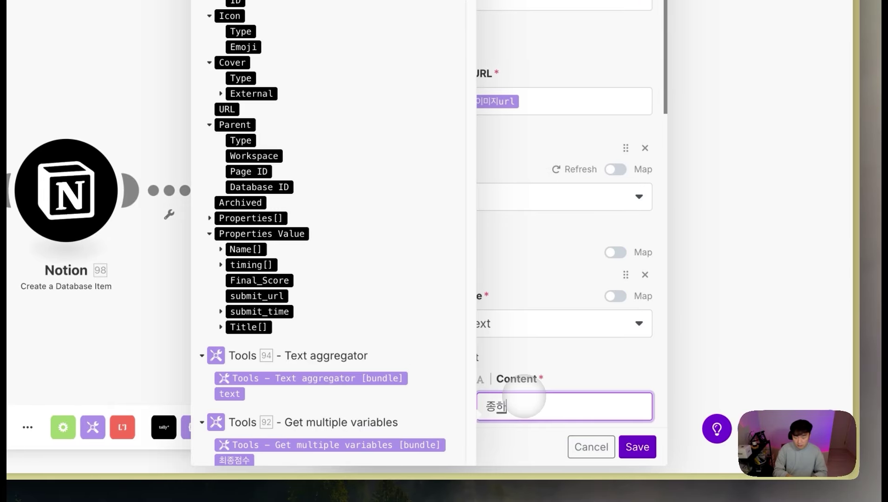
type("합 심설")
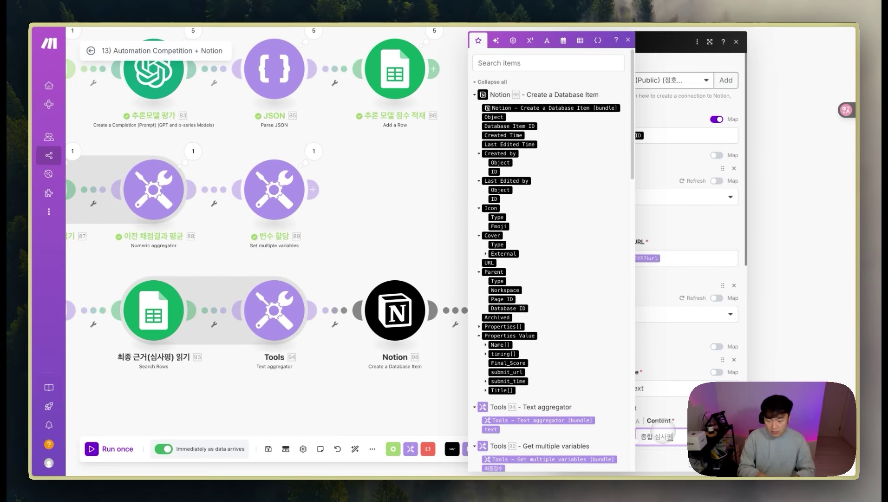
scroll(490, 353, "down", 2)
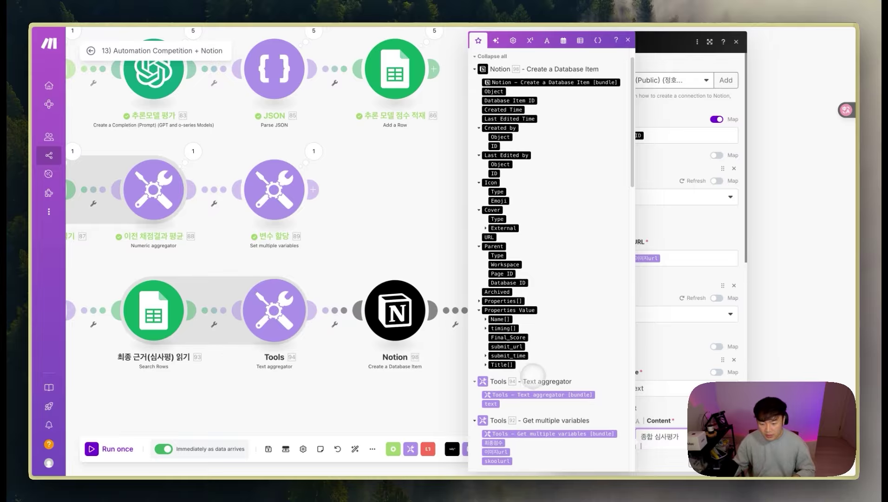
left_click(491, 398)
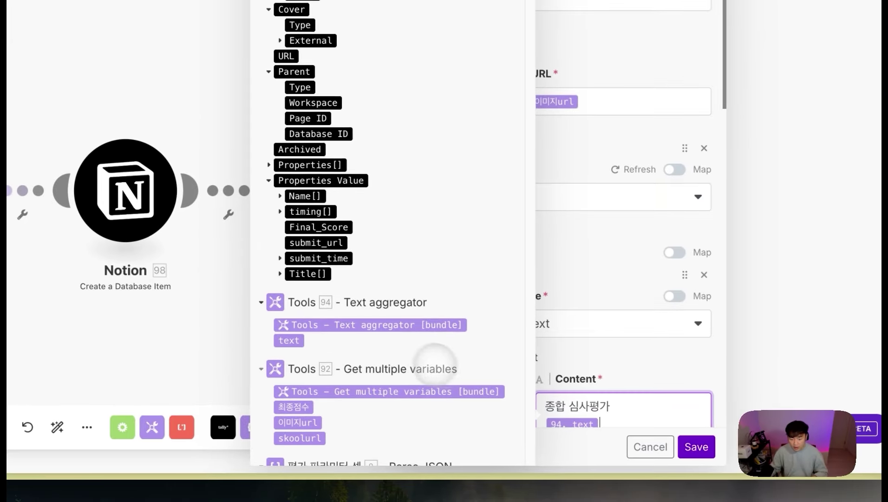
scroll(694, 389, "down", 1)
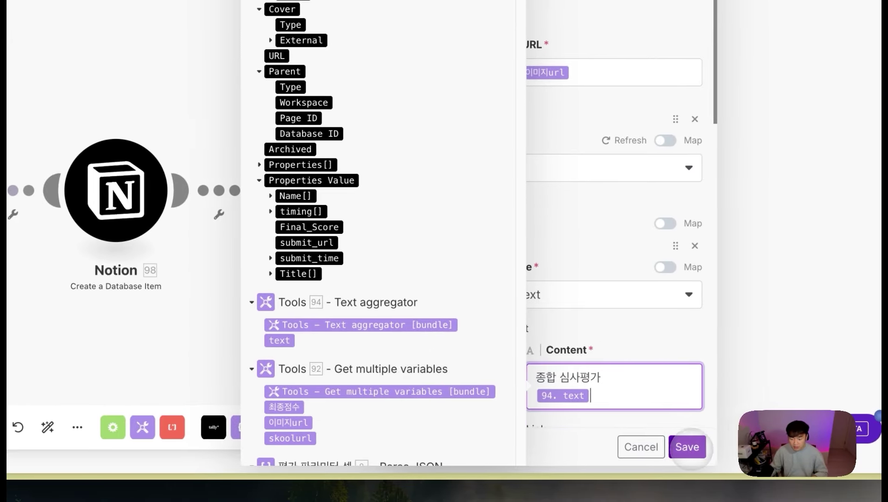
left_click(695, 446)
left_click_drag(218, 337, 375, 325)
Step: Name the text aggregator 최종 심사내용 병합, database-item step 심사 항목 데이터 추가, page-content step 하위 페이지에 내용물 추가
right_click(300, 211)
left_click(350, 271)
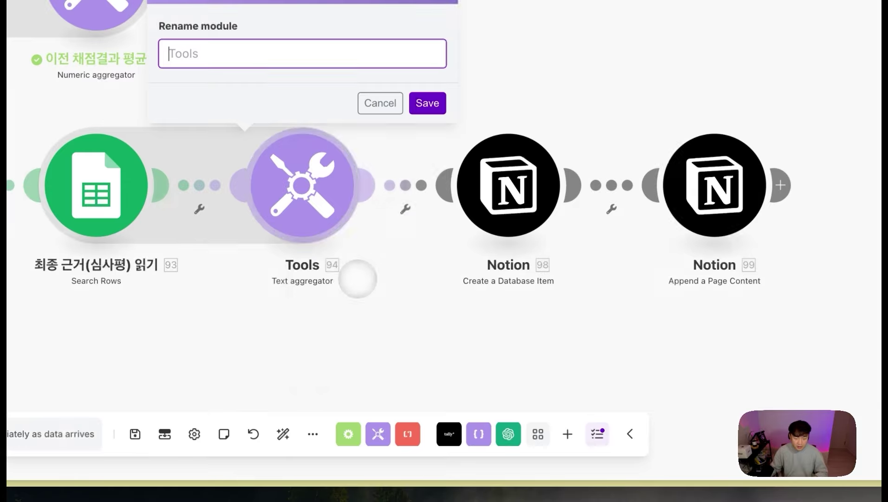
type("최종 심사내용 병합")
key("Return")
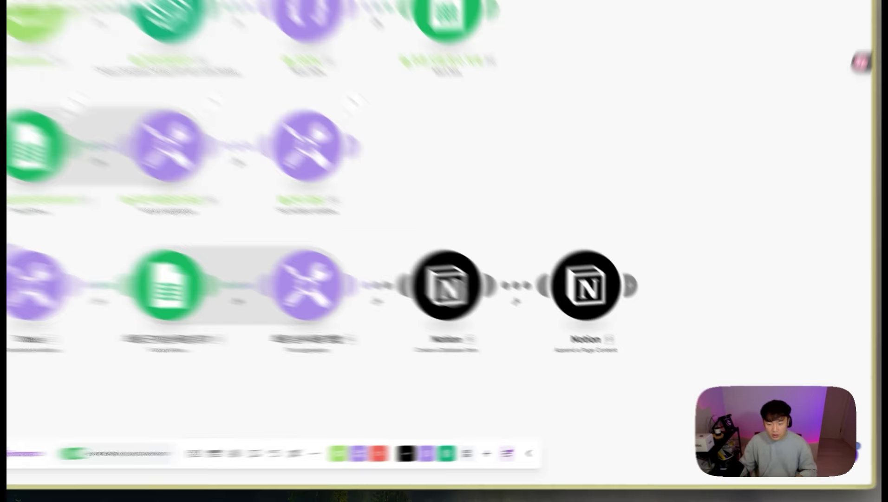
right_click(483, 316)
left_click(514, 361)
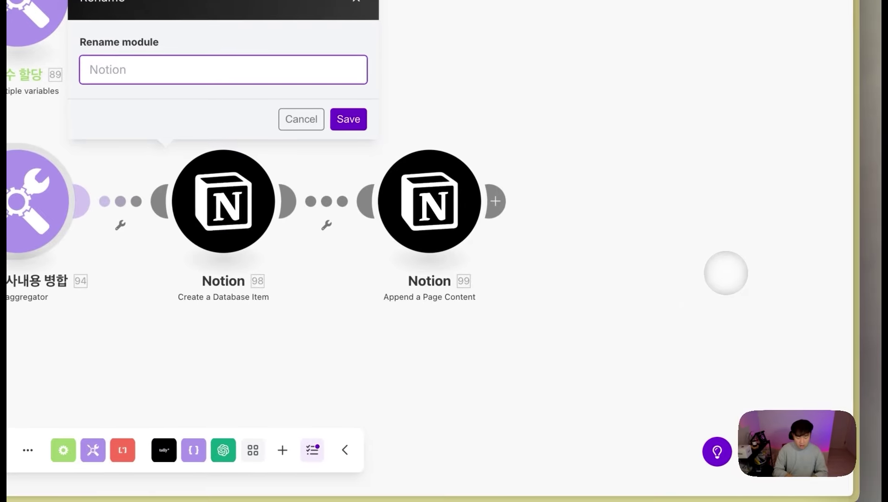
type("심사 항목 데일")
type("터 추가")
key("Return")
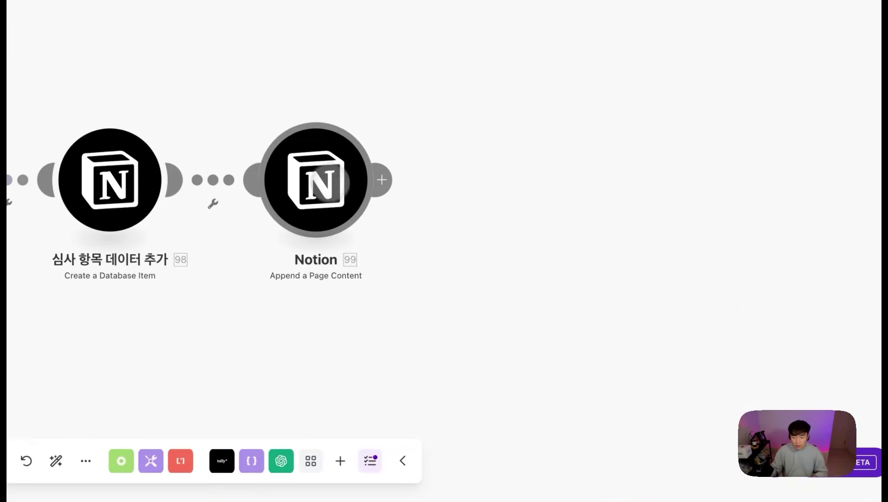
right_click(617, 301)
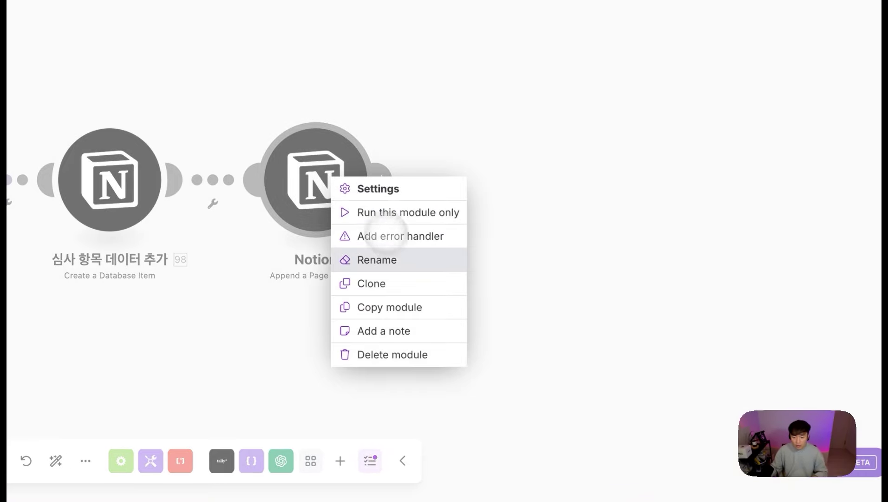
left_click(664, 347)
type("하위 페이지에 내용물 추가")
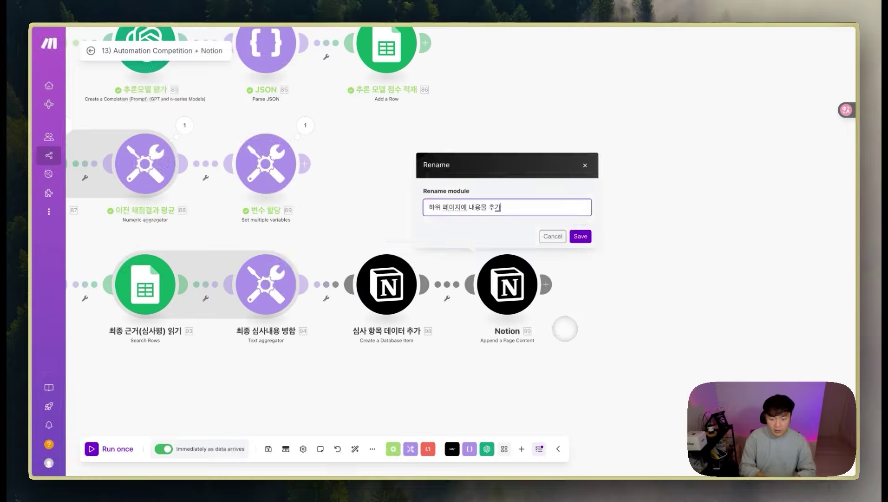
key("Return")
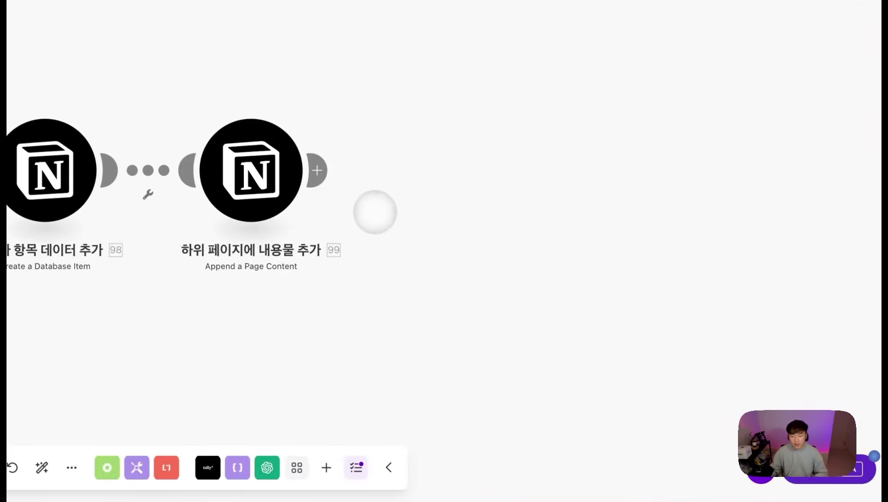
Step: Add a Gmail 'Send an Email' module after the page-content step
left_click(319, 170)
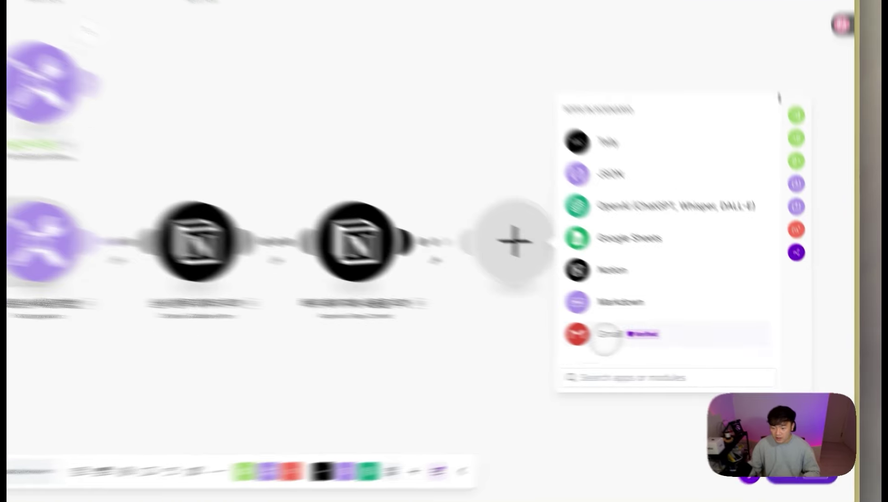
left_click(555, 289)
scroll(581, 270, "down", 3)
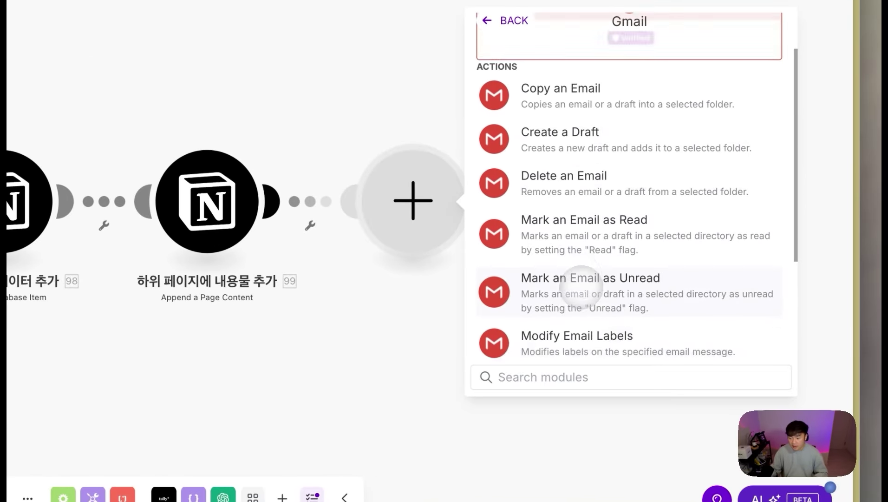
scroll(577, 200, "up", 2)
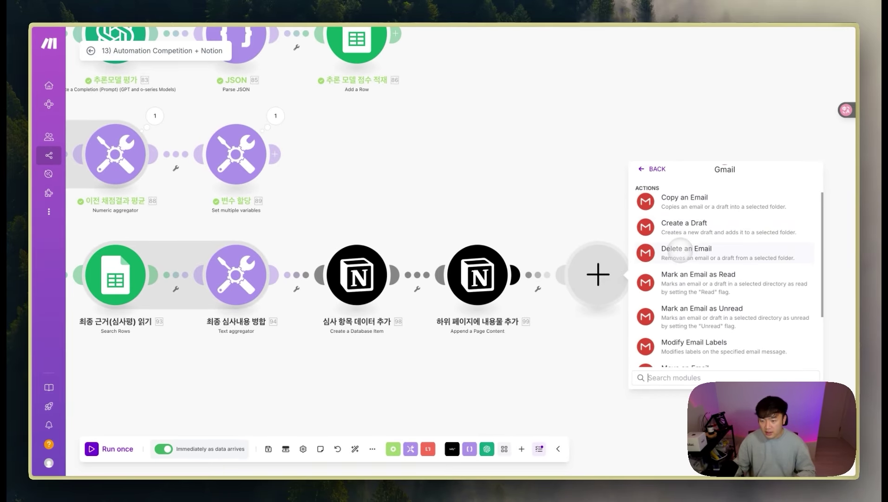
scroll(680, 260, "down", 1)
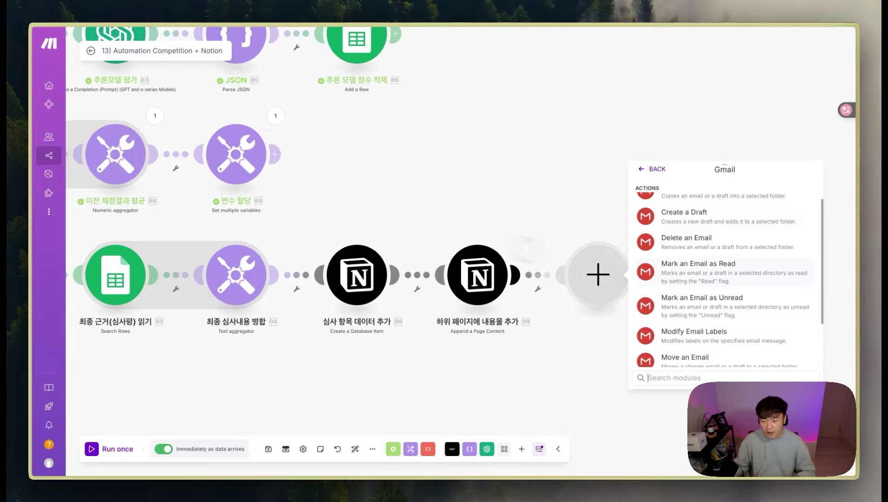
scroll(725, 279, "down", 1)
left_click(674, 335)
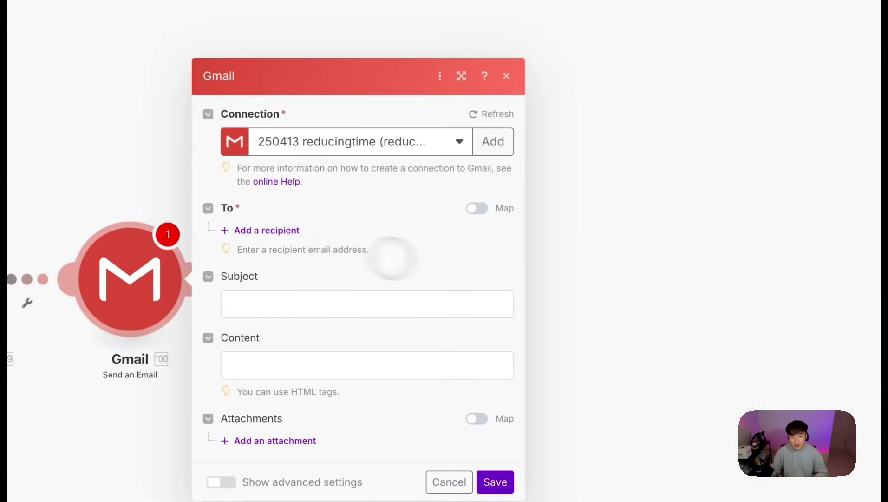
Step: Map the form's email answer as recipient, enter placeholder subject 'ㅇㅇㅇ', and save the Gmail step
left_click(642, 160)
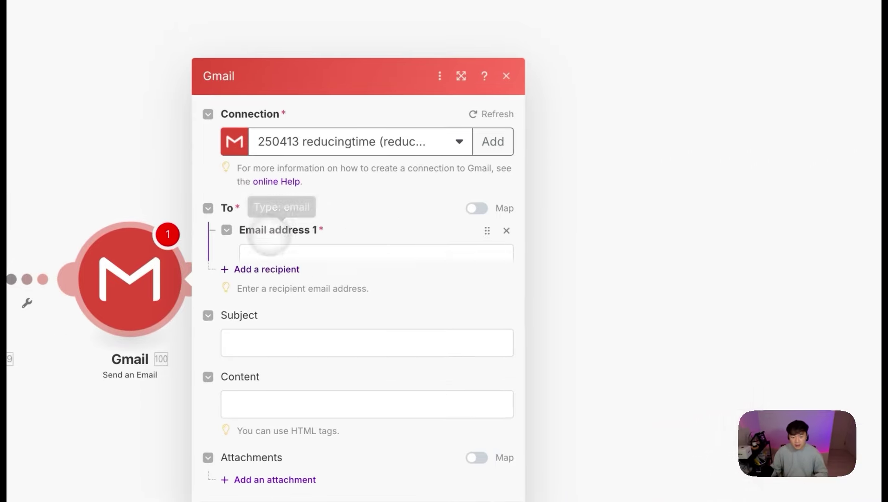
left_click(323, 228)
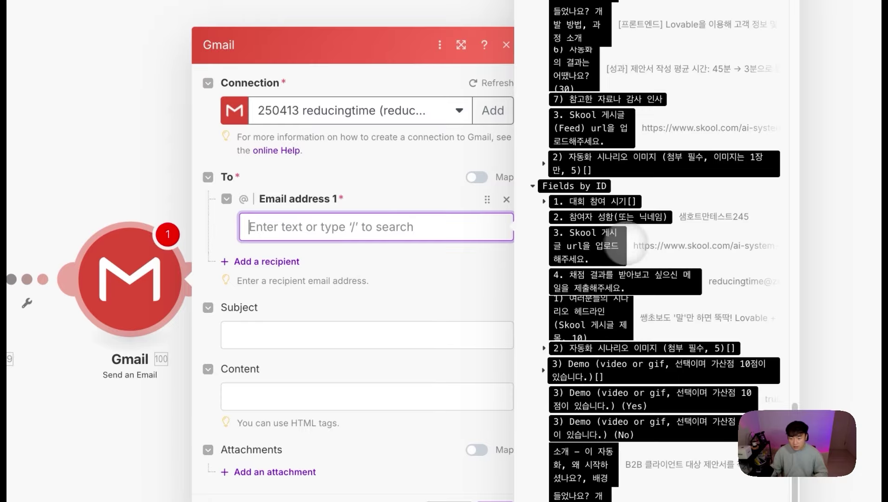
left_click(600, 272)
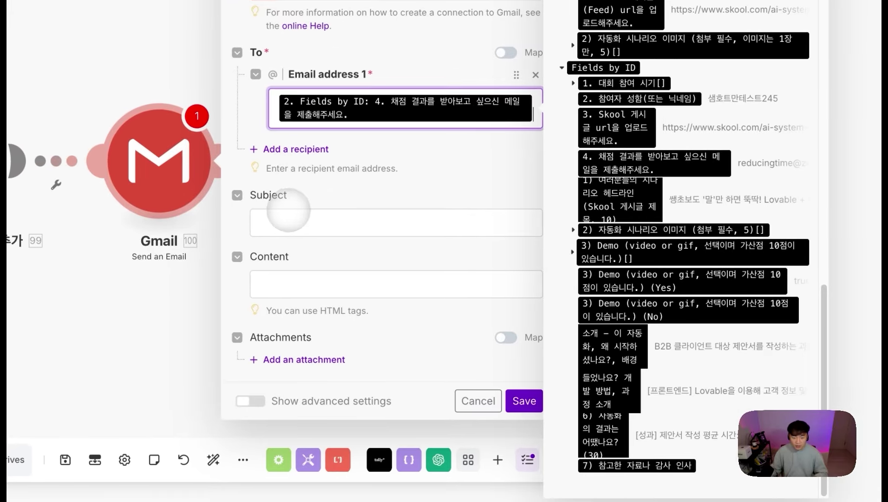
left_click(109, 282)
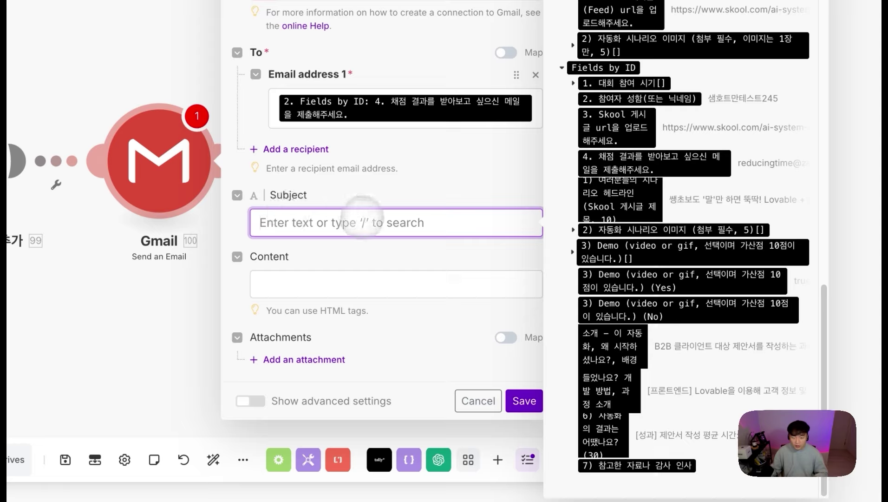
left_click(320, 278)
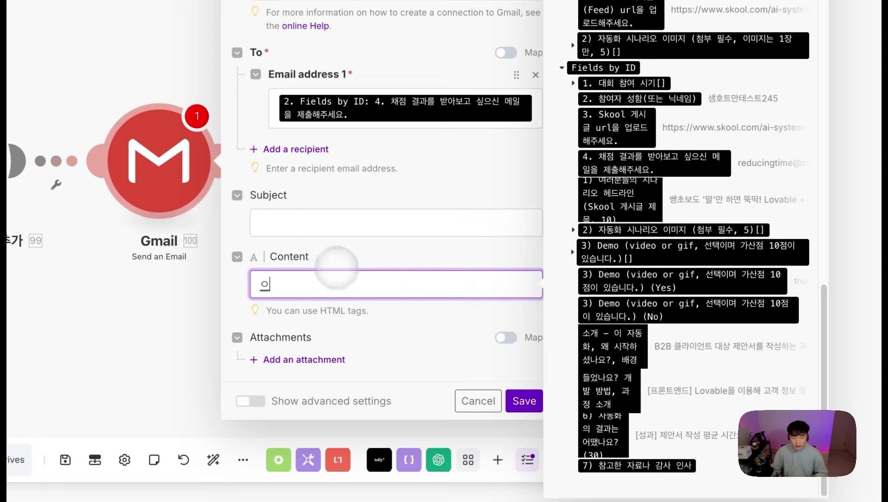
left_click(335, 223)
type("ㅇㅇㅇ")
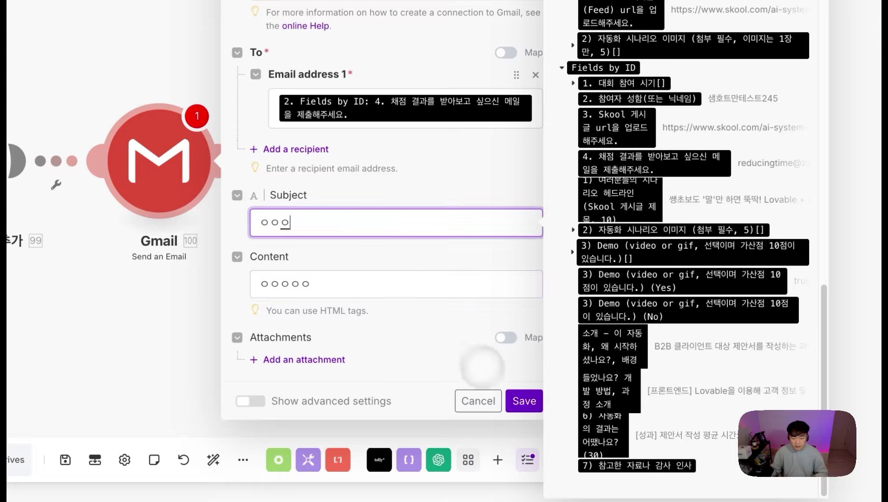
left_click(524, 401)
left_click(358, 184)
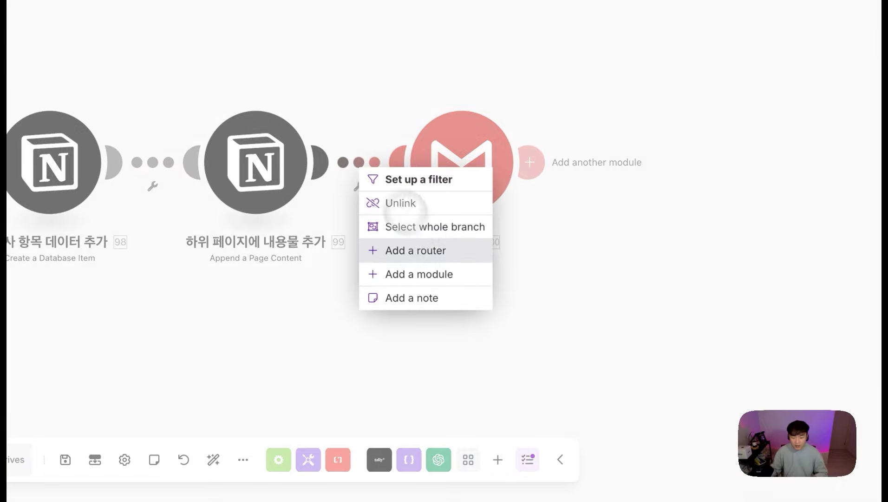
Step: Insert a Markdown to HTML module between Notion and Gmail, then reopen it to write the message text
left_click(438, 275)
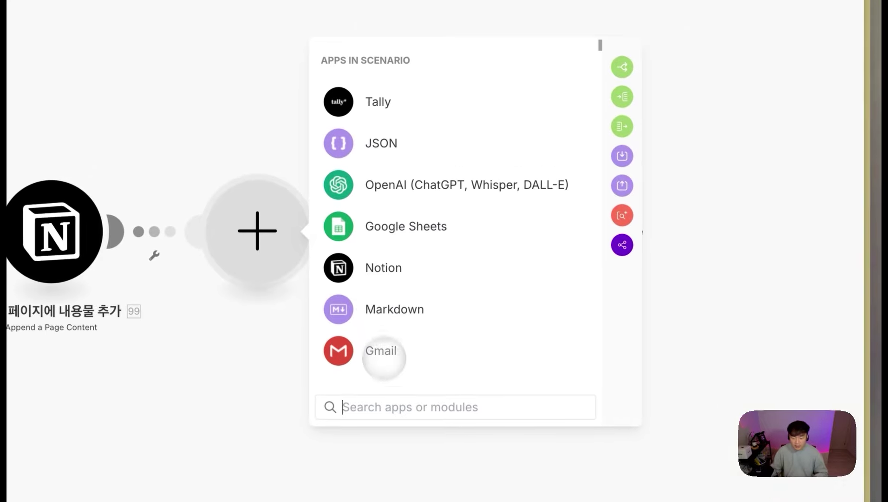
type("ㅡㅁ")
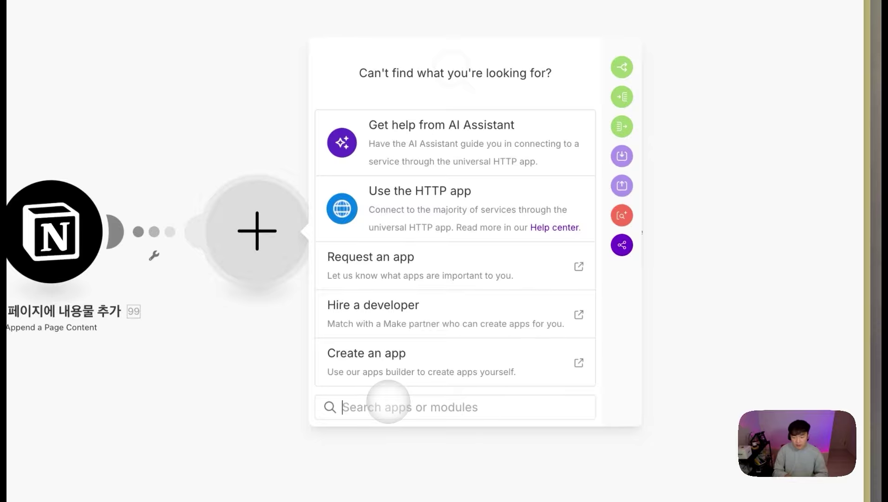
type("mark")
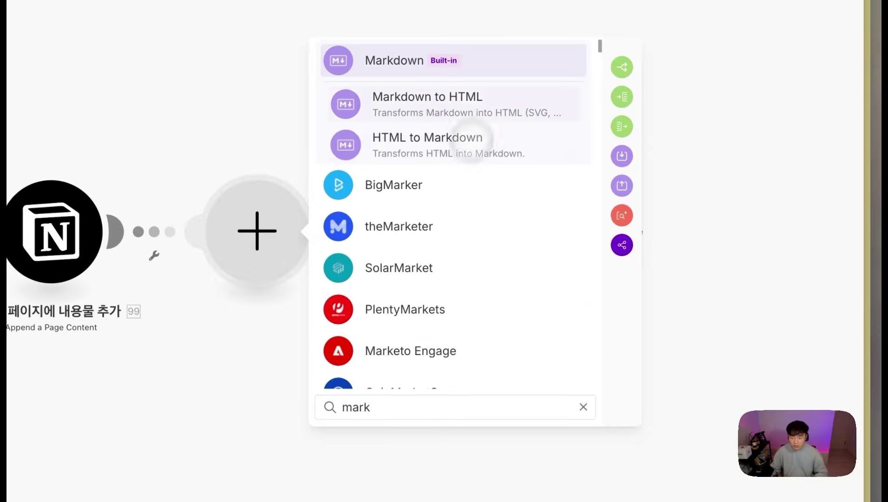
left_click(478, 103)
left_click(478, 192)
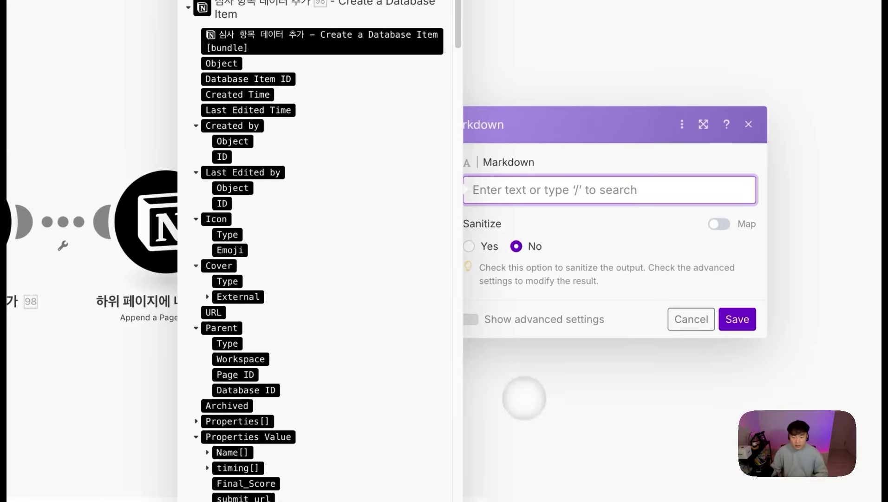
left_click(524, 398)
left_click_drag(489, 119, 290, 293)
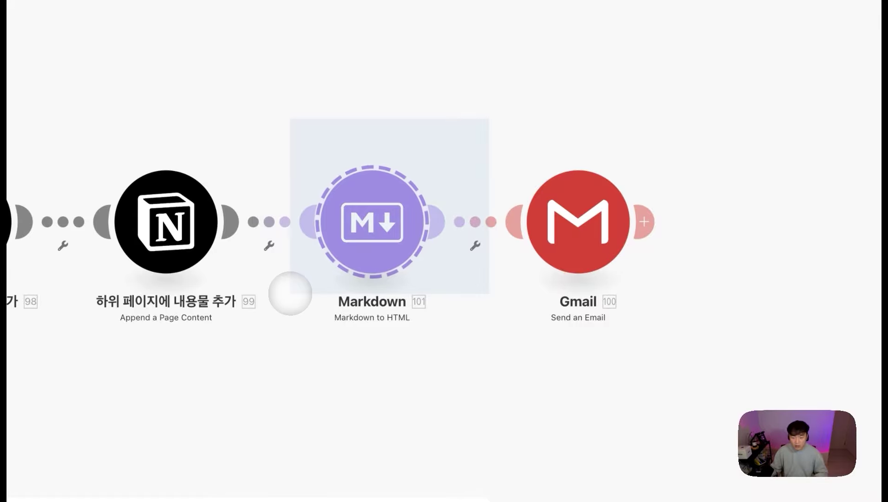
left_click_drag(536, 123, 560, 187)
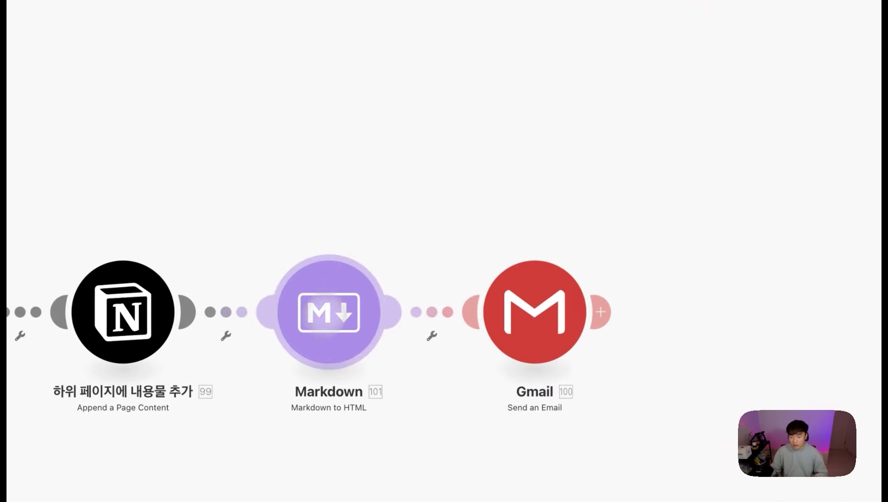
left_click(501, 275)
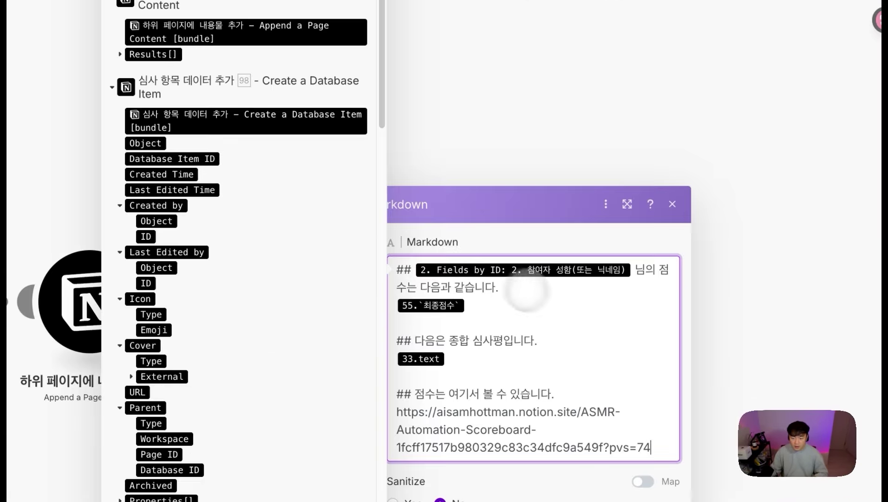
left_click(530, 303)
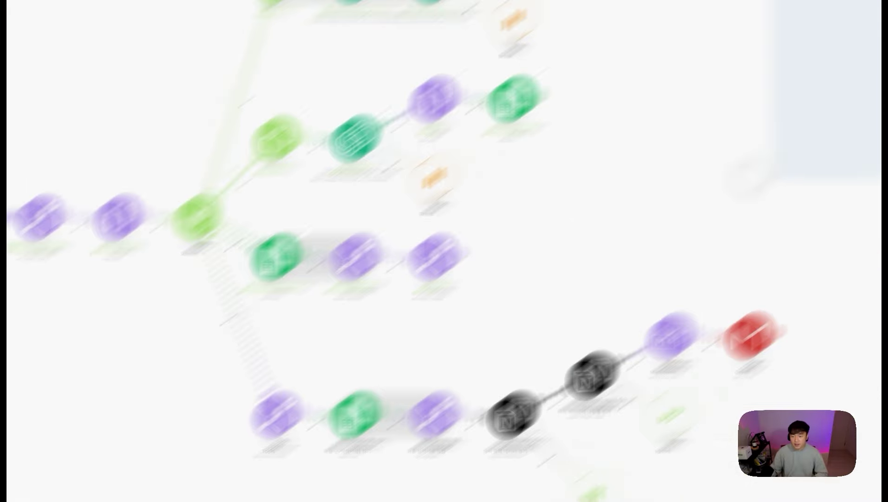
Step: Pan and zoom across the full scenario, then marquee-select the Tally trigger module
left_click_drag(748, 179, 690, 305)
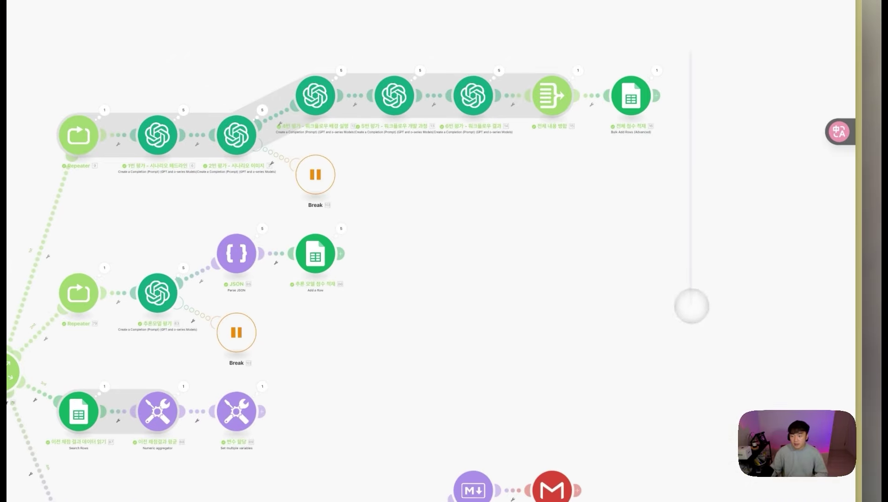
left_click_drag(625, 338, 604, 349)
left_click_drag(470, 383, 459, 345)
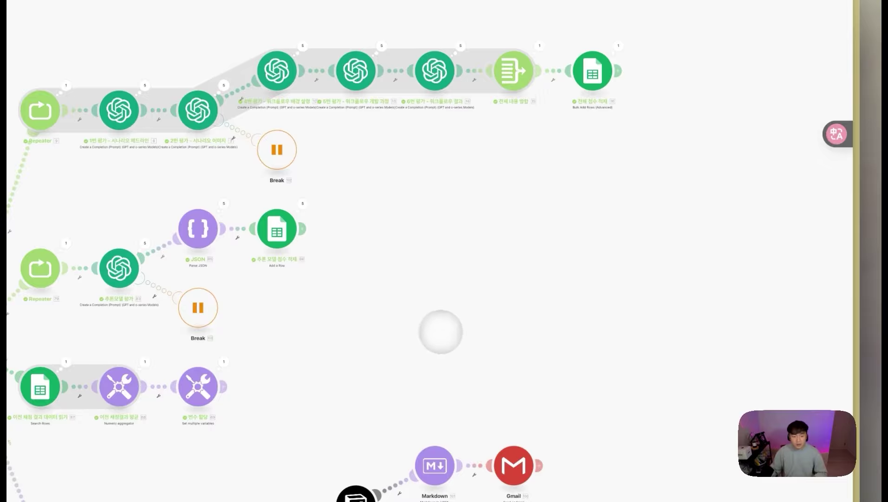
scroll(422, 324, "up", 2)
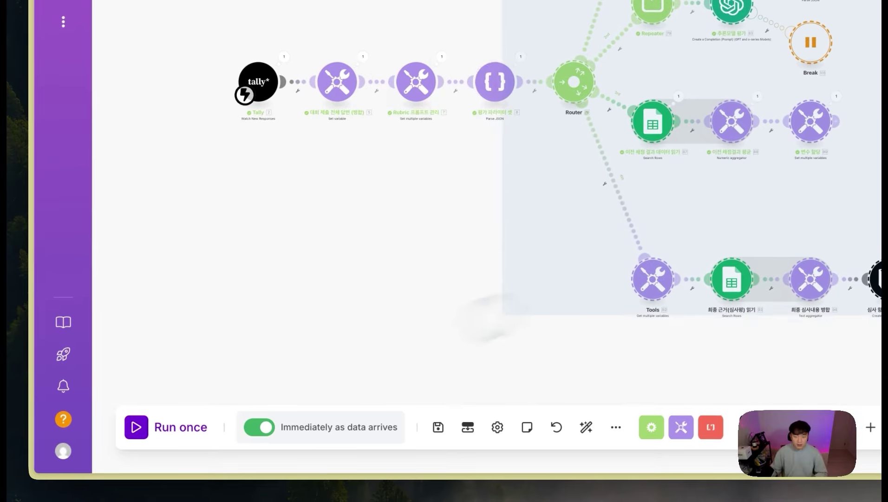
left_click_drag(499, 316, 216, 407)
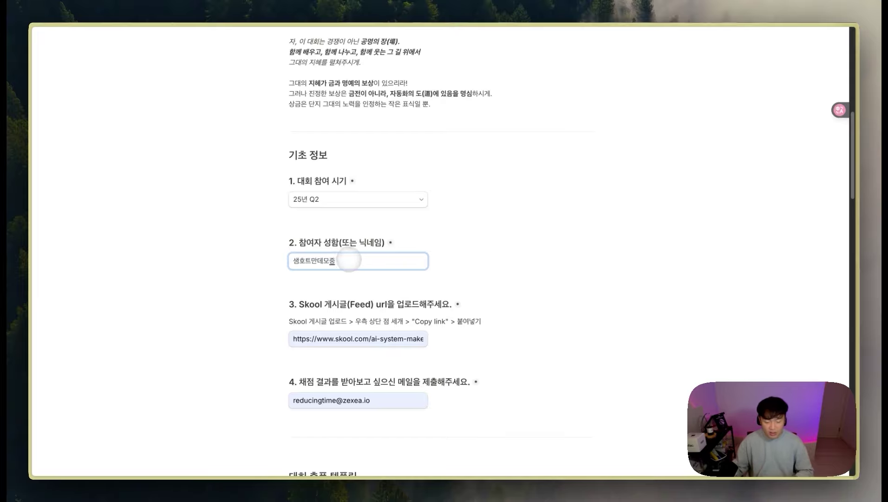
Step: Scroll to the bottom of the filled contest entry form and submit it in Tally
scroll(384, 302, "down", 1)
scroll(382, 320, "down", 1)
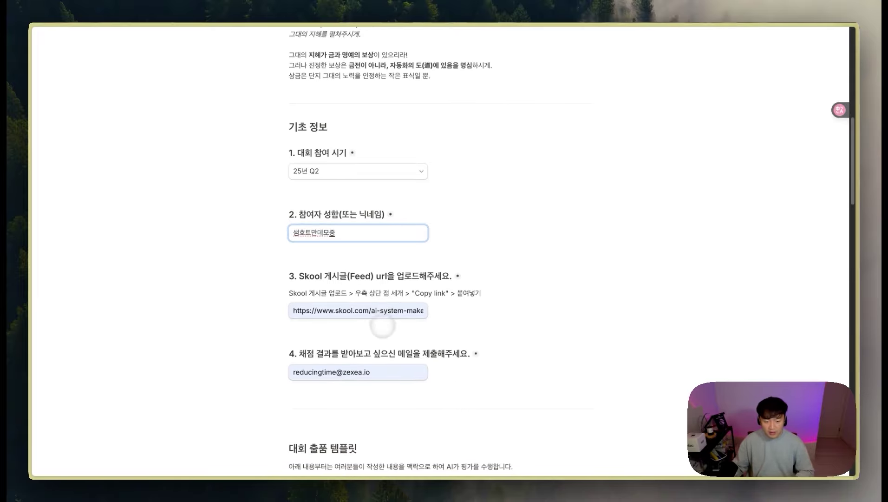
scroll(389, 284, "down", 5)
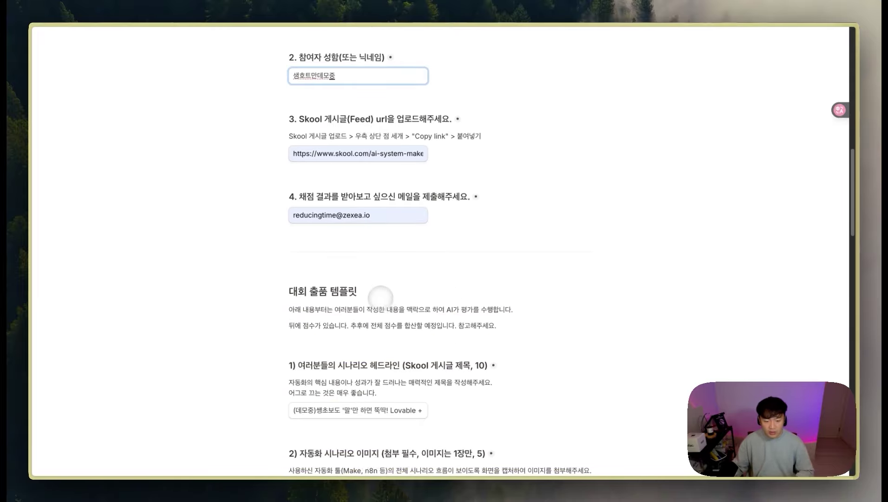
scroll(387, 335, "down", 1)
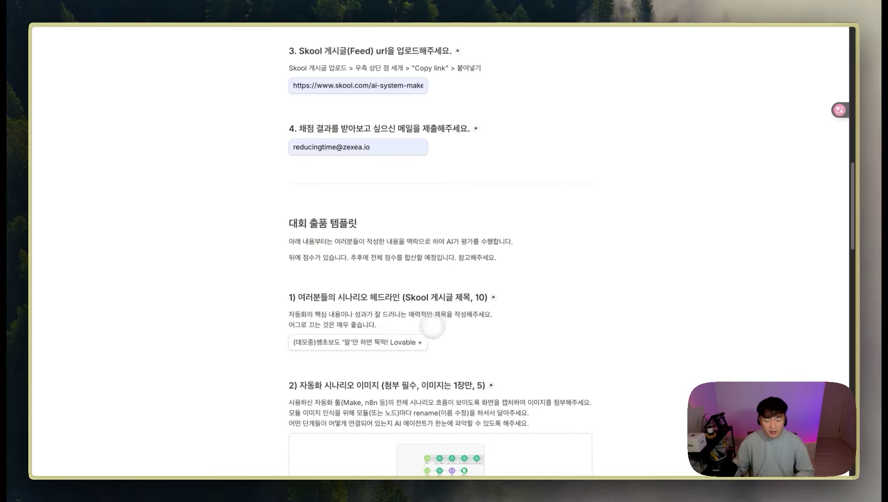
scroll(410, 324, "down", 1)
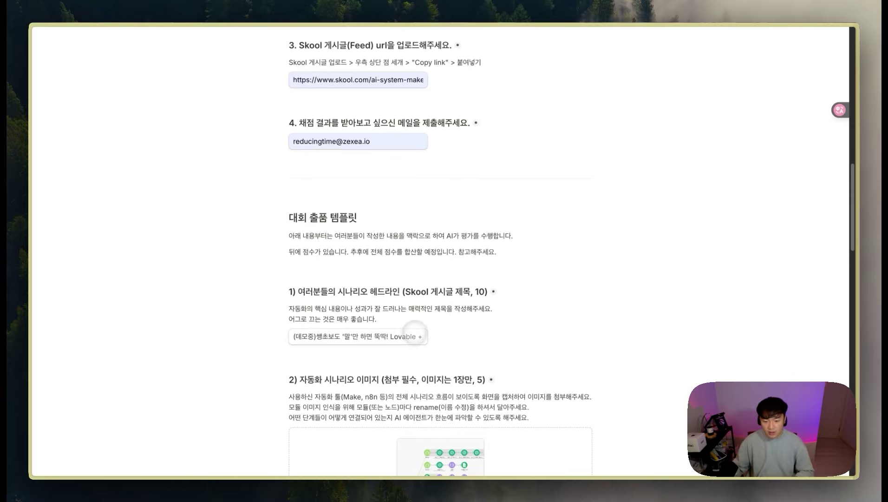
scroll(415, 332, "down", 5)
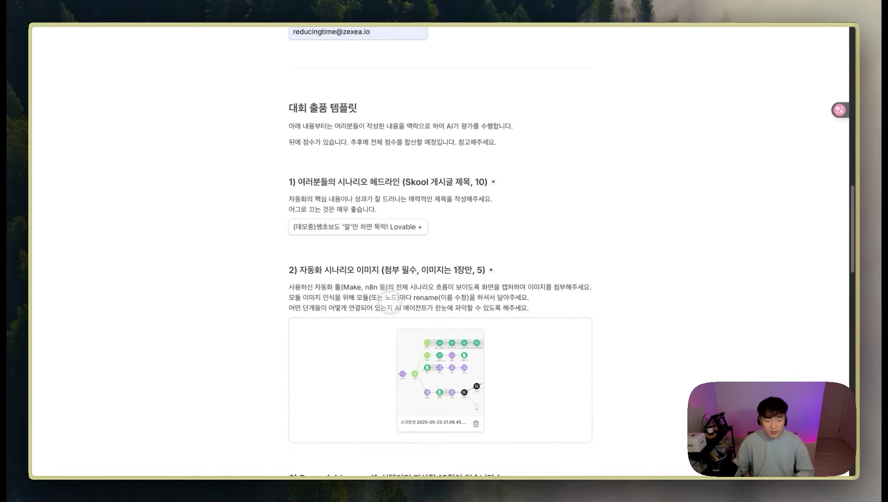
scroll(415, 308, "down", 15)
scroll(439, 310, "down", 13)
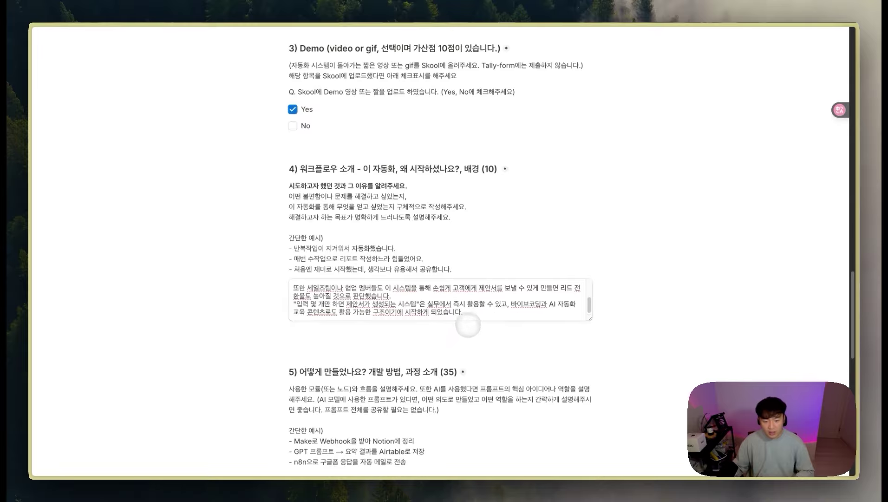
scroll(458, 367, "down", 14)
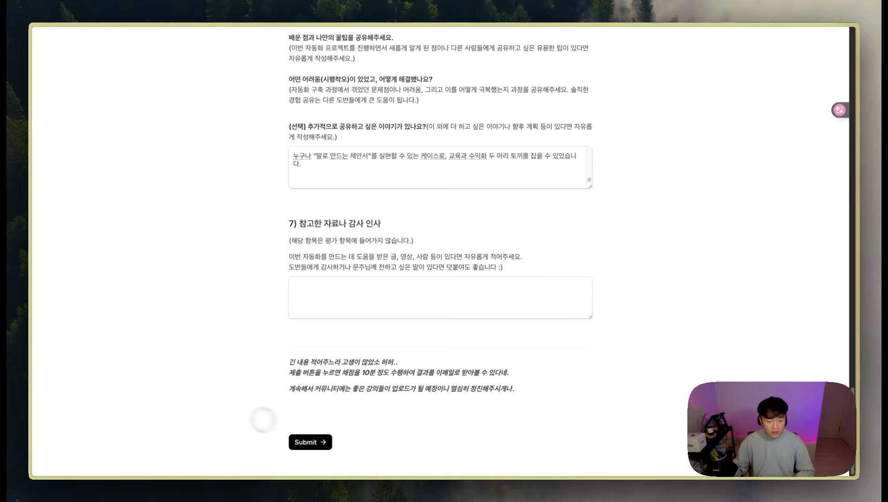
left_click(310, 441)
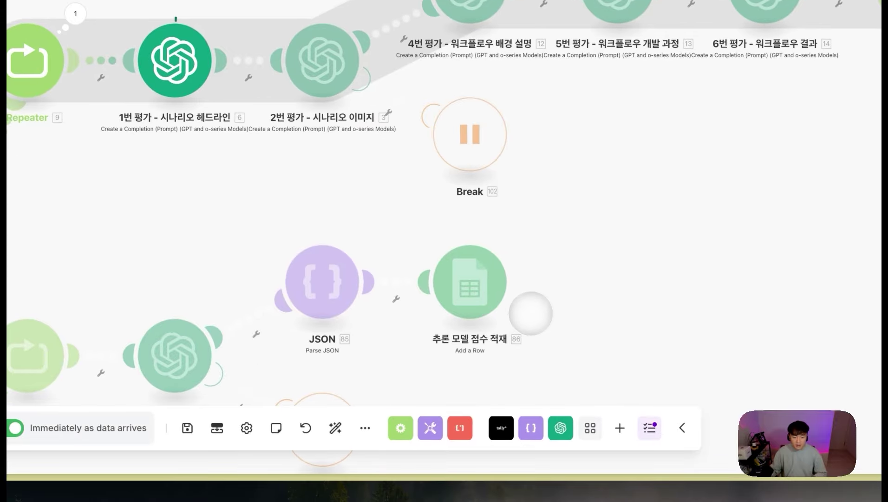
Step: Expand Operation 5's output result to read the scoring reasoning and highlight the score values
scroll(418, 220, "up", 3)
left_click_drag(699, 187, 807, 234)
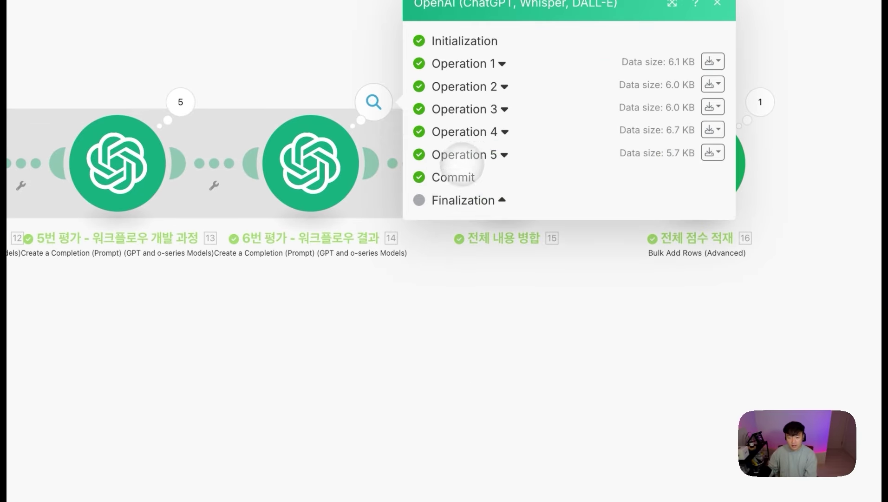
left_click(463, 155)
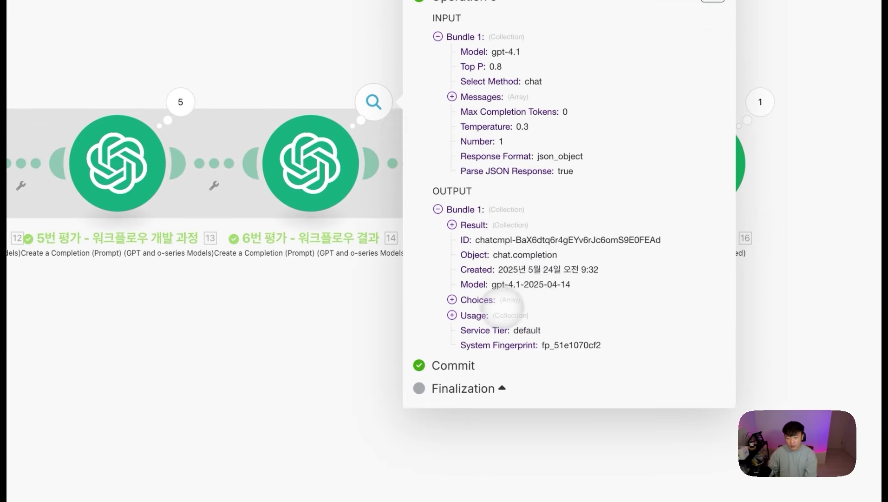
left_click(509, 225)
left_click(496, 242)
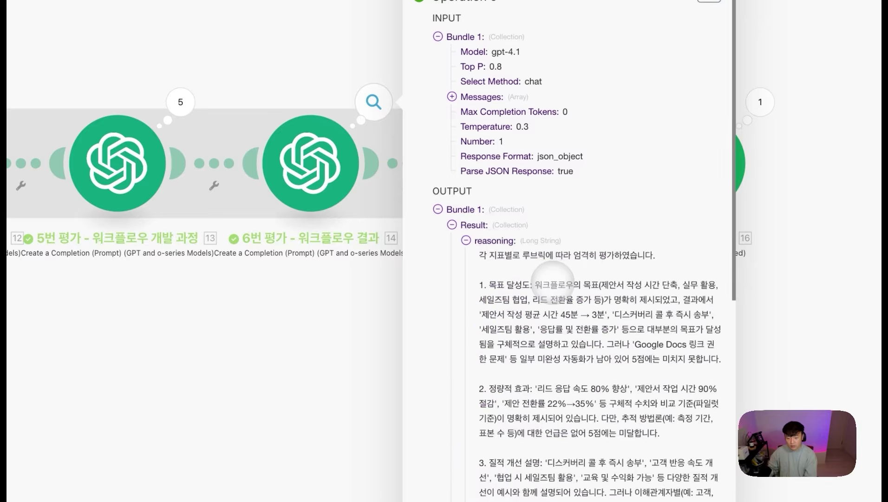
scroll(558, 288, "down", 2)
left_click_drag(551, 239, 721, 314)
scroll(584, 370, "down", 7)
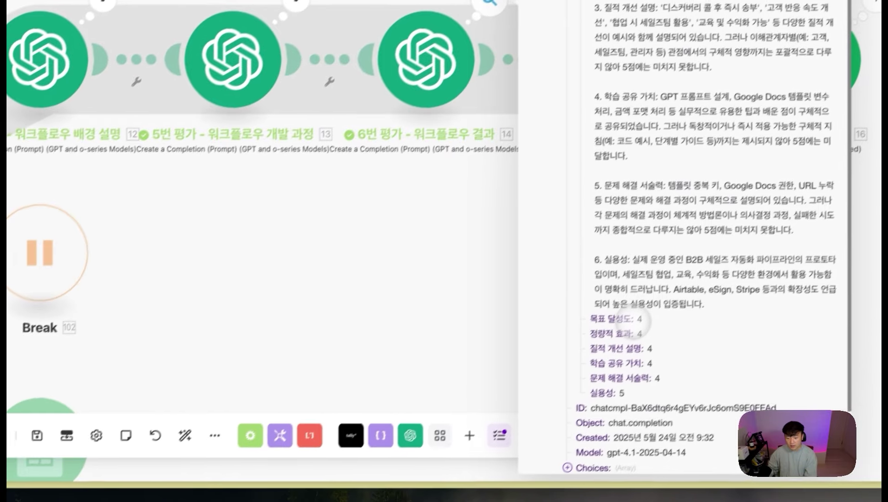
left_click_drag(640, 321, 674, 370)
Step: Close the run results and switch to the ASMR Workflow Log spreadsheet
left_click(425, 291)
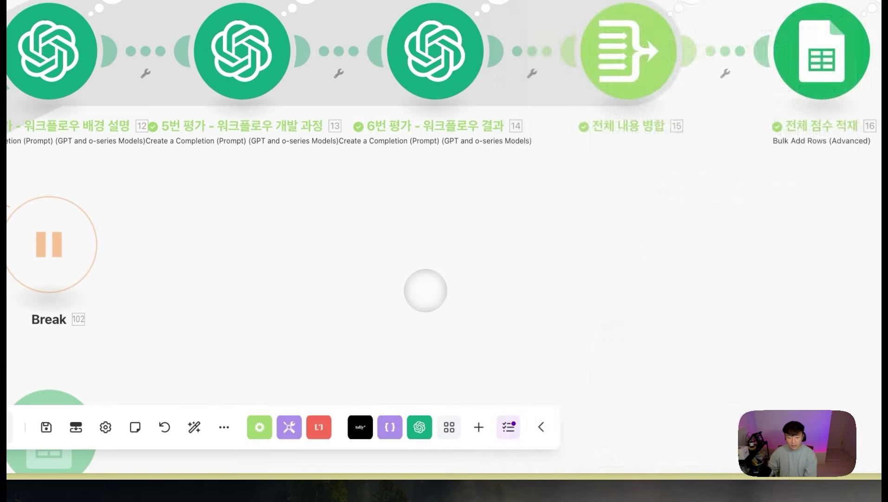
mouse_move(8, 279)
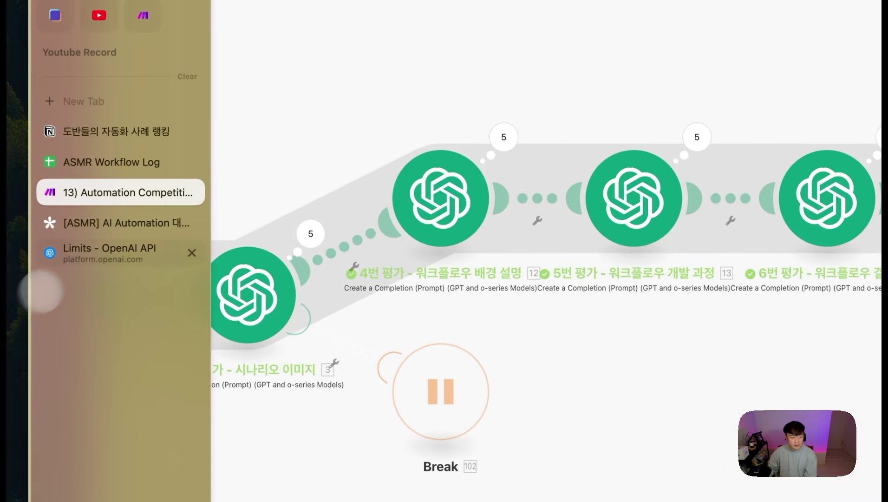
left_click(102, 162)
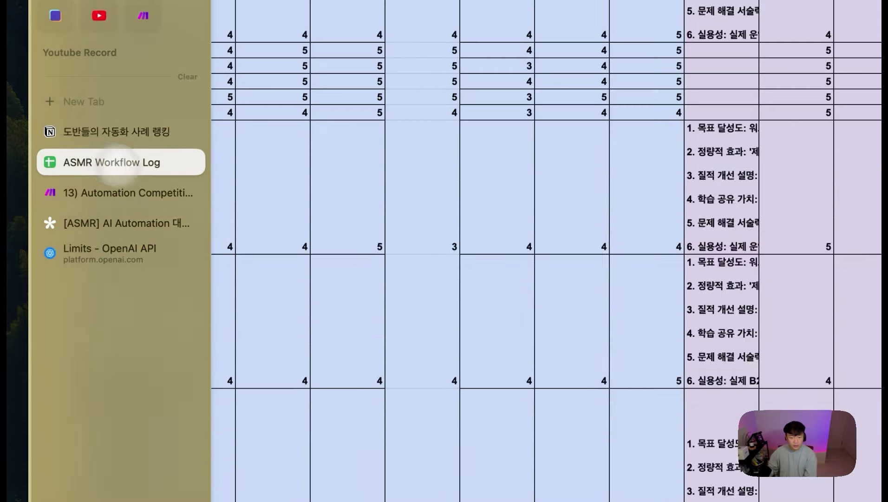
scroll(203, 427, "right", 15)
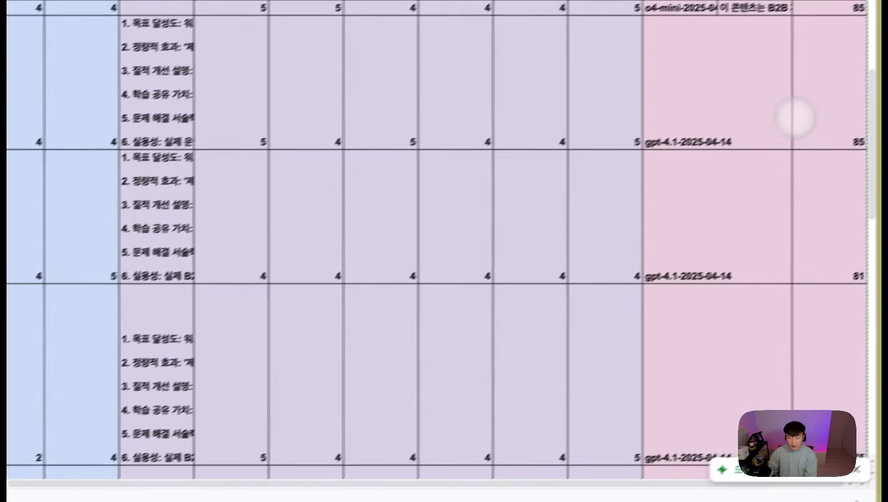
left_click(780, 119)
scroll(795, 252, "down", 8)
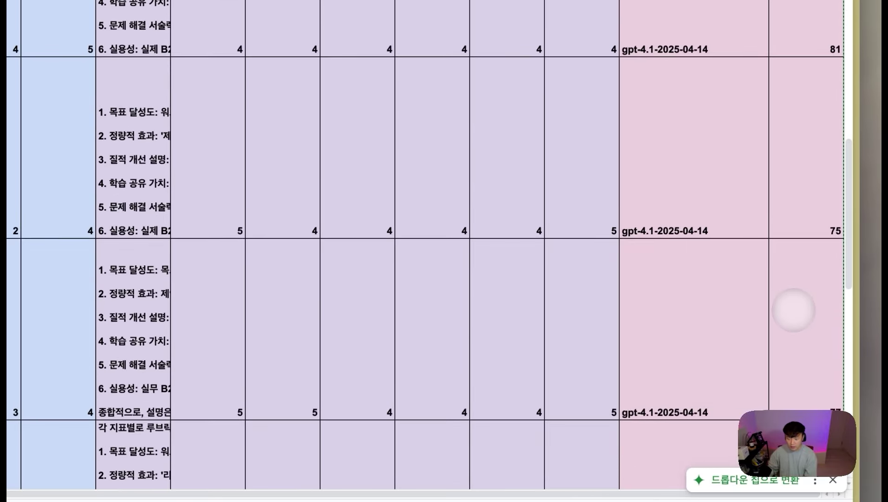
scroll(799, 332, "down", 1)
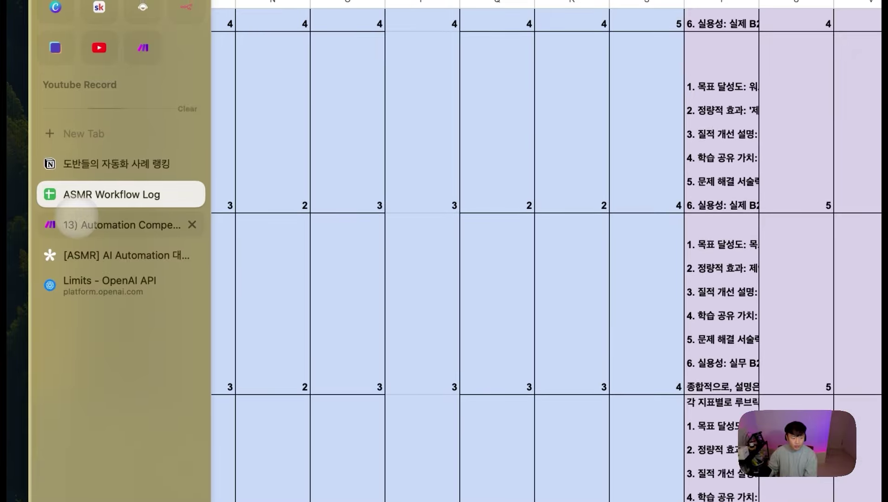
left_click(76, 225)
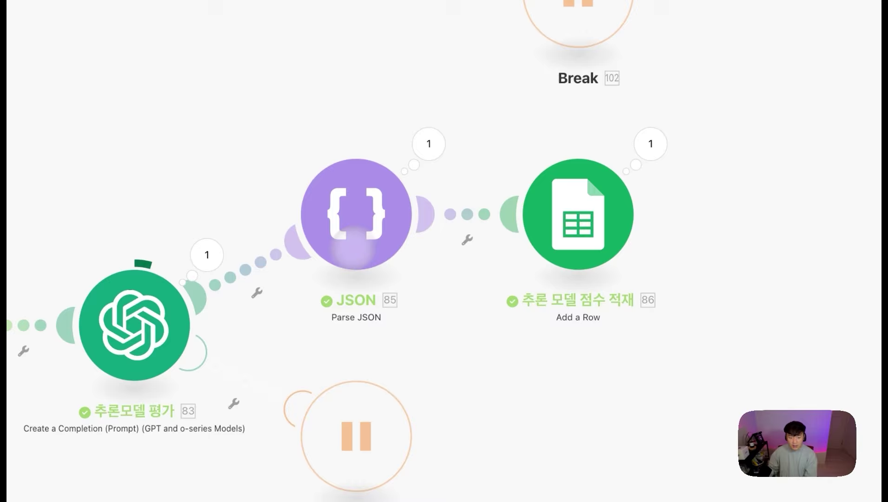
Step: Inspect the OpenAI scoring module's Operation 2 output and select its o4-mini score lines
left_click(207, 255)
left_click(301, 195)
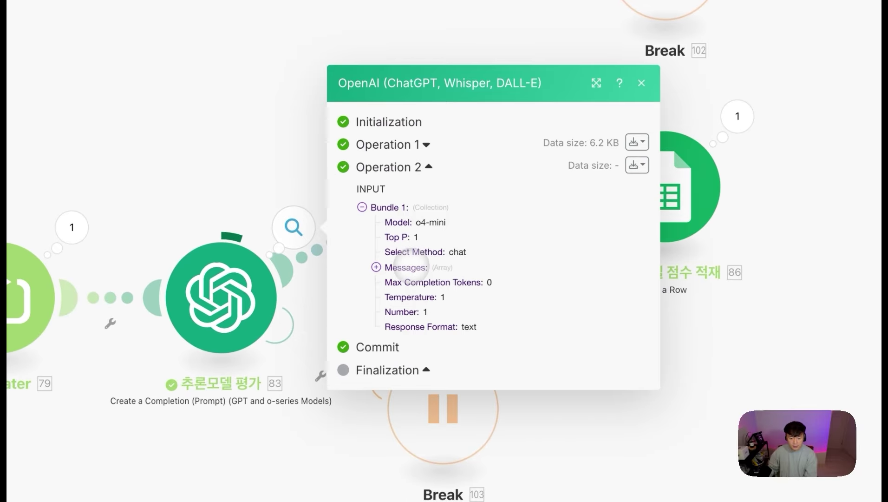
left_click(406, 267)
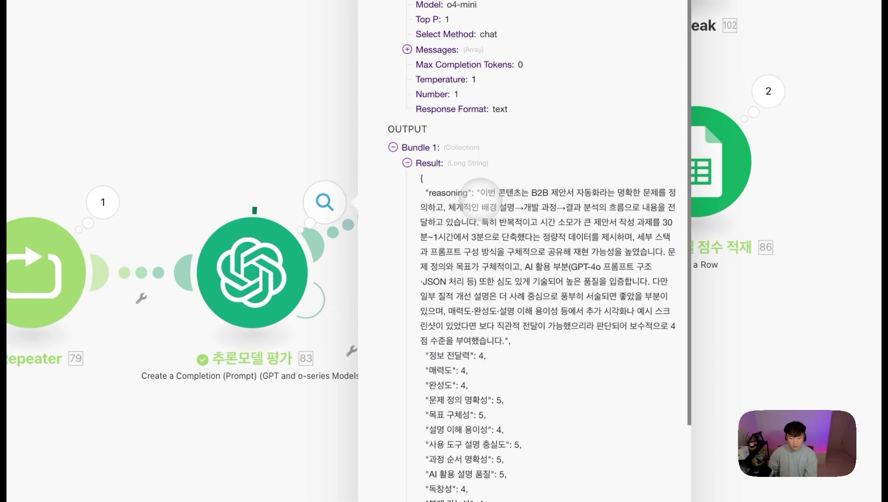
scroll(481, 190, "down", 5)
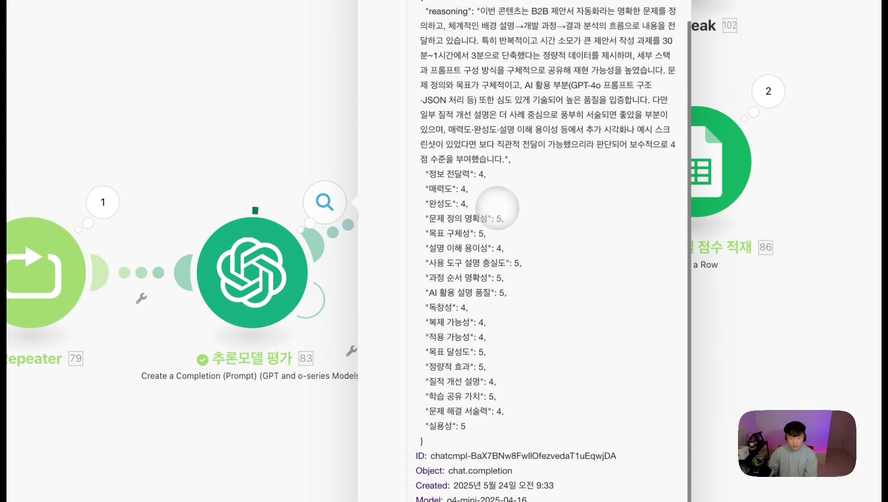
left_click_drag(437, 164, 503, 408)
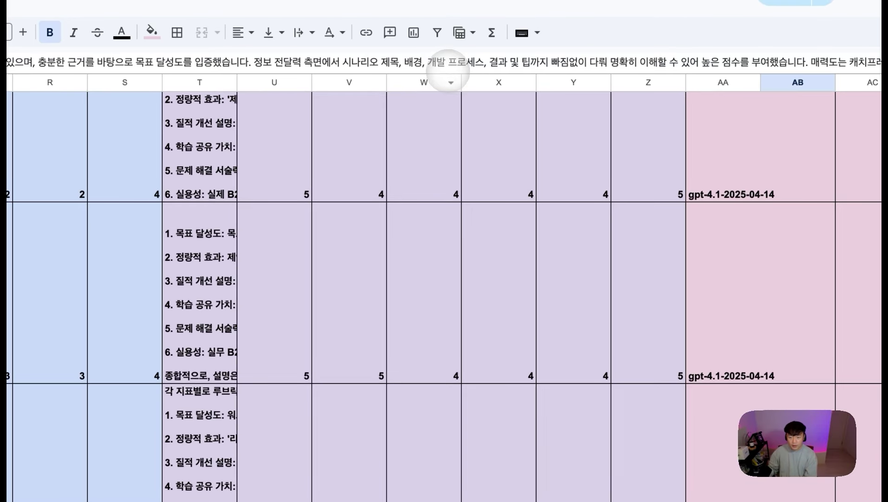
Step: Review the new o4-mini rows, selecting total scores from 77 down to 93, then return to Make
left_click_drag(440, 93, 470, 217)
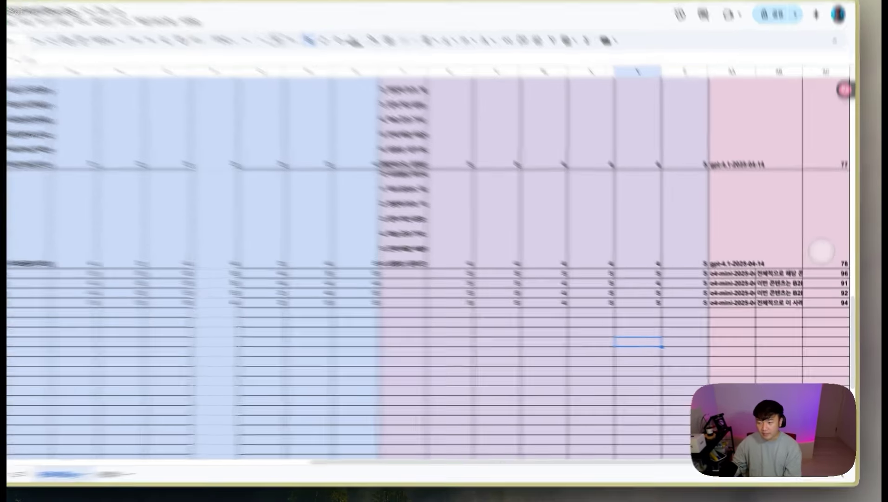
left_click(750, 251)
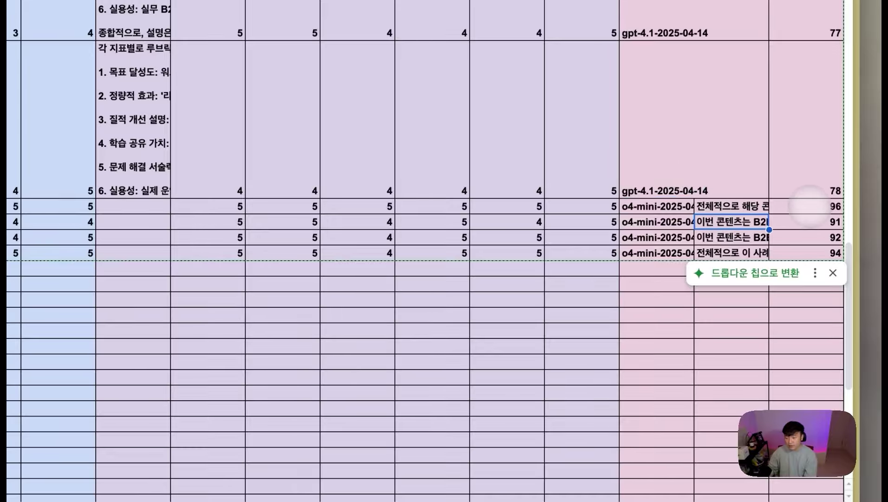
left_click(738, 392)
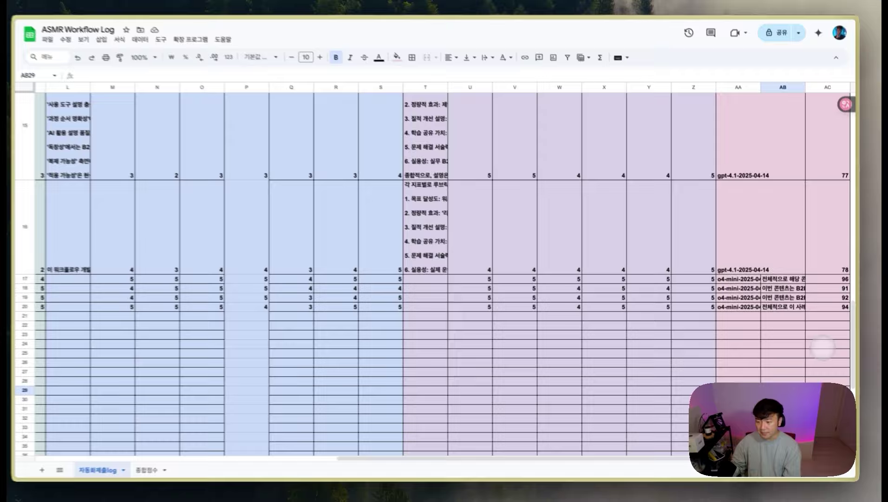
left_click(814, 9)
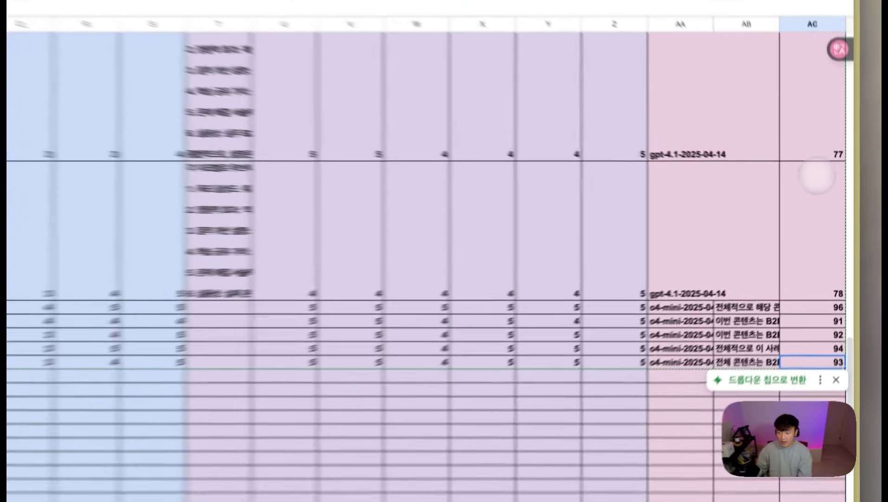
left_click_drag(814, 111, 818, 374)
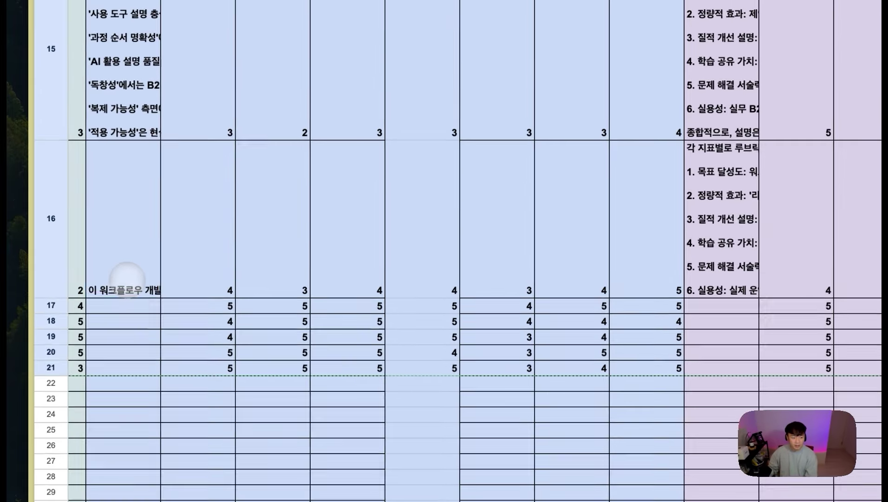
mouse_move(13, 267)
left_click(58, 217)
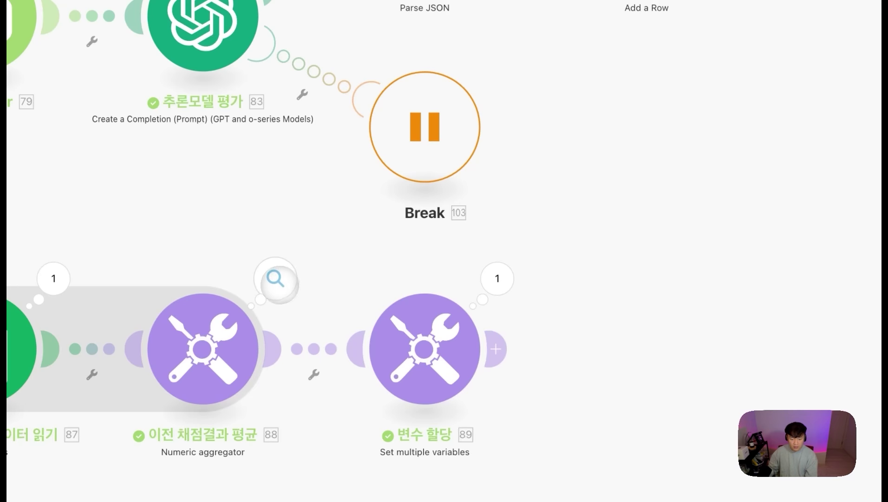
Step: Check the Numeric aggregator's run result showing the 86.2 average score
left_click(276, 279)
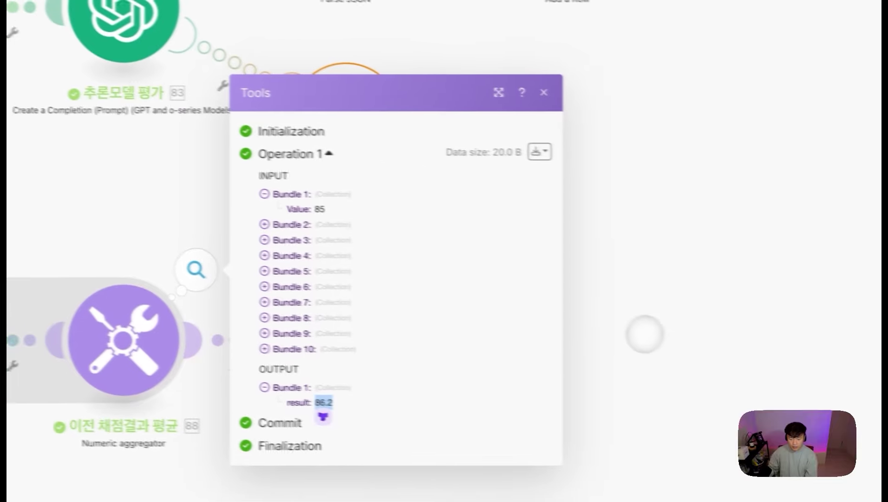
left_click(718, 339)
scroll(650, 92, "down", 7)
Step: Bring the Notion, Markdown and Gmail modules into view, then open the ASMR Automation Scoreboard page
scroll(650, 93, "right", 12)
scroll(424, 362, "right", 15)
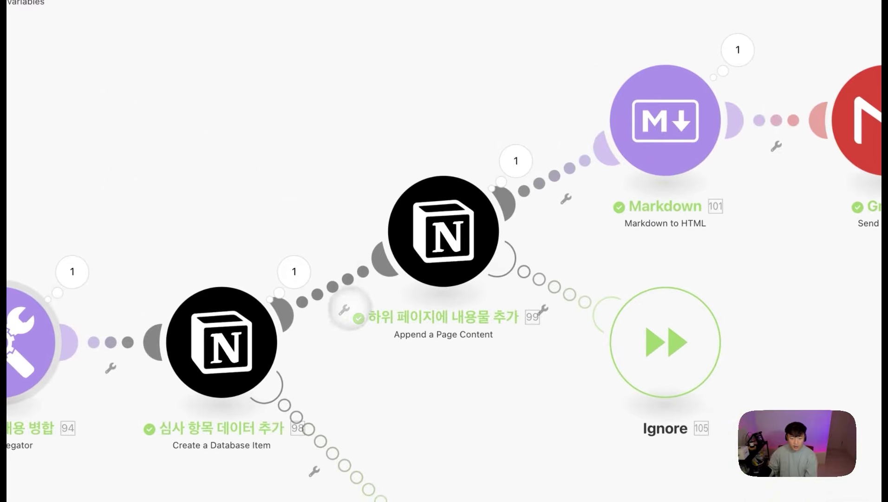
scroll(347, 307, "right", 15)
scroll(347, 307, "up", 2)
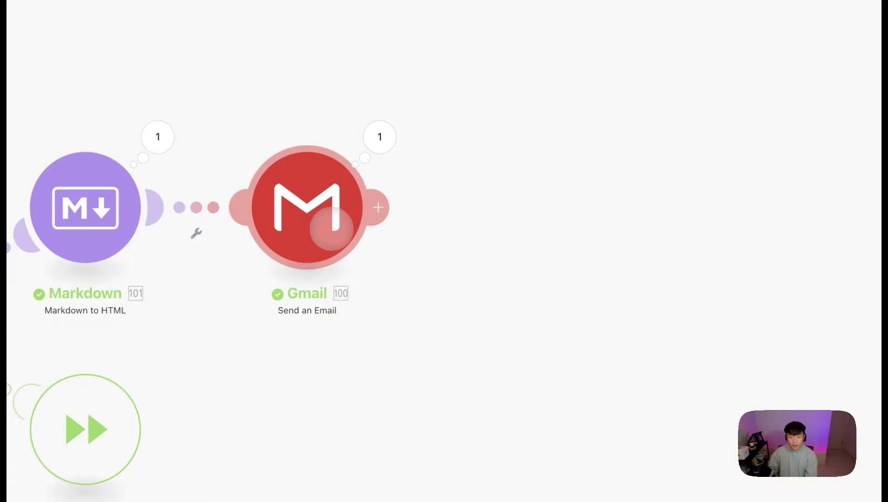
scroll(332, 222, "left", 13)
scroll(332, 222, "up", 1)
mouse_move(4, 250)
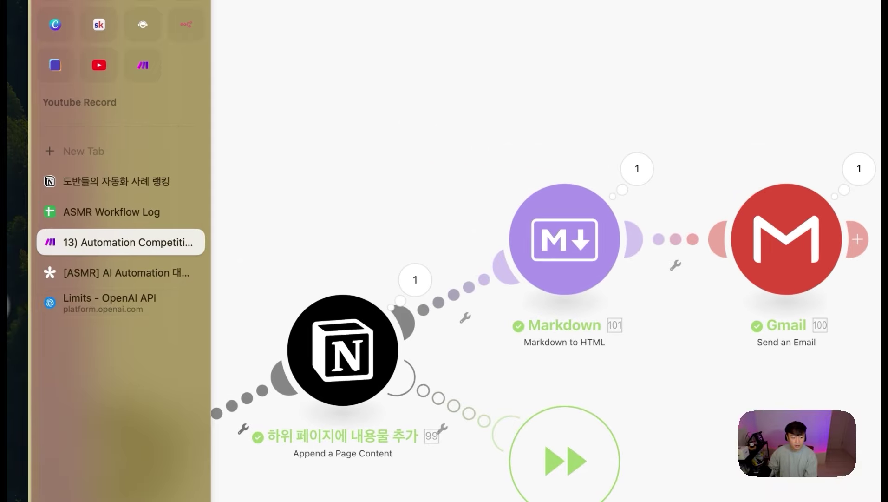
left_click(102, 181)
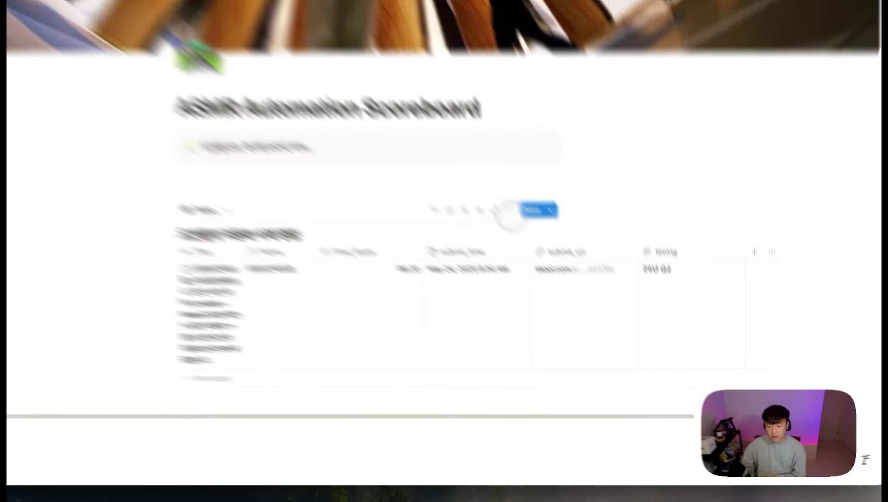
Step: Switch the ASMR Automation Scoreboard view from table to Gallery layout
left_click(555, 258)
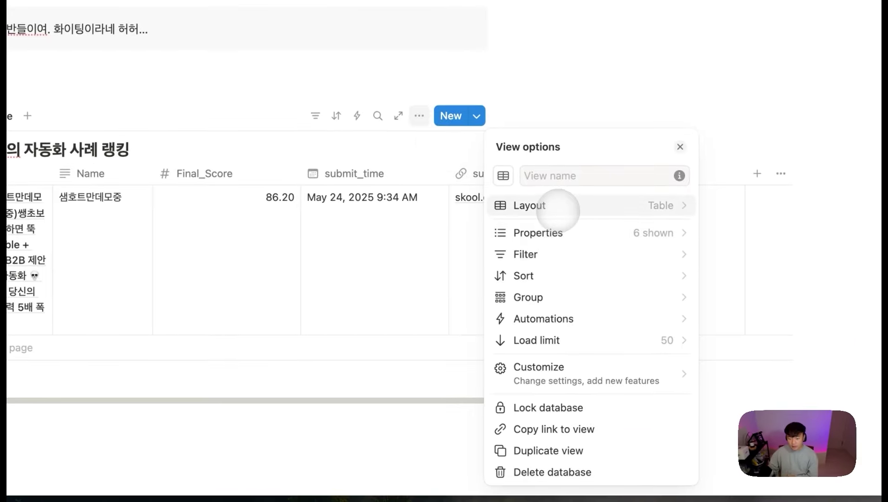
left_click(559, 208)
left_click(564, 244)
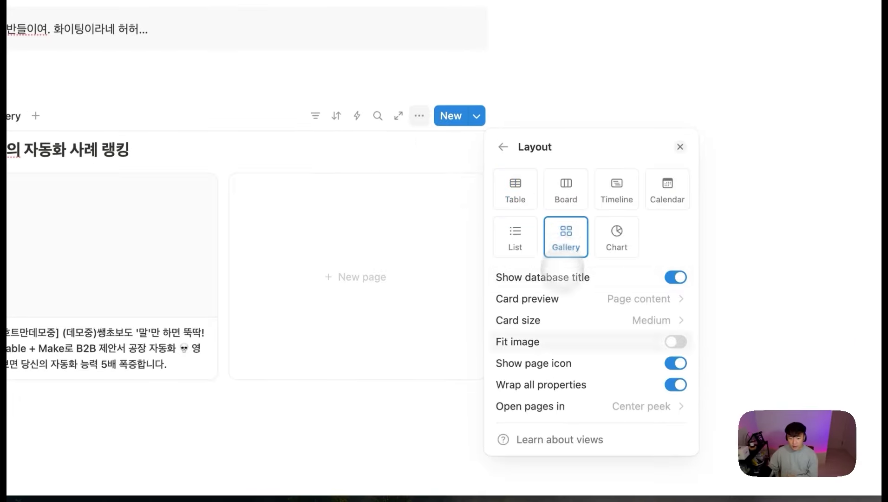
key("Escape")
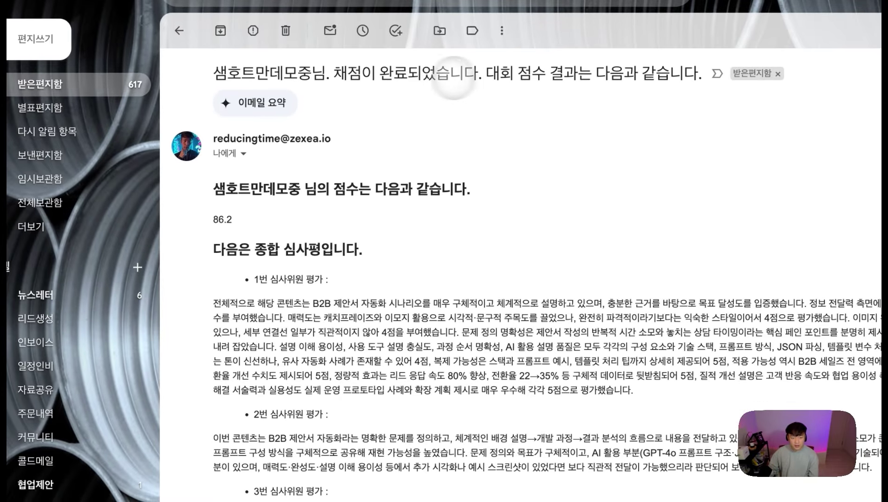
Step: Read the email's subject and the first judges' reviews below the 86.2 score
left_click_drag(485, 73, 227, 76)
left_click(440, 218)
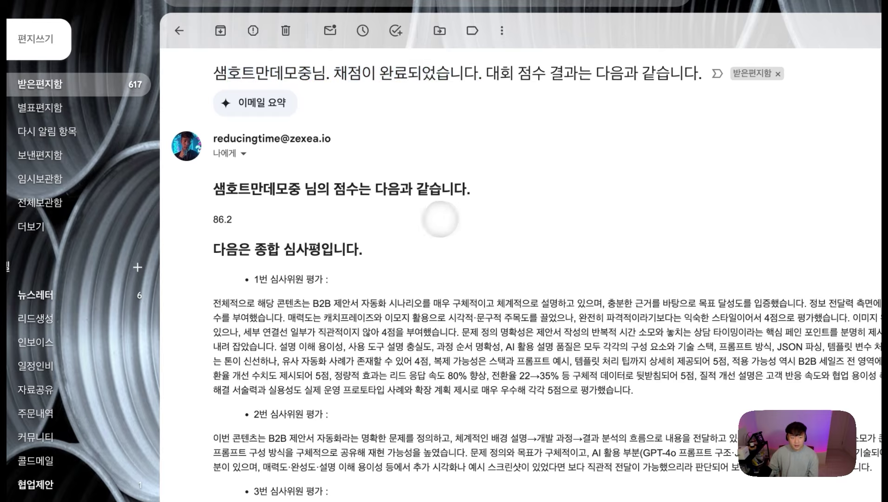
scroll(587, 320, "down", 1)
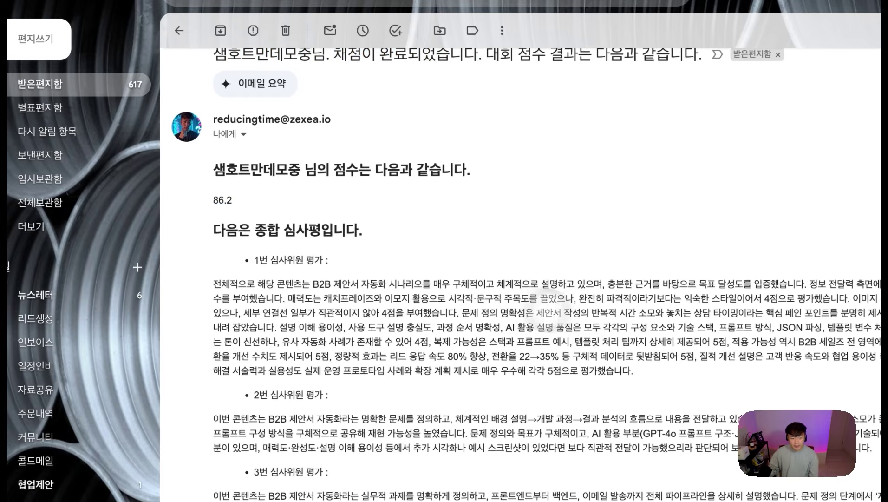
left_click_drag(451, 284, 479, 371)
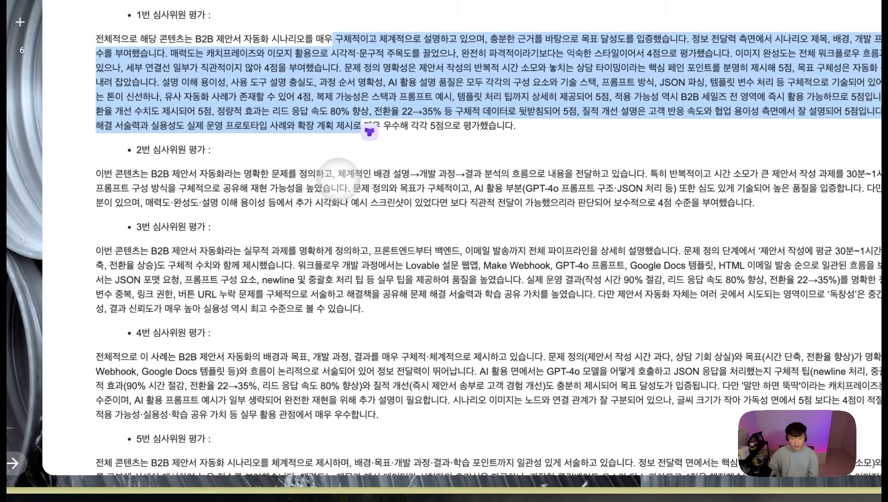
left_click_drag(452, 419, 562, 451)
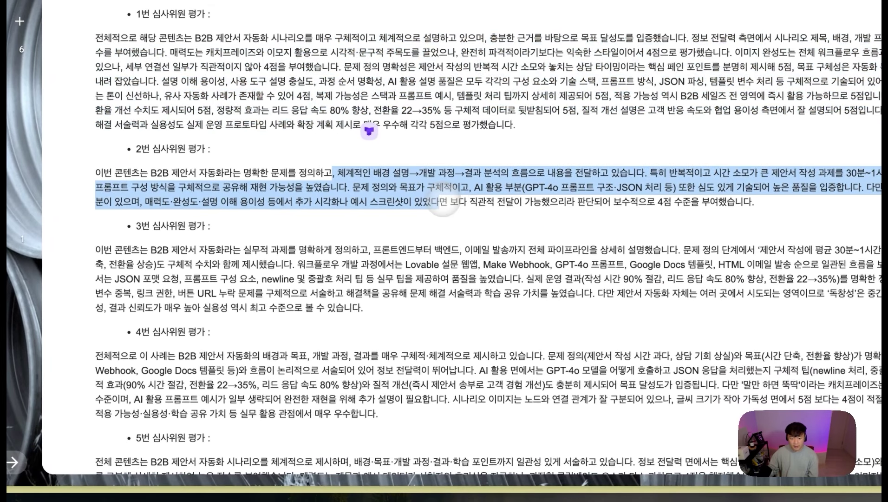
left_click_drag(579, 251, 623, 306)
Step: Read the remaining judges' reviews down to the scoreboard link at the end
scroll(604, 279, "down", 2)
left_click_drag(389, 321, 409, 372)
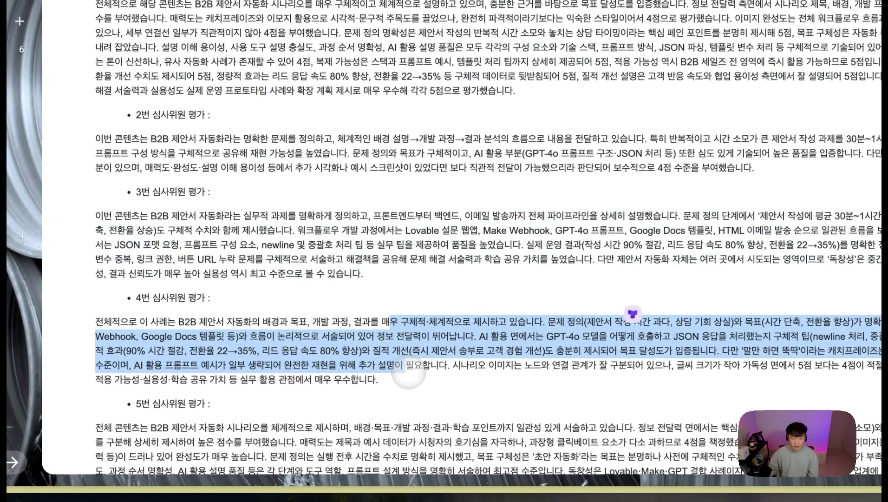
scroll(427, 363, "down", 2)
scroll(539, 367, "down", 1)
left_click_drag(563, 353, 571, 409)
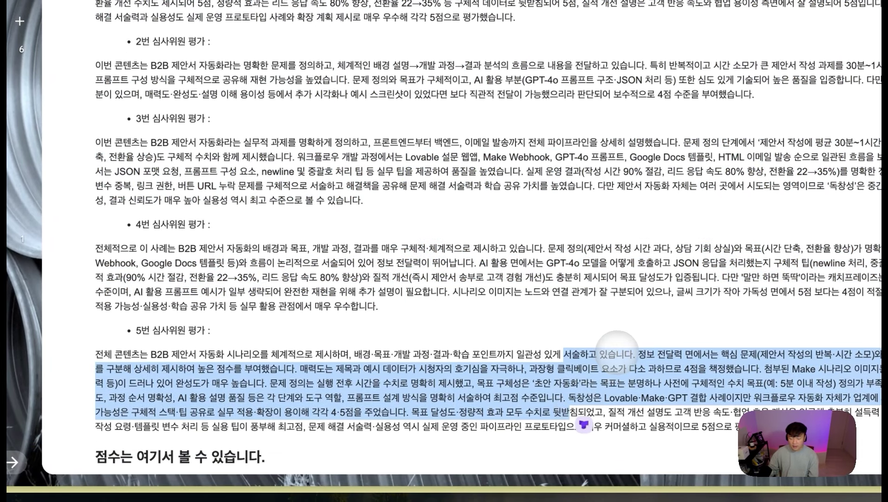
scroll(619, 352, "down", 1)
scroll(618, 351, "down", 2)
left_click(362, 365)
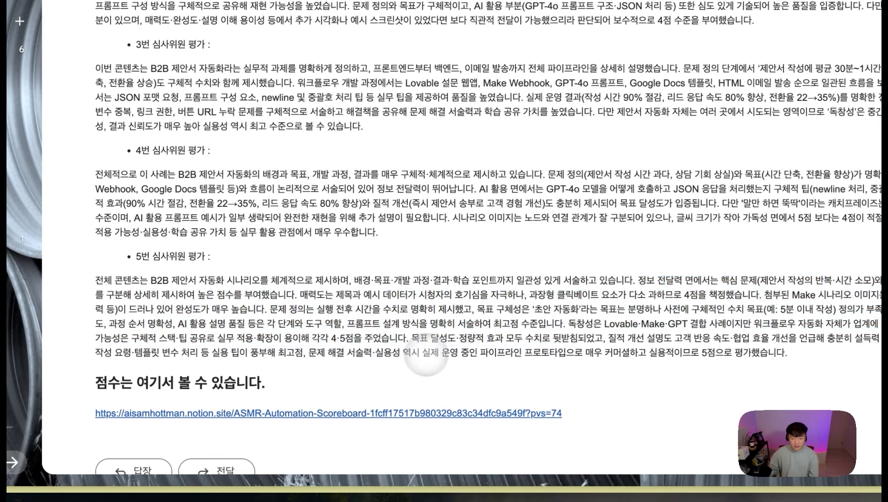